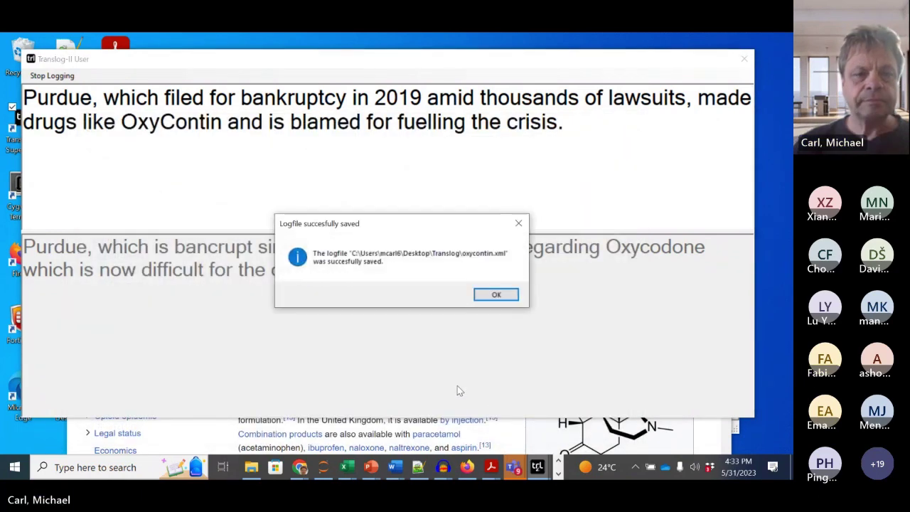
# Step: Dismiss the 'Logfile succesfully saved' notice and stop the Inputlog keystroke recording
pyautogui.click(496, 294)
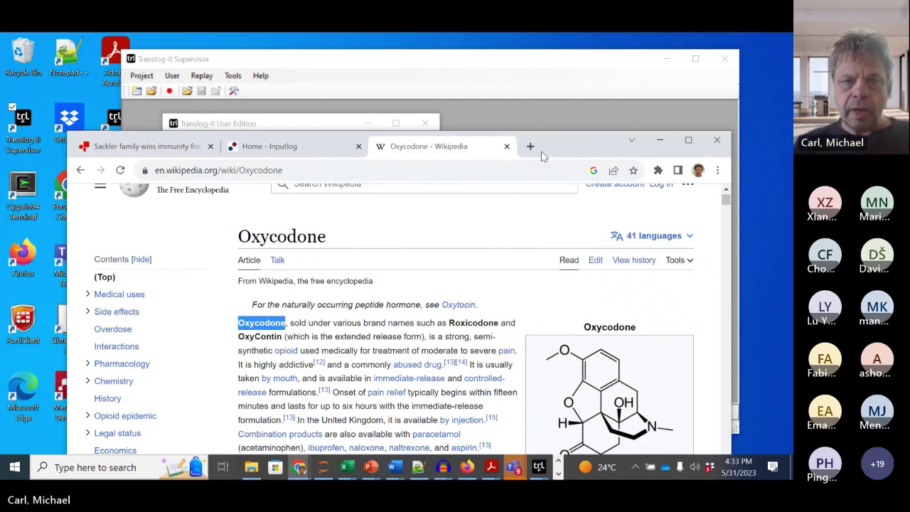
pyautogui.moveTo(553, 146); pyautogui.dragTo(519, 62)
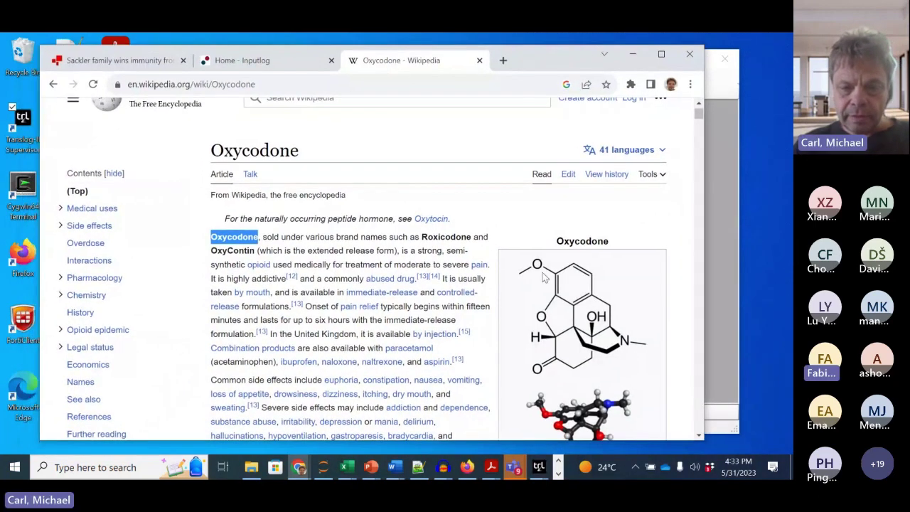
pyautogui.click(558, 472)
pyautogui.click(255, 466)
pyautogui.click(513, 366)
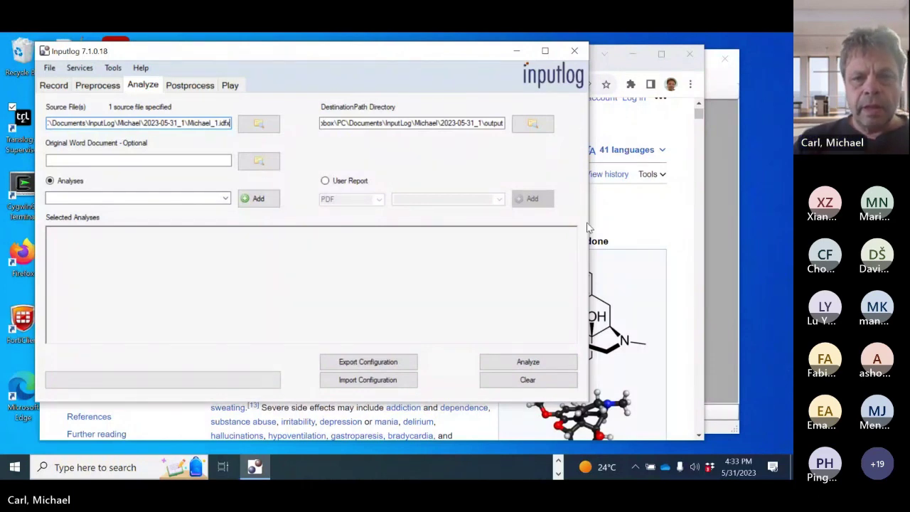
pyautogui.moveTo(589, 221); pyautogui.dragTo(706, 213)
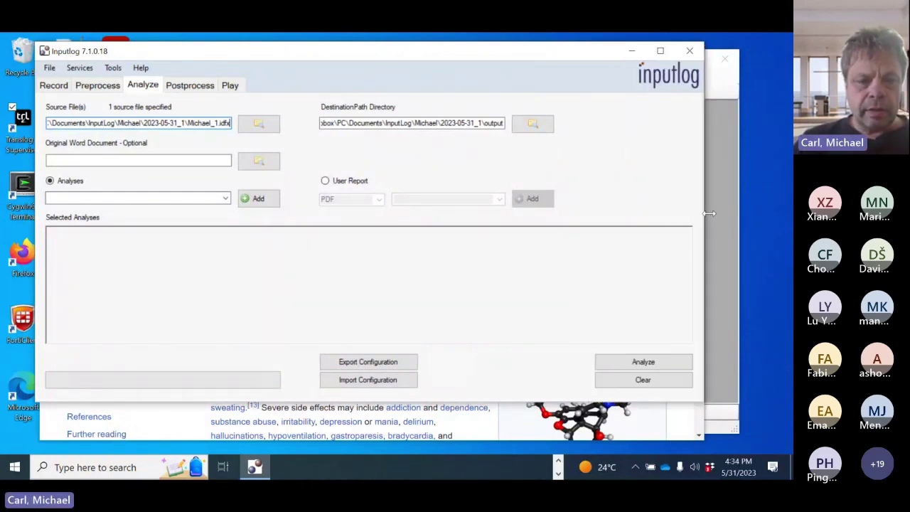
pyautogui.click(558, 460)
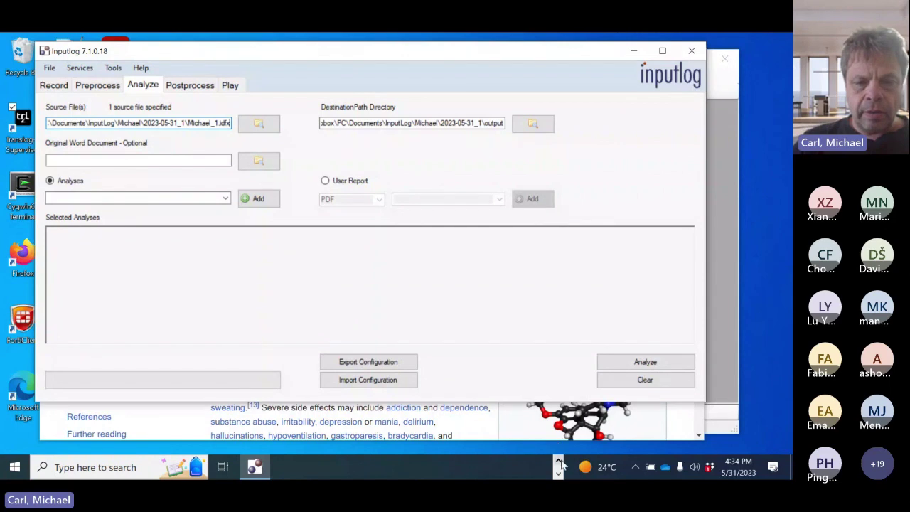
pyautogui.click(254, 475)
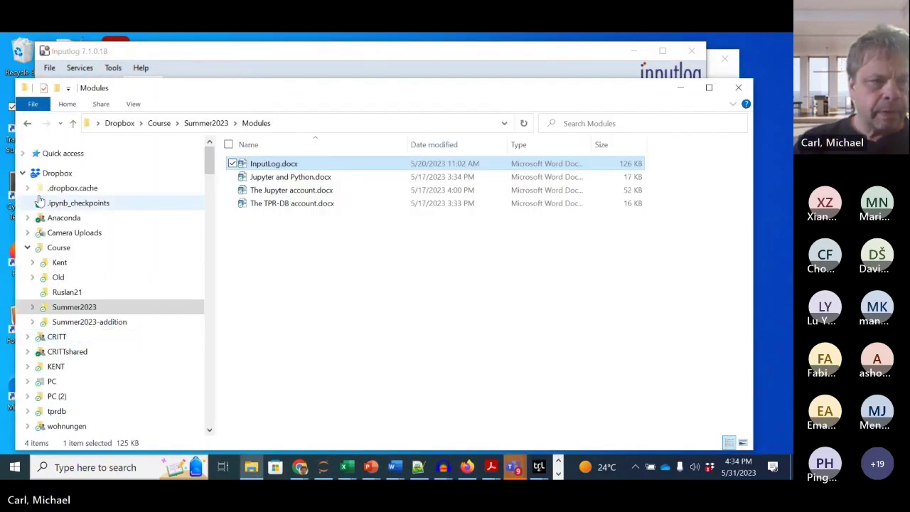
# Step: Browse to Documents > InputLog > participant folder > 2023-05-31_1 session folder
pyautogui.click(27, 248)
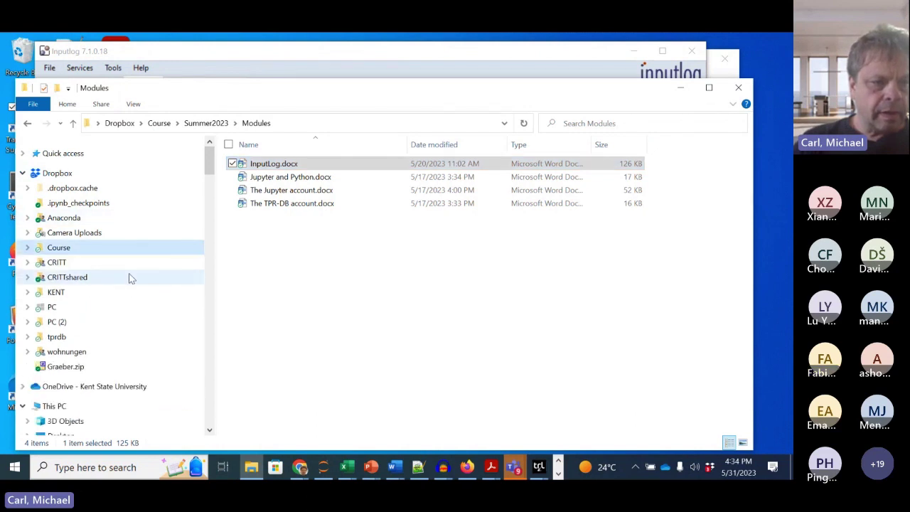
pyautogui.scroll(-3, 104, 360)
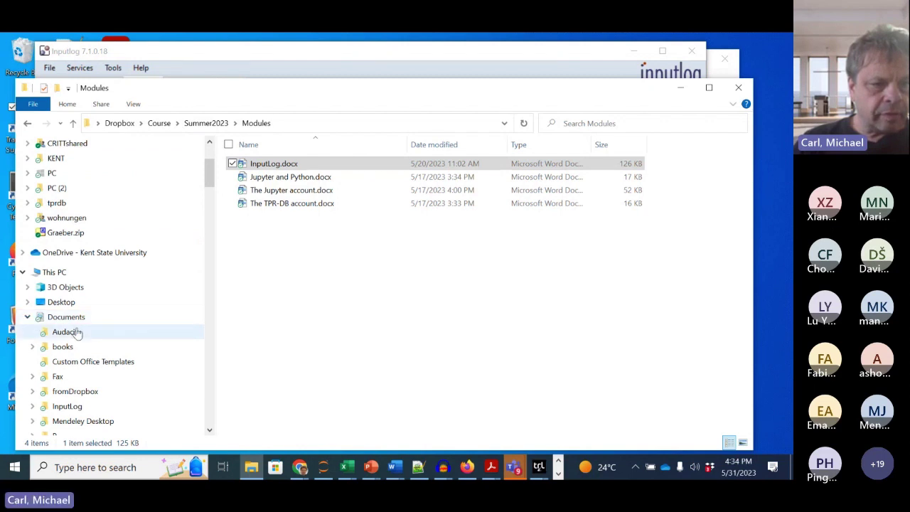
pyautogui.scroll(-1, 89, 362)
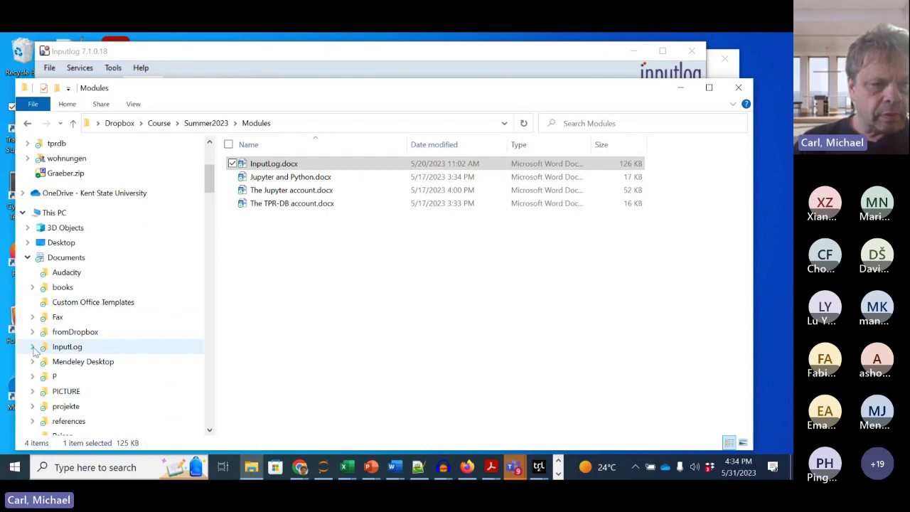
pyautogui.click(44, 349)
pyautogui.click(65, 348)
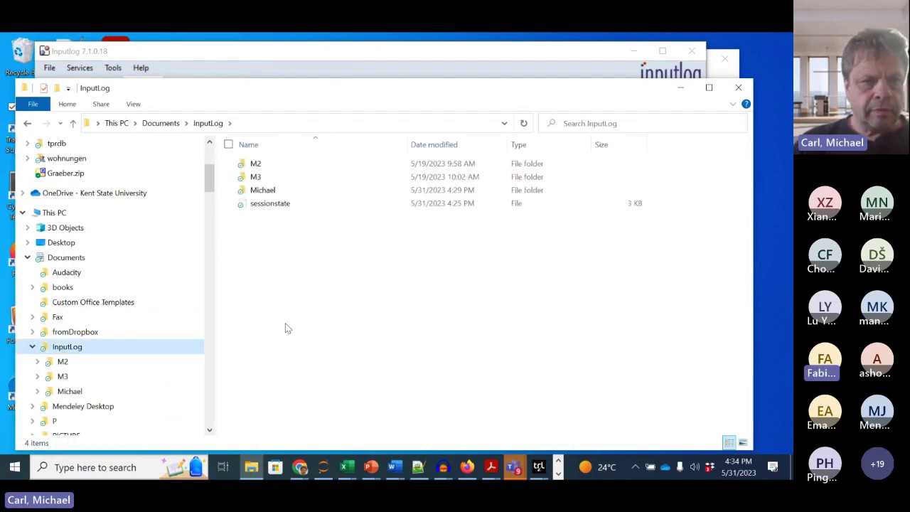
pyautogui.doubleClick(260, 192)
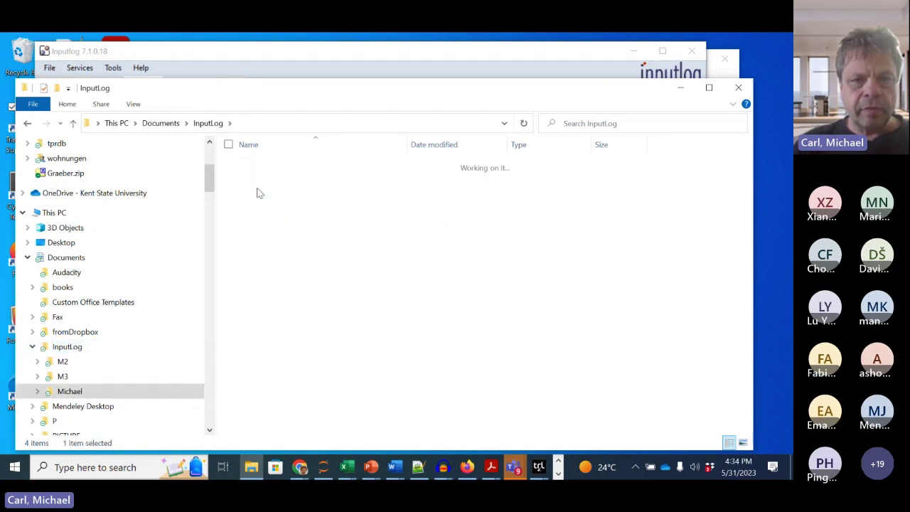
pyautogui.click(208, 123)
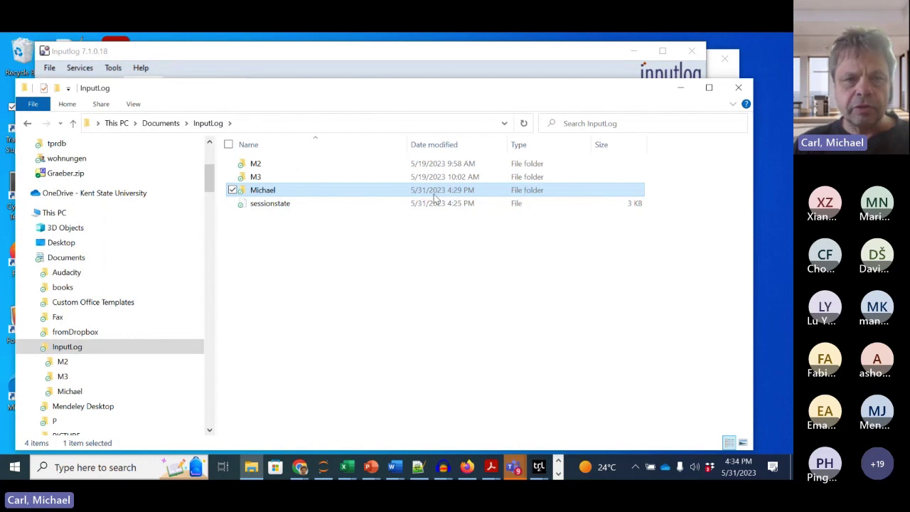
pyautogui.doubleClick(256, 192)
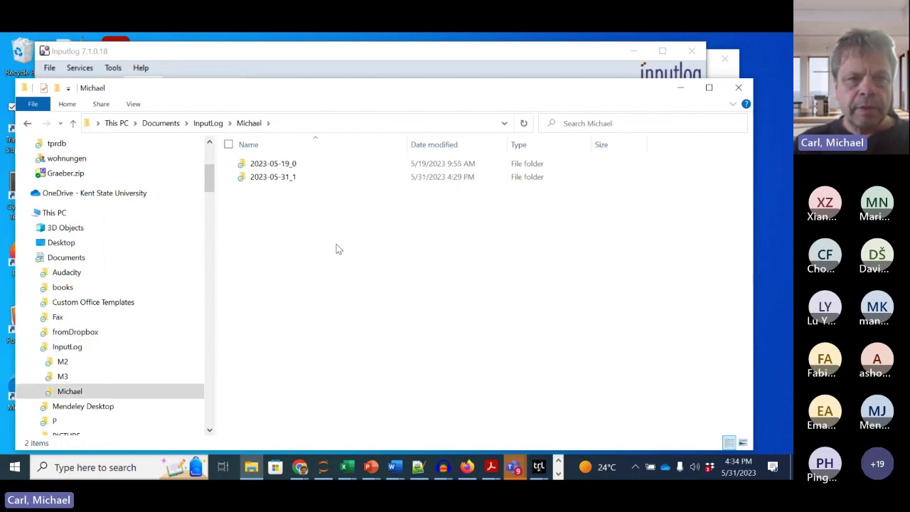
pyautogui.doubleClick(271, 177)
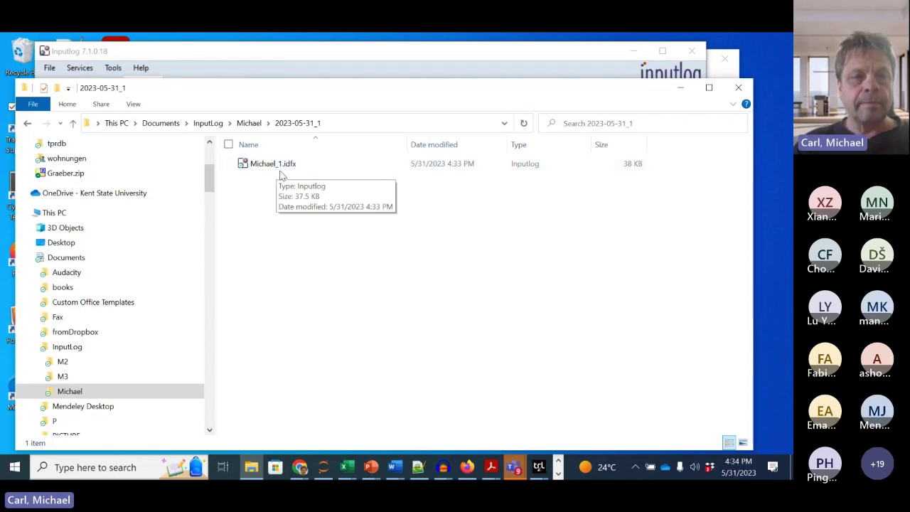
# Step: Check the *.idfx step in InputLog.docx, then open the session's .idfx log in Notepad++
pyautogui.click(394, 467)
pyautogui.click(469, 424)
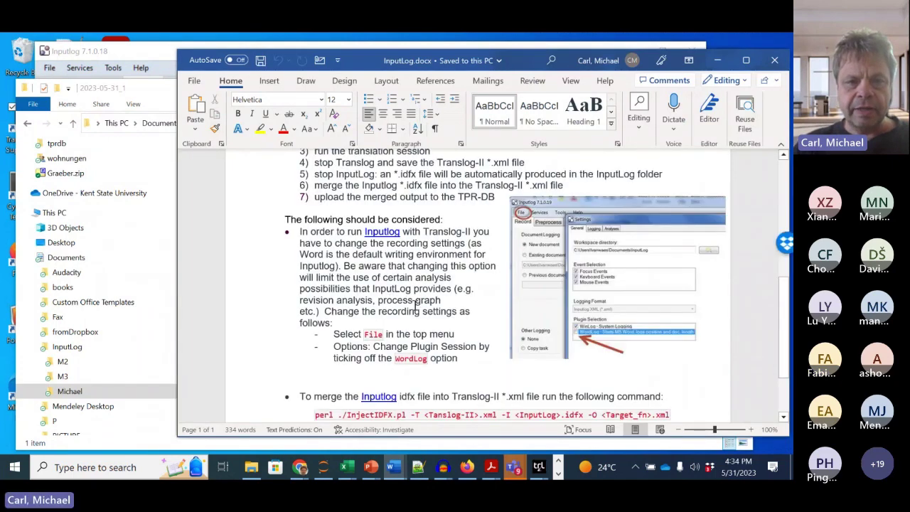
pyautogui.scroll(2, 416, 304)
pyautogui.moveTo(394, 257); pyautogui.dragTo(415, 260)
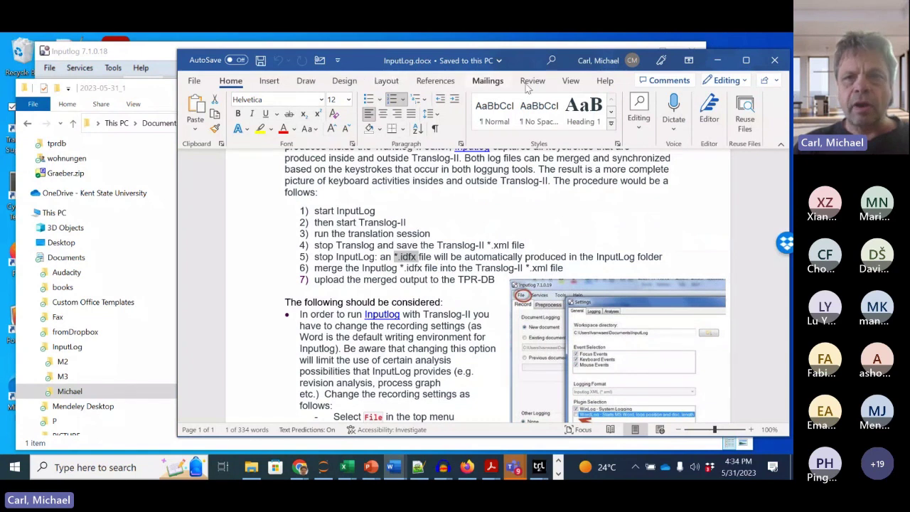
pyautogui.click(718, 60)
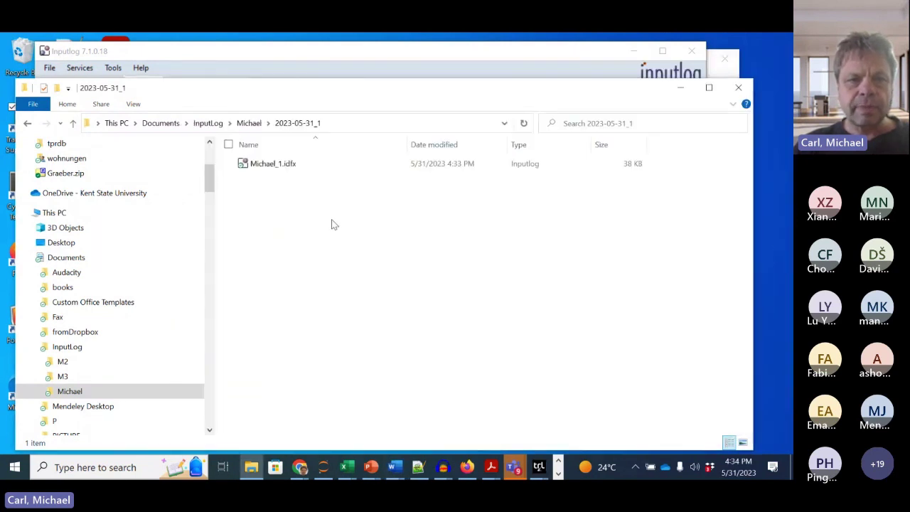
pyautogui.rightClick(275, 168)
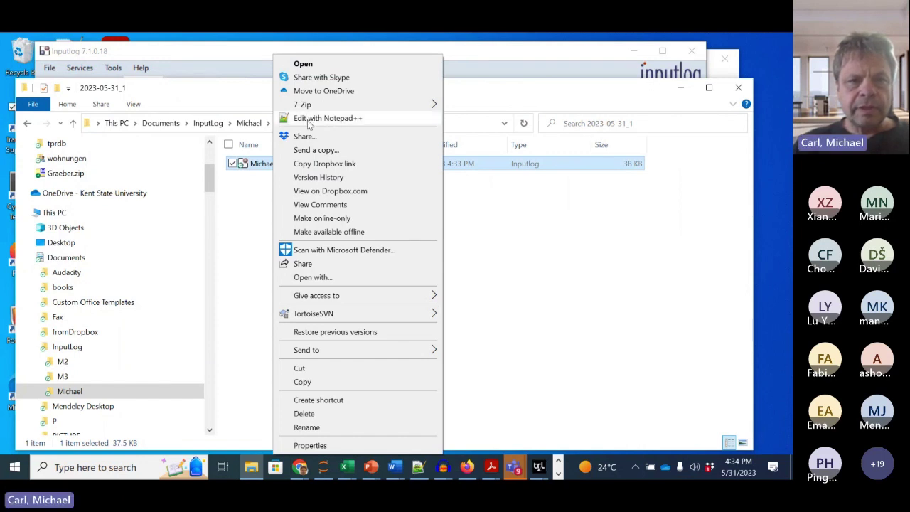
pyautogui.click(310, 121)
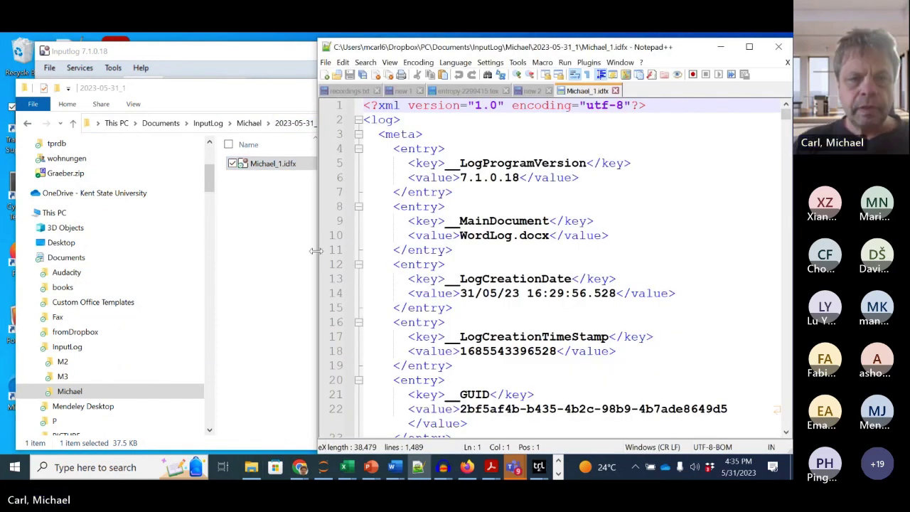
# Step: Widen the Notepad++ window and scroll through the Michael_1.idfx metadata
pyautogui.moveTo(316, 253); pyautogui.dragTo(73, 261)
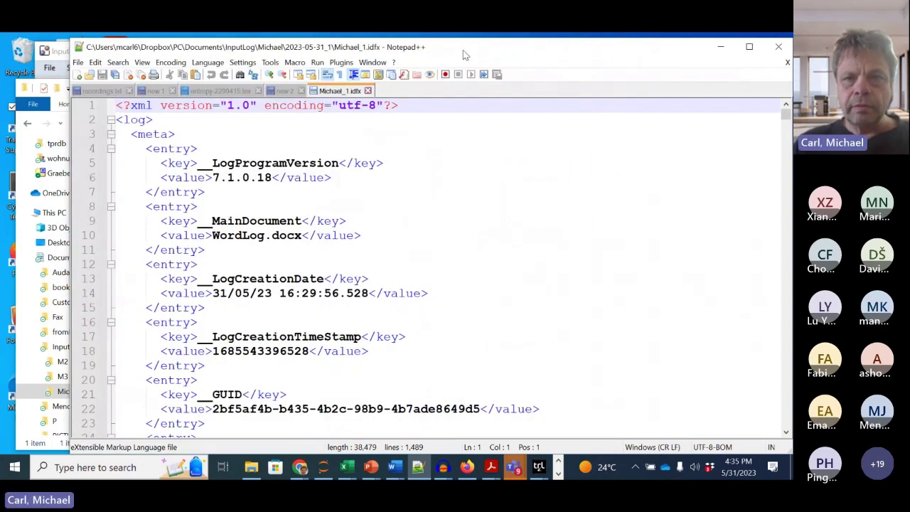
pyautogui.moveTo(462, 47); pyautogui.dragTo(410, 44)
pyautogui.moveTo(733, 114)
pyautogui.mouseDown()
pyautogui.moveTo(732, 434)
pyautogui.moveTo(732, 129)
pyautogui.mouseUp()
pyautogui.scroll(19, 500, 366)
pyautogui.scroll(5, 499, 366)
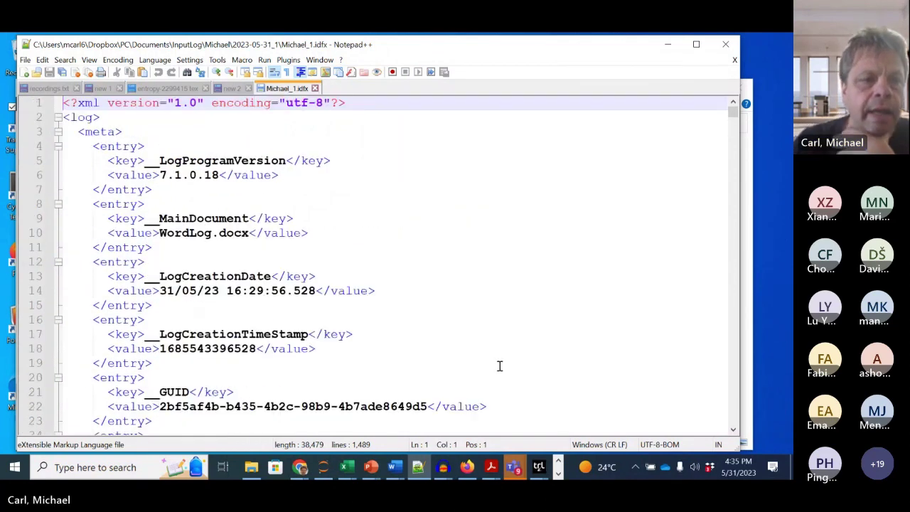
pyautogui.scroll(-15, 499, 366)
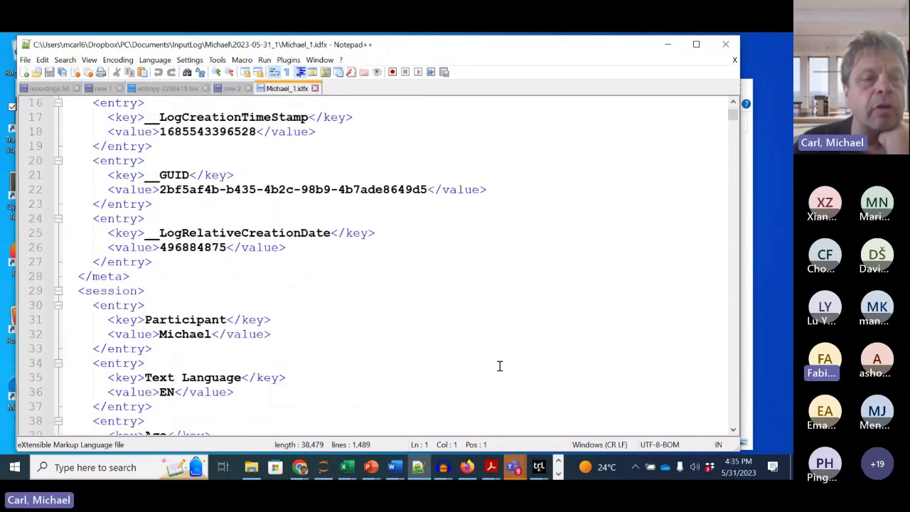
pyautogui.scroll(-8, 499, 366)
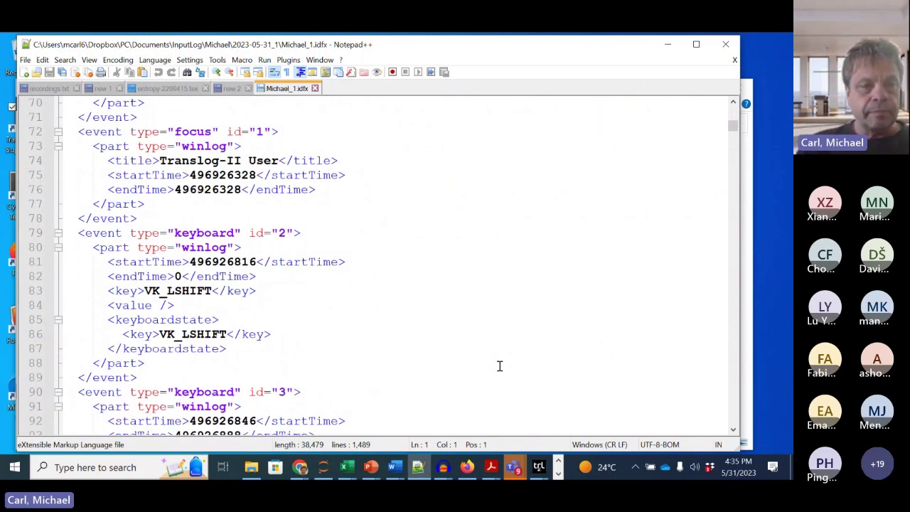
pyautogui.scroll(20, 499, 366)
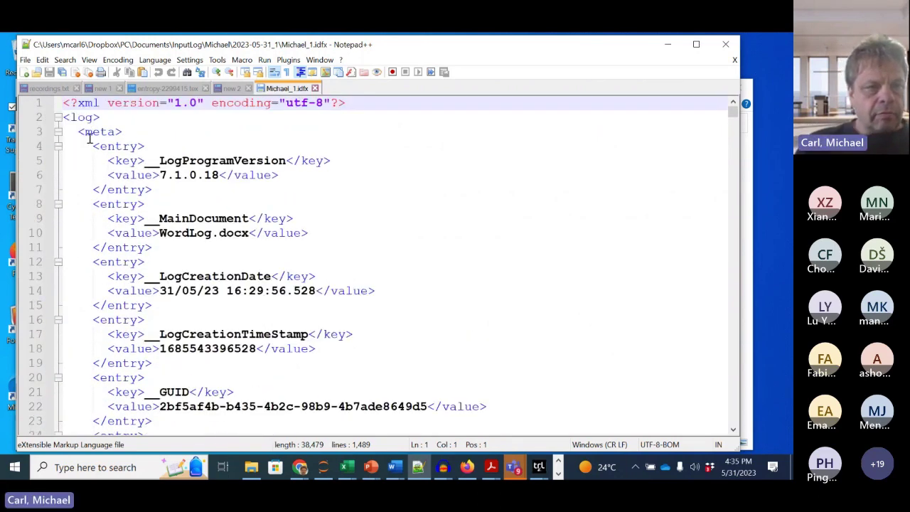
pyautogui.scroll(-1, 143, 199)
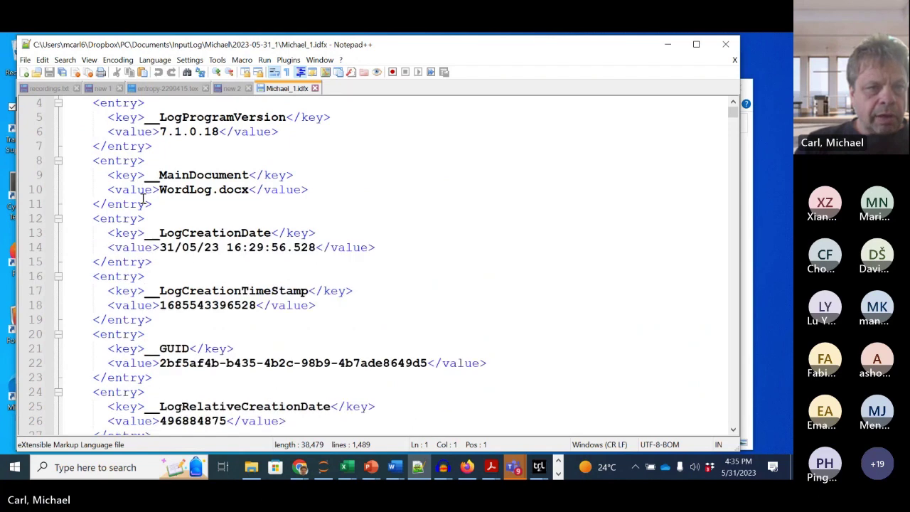
pyautogui.scroll(-2, 211, 263)
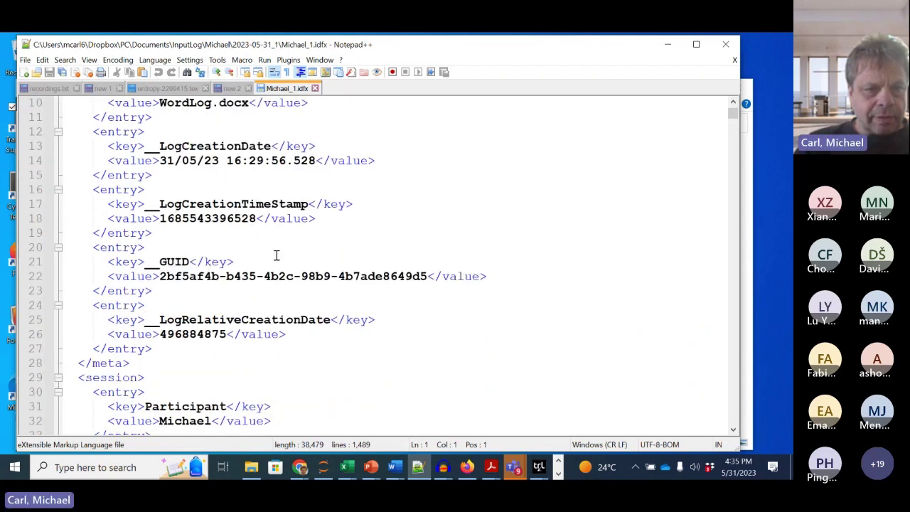
pyautogui.scroll(-7, 277, 255)
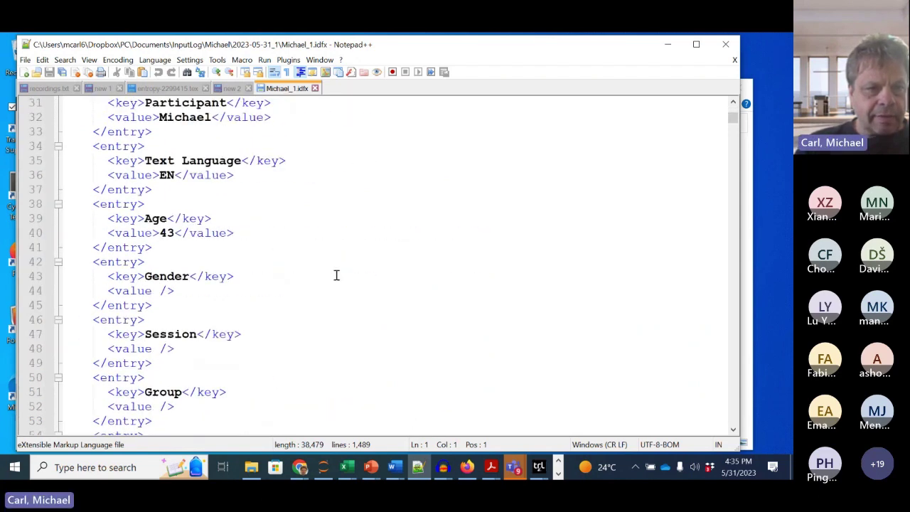
pyautogui.scroll(-1, 336, 275)
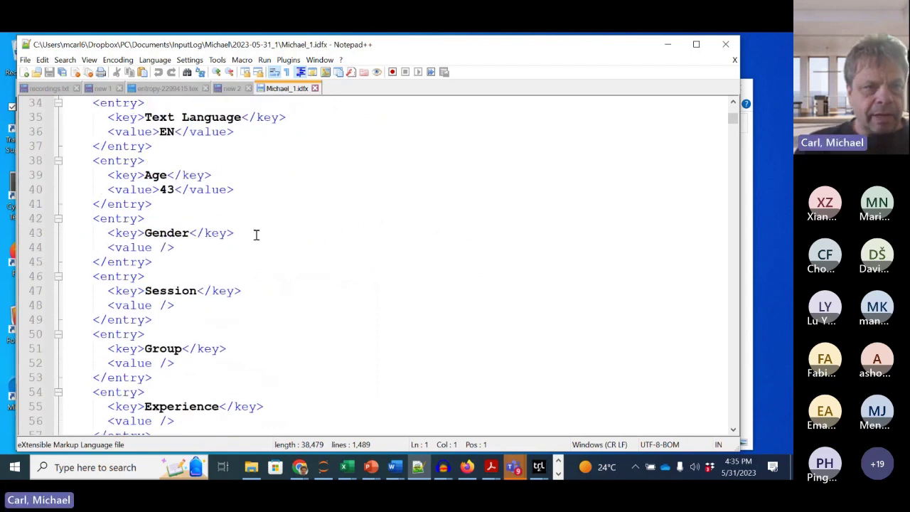
pyautogui.scroll(3, 255, 236)
# Step: Highlight the Participant entry and the session element on line 29
pyautogui.moveTo(139, 191); pyautogui.dragTo(209, 206)
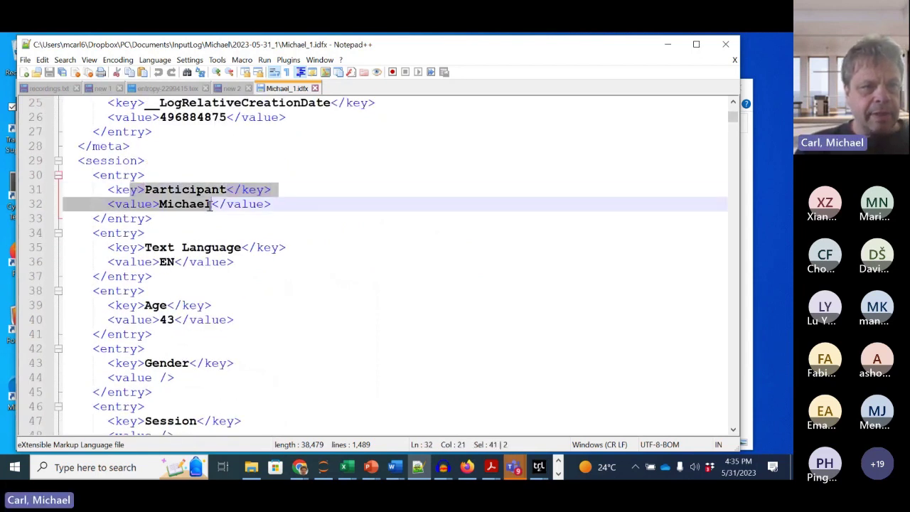
pyautogui.click(103, 165)
pyautogui.doubleClick(103, 165)
pyautogui.scroll(-9, 414, 286)
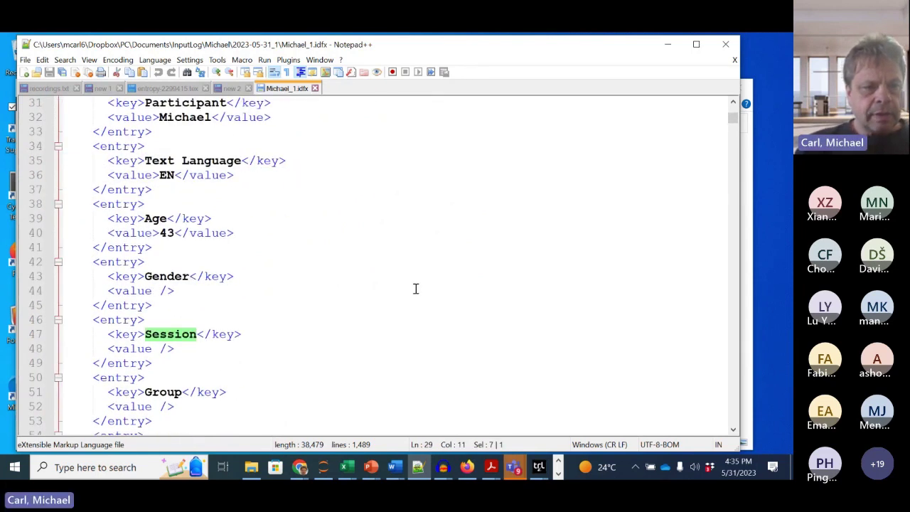
pyautogui.scroll(-4, 312, 350)
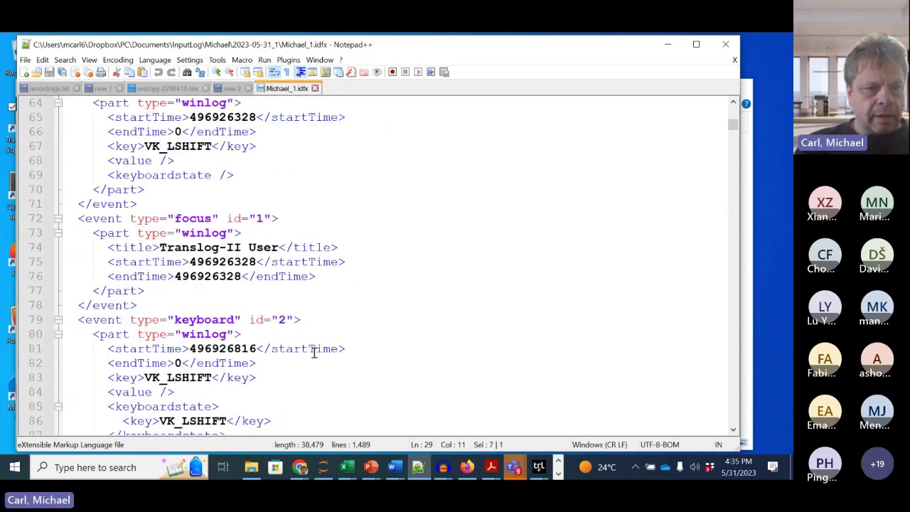
pyautogui.doubleClick(96, 219)
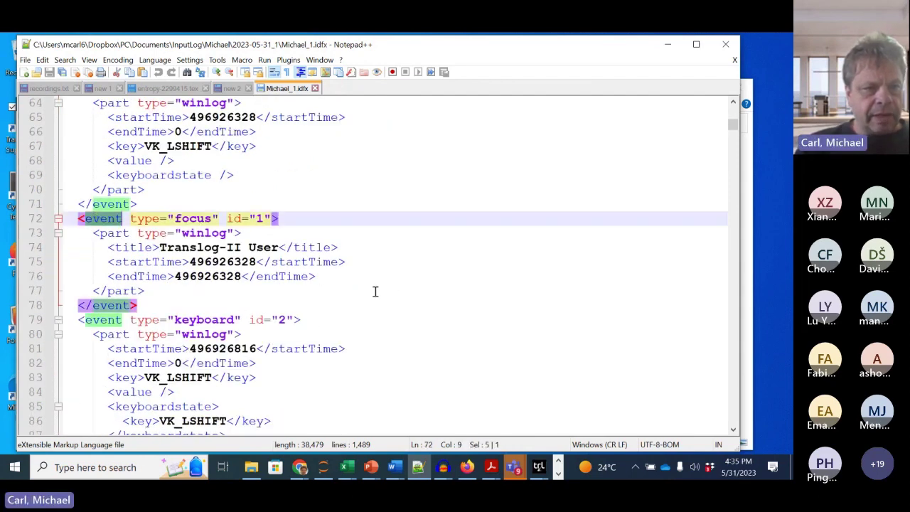
pyautogui.scroll(3, 375, 291)
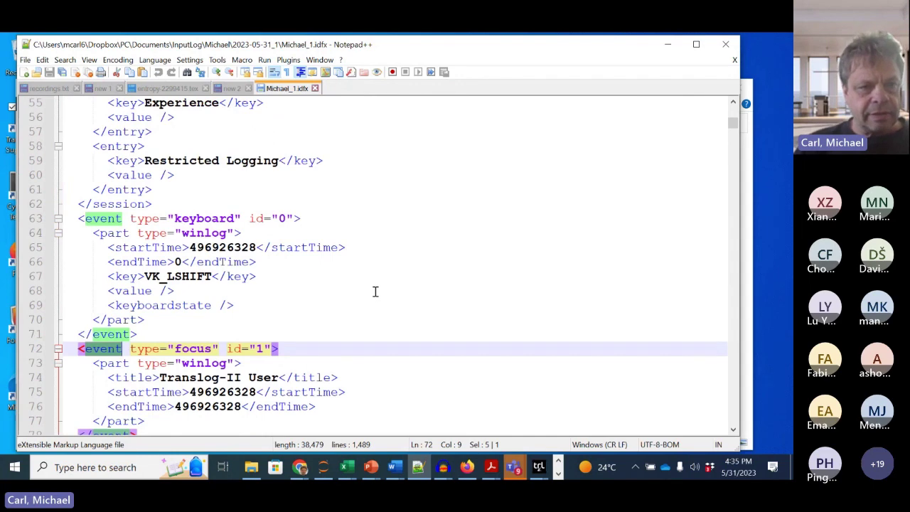
pyautogui.scroll(1, 375, 292)
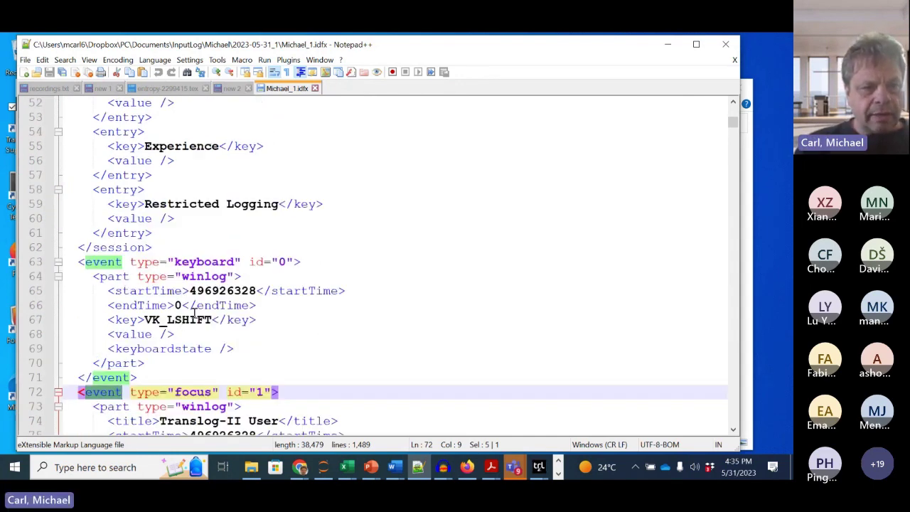
pyautogui.scroll(-3, 355, 336)
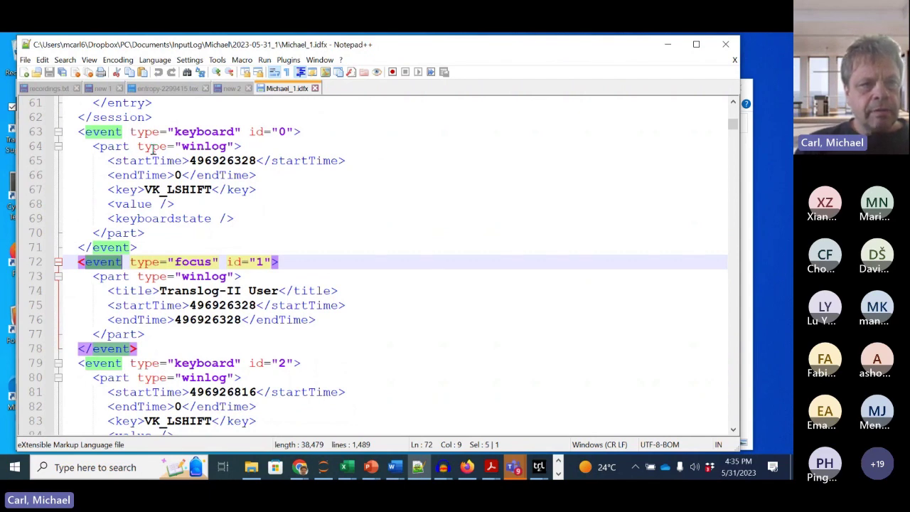
pyautogui.moveTo(148, 147); pyautogui.dragTo(217, 147)
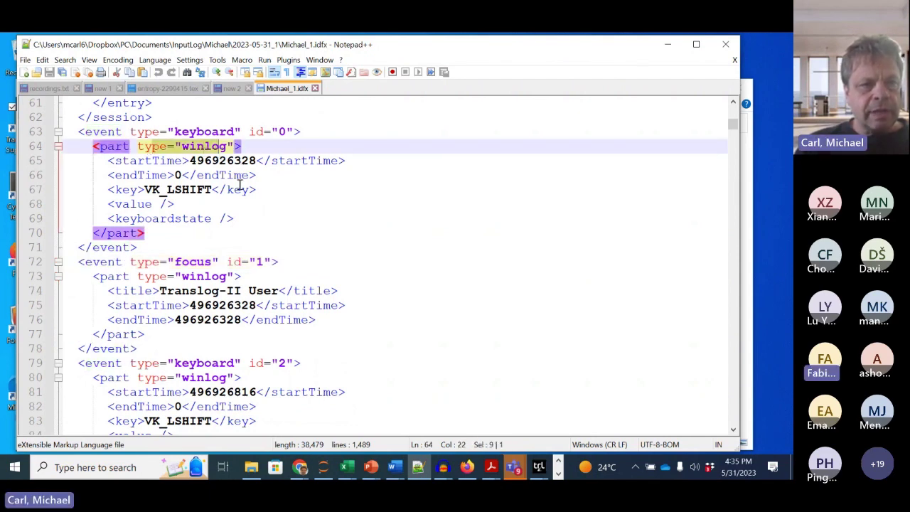
pyautogui.click(178, 189)
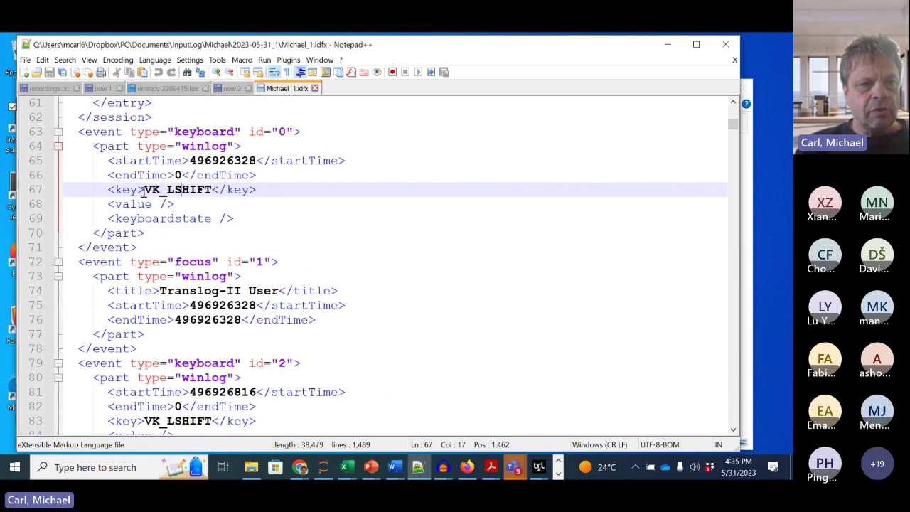
pyautogui.moveTo(143, 189); pyautogui.dragTo(212, 190)
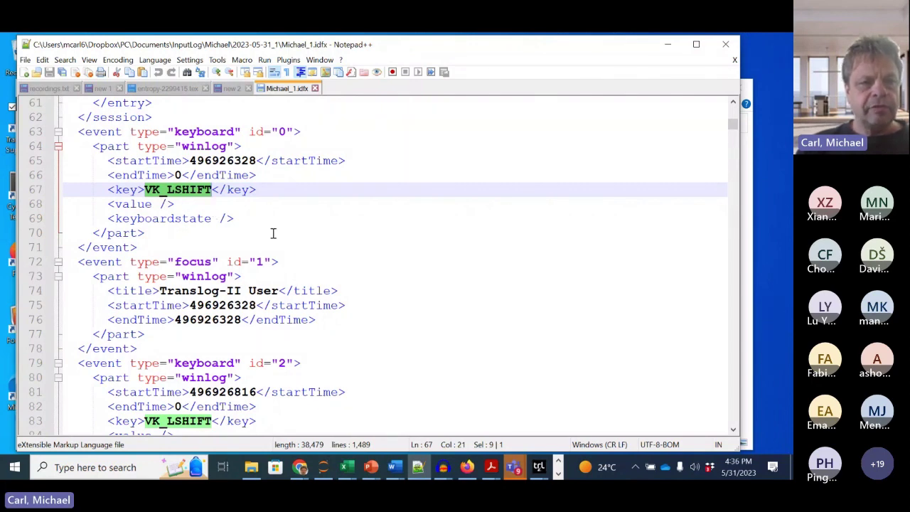
pyautogui.scroll(-2, 273, 233)
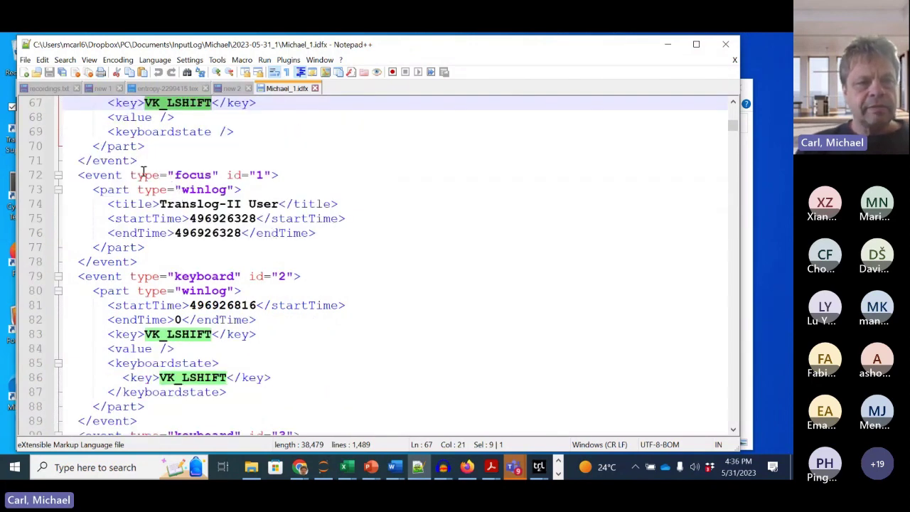
pyautogui.moveTo(130, 175); pyautogui.dragTo(272, 177)
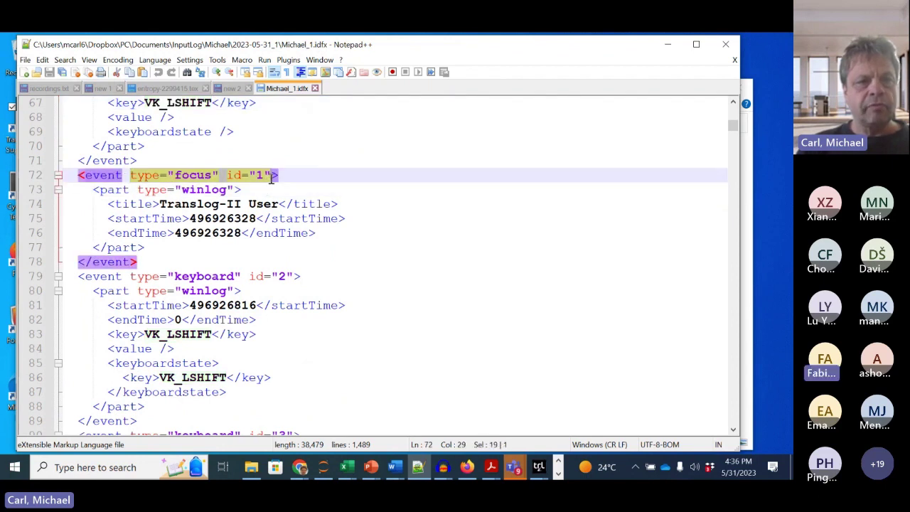
pyautogui.click(191, 204)
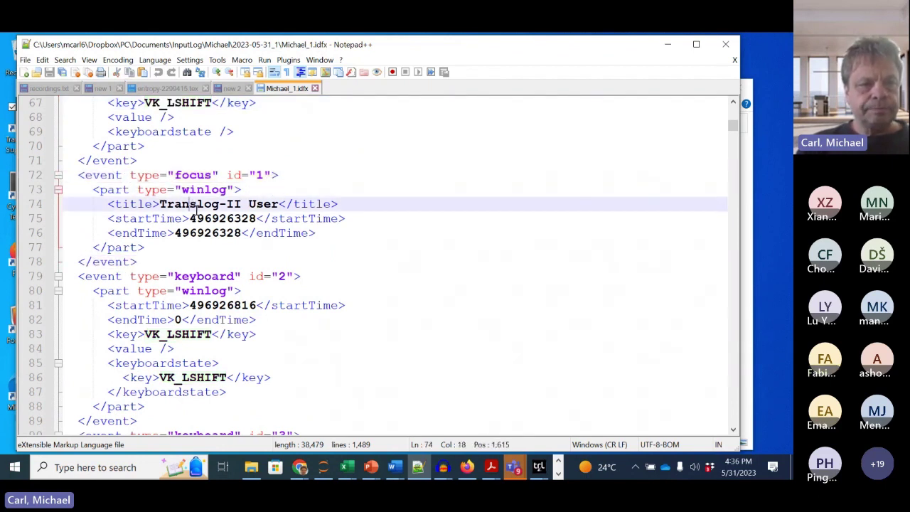
pyautogui.click(162, 204)
pyautogui.moveTo(162, 204); pyautogui.dragTo(219, 204)
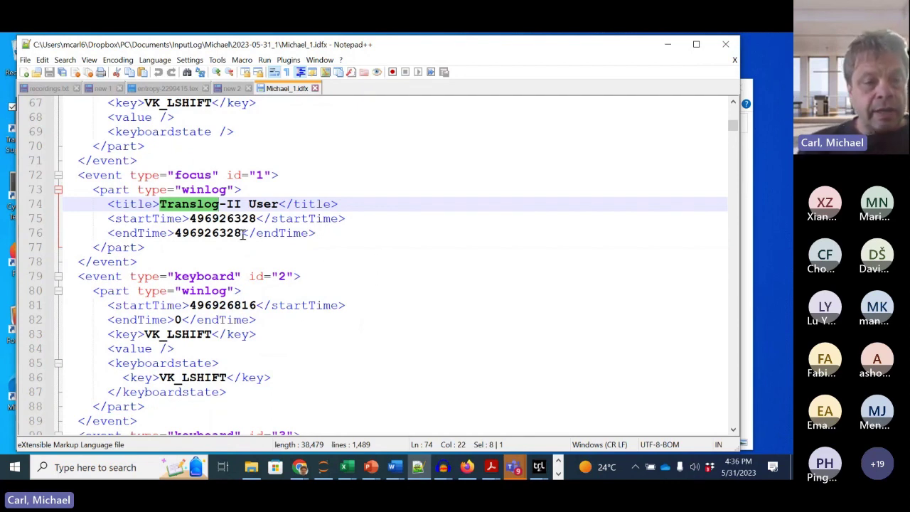
pyautogui.doubleClick(214, 219)
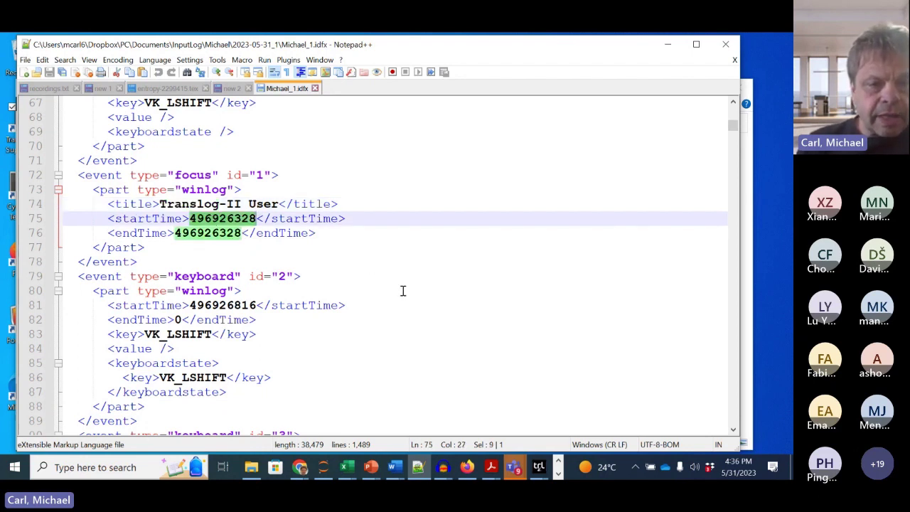
pyautogui.doubleClick(211, 236)
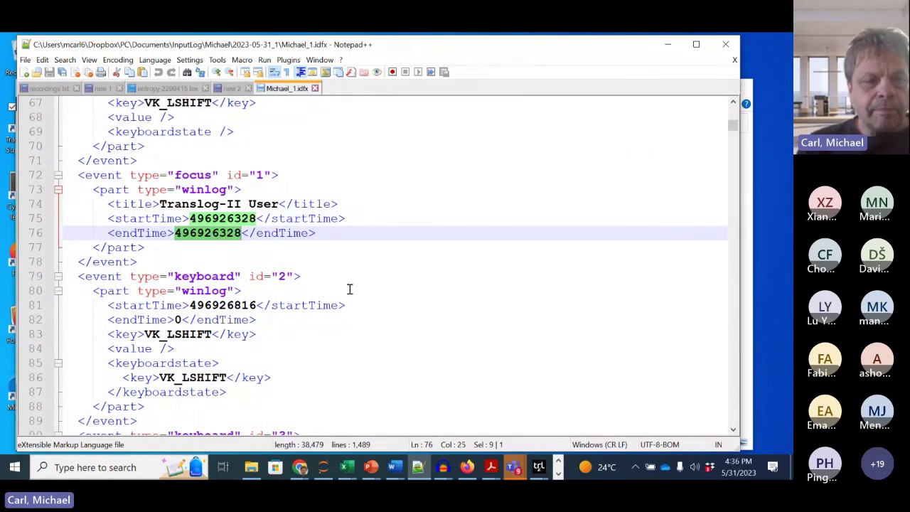
pyautogui.doubleClick(217, 220)
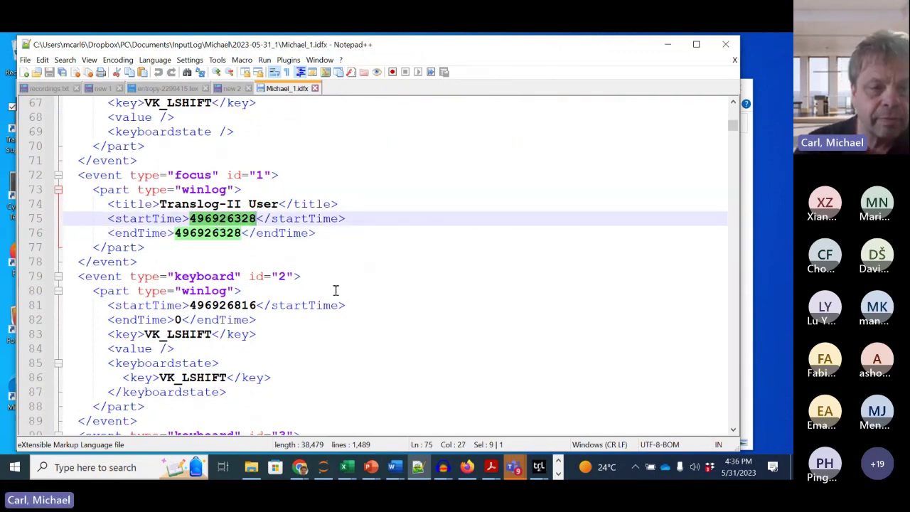
pyautogui.doubleClick(232, 233)
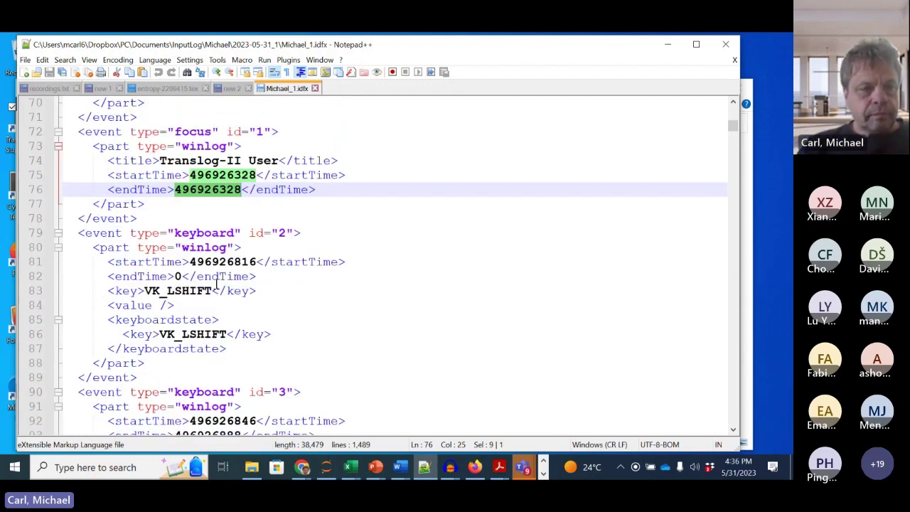
pyautogui.moveTo(79, 133); pyautogui.dragTo(229, 216)
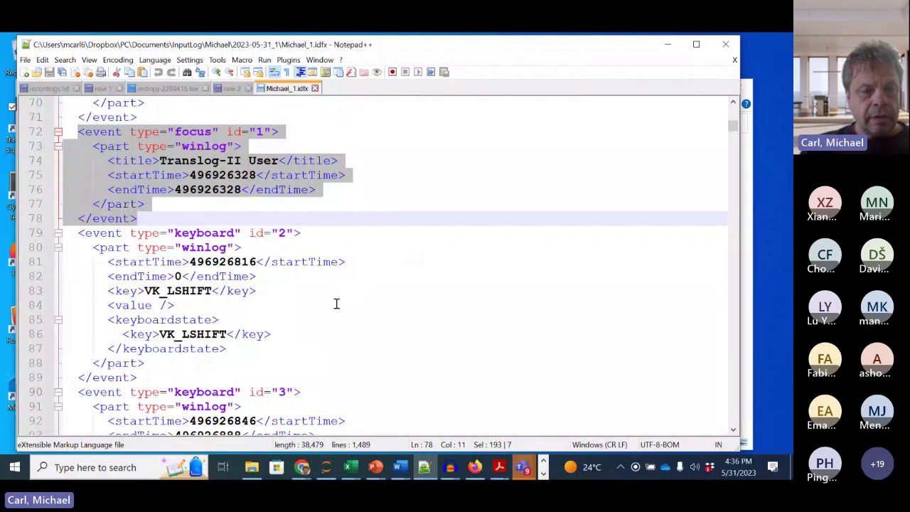
pyautogui.scroll(-2, 168, 297)
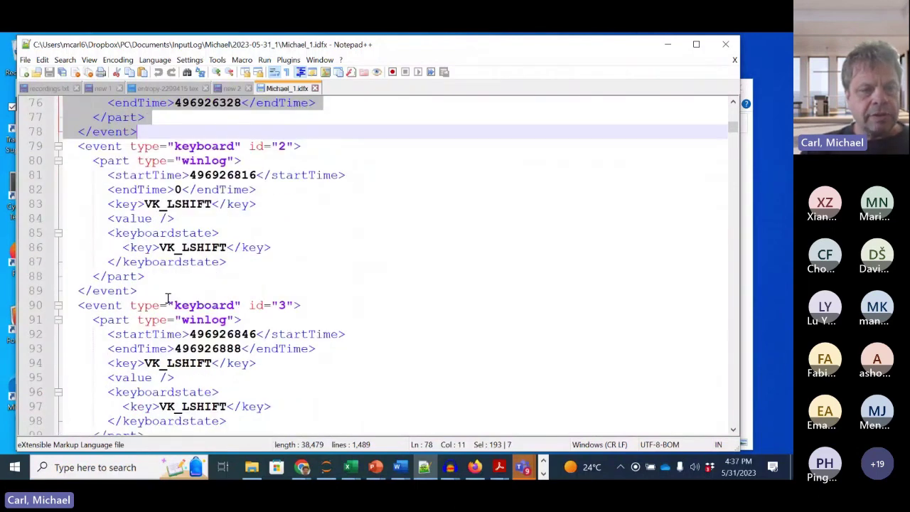
pyautogui.moveTo(141, 204); pyautogui.dragTo(208, 205)
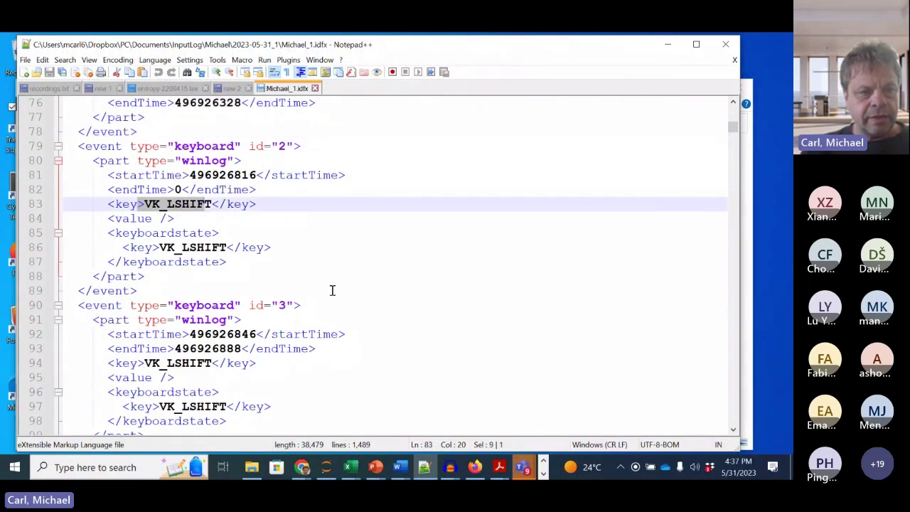
pyautogui.scroll(-7, 331, 290)
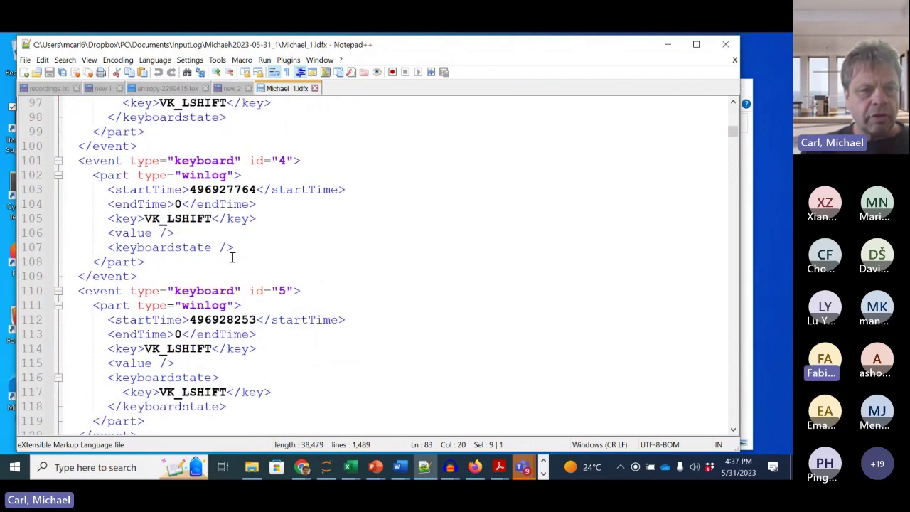
pyautogui.scroll(-2, 282, 288)
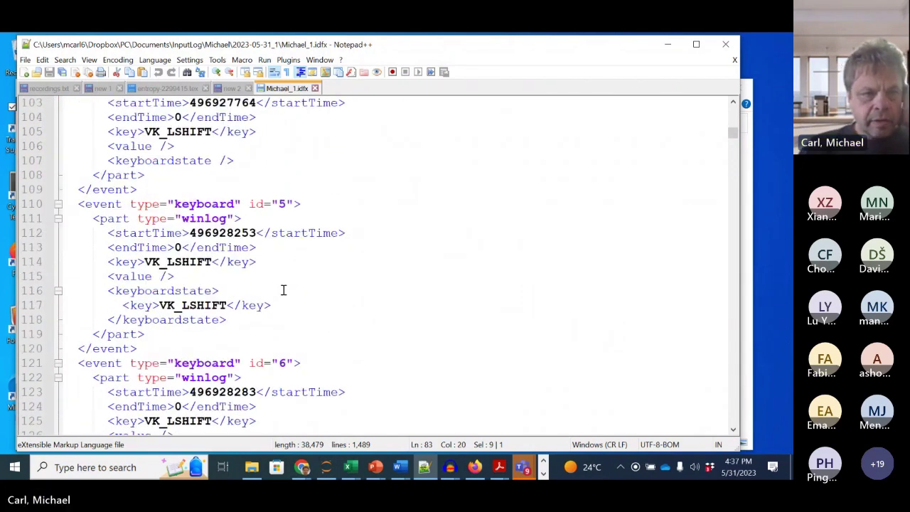
pyautogui.scroll(-16, 283, 290)
pyautogui.scroll(-4, 283, 290)
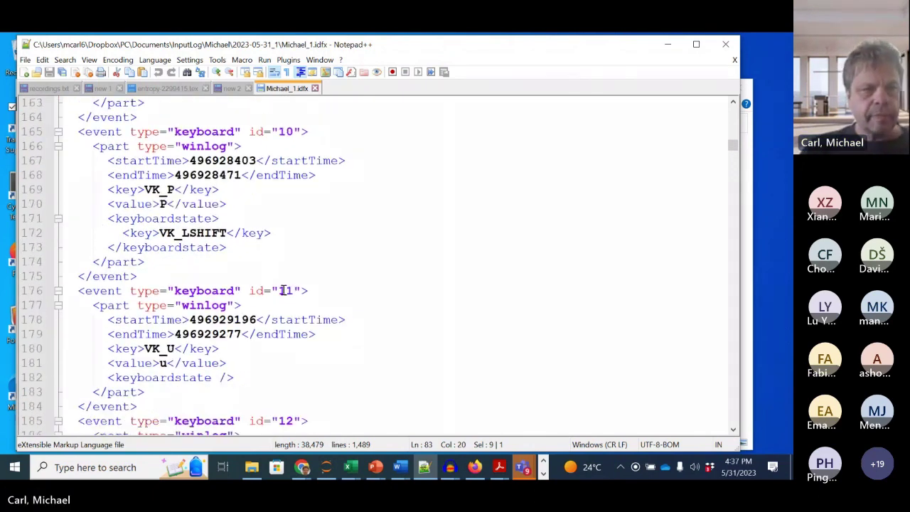
pyautogui.click(135, 190)
pyautogui.doubleClick(164, 204)
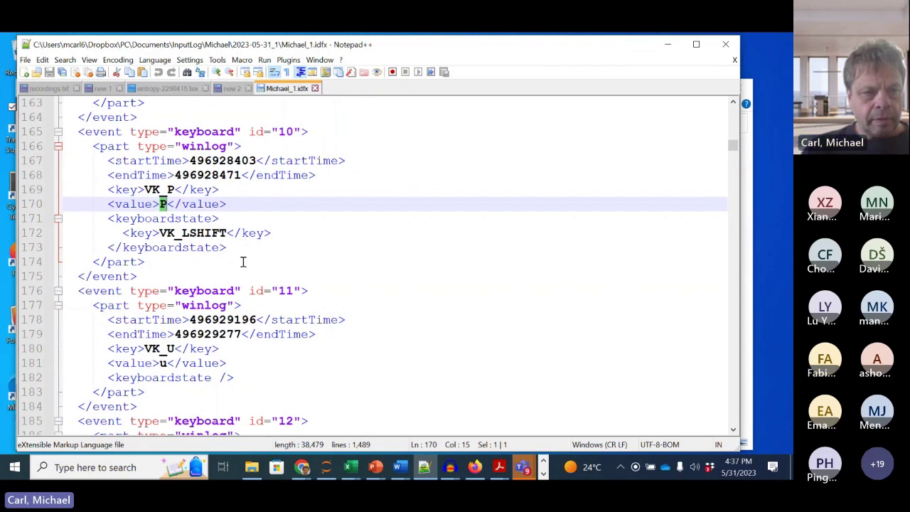
pyautogui.scroll(-1, 178, 323)
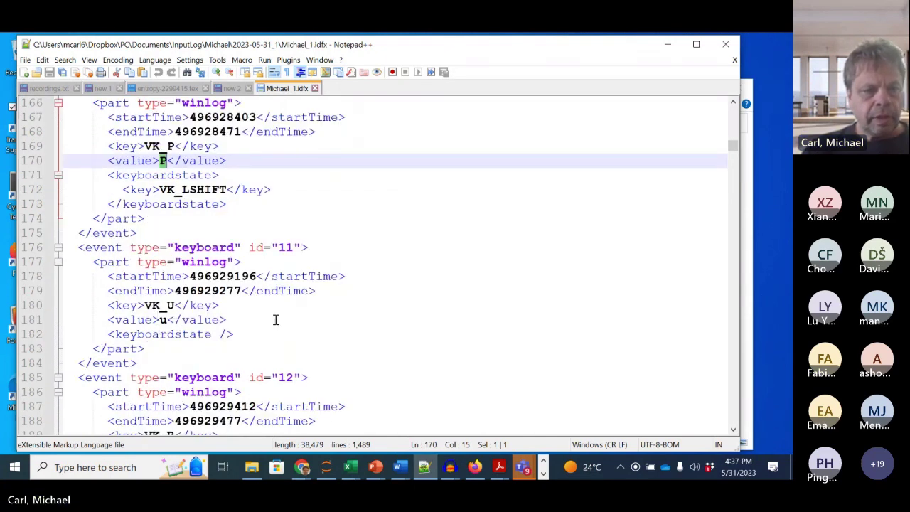
pyautogui.scroll(-3, 274, 319)
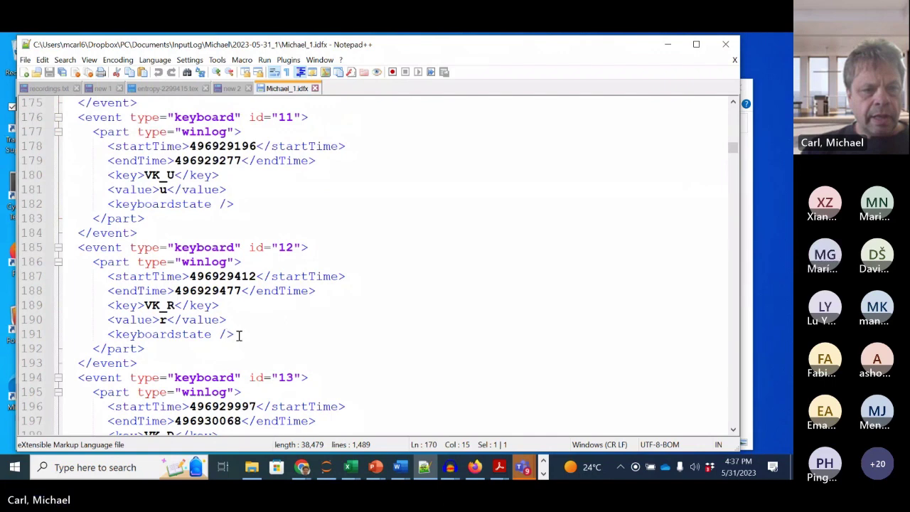
pyautogui.scroll(2, 239, 336)
pyautogui.scroll(-5, 228, 298)
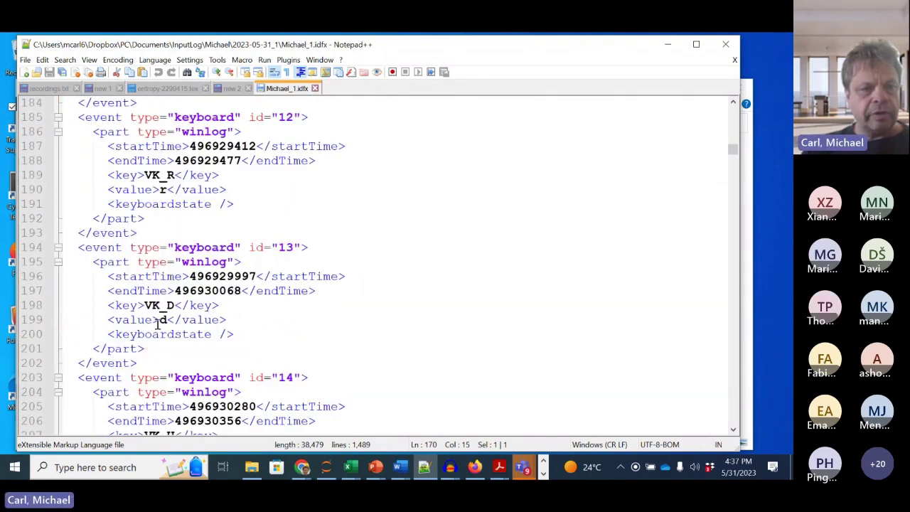
pyautogui.doubleClick(163, 319)
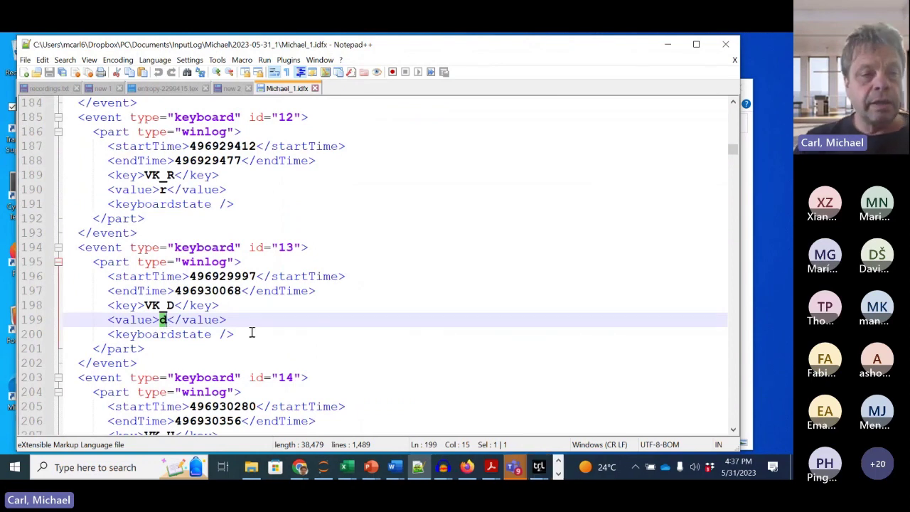
pyautogui.scroll(2, 251, 333)
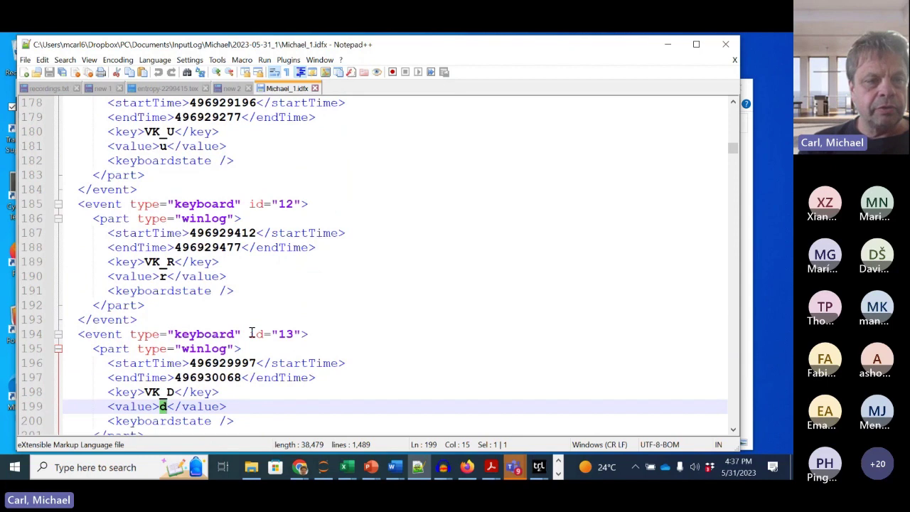
pyautogui.scroll(3, 252, 332)
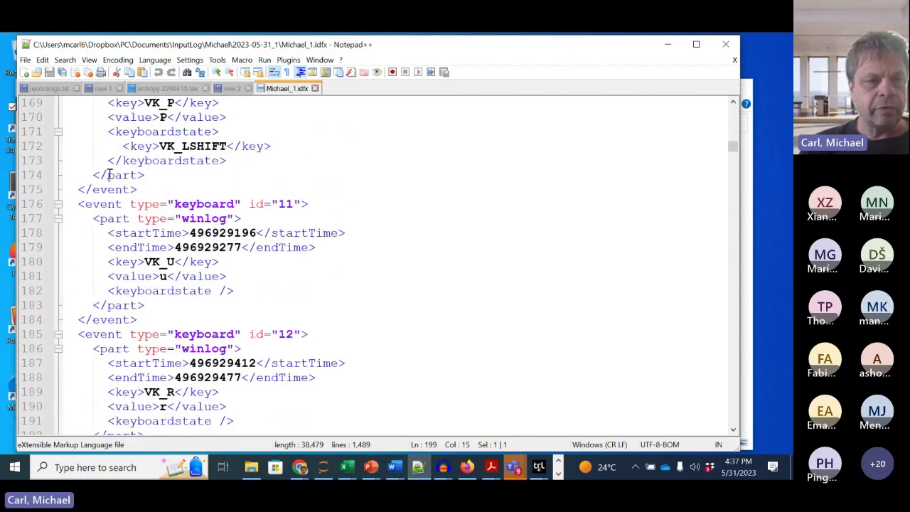
pyautogui.scroll(-8, 220, 317)
pyautogui.scroll(-5, 220, 315)
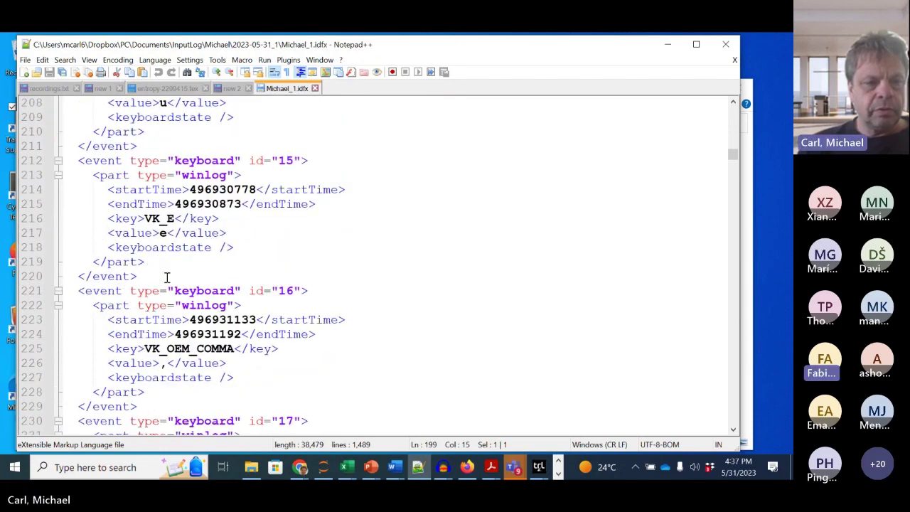
pyautogui.scroll(-3, 166, 278)
pyautogui.click(161, 242)
pyautogui.scroll(-1, 201, 318)
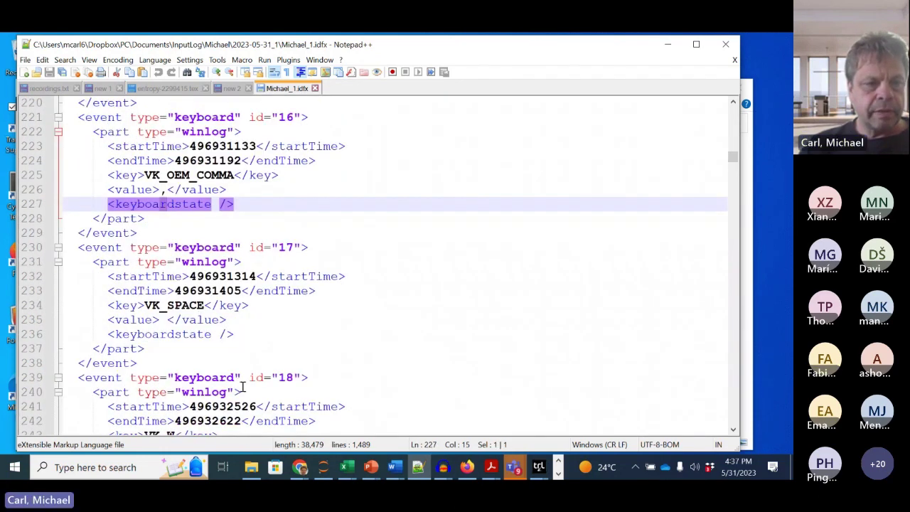
pyautogui.scroll(-1, 214, 334)
pyautogui.moveTo(117, 263); pyautogui.dragTo(212, 263)
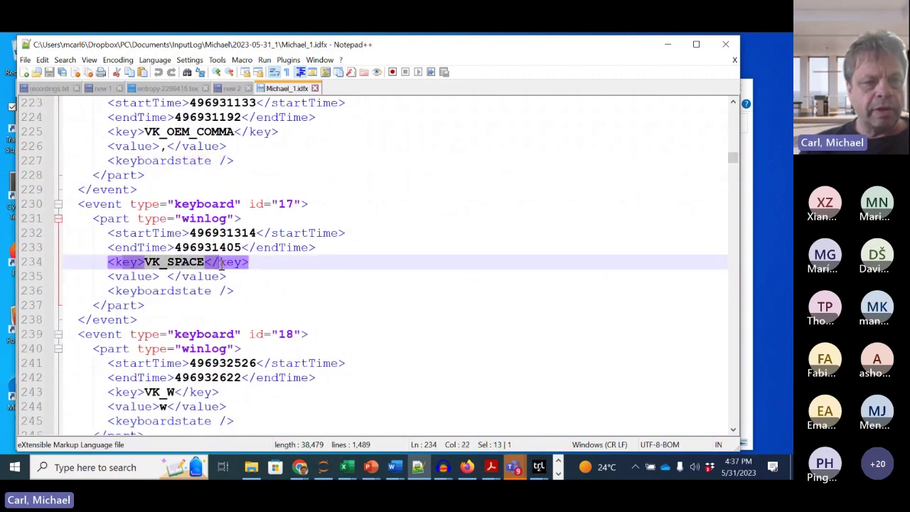
pyautogui.click(212, 263)
pyautogui.moveTo(159, 277); pyautogui.dragTo(166, 278)
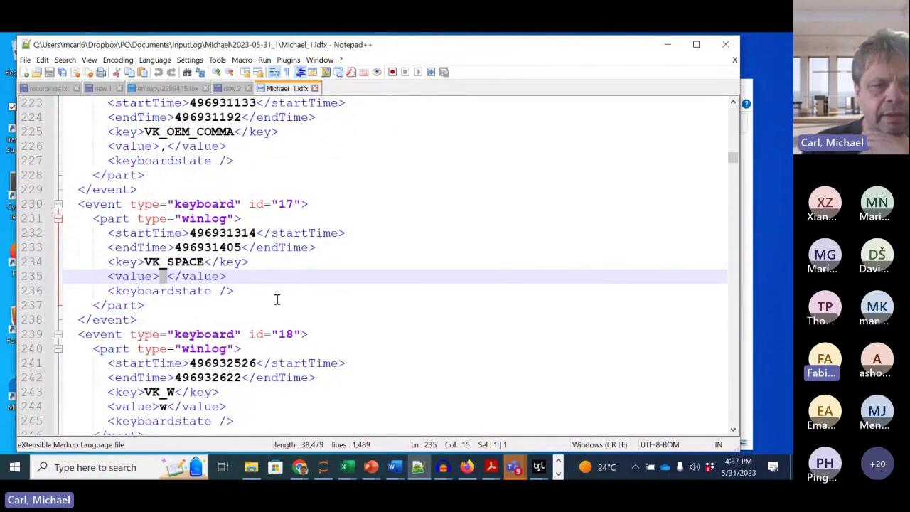
pyautogui.doubleClick(214, 235)
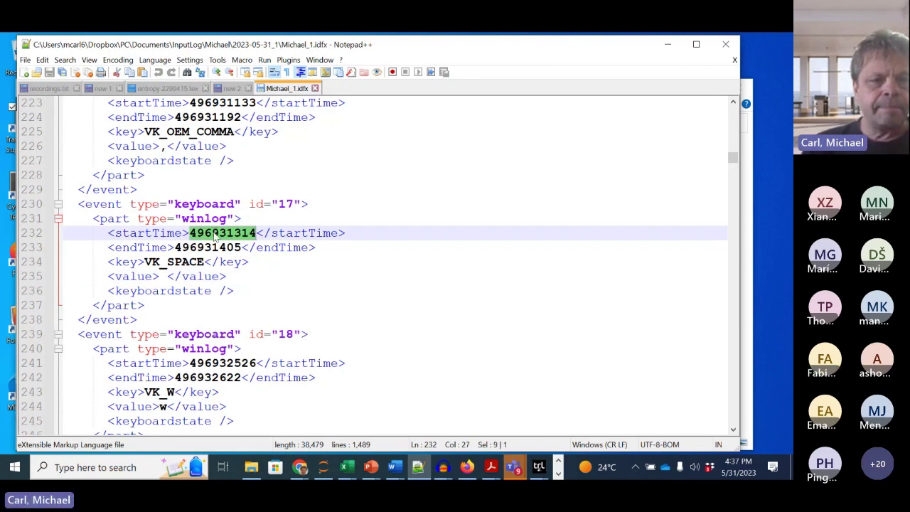
pyautogui.doubleClick(210, 248)
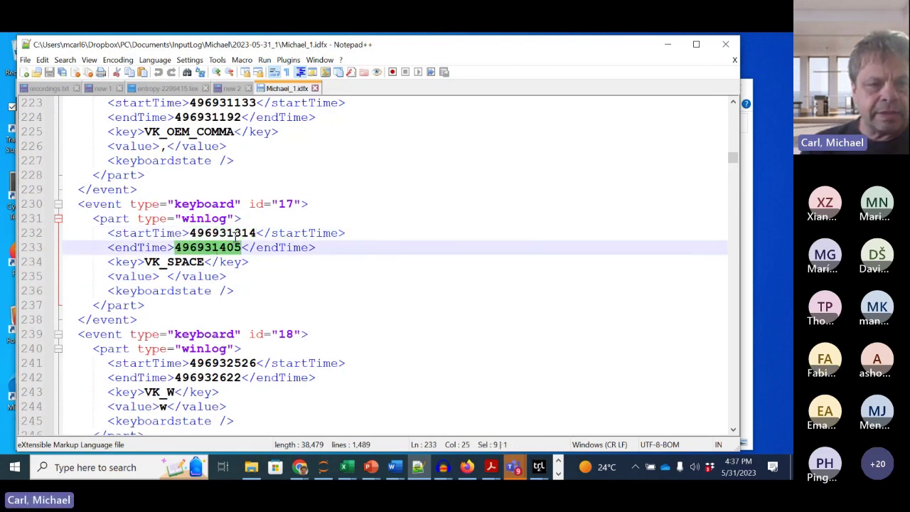
pyautogui.doubleClick(235, 235)
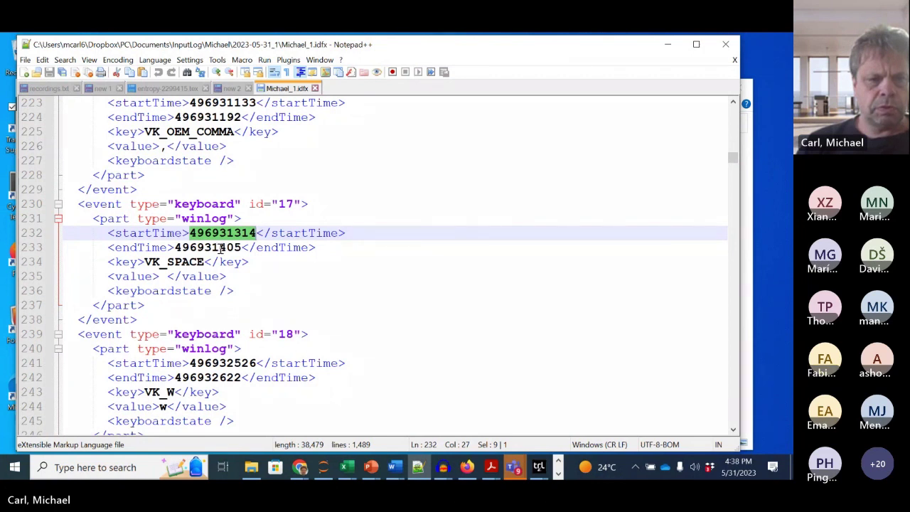
pyautogui.moveTo(221, 248); pyautogui.dragTo(175, 248)
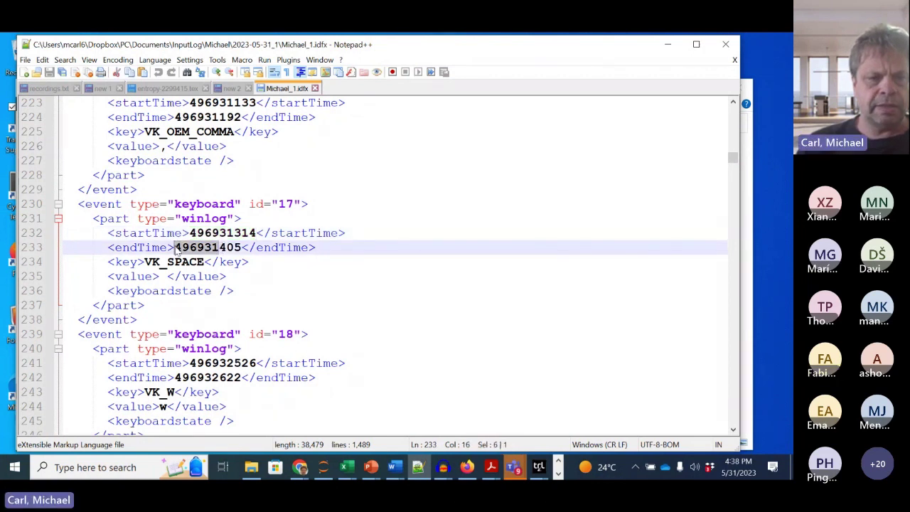
pyautogui.doubleClick(196, 248)
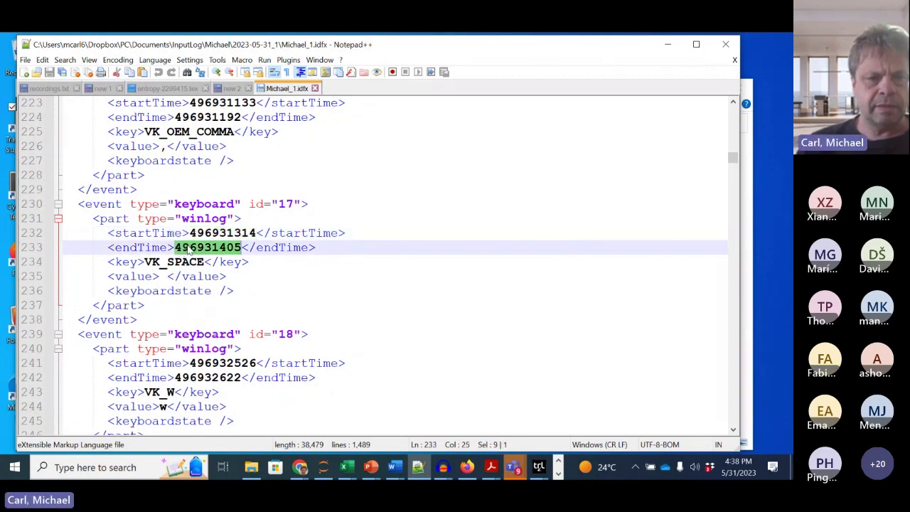
pyautogui.click(223, 247)
pyautogui.moveTo(221, 247); pyautogui.dragTo(244, 247)
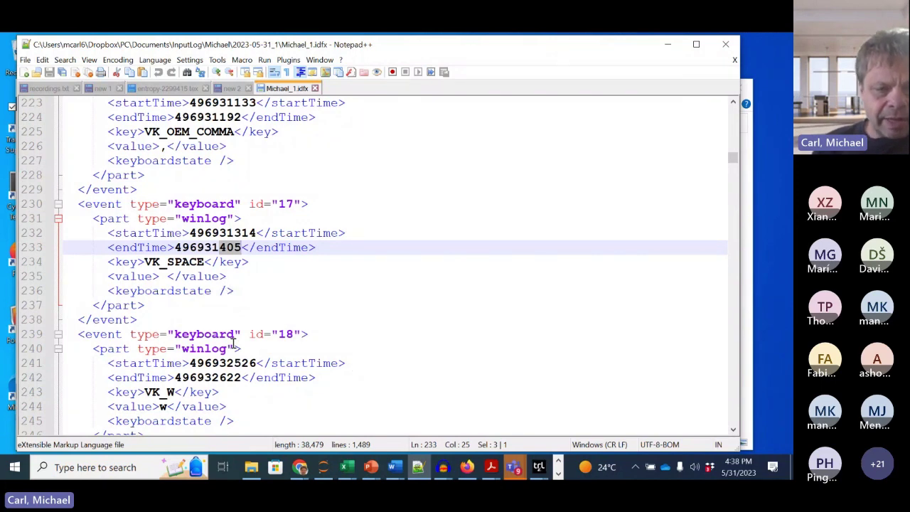
pyautogui.moveTo(227, 363); pyautogui.dragTo(257, 362)
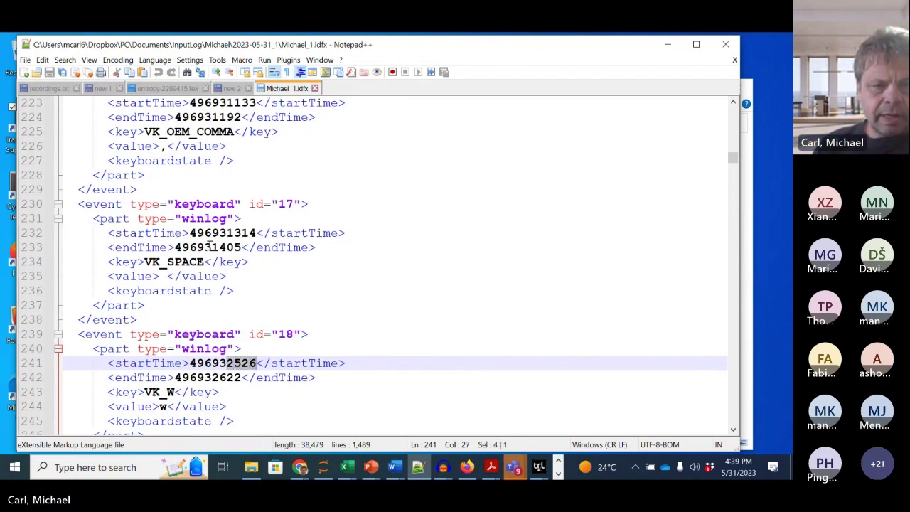
pyautogui.moveTo(211, 250); pyautogui.dragTo(244, 248)
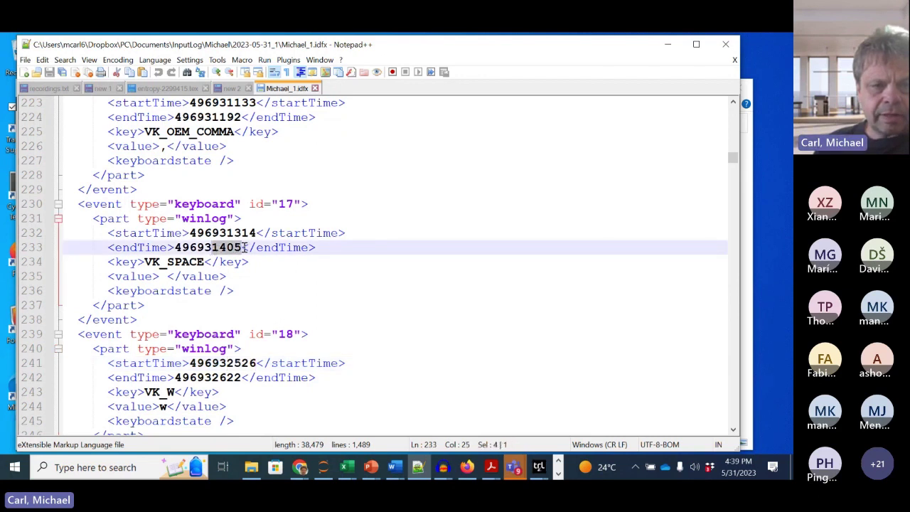
pyautogui.moveTo(226, 362); pyautogui.dragTo(255, 361)
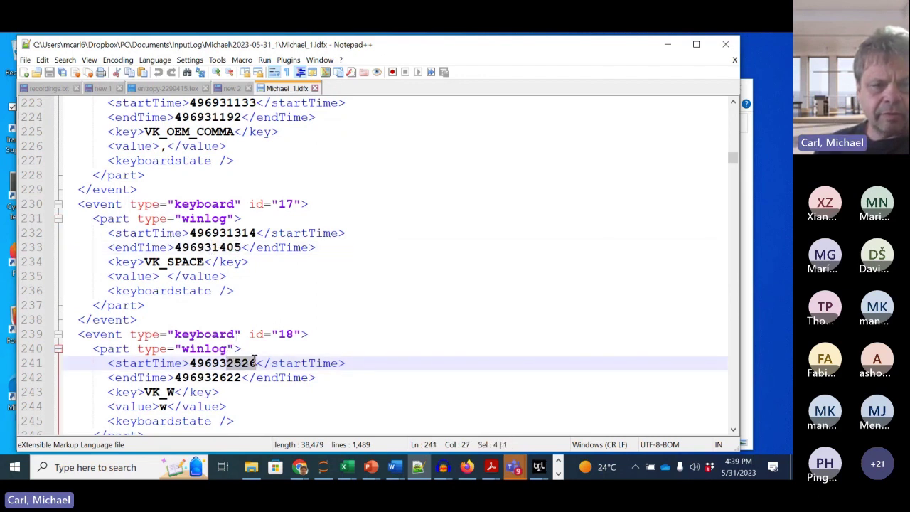
pyautogui.click(216, 250)
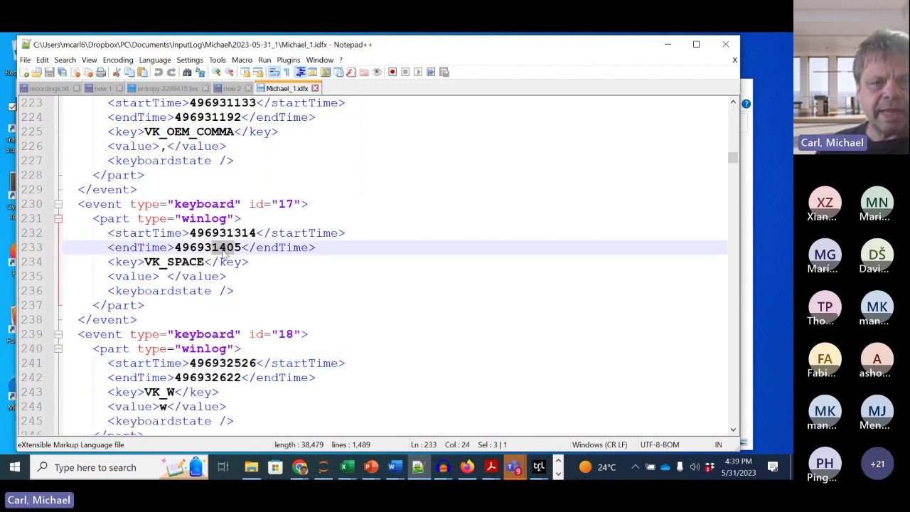
pyautogui.doubleClick(212, 250)
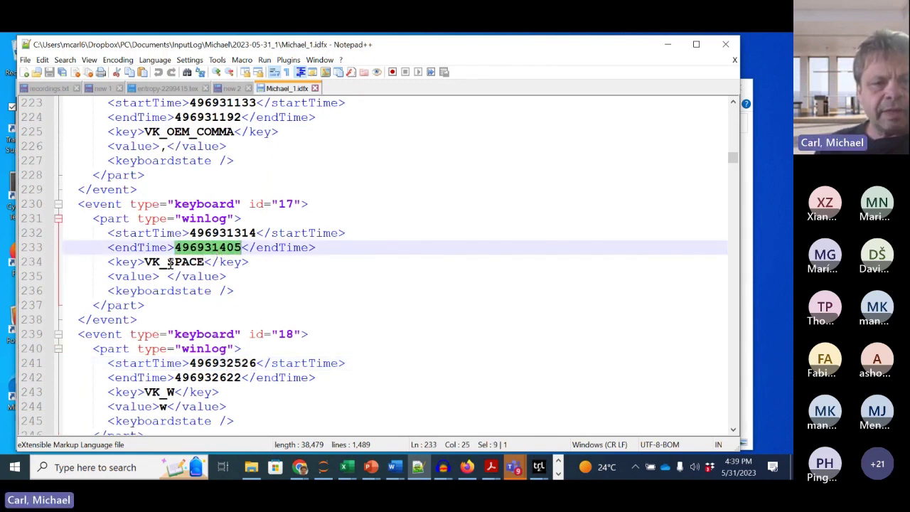
pyautogui.moveTo(168, 278); pyautogui.dragTo(161, 278)
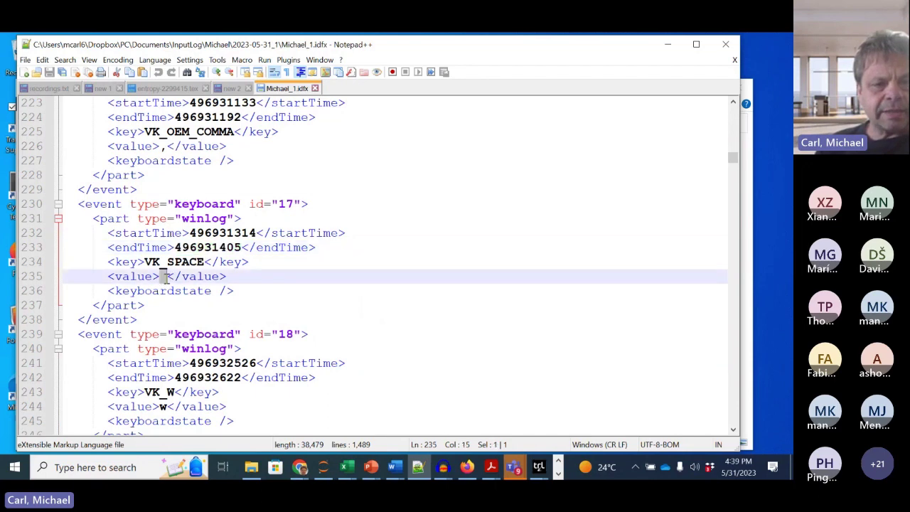
pyautogui.doubleClick(217, 364)
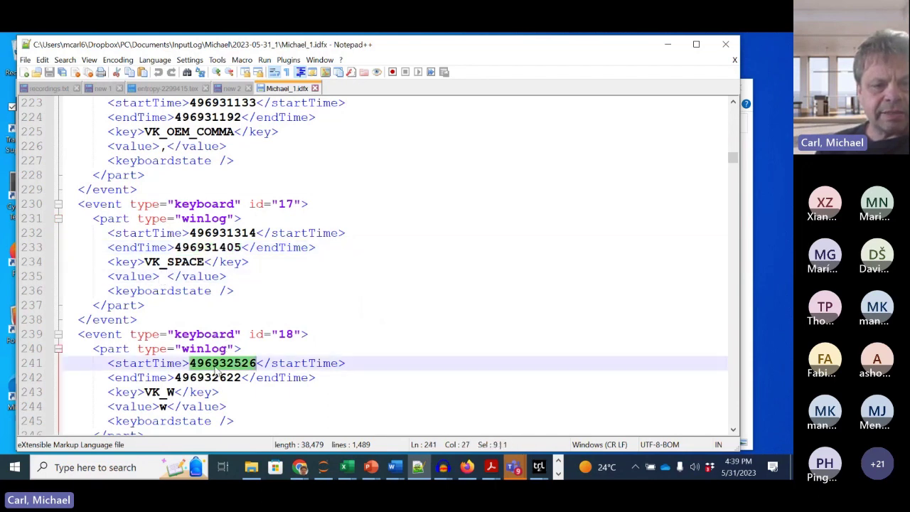
pyautogui.doubleClick(163, 406)
pyautogui.moveTo(226, 364)
pyautogui.mouseDown()
pyautogui.moveTo(256, 364)
pyautogui.moveTo(227, 377)
pyautogui.mouseUp()
pyautogui.scroll(-3, 186, 413)
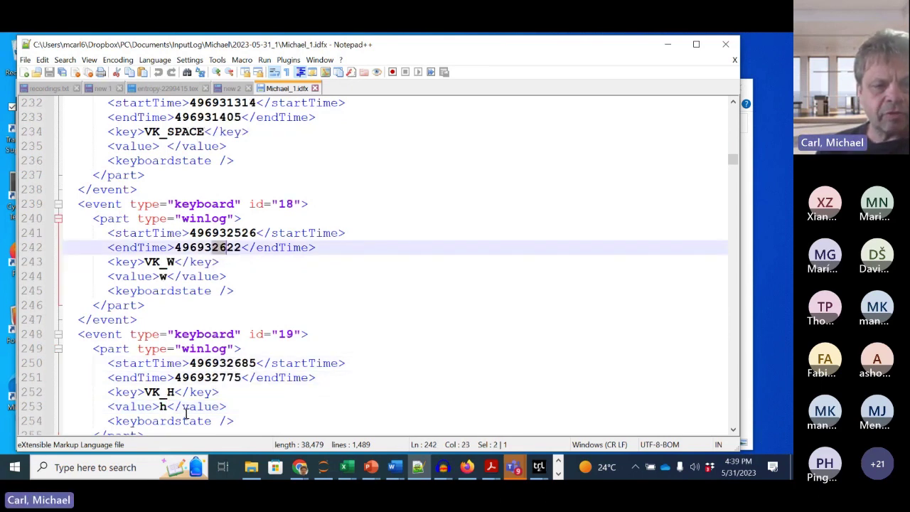
pyautogui.scroll(-1, 186, 414)
pyautogui.scroll(-1, 186, 413)
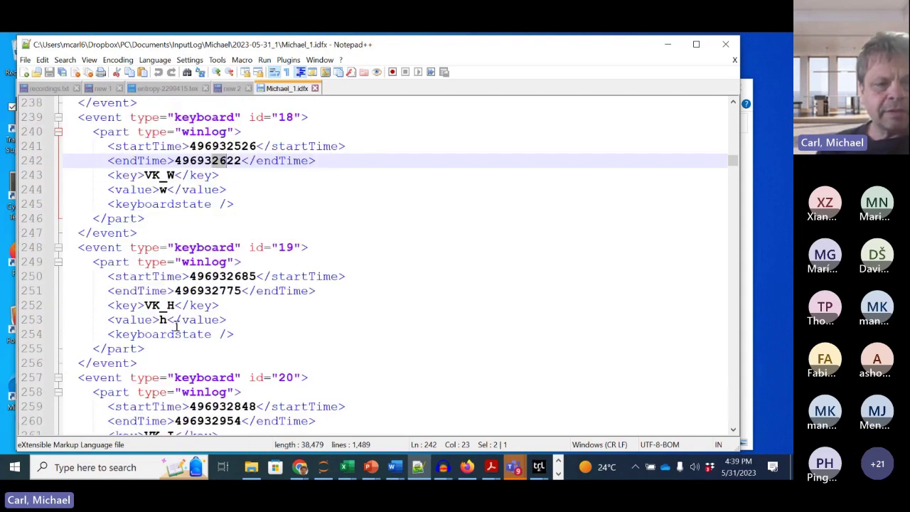
pyautogui.scroll(-13, 176, 326)
pyautogui.scroll(-5, 175, 326)
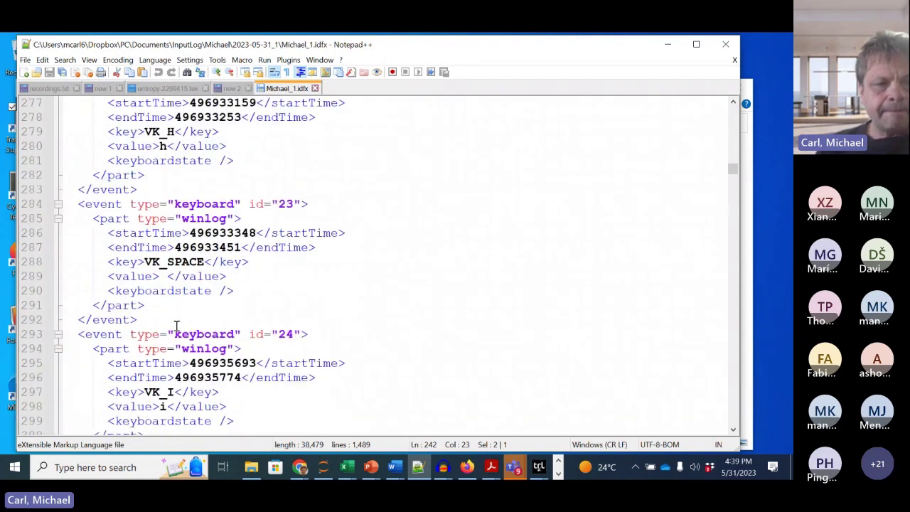
pyautogui.scroll(-14, 176, 326)
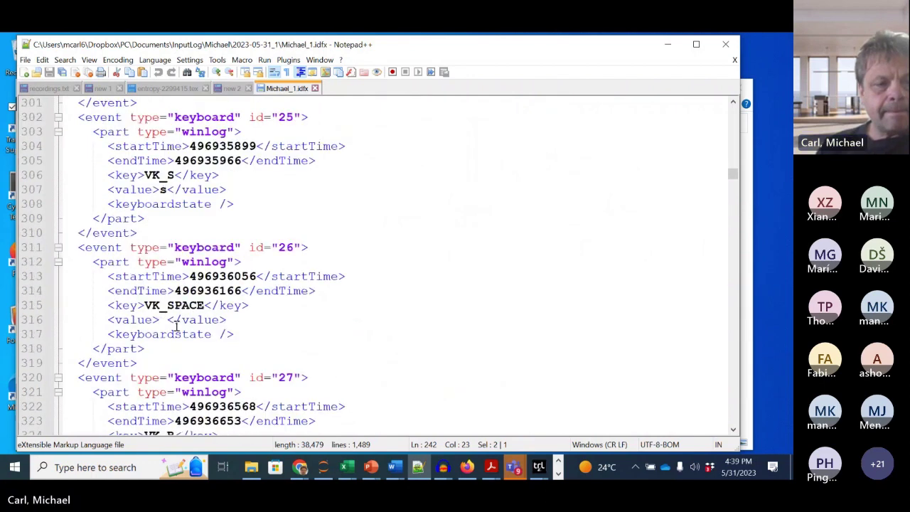
pyautogui.scroll(-12, 176, 326)
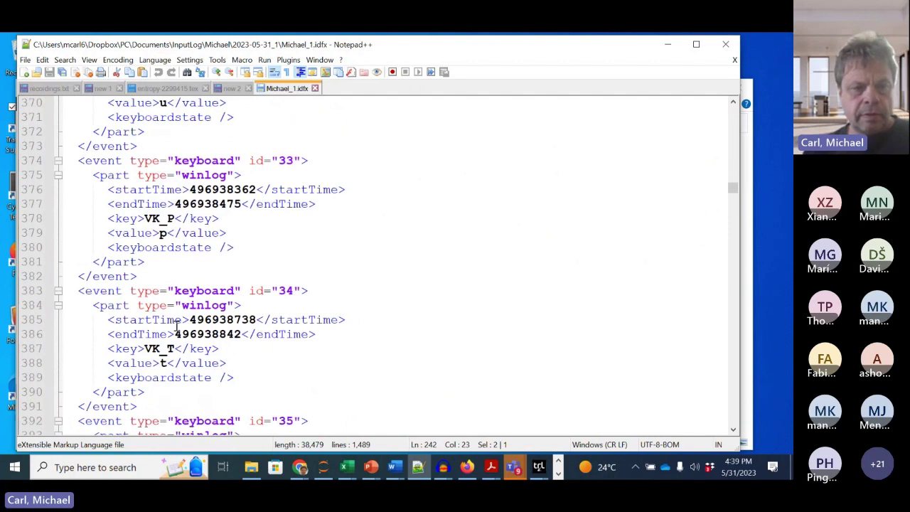
pyautogui.hotkey('ctrl', 'f')
pyautogui.write('focu')
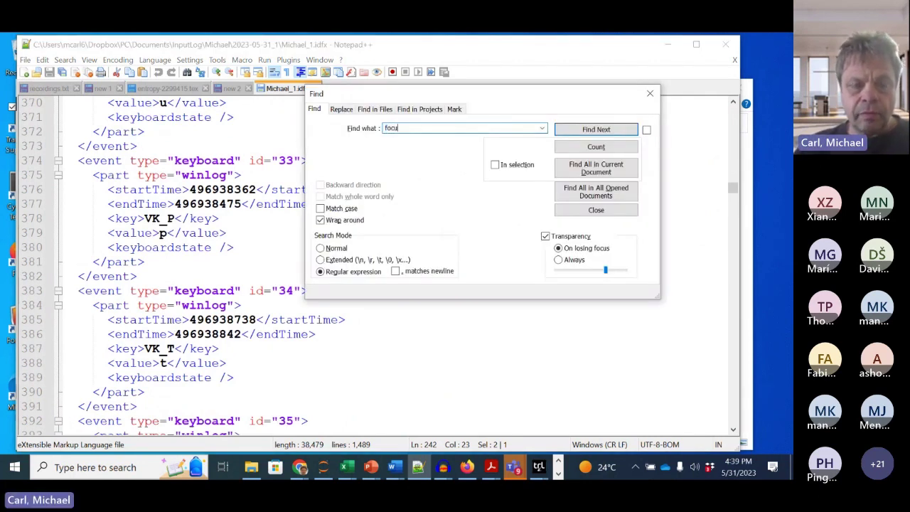
pyautogui.write('s')
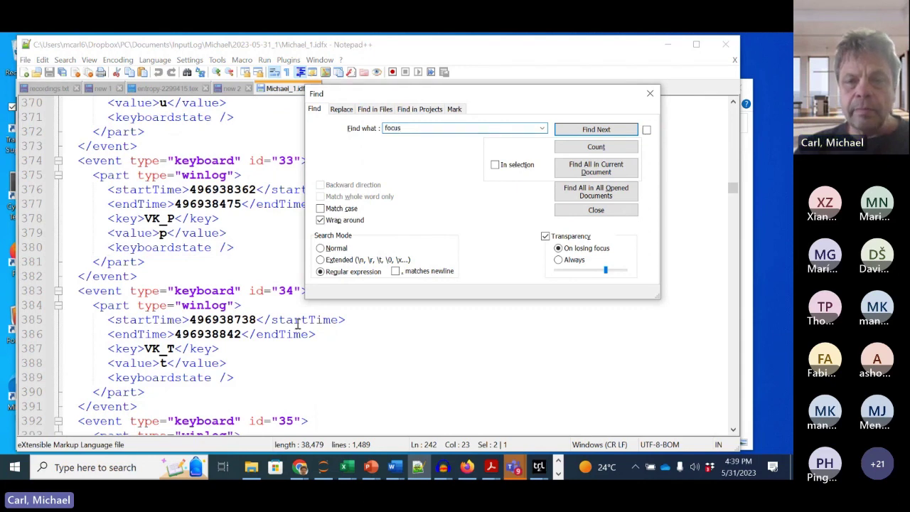
pyautogui.click(572, 130)
pyautogui.moveTo(457, 97); pyautogui.dragTo(596, 48)
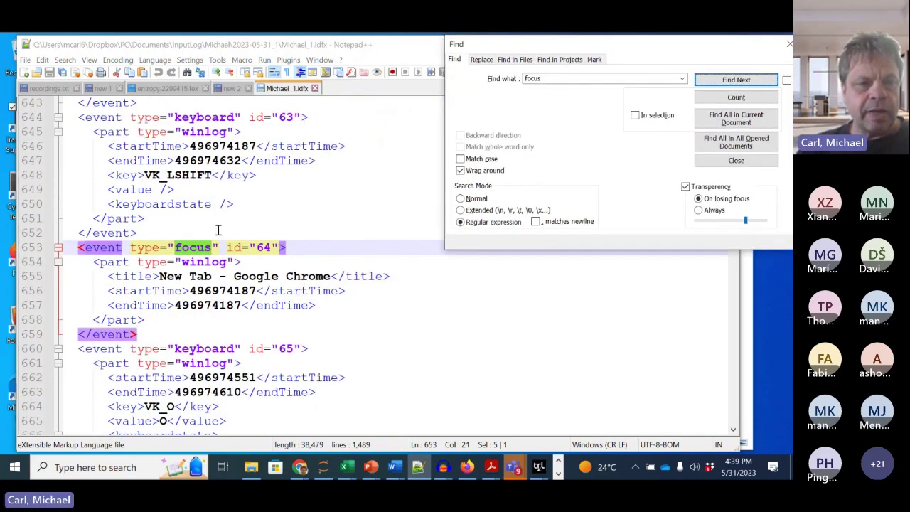
pyautogui.scroll(4, 218, 230)
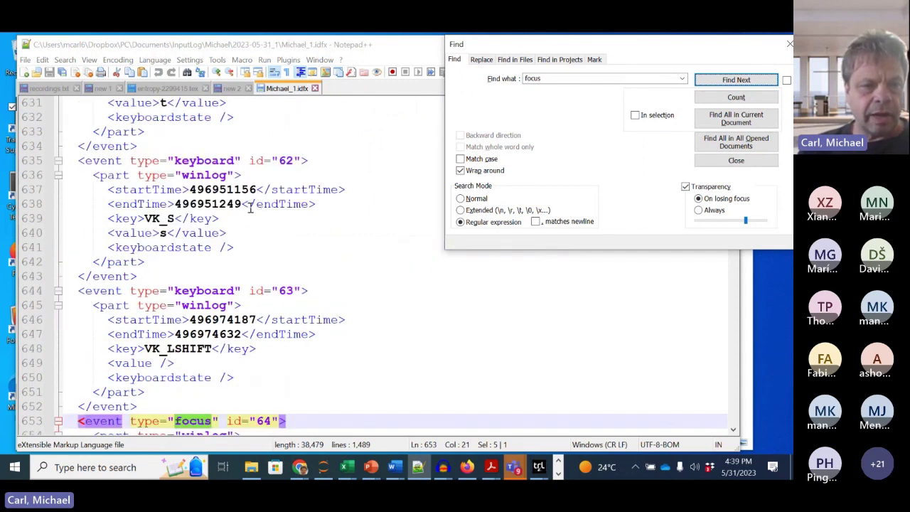
pyautogui.scroll(4, 250, 207)
pyautogui.scroll(-9, 206, 234)
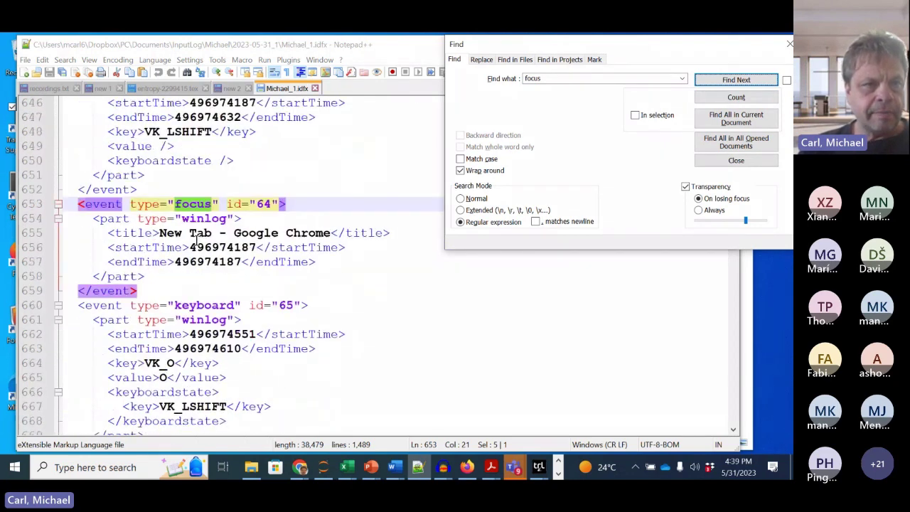
pyautogui.scroll(-4, 196, 242)
pyautogui.scroll(4, 185, 240)
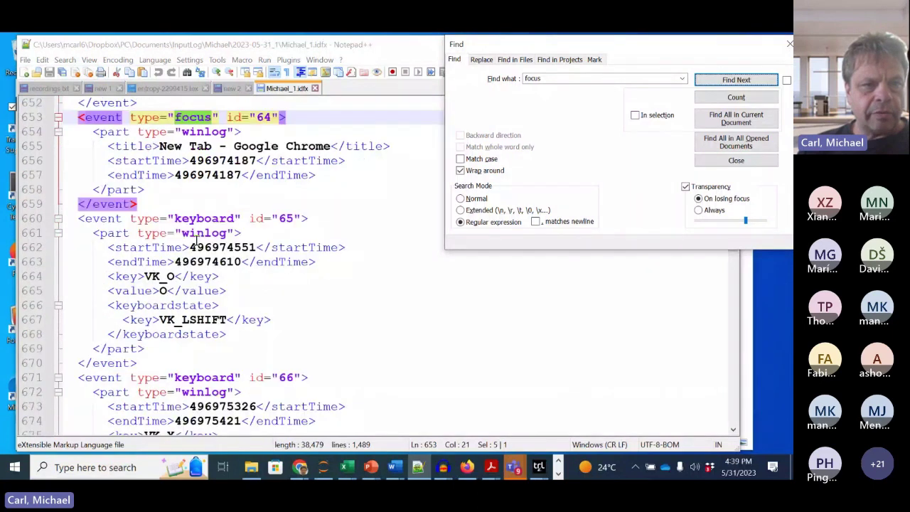
pyautogui.click(212, 229)
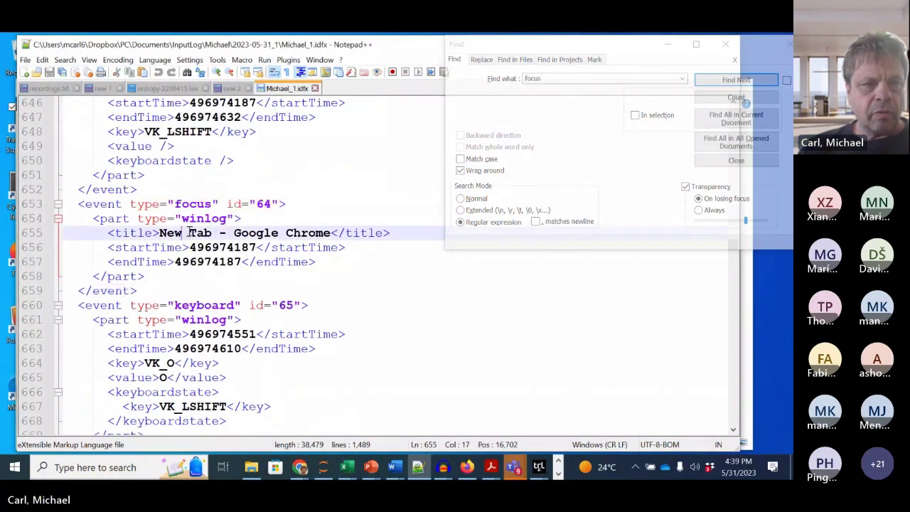
pyautogui.moveTo(159, 233); pyautogui.dragTo(265, 233)
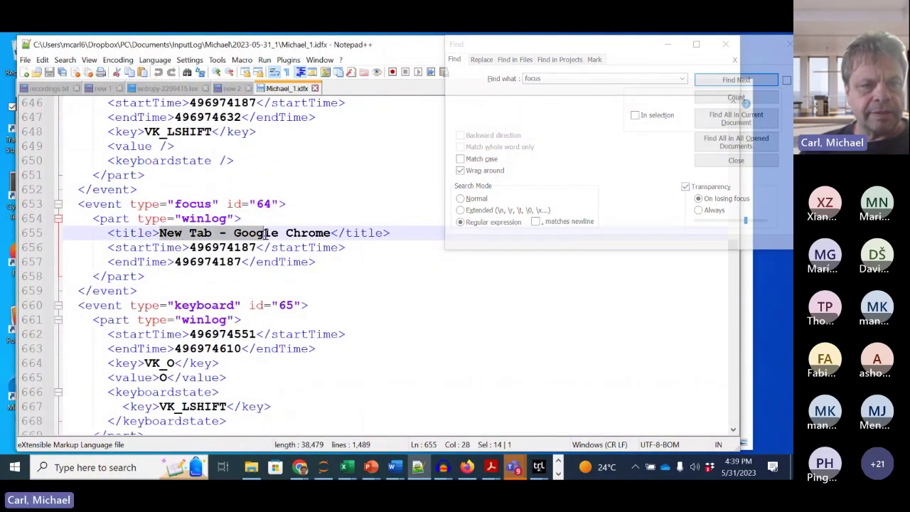
pyautogui.doubleClick(213, 249)
pyautogui.scroll(1, 293, 284)
pyautogui.scroll(2, 294, 284)
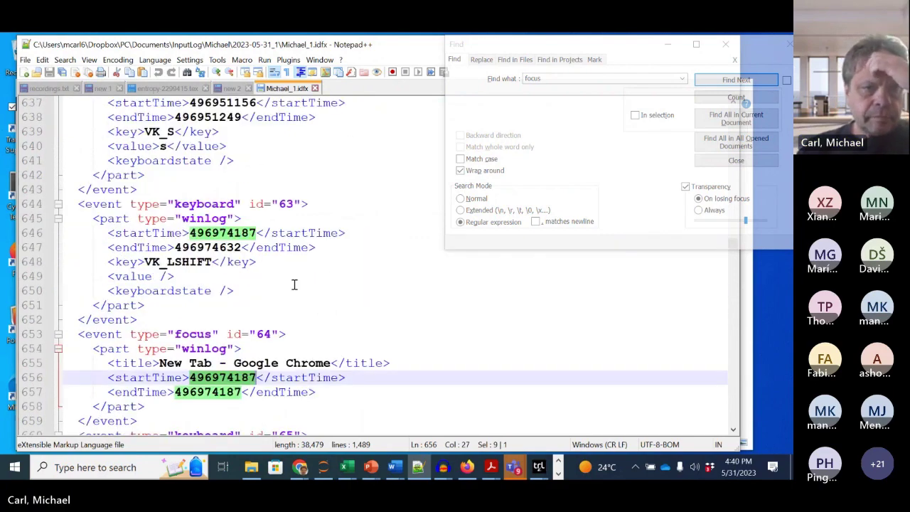
pyautogui.scroll(-4, 294, 284)
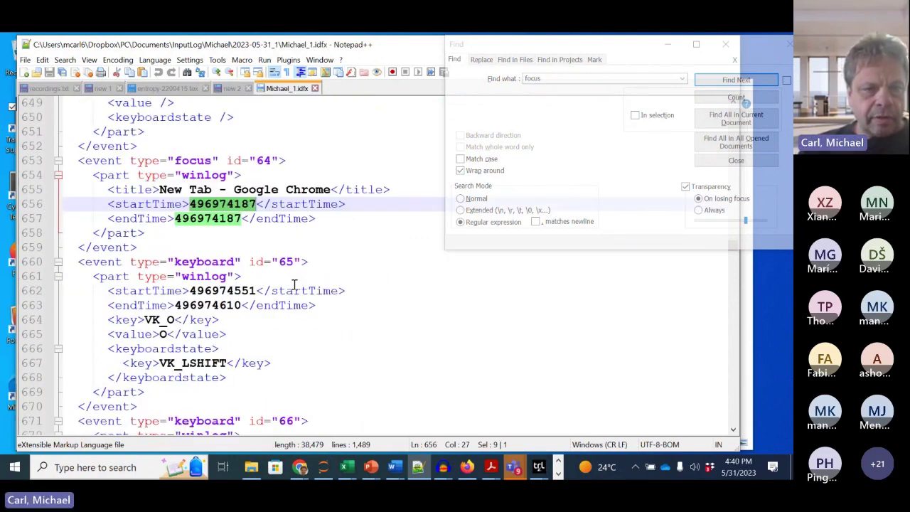
pyautogui.scroll(-3, 293, 284)
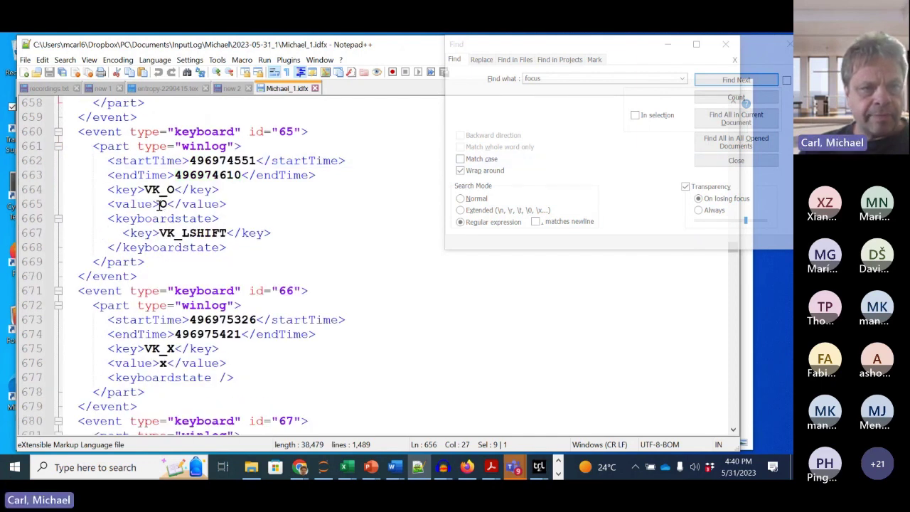
pyautogui.doubleClick(162, 203)
pyautogui.scroll(-1, 214, 264)
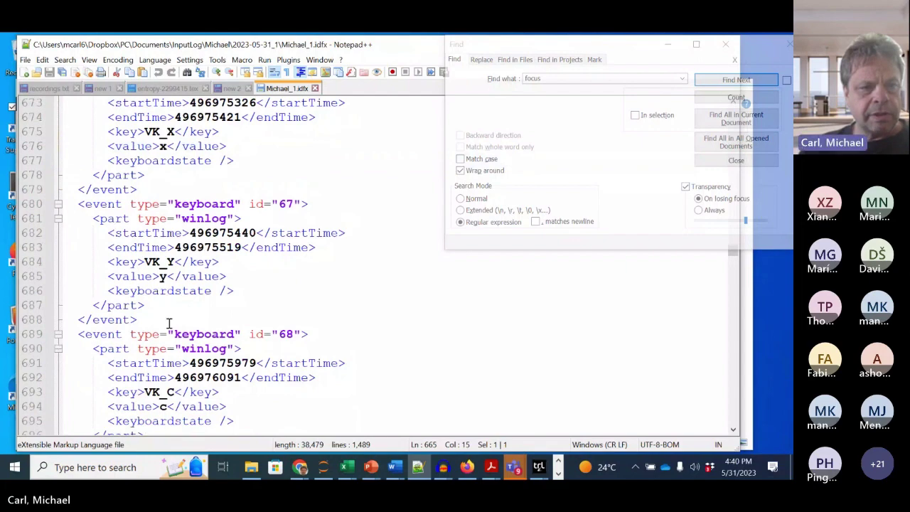
pyautogui.scroll(-8, 197, 259)
pyautogui.scroll(-3, 210, 328)
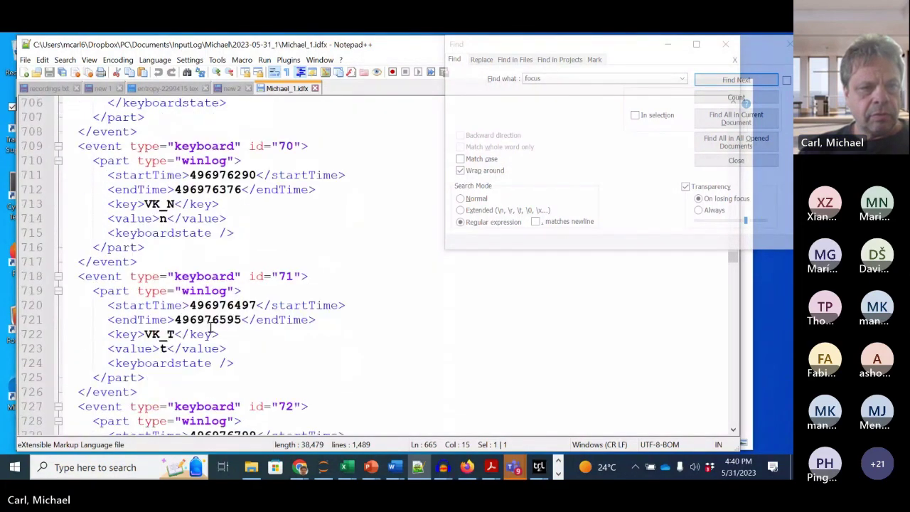
pyautogui.scroll(-8, 210, 329)
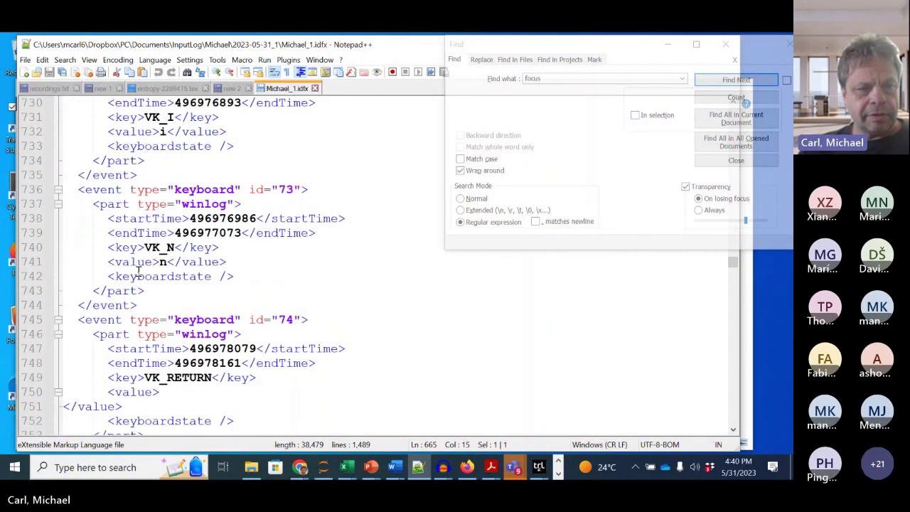
pyautogui.click(140, 263)
pyautogui.scroll(-2, 225, 297)
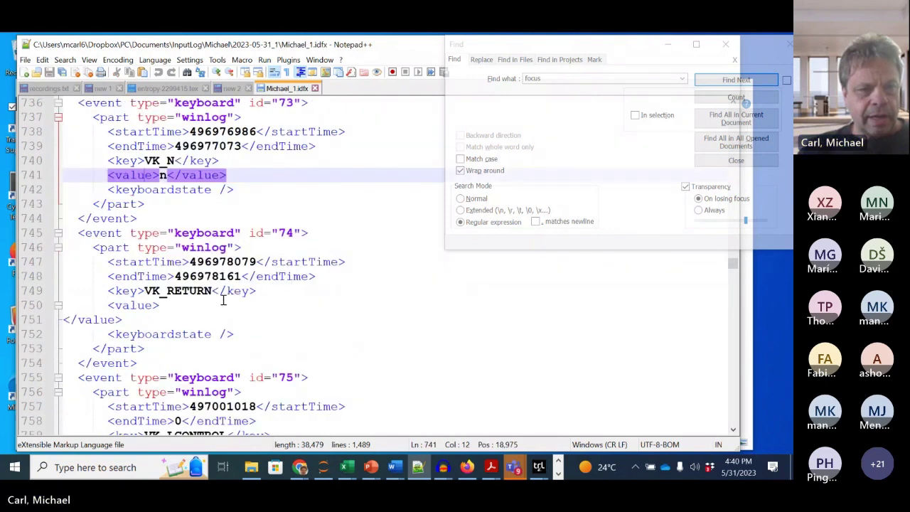
pyautogui.moveTo(173, 290); pyautogui.dragTo(203, 290)
pyautogui.scroll(-4, 230, 298)
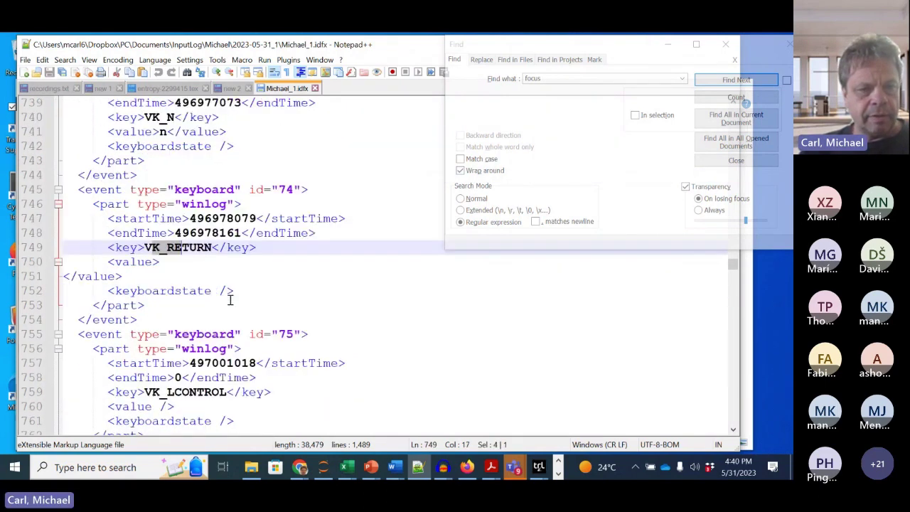
pyautogui.scroll(-2, 204, 363)
pyautogui.moveTo(159, 276); pyautogui.dragTo(338, 278)
pyautogui.scroll(-2, 296, 351)
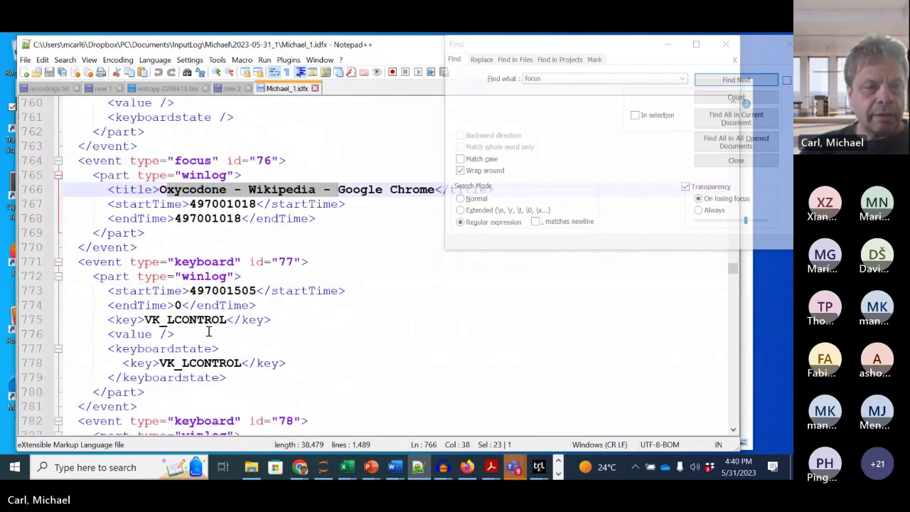
pyautogui.scroll(-2, 208, 330)
pyautogui.scroll(2, 206, 178)
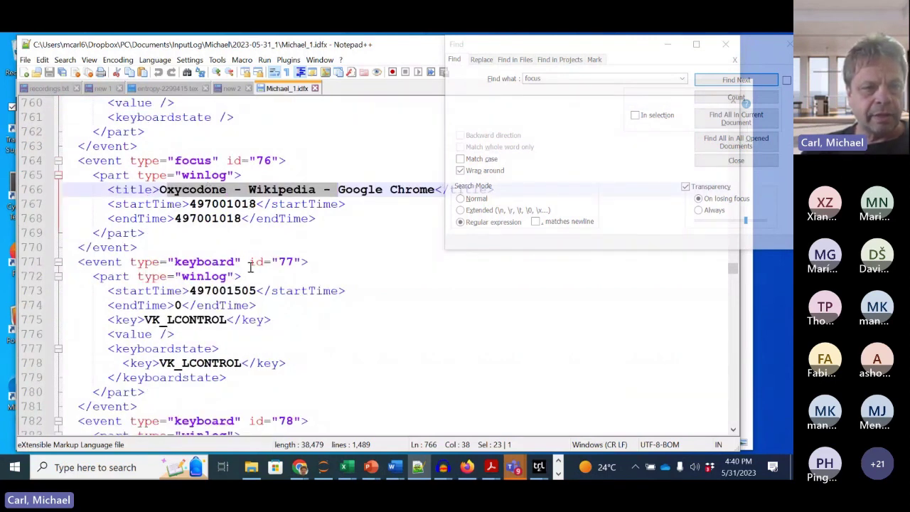
pyautogui.scroll(-1, 251, 268)
pyautogui.scroll(-1, 236, 306)
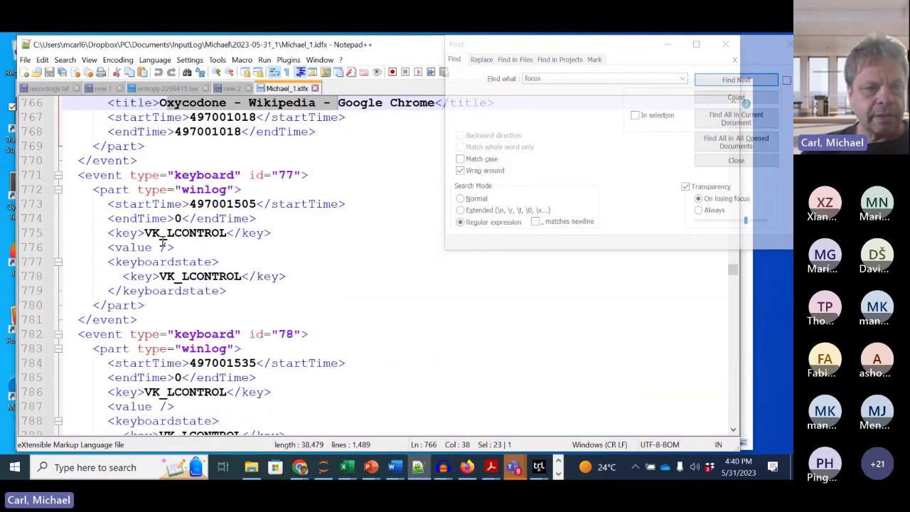
pyautogui.moveTo(146, 235); pyautogui.dragTo(227, 235)
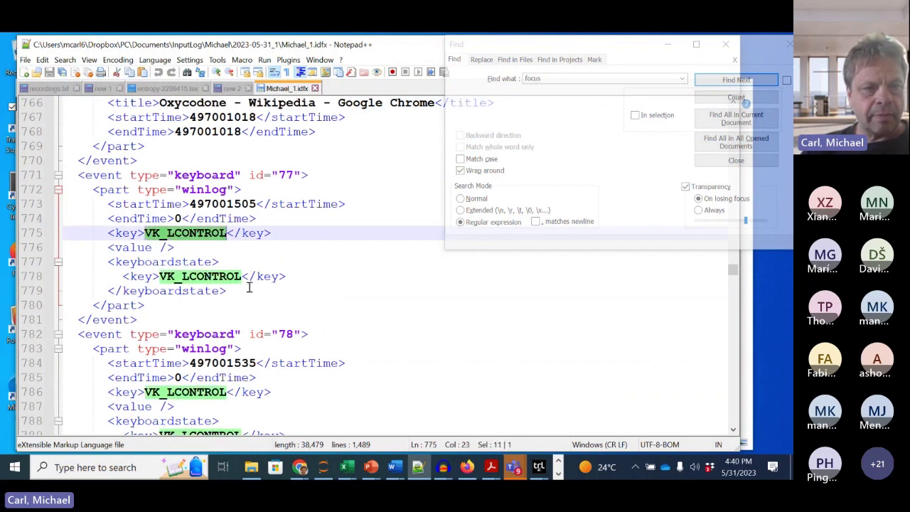
pyautogui.scroll(-3, 249, 287)
pyautogui.scroll(-8, 248, 287)
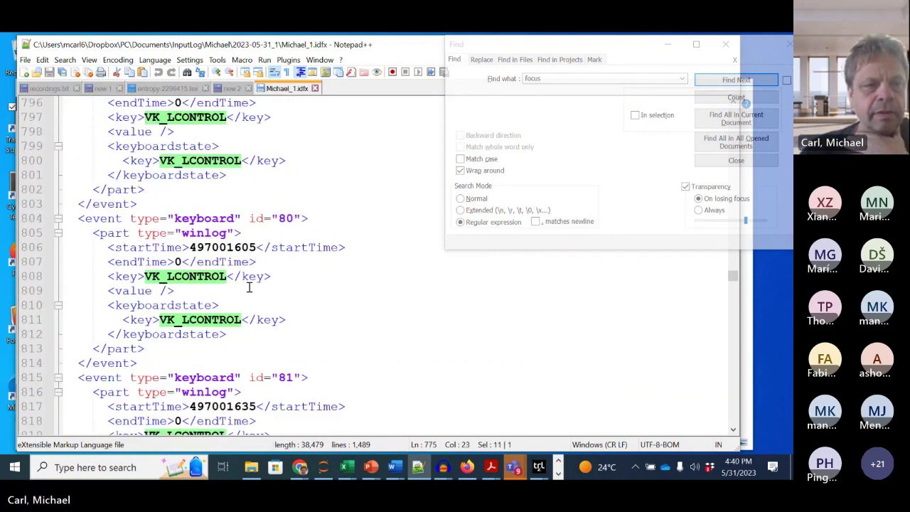
pyautogui.scroll(-6, 248, 287)
pyautogui.scroll(-7, 249, 287)
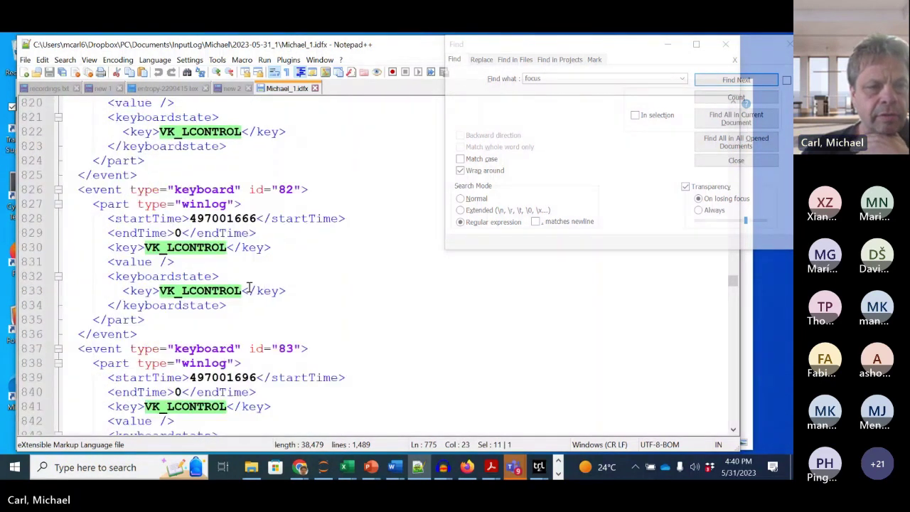
pyautogui.scroll(-5, 249, 287)
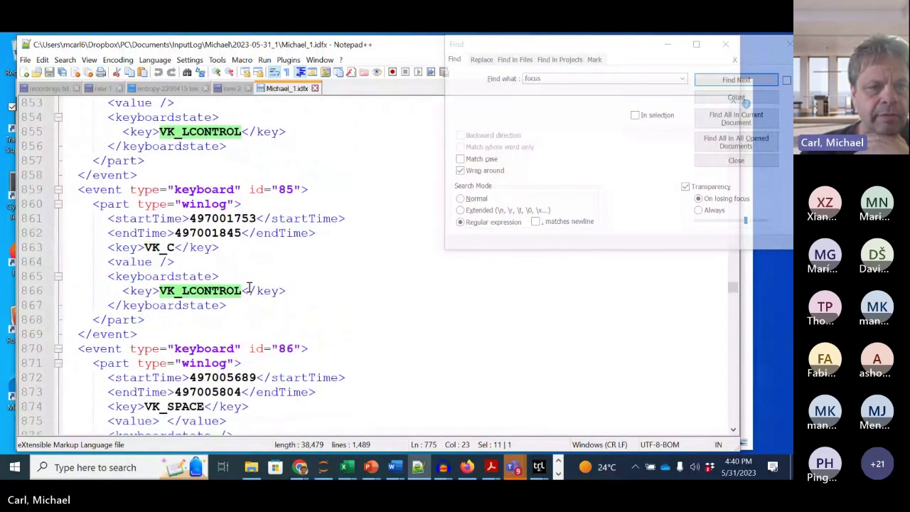
pyautogui.scroll(-4, 249, 288)
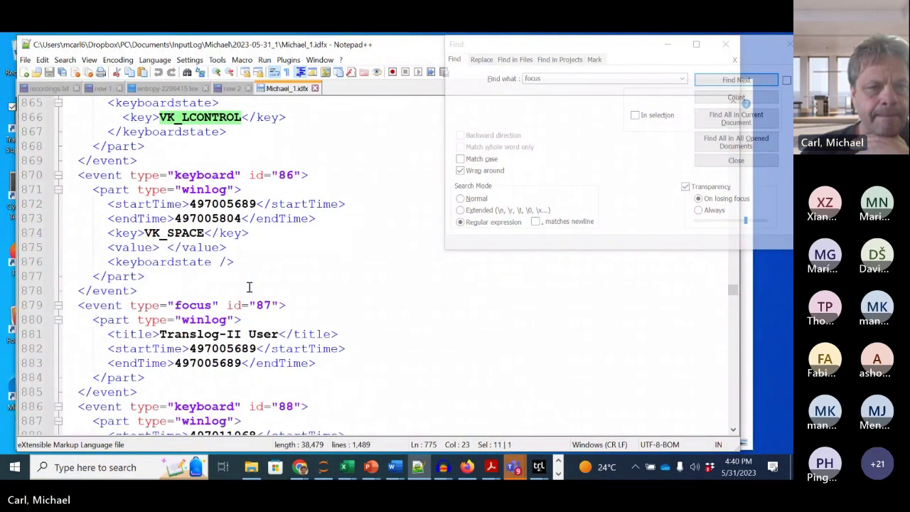
pyautogui.scroll(-2, 248, 288)
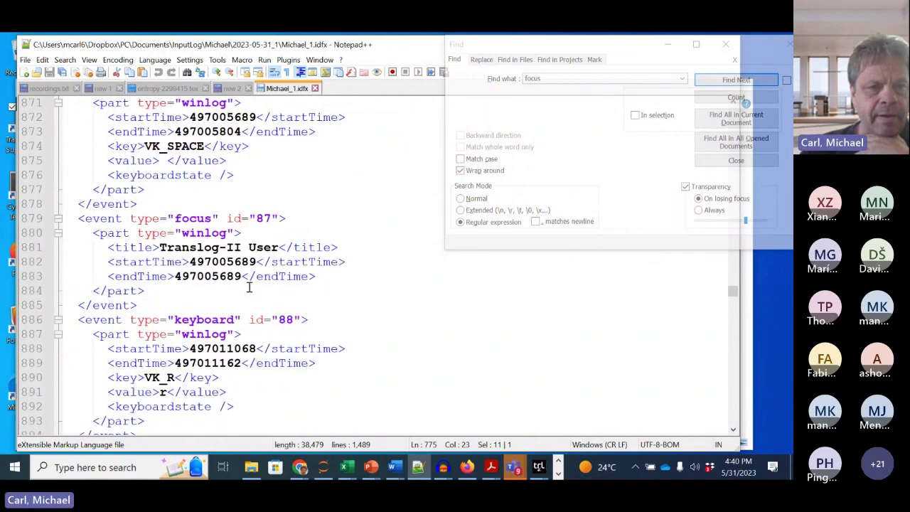
pyautogui.click(166, 246)
pyautogui.moveTo(179, 245); pyautogui.dragTo(279, 249)
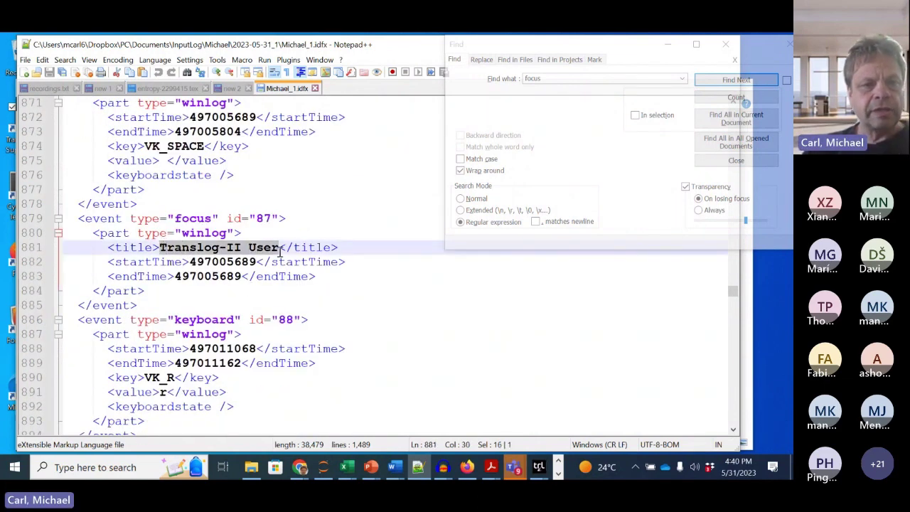
pyautogui.scroll(-1, 285, 274)
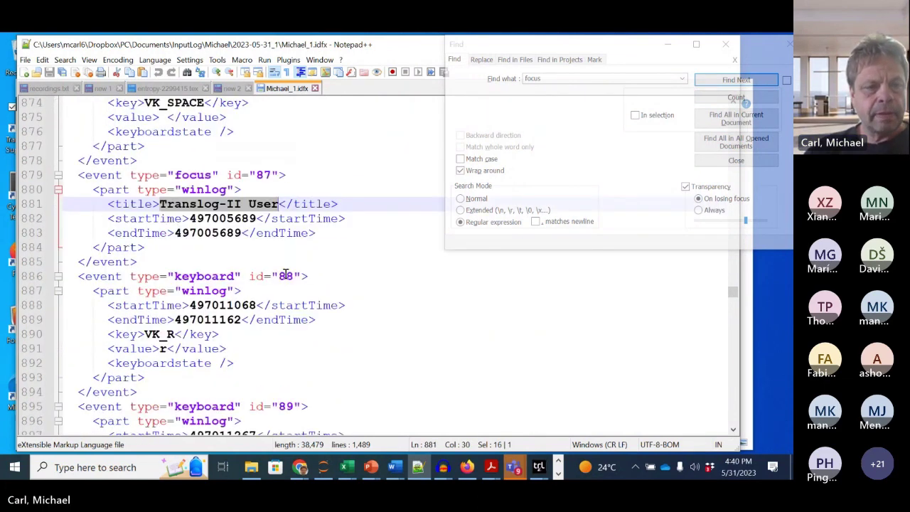
pyautogui.scroll(-2, 285, 273)
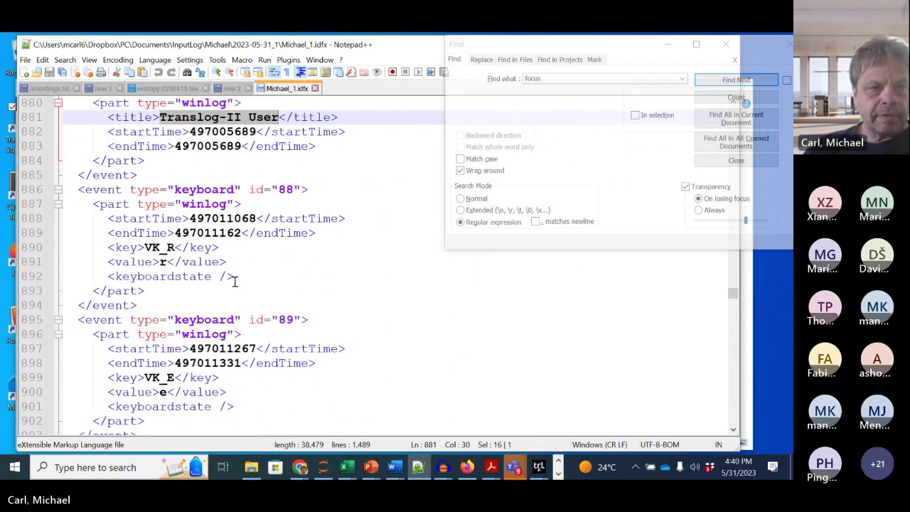
pyautogui.moveTo(140, 265); pyautogui.dragTo(165, 263)
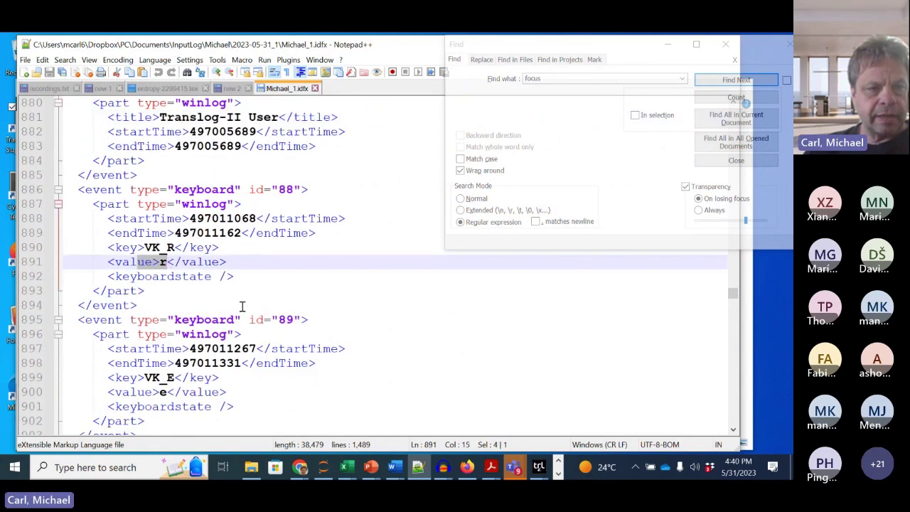
pyautogui.scroll(-3, 239, 309)
pyautogui.scroll(5, 242, 306)
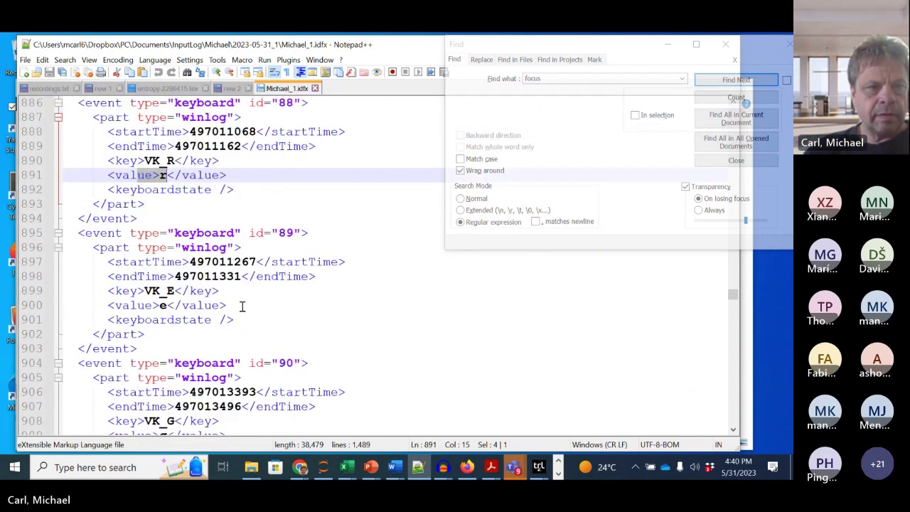
pyautogui.scroll(1, 242, 306)
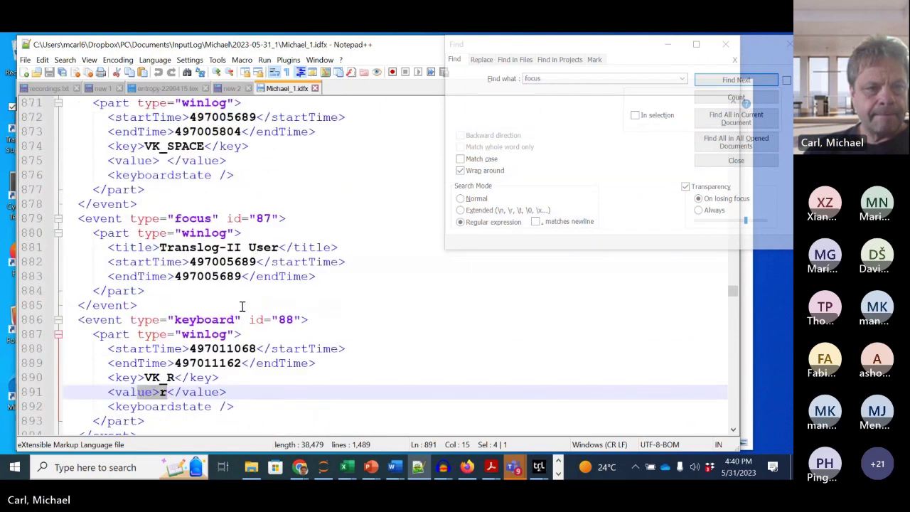
pyautogui.scroll(-2, 242, 305)
pyautogui.scroll(-6, 242, 306)
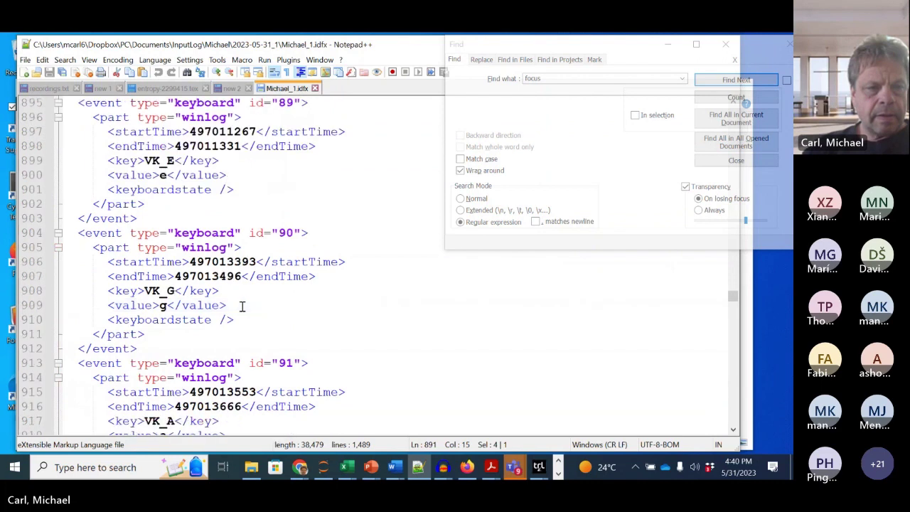
pyautogui.scroll(-12, 242, 305)
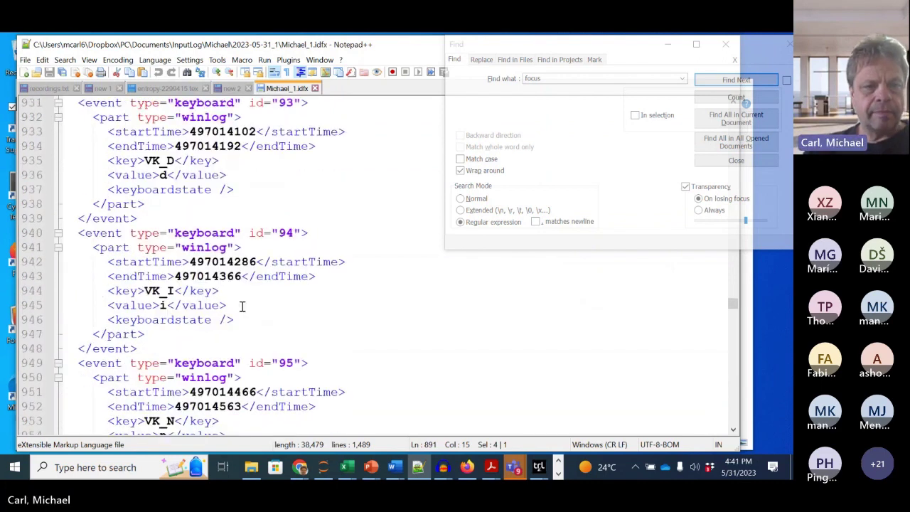
pyautogui.scroll(-3, 241, 305)
pyautogui.scroll(-12, 242, 305)
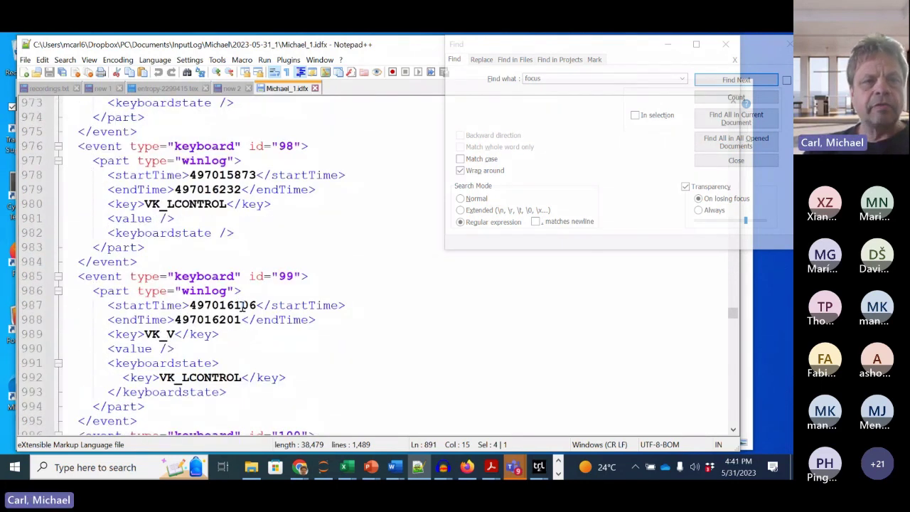
pyautogui.scroll(-3, 242, 305)
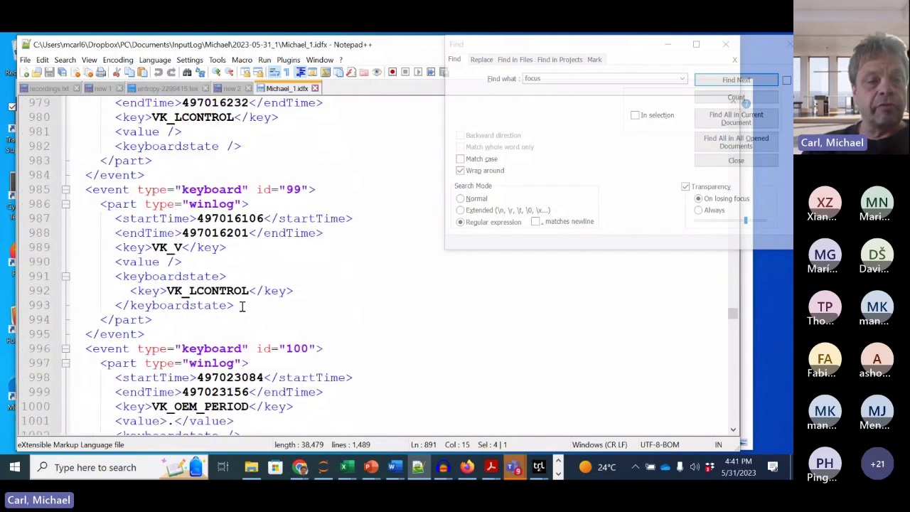
pyautogui.scroll(9, 241, 306)
pyautogui.scroll(20, 242, 306)
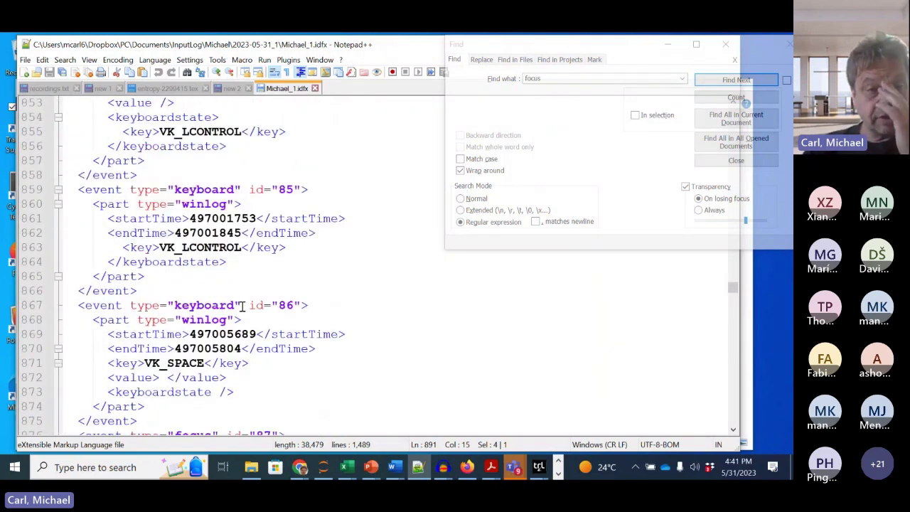
pyautogui.scroll(20, 242, 306)
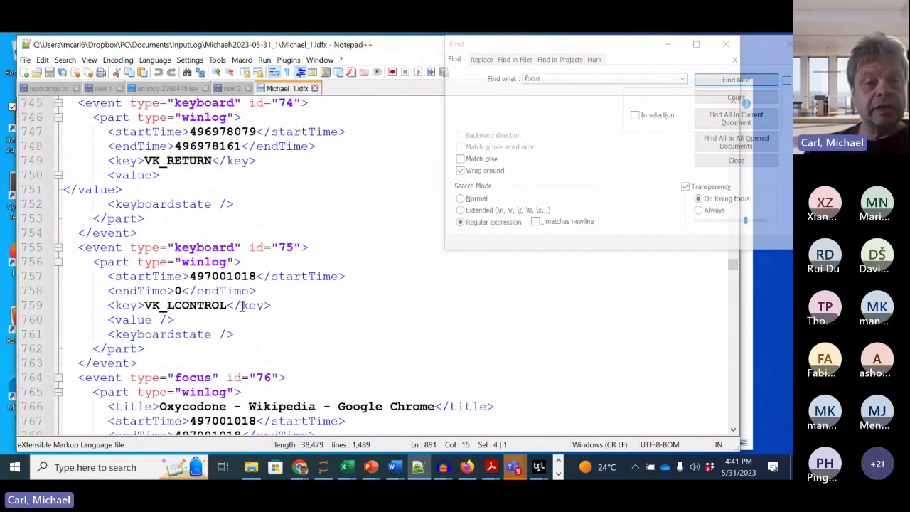
pyautogui.scroll(4, 241, 306)
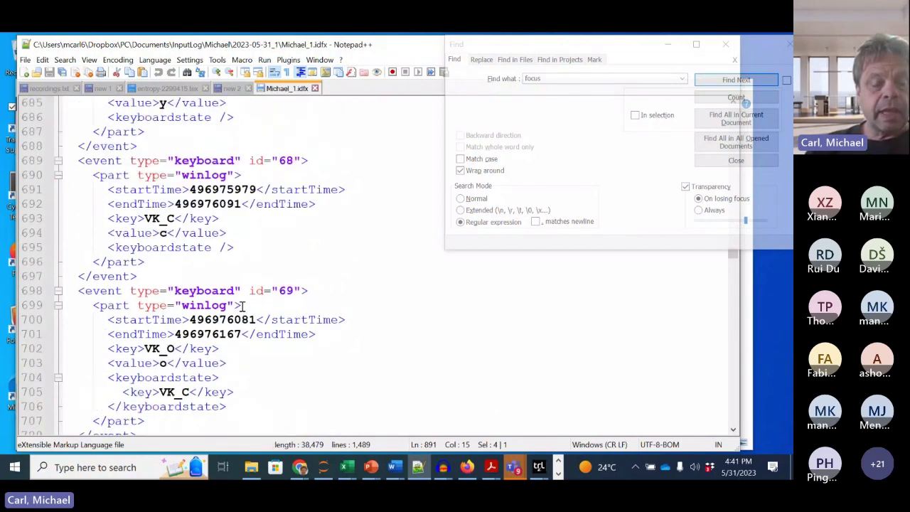
pyautogui.rightClick(242, 306)
pyautogui.click(146, 260)
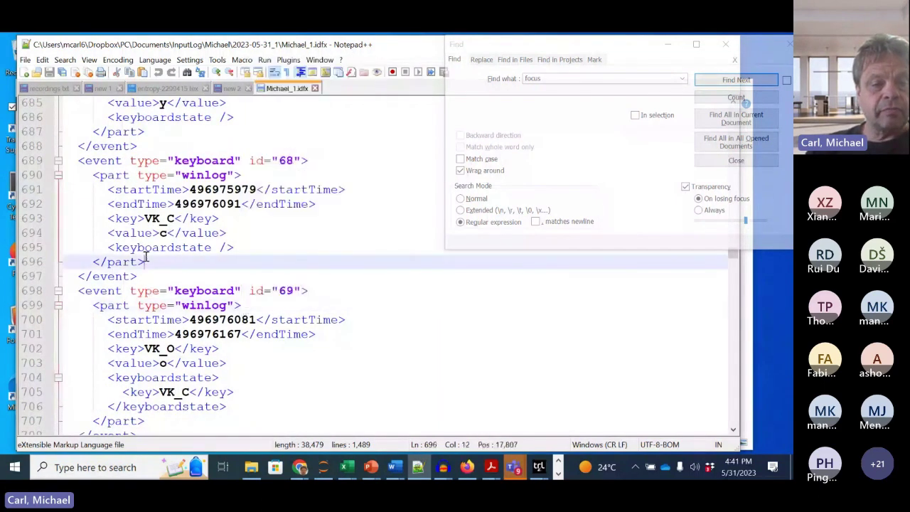
pyautogui.scroll(-4, 233, 302)
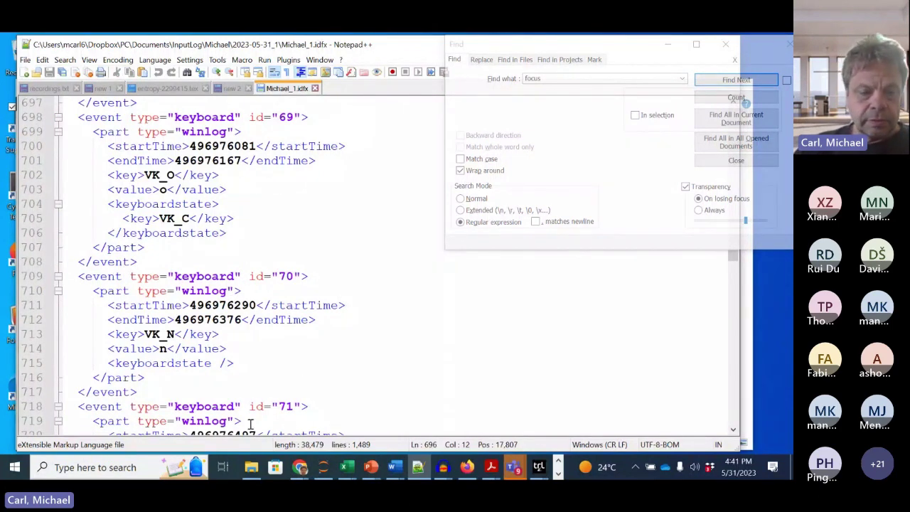
pyautogui.click(252, 465)
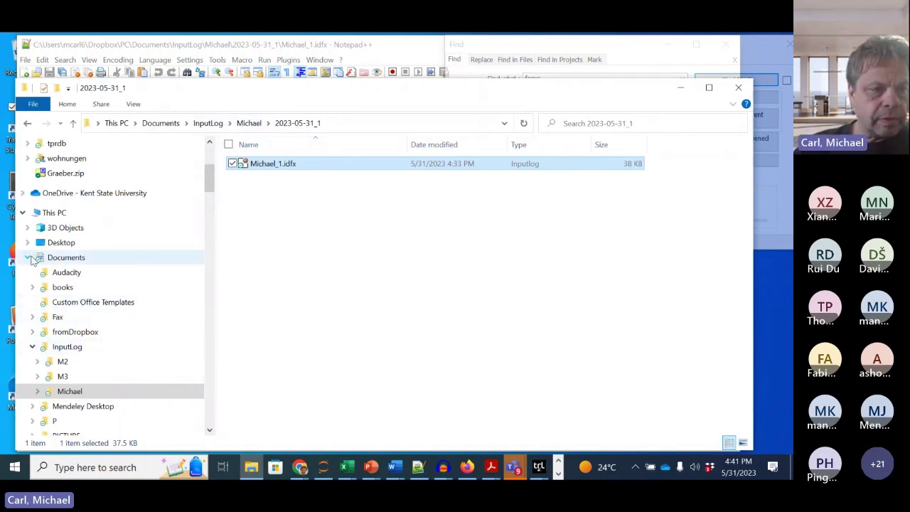
# Step: Open oxycontin.xml from Desktop > Translog with Edit with Notepad++
pyautogui.click(29, 257)
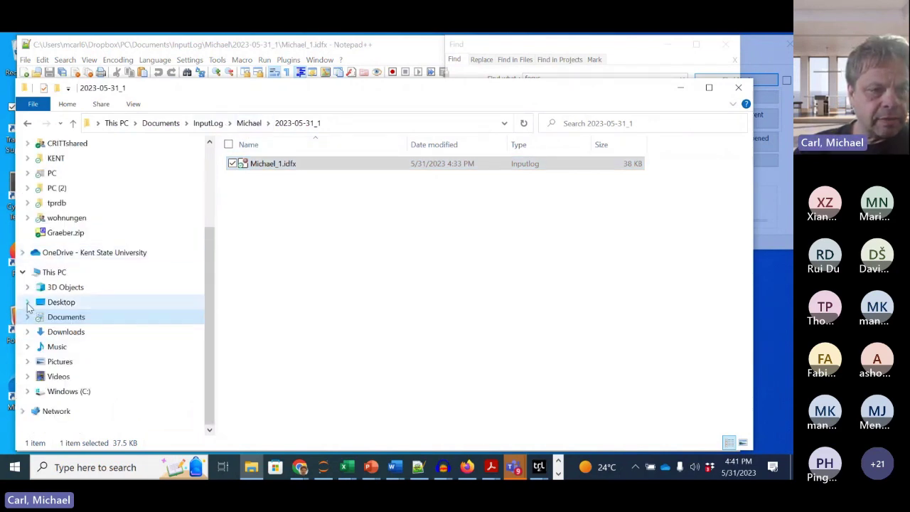
pyautogui.click(28, 302)
pyautogui.click(64, 317)
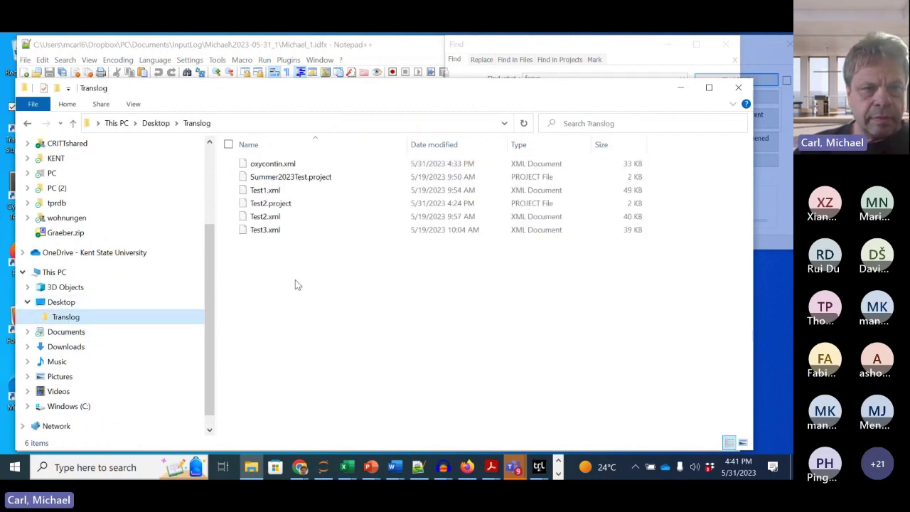
pyautogui.doubleClick(272, 164)
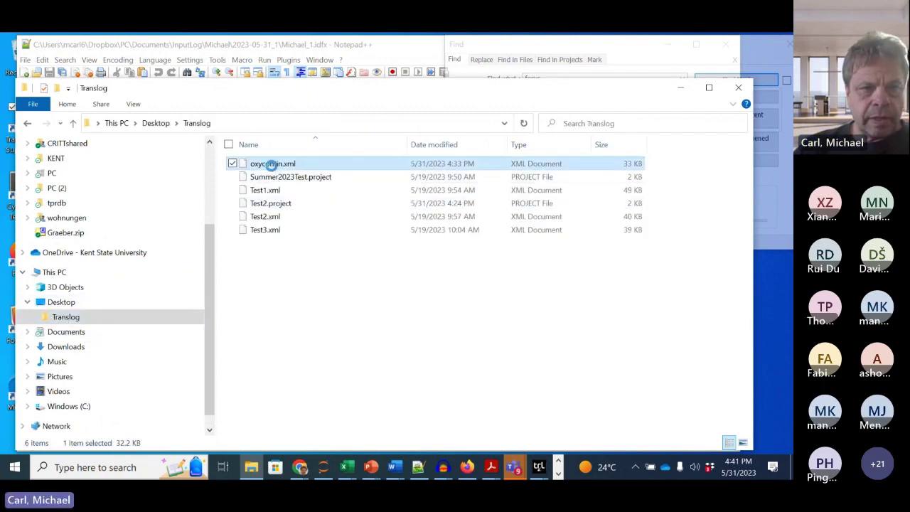
pyautogui.rightClick(272, 164)
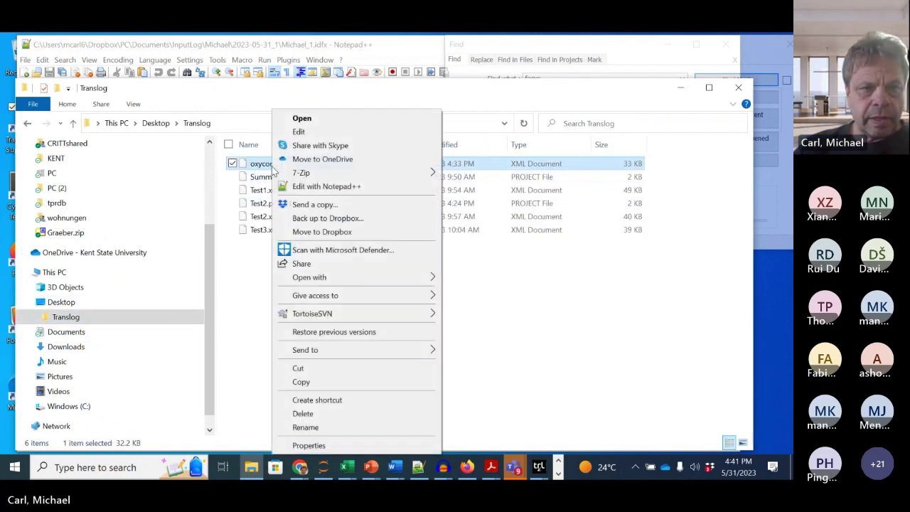
pyautogui.click(323, 187)
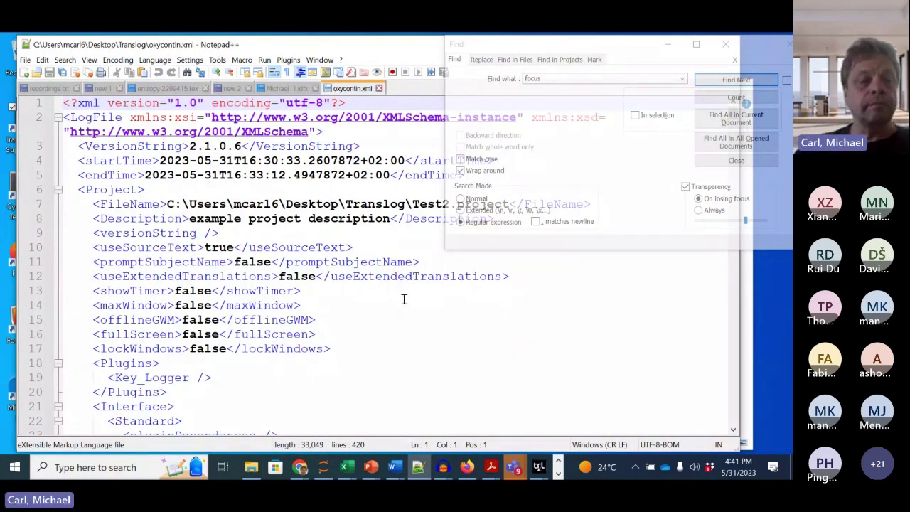
pyautogui.scroll(-2, 343, 321)
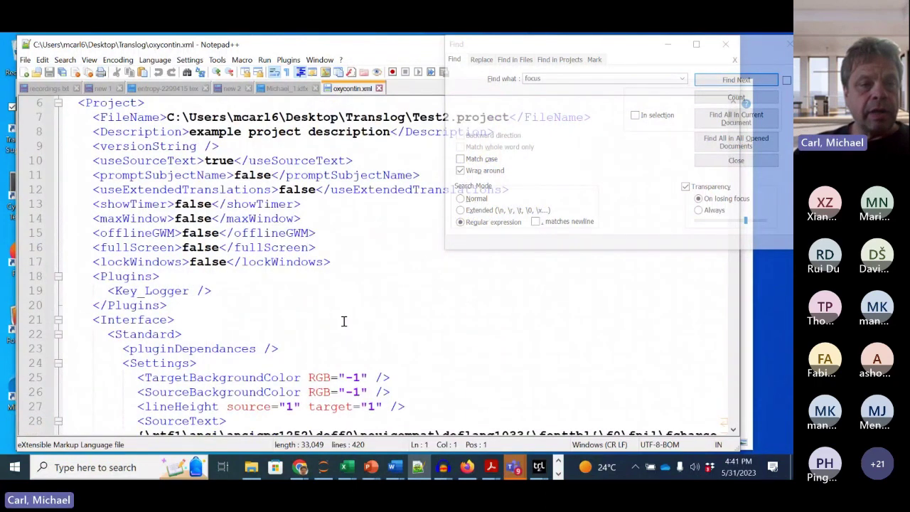
pyautogui.moveTo(593, 53); pyautogui.dragTo(696, 115)
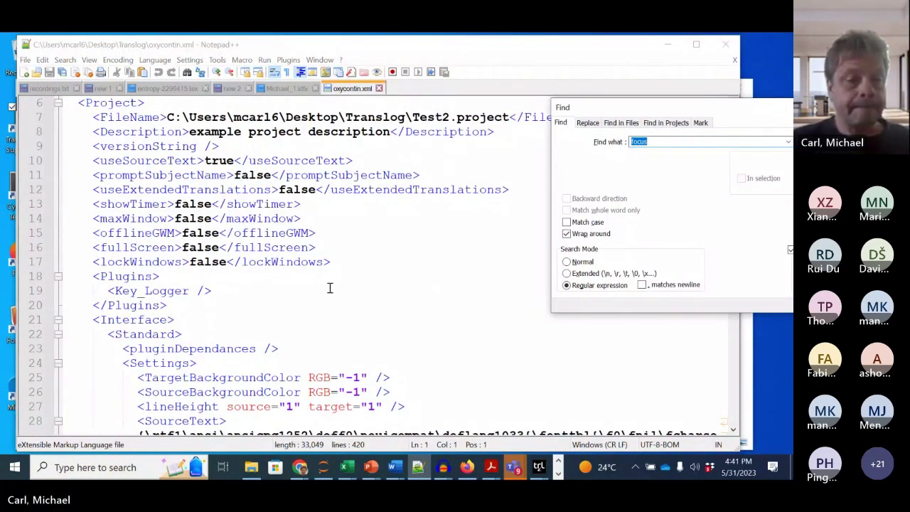
pyautogui.scroll(-1, 329, 287)
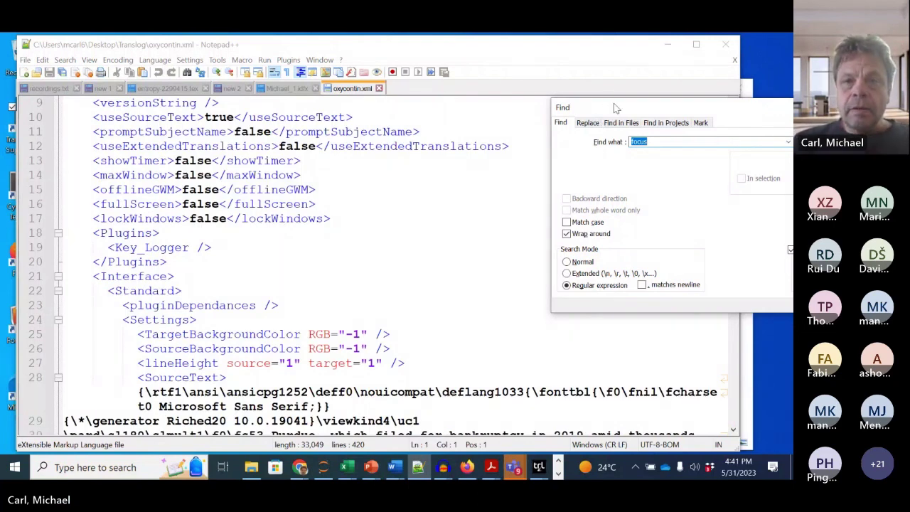
pyautogui.moveTo(616, 109); pyautogui.dragTo(627, 43)
pyautogui.scroll(-3, 438, 286)
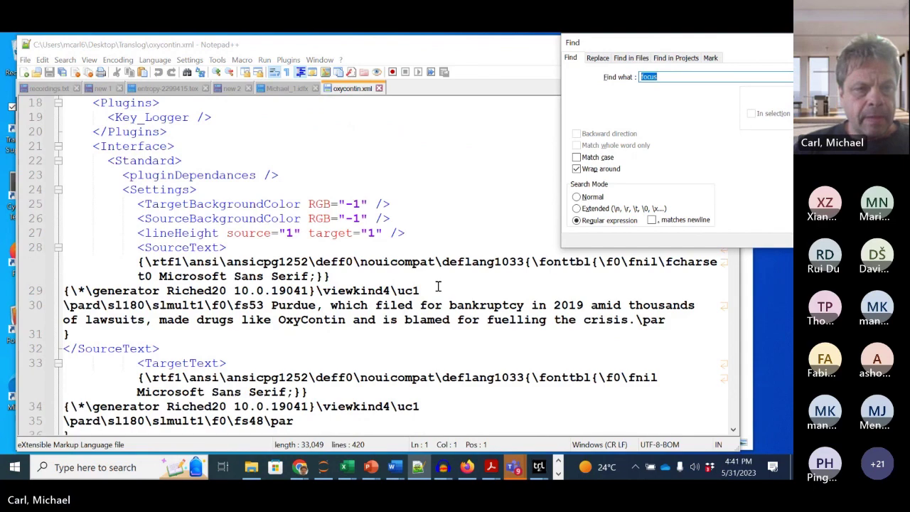
pyautogui.scroll(4, 438, 285)
pyautogui.scroll(2, 437, 285)
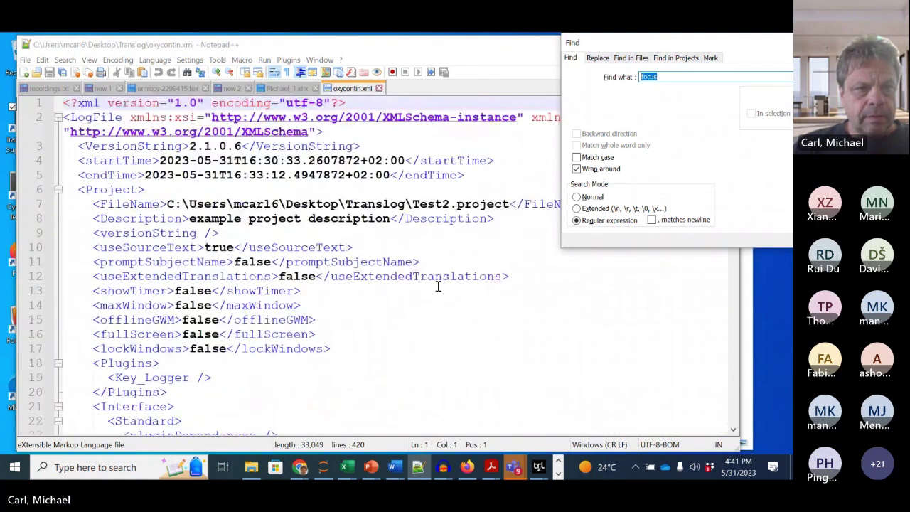
pyautogui.scroll(-9, 438, 286)
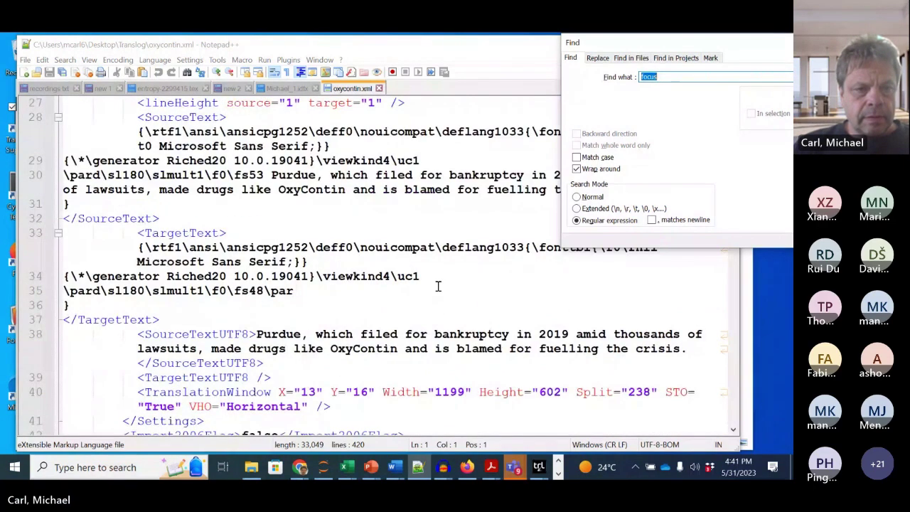
pyautogui.scroll(-3, 438, 286)
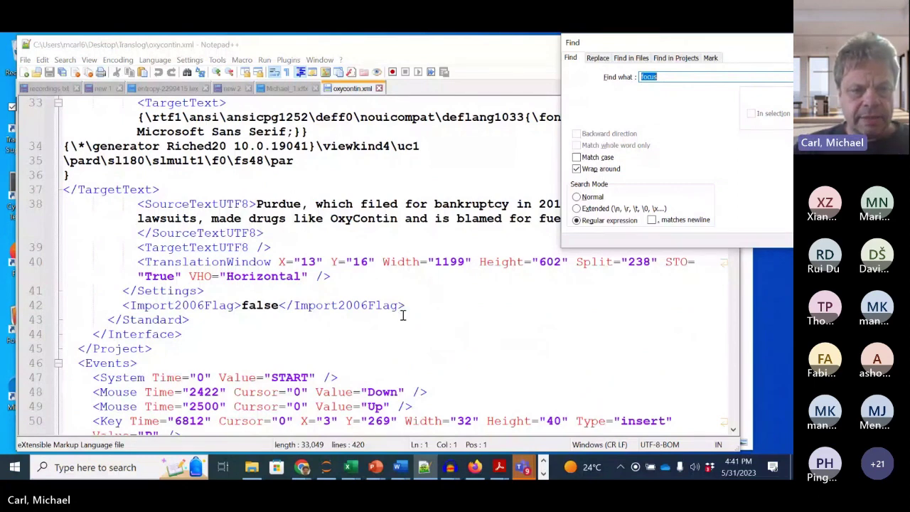
pyautogui.scroll(2, 403, 314)
pyautogui.moveTo(256, 290); pyautogui.dragTo(683, 307)
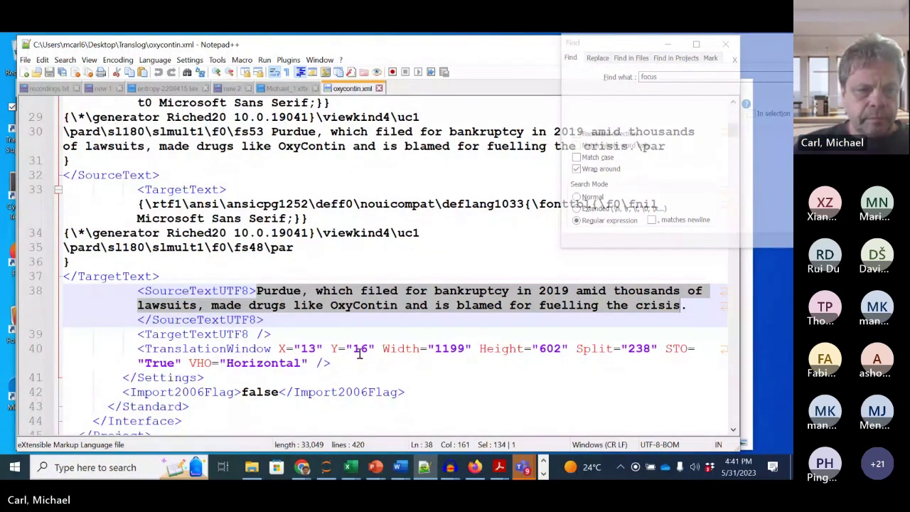
pyautogui.click(171, 334)
pyautogui.scroll(-1, 198, 341)
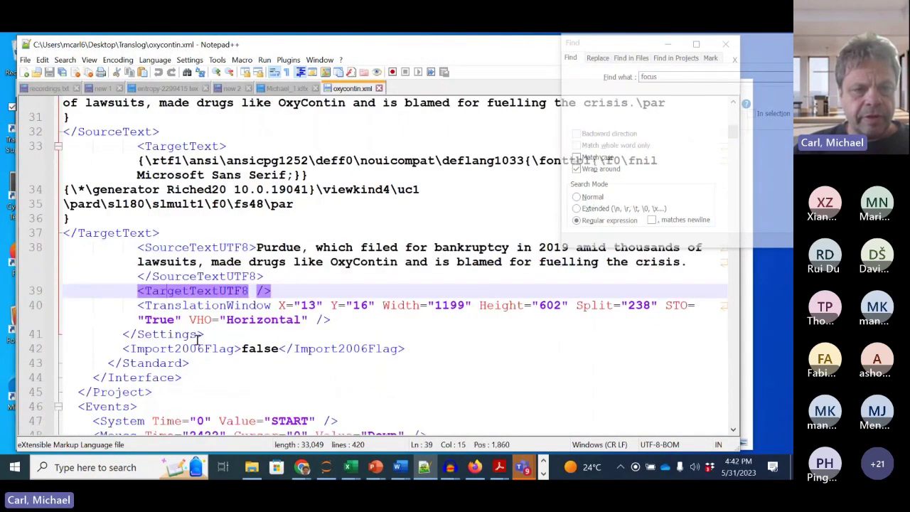
pyautogui.click(288, 321)
pyautogui.click(205, 291)
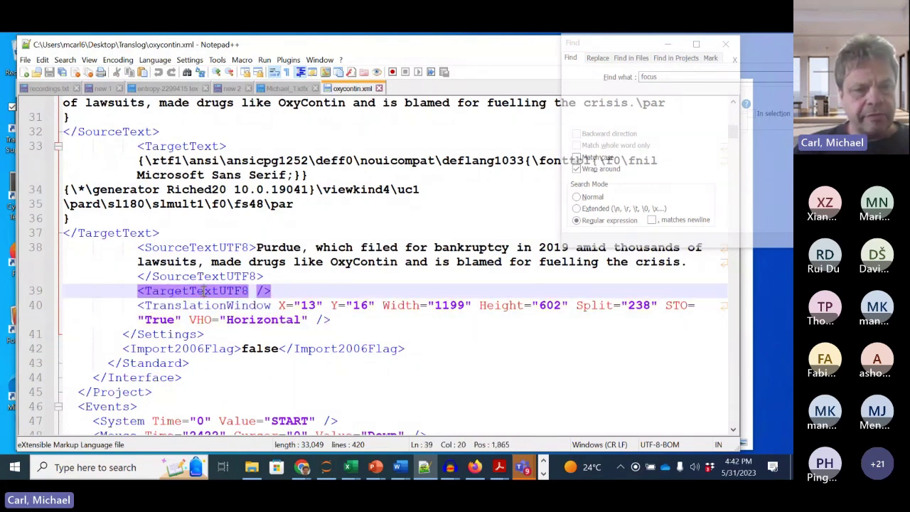
pyautogui.doubleClick(235, 291)
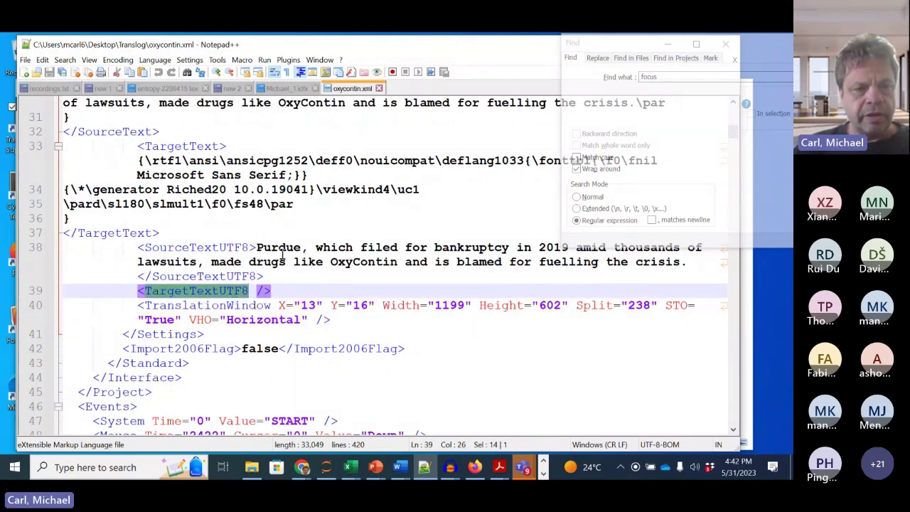
pyautogui.click(280, 253)
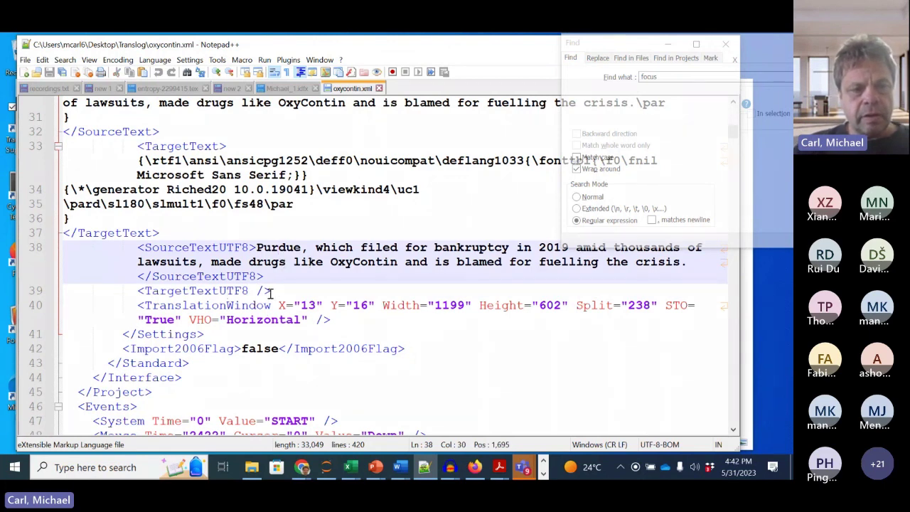
pyautogui.moveTo(278, 319); pyautogui.dragTo(321, 326)
pyautogui.scroll(-3, 322, 325)
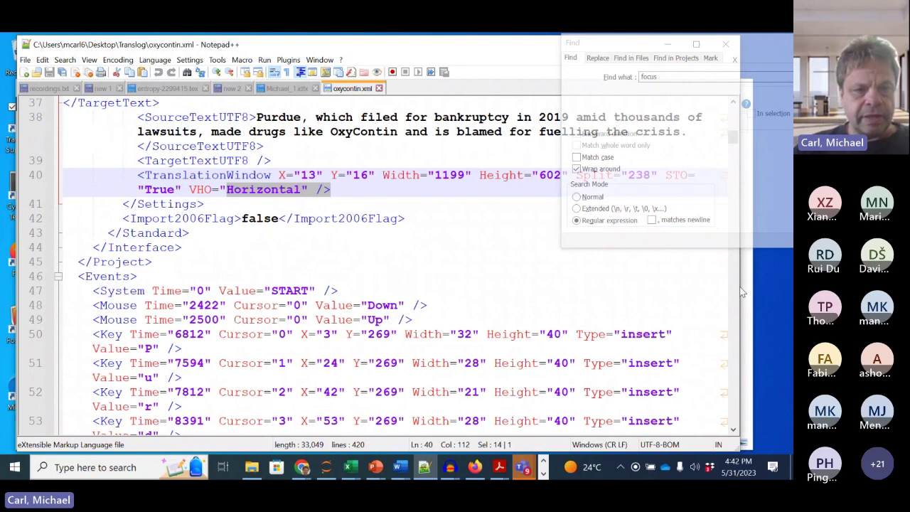
# Step: Widen the editor to unwrap lines and mark the <Events> tag and first Mouse Time value
pyautogui.moveTo(741, 291); pyautogui.dragTo(788, 292)
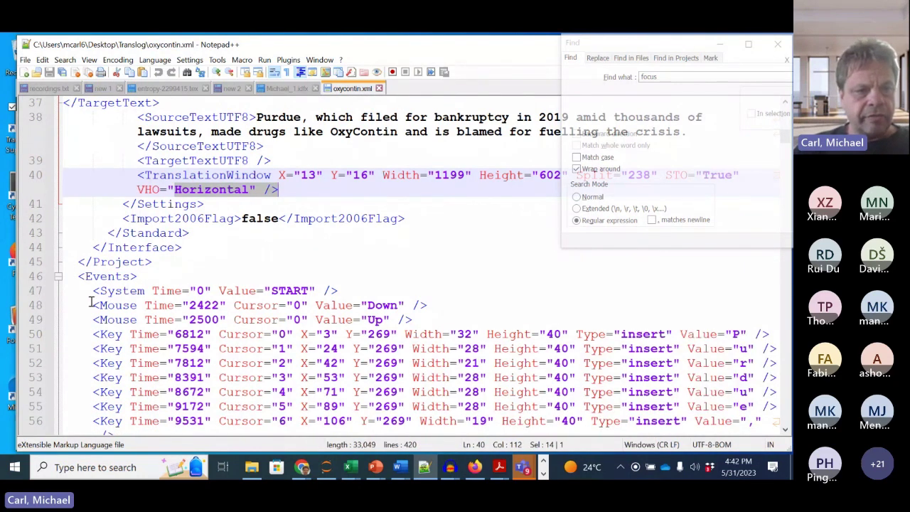
pyautogui.moveTo(76, 277); pyautogui.dragTo(144, 277)
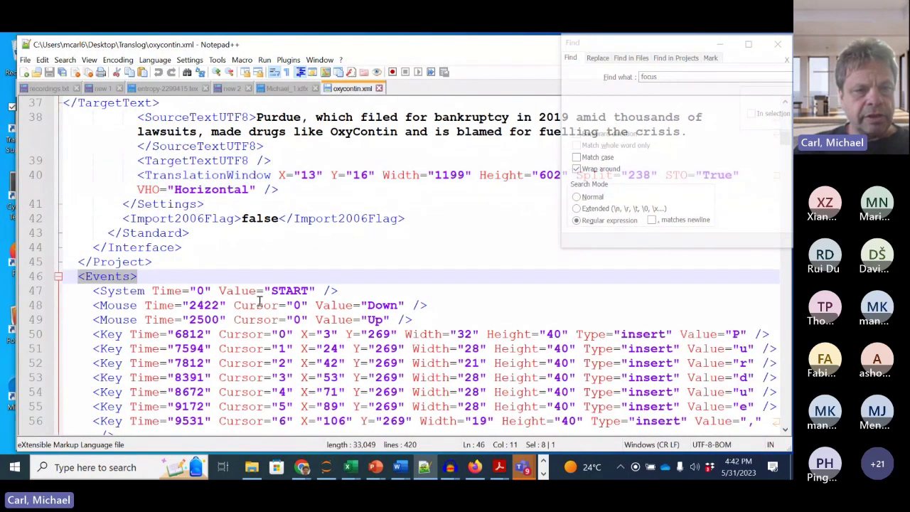
pyautogui.scroll(-1, 259, 302)
pyautogui.moveTo(200, 246); pyautogui.dragTo(212, 247)
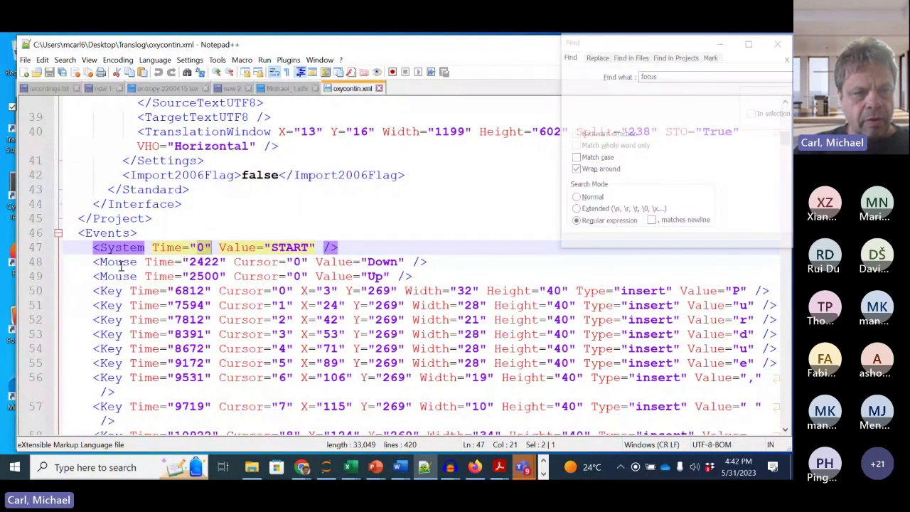
pyautogui.moveTo(121, 264); pyautogui.dragTo(175, 264)
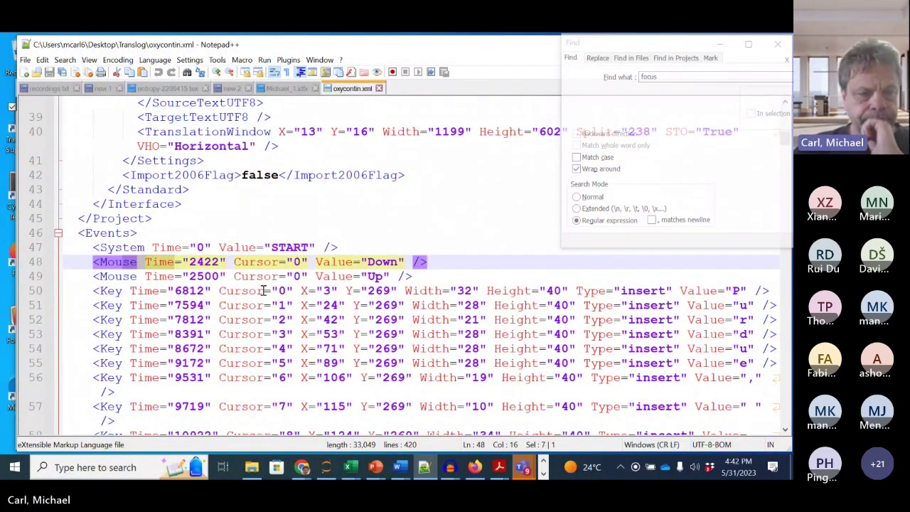
pyautogui.scroll(-1, 263, 290)
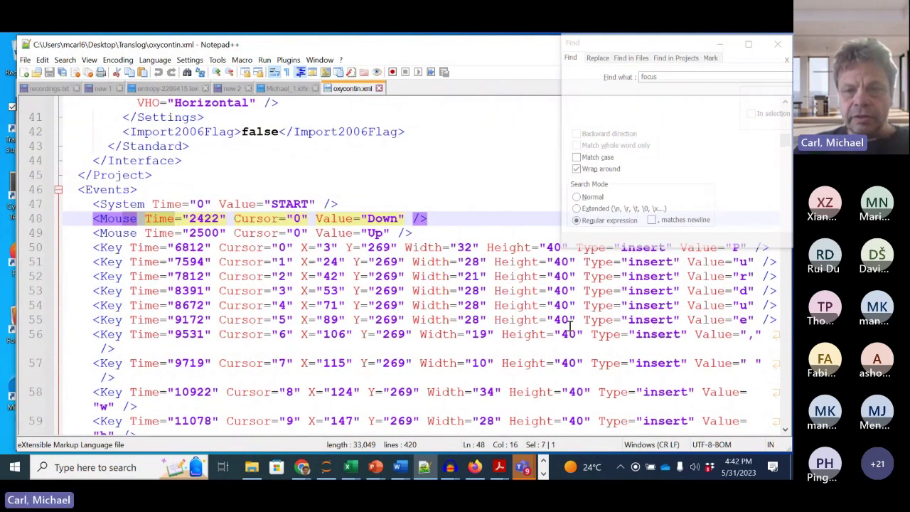
pyautogui.scroll(1, 759, 310)
# Step: Select the Key events spelling 'P' through the comma, then close the Find window
pyautogui.moveTo(729, 290); pyautogui.dragTo(752, 376)
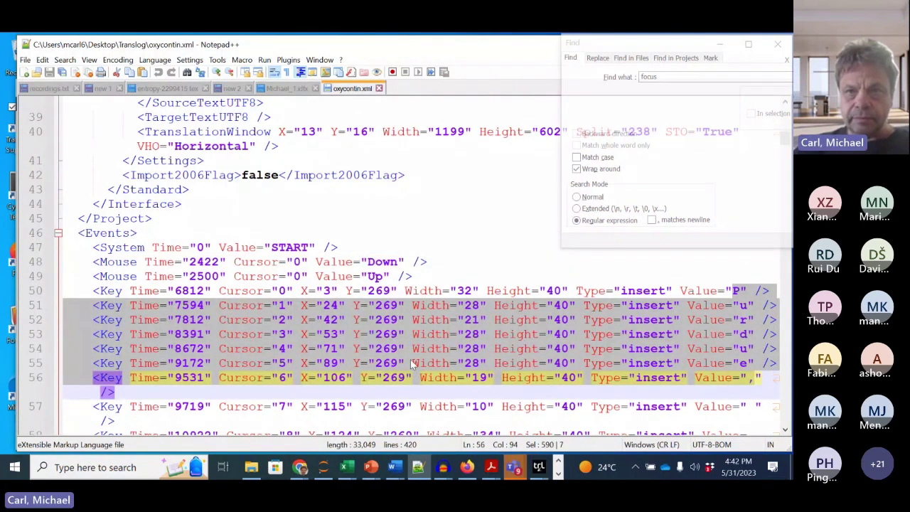
pyautogui.moveTo(631, 47); pyautogui.dragTo(466, 55)
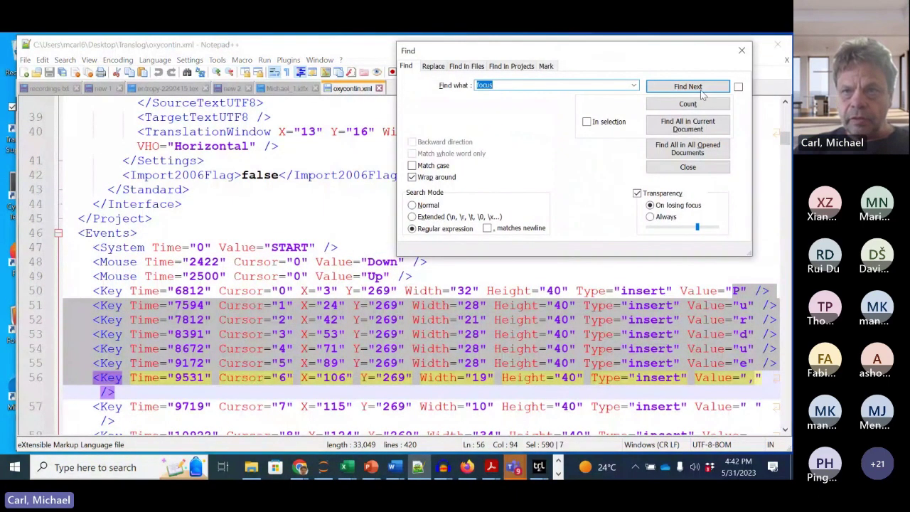
pyautogui.click(738, 56)
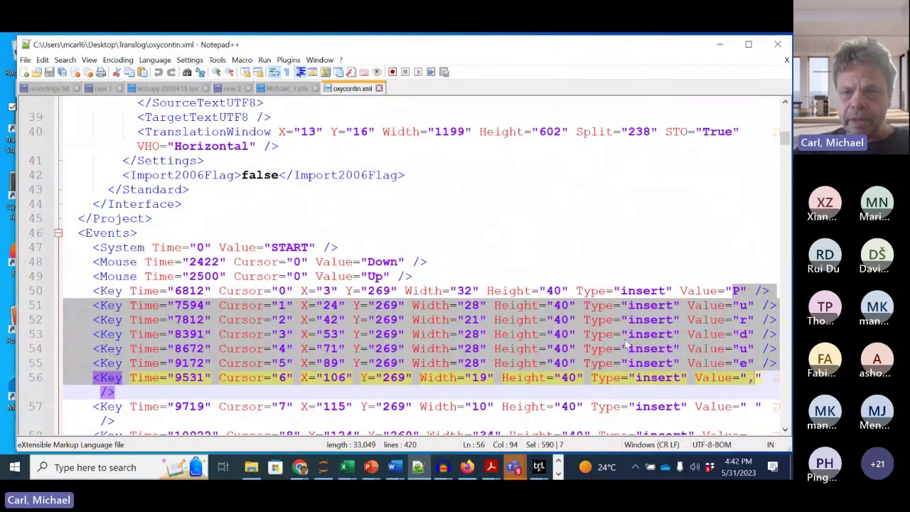
pyautogui.click(723, 295)
pyautogui.scroll(-1, 717, 288)
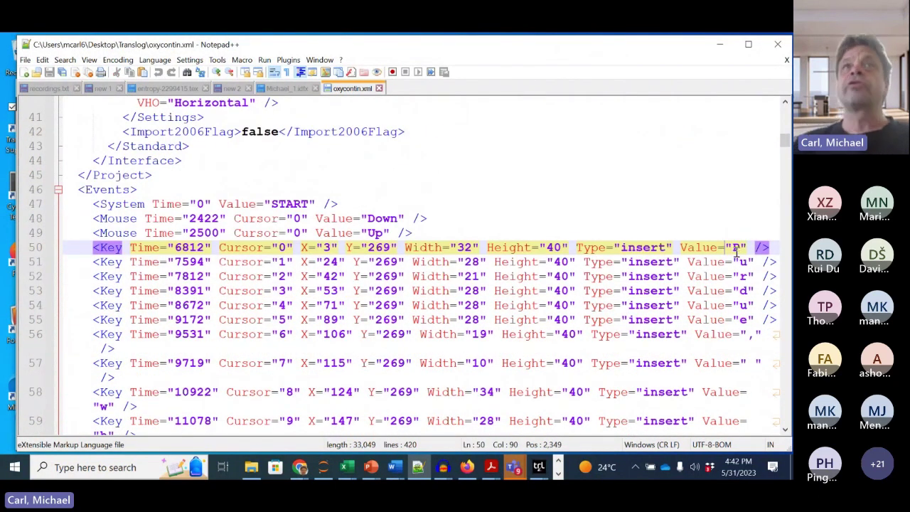
# Step: Scroll up through the Michael_1.idfx events, then switch to the oxycontin.xml tab
pyautogui.click(287, 91)
pyautogui.scroll(20, 301, 199)
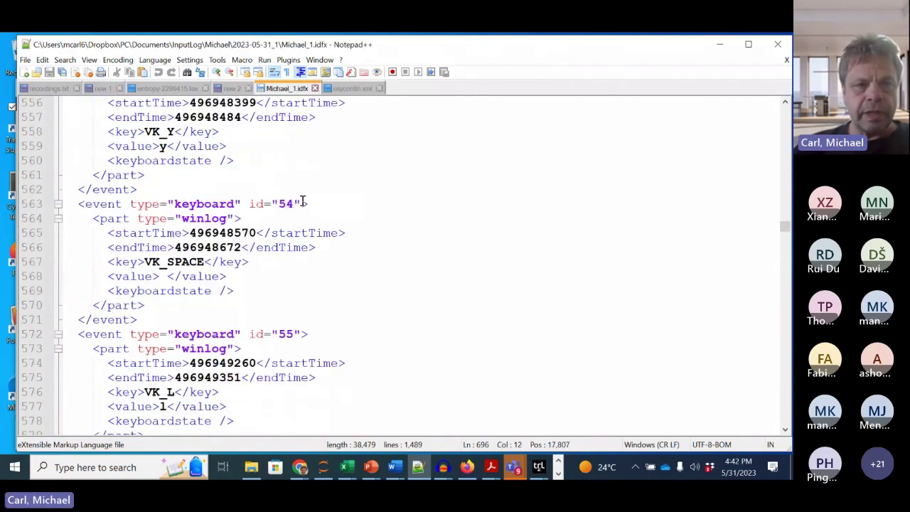
pyautogui.scroll(20, 300, 199)
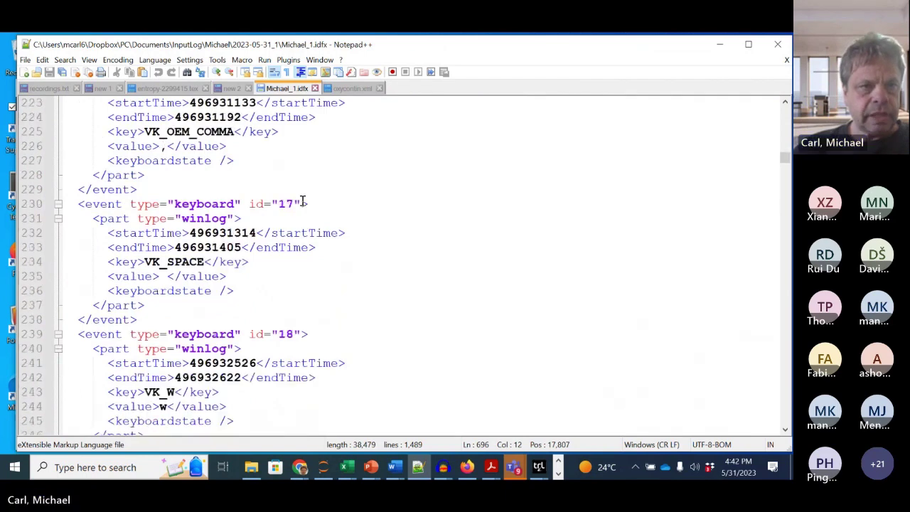
pyautogui.scroll(4, 169, 150)
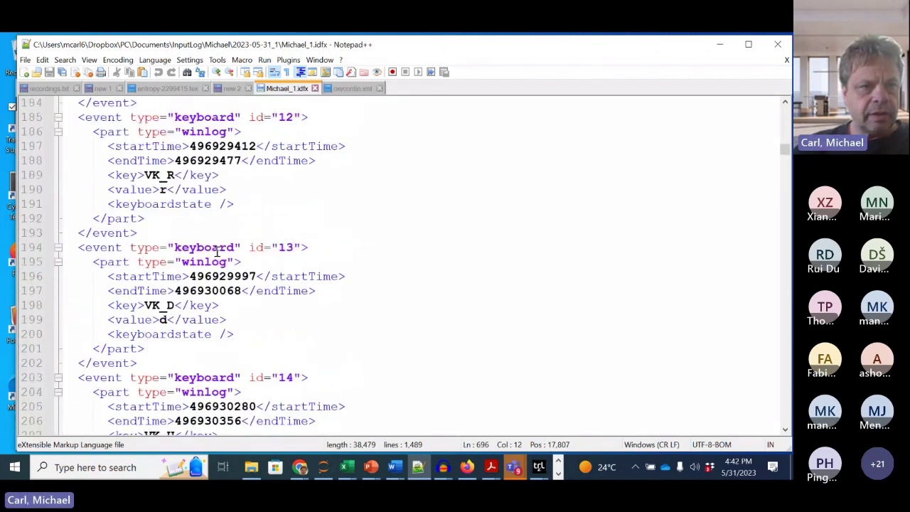
pyautogui.scroll(17, 164, 201)
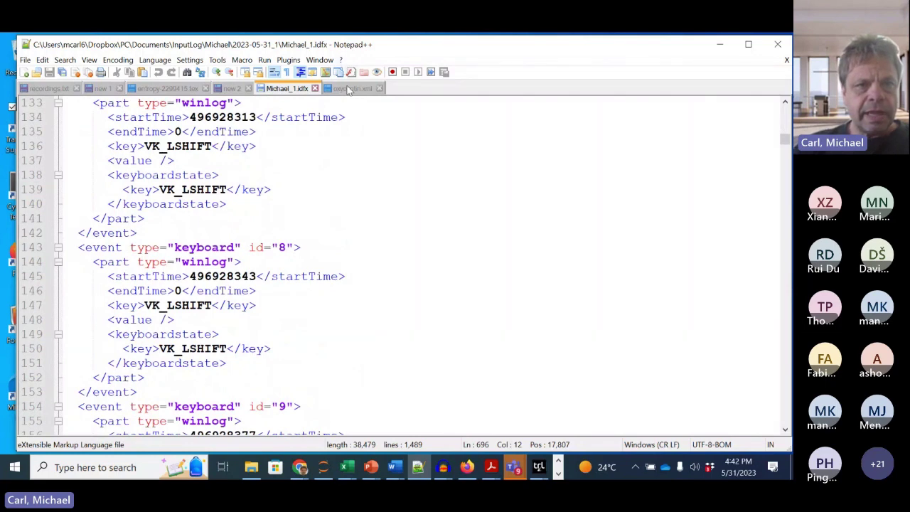
pyautogui.click(351, 89)
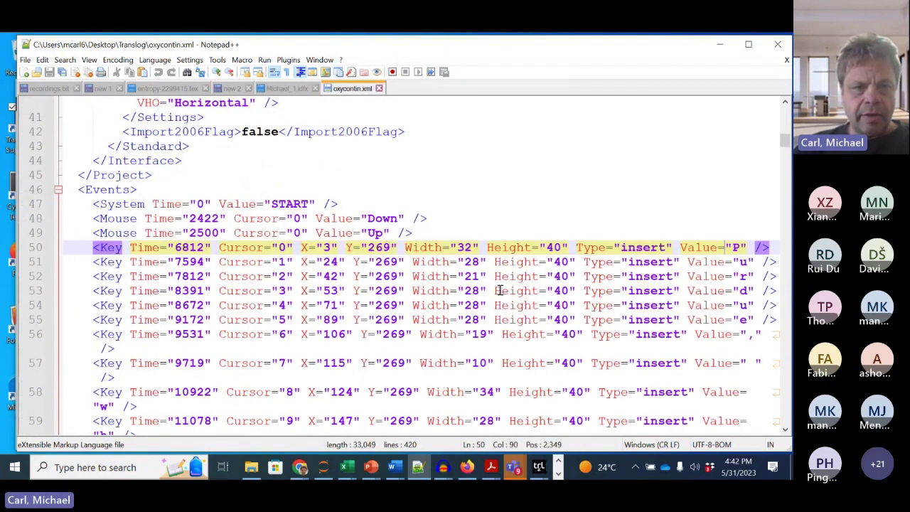
# Step: Undo the stray characters inserted on line 50 of oxycontin.xml
pyautogui.scroll(-3, 403, 302)
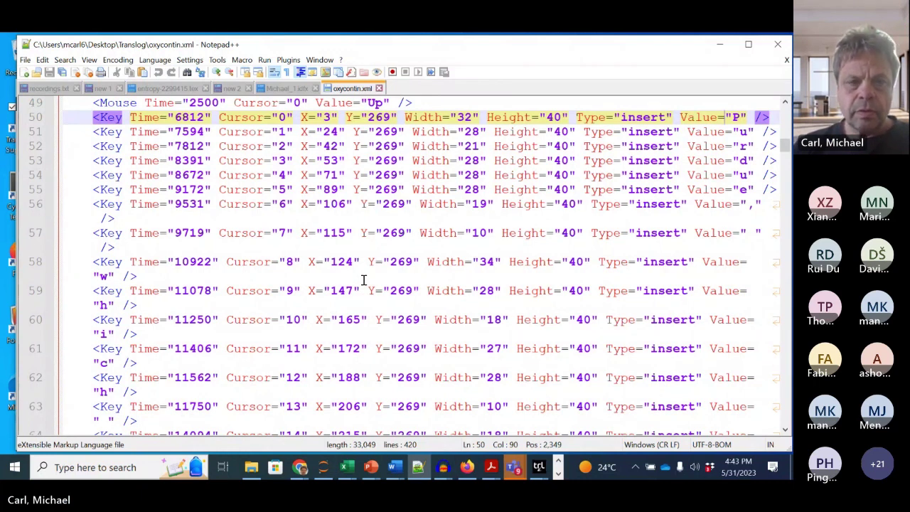
pyautogui.hotkey('ctrl', 'shift', '-')
pyautogui.hotkey('ctrl', 'shift', '-')
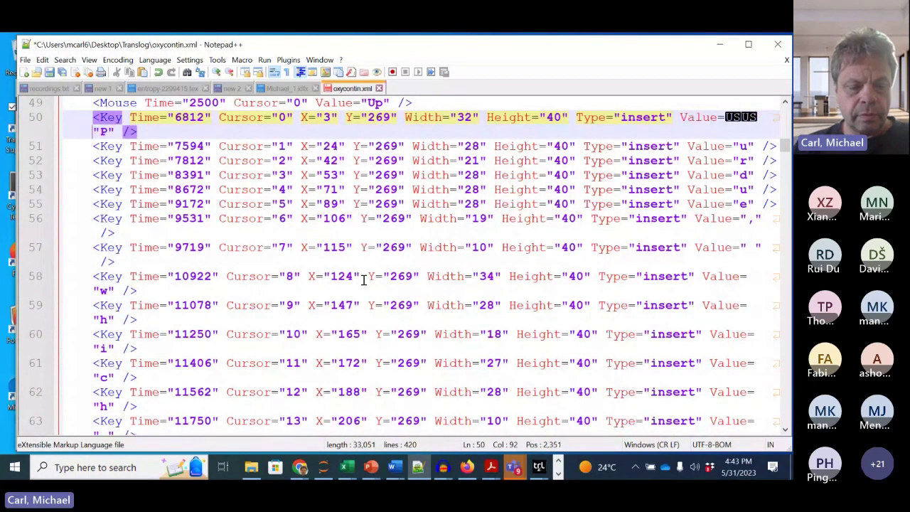
pyautogui.hotkey('ctrl', 'z')
pyautogui.scroll(-1, 316, 384)
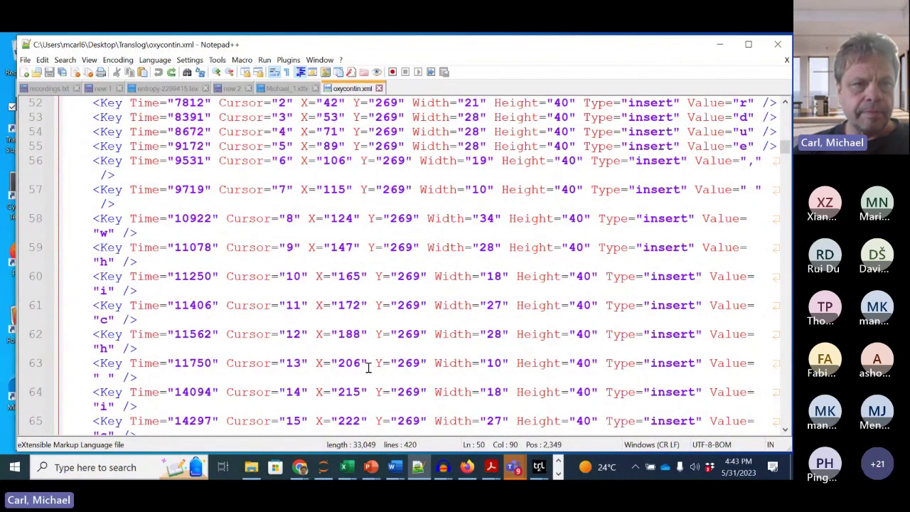
# Step: Maximize Notepad++ and review the Mouse events on lines 116–121, including the word 'regardin'
pyautogui.click(748, 44)
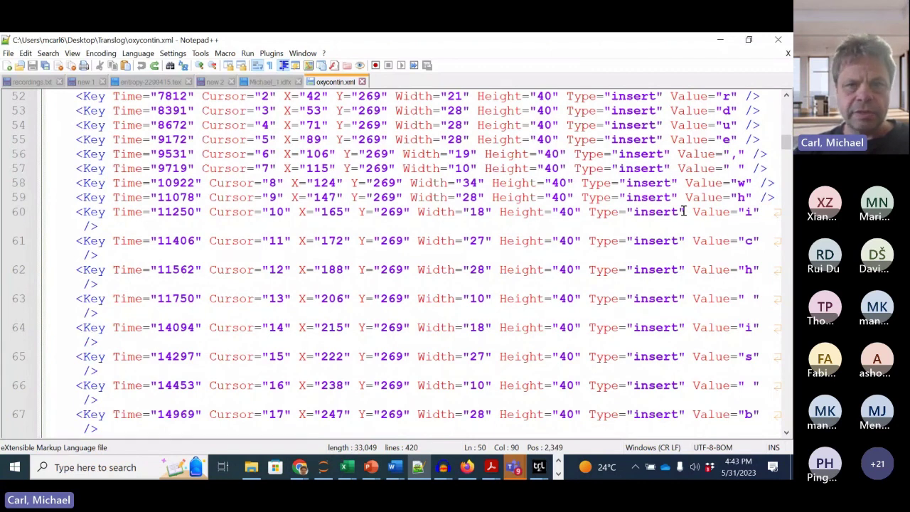
pyautogui.scroll(-3, 710, 192)
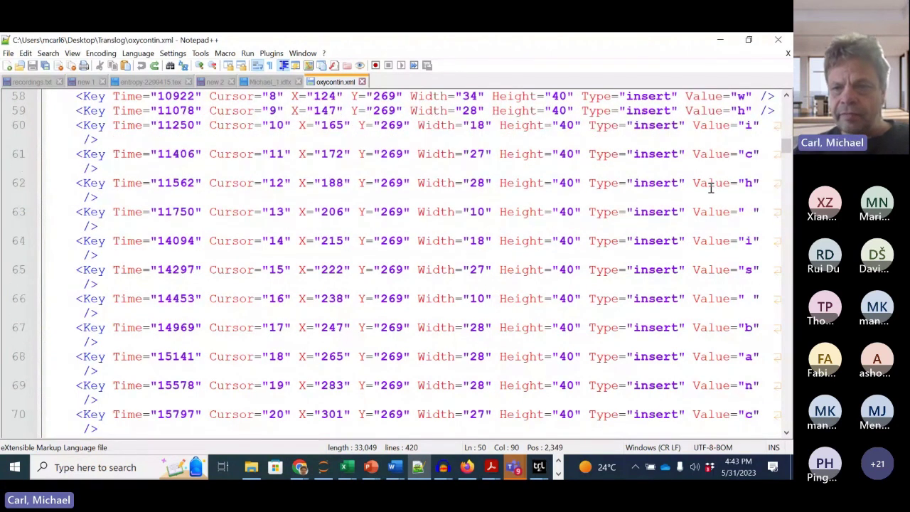
pyautogui.scroll(-5, 710, 188)
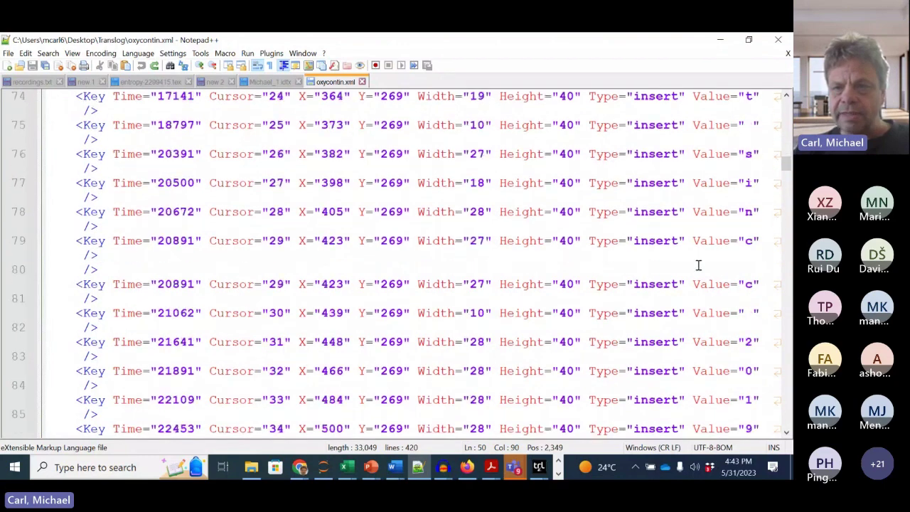
pyautogui.scroll(-5, 697, 265)
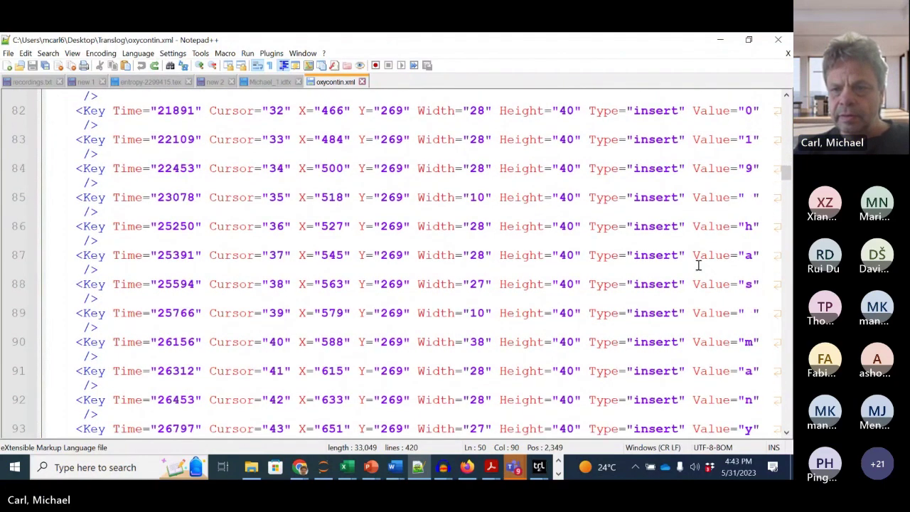
pyautogui.scroll(-4, 698, 265)
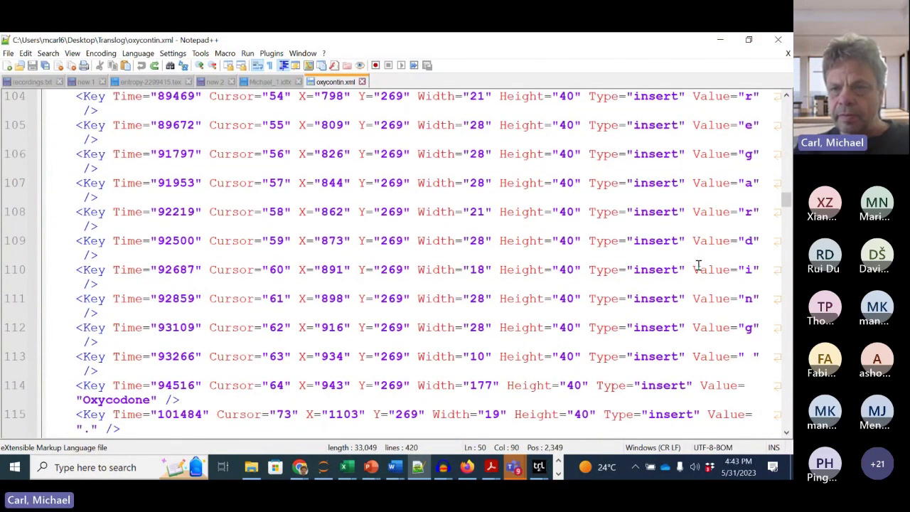
pyautogui.scroll(-2, 698, 266)
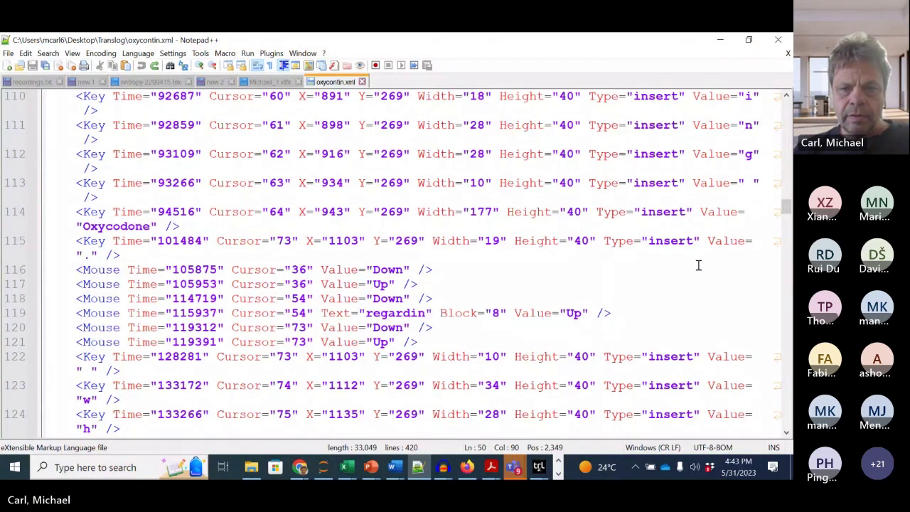
pyautogui.moveTo(287, 270); pyautogui.dragTo(420, 342)
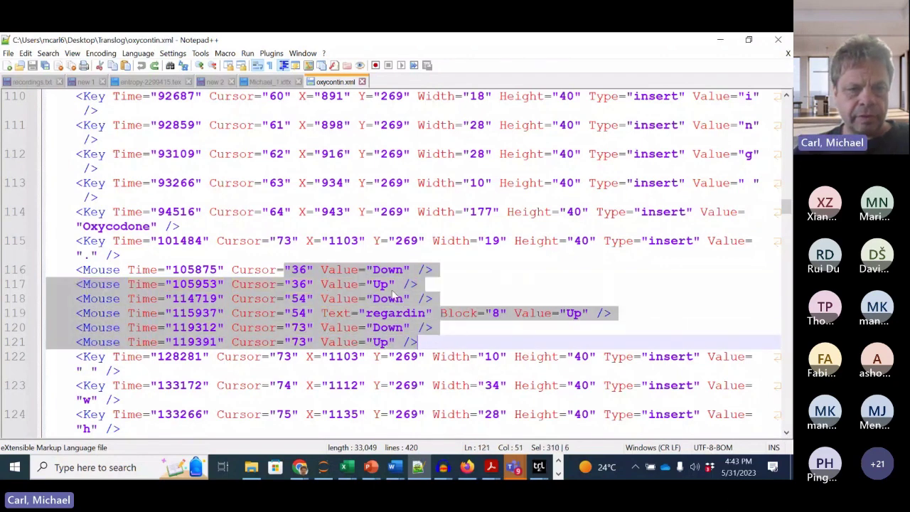
pyautogui.click(500, 284)
pyautogui.scroll(-1, 462, 288)
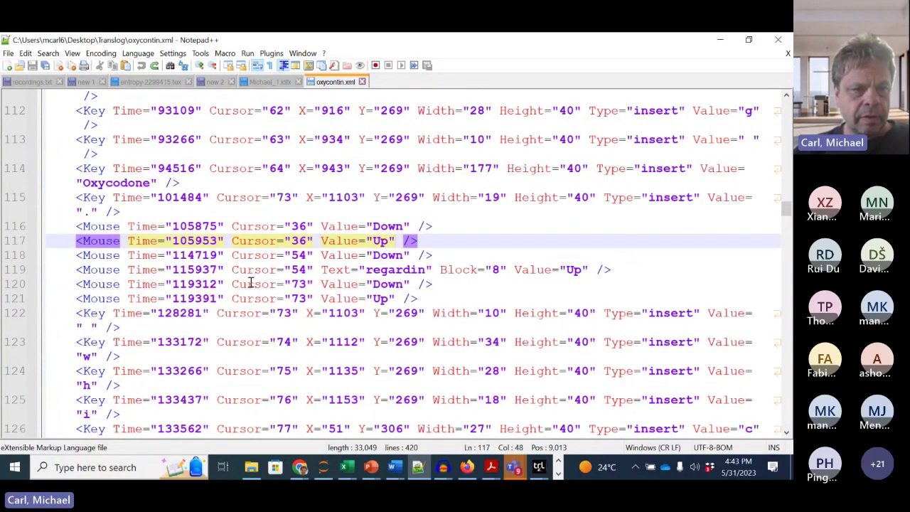
pyautogui.doubleClick(398, 273)
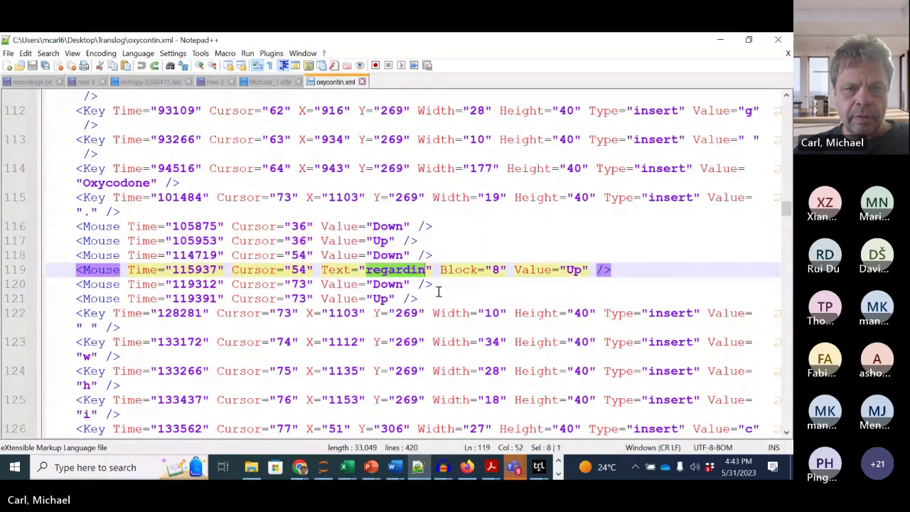
# Step: Scroll to the end of the log and mark the final Purdue sentence on line 166
pyautogui.scroll(-1, 459, 292)
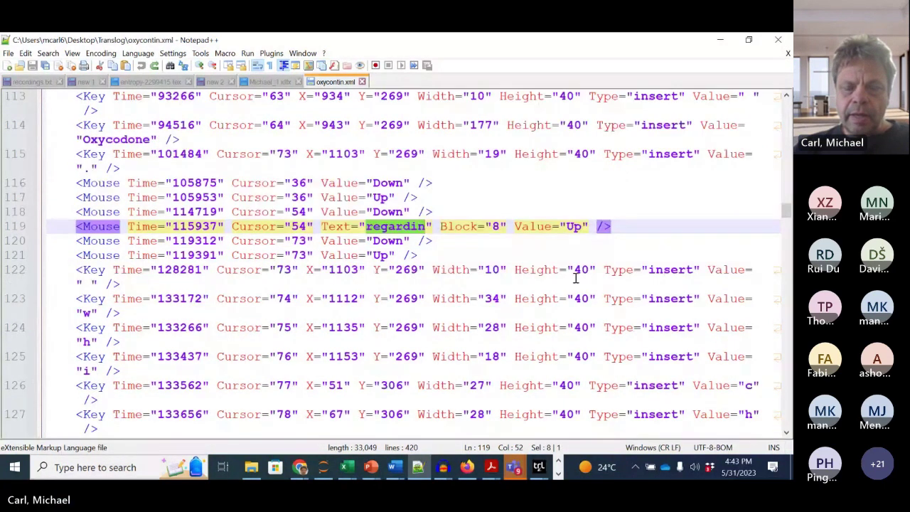
pyautogui.scroll(-2, 579, 299)
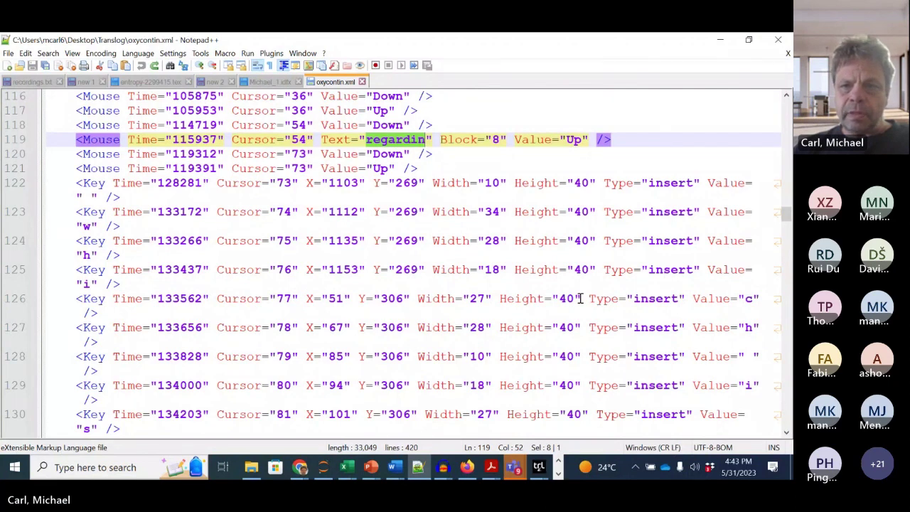
pyautogui.scroll(-4, 721, 297)
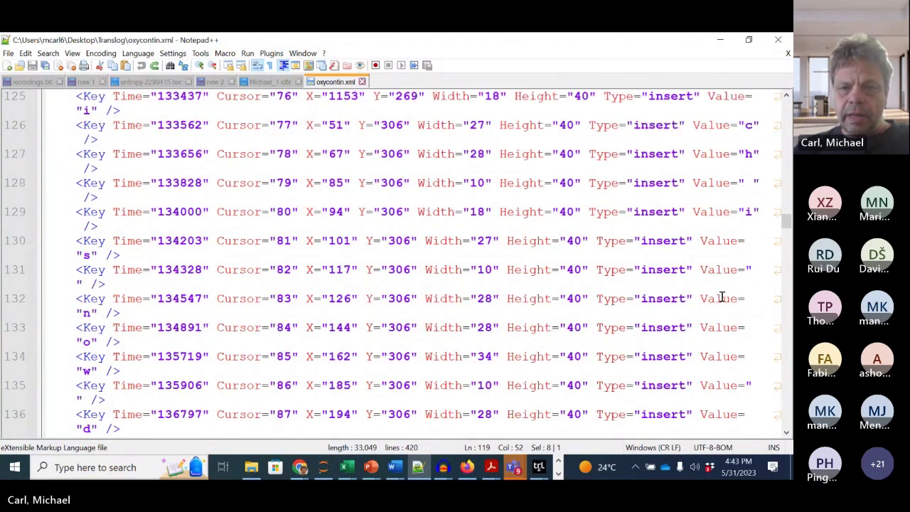
pyautogui.scroll(-10, 721, 297)
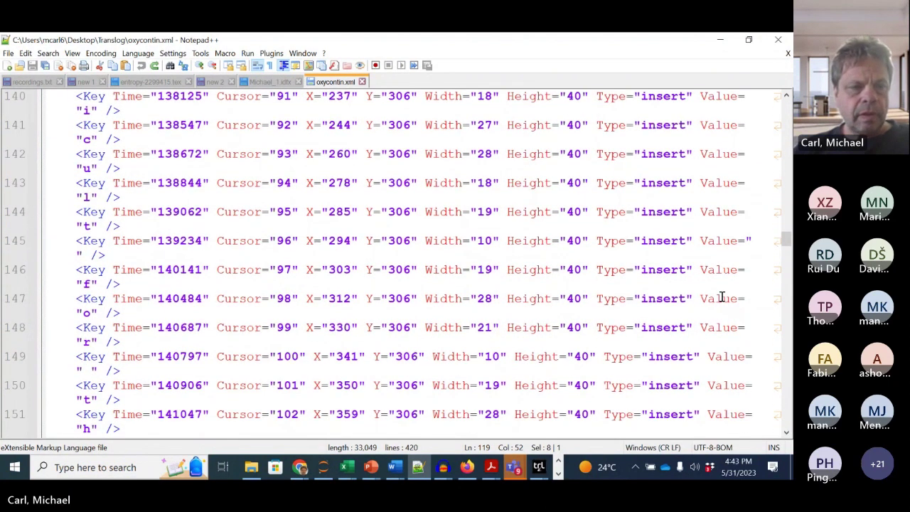
pyautogui.scroll(-9, 364, 293)
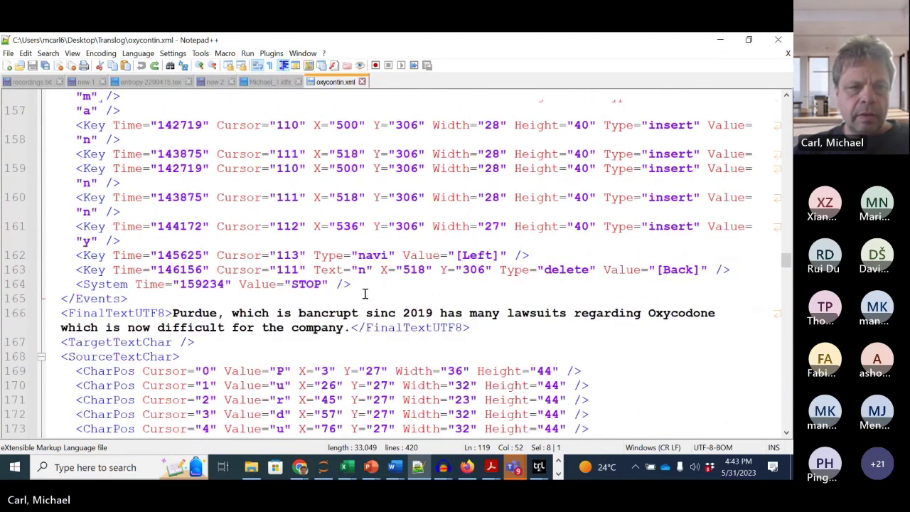
pyautogui.scroll(4, 364, 294)
pyautogui.moveTo(173, 313); pyautogui.dragTo(351, 328)
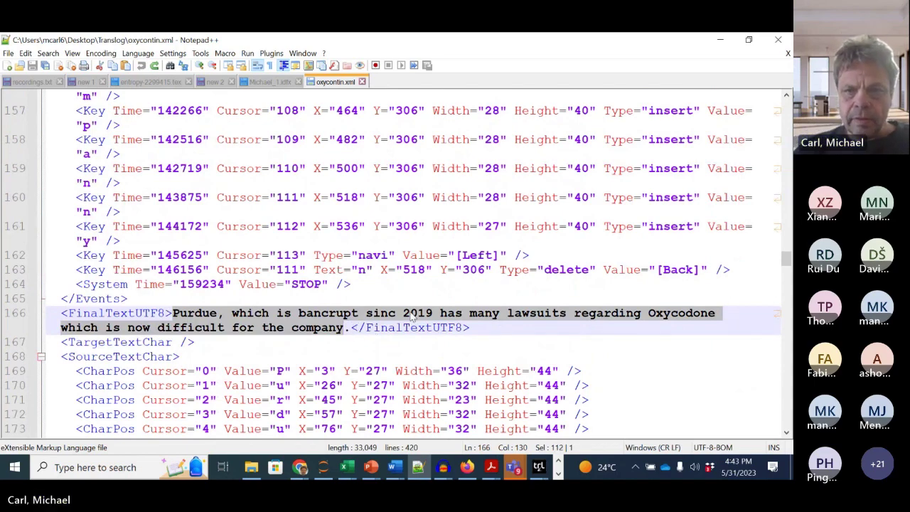
pyautogui.scroll(20, 410, 318)
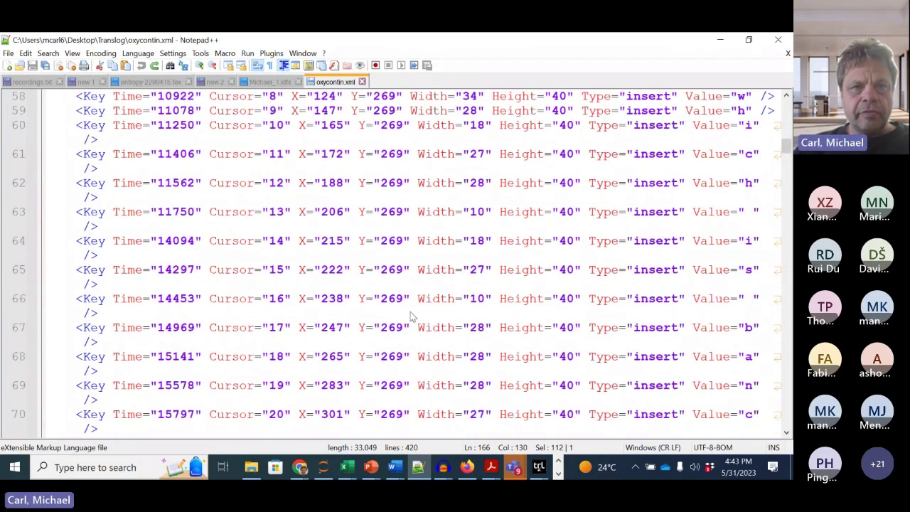
pyautogui.scroll(10, 411, 317)
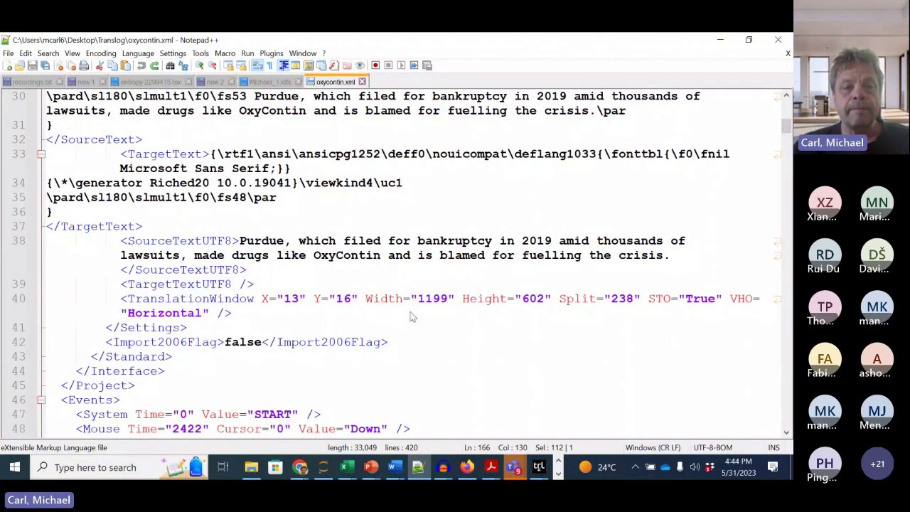
pyautogui.scroll(1, 410, 318)
pyautogui.scroll(-7, 410, 317)
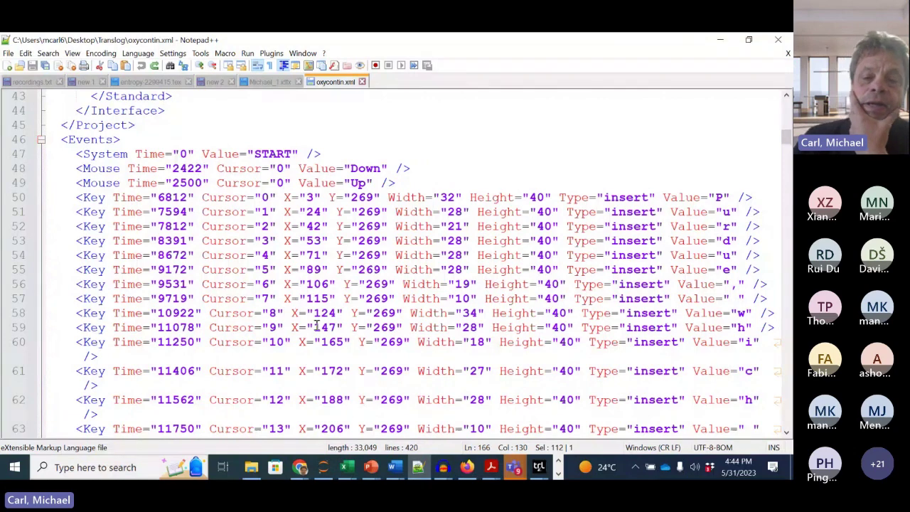
pyautogui.scroll(-2, 297, 303)
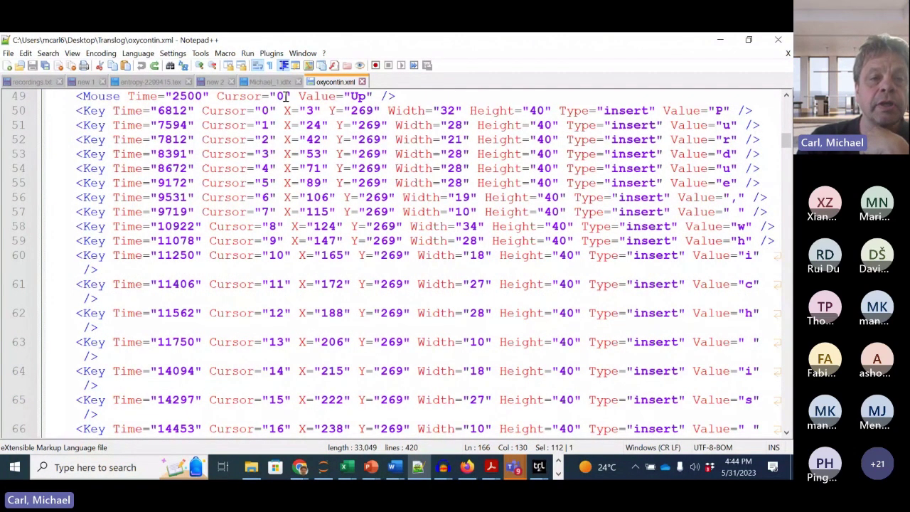
# Step: Compare against the Michael_1.idfx events and return to oxycontin.xml
pyautogui.click(270, 82)
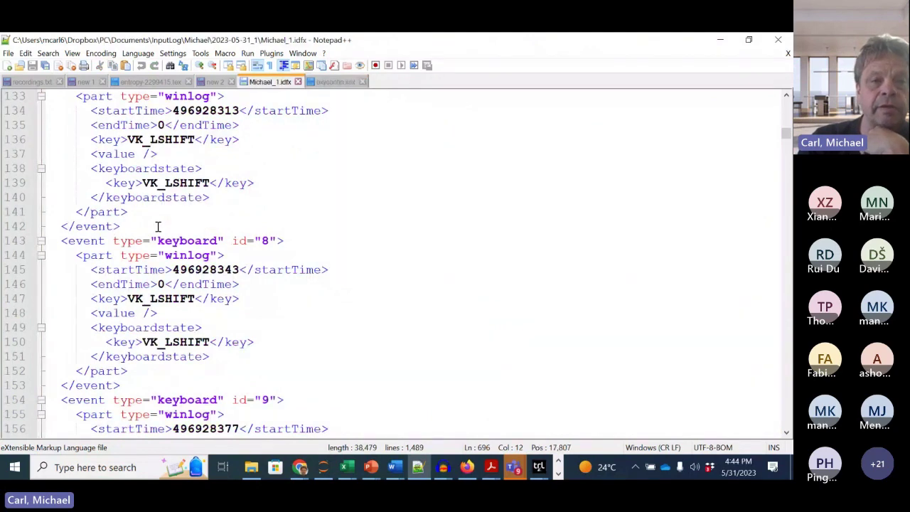
pyautogui.click(336, 82)
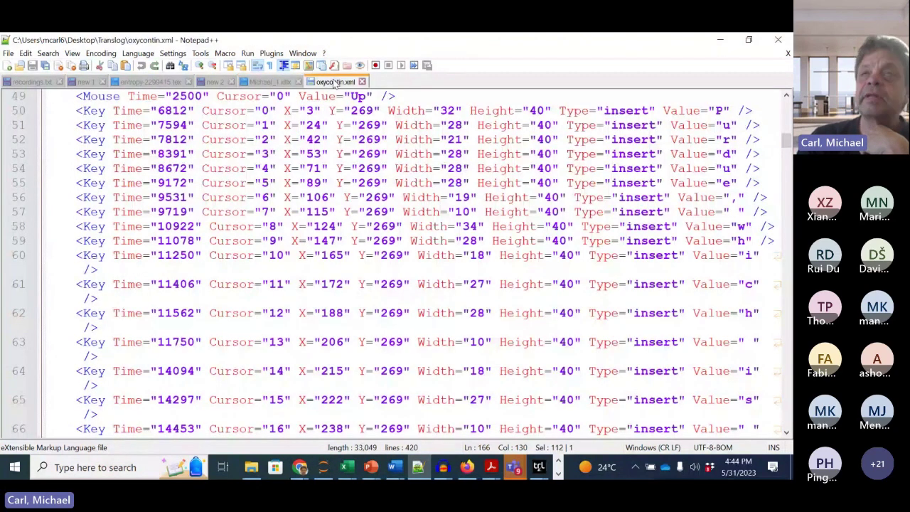
pyautogui.scroll(1, 338, 274)
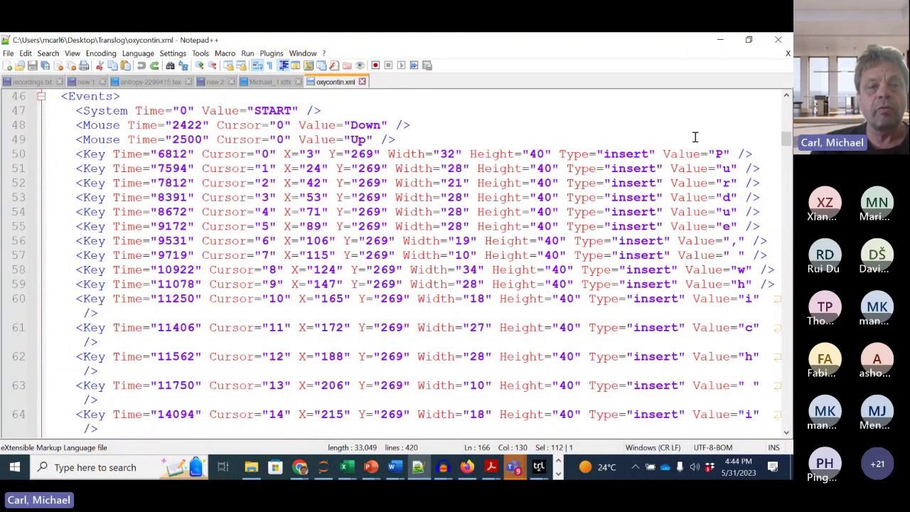
pyautogui.click(666, 153)
pyautogui.doubleClick(171, 155)
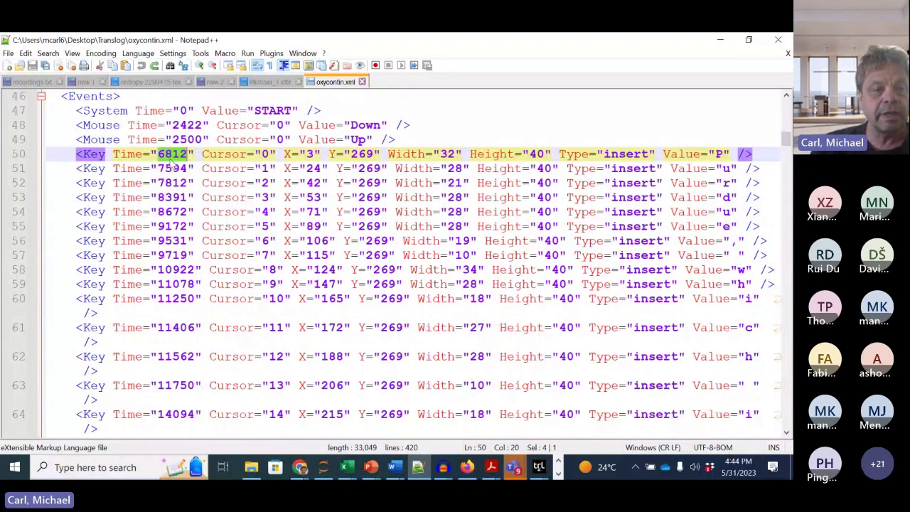
pyautogui.moveTo(158, 112); pyautogui.dragTo(193, 113)
pyautogui.moveTo(165, 155); pyautogui.dragTo(190, 154)
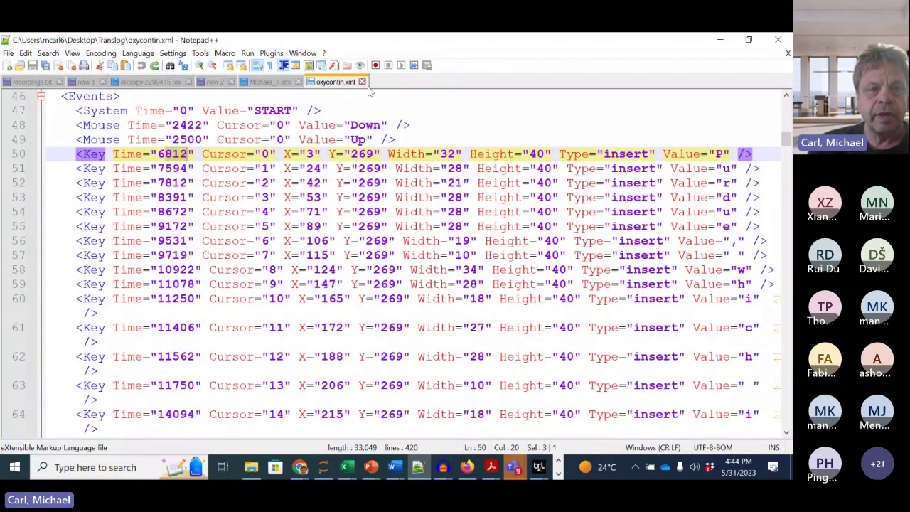
pyautogui.click(268, 83)
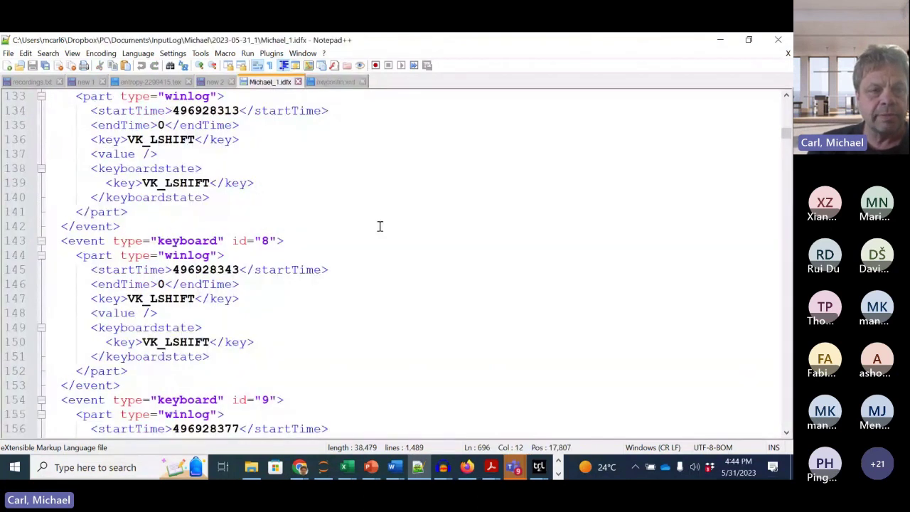
pyautogui.scroll(2, 379, 226)
pyautogui.doubleClick(220, 201)
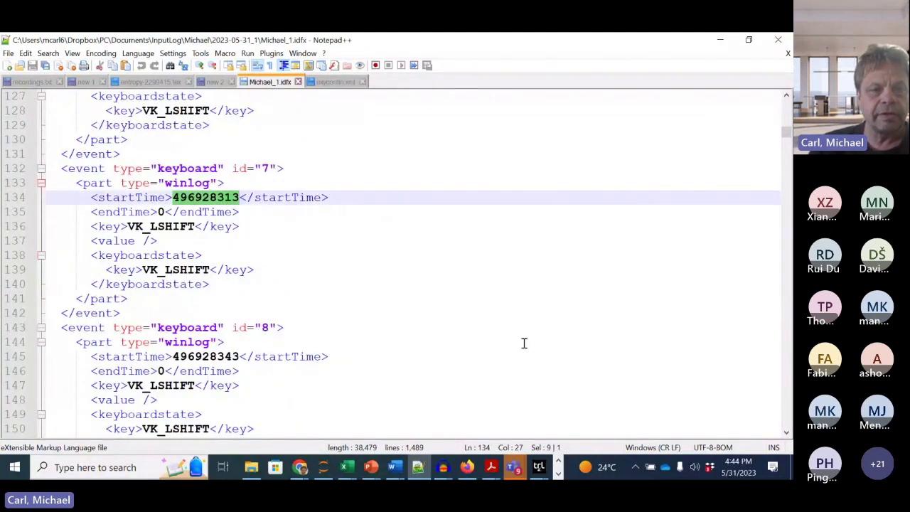
pyautogui.scroll(-1, 458, 366)
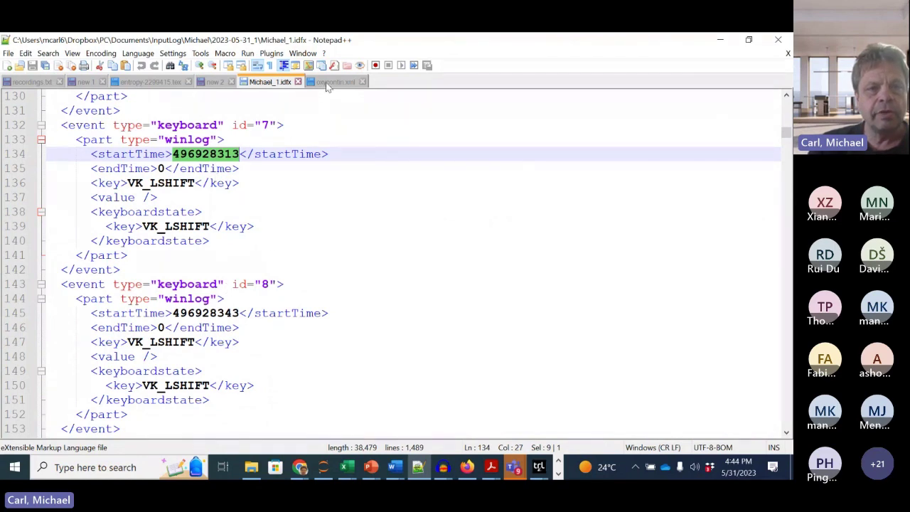
pyautogui.click(327, 83)
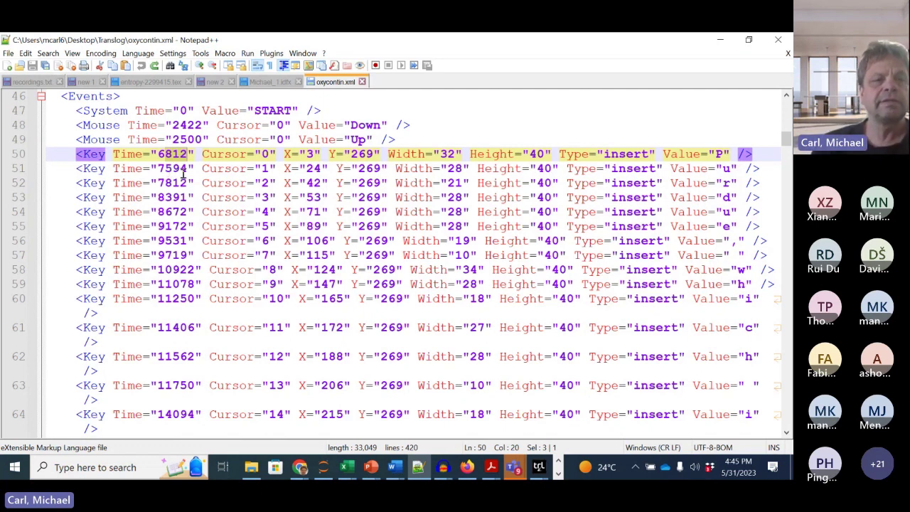
pyautogui.moveTo(158, 154); pyautogui.dragTo(190, 153)
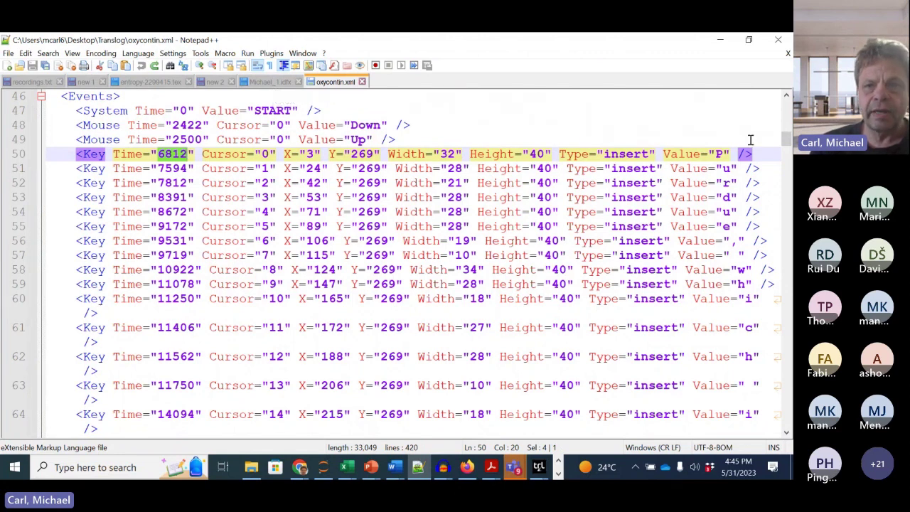
pyautogui.click(164, 156)
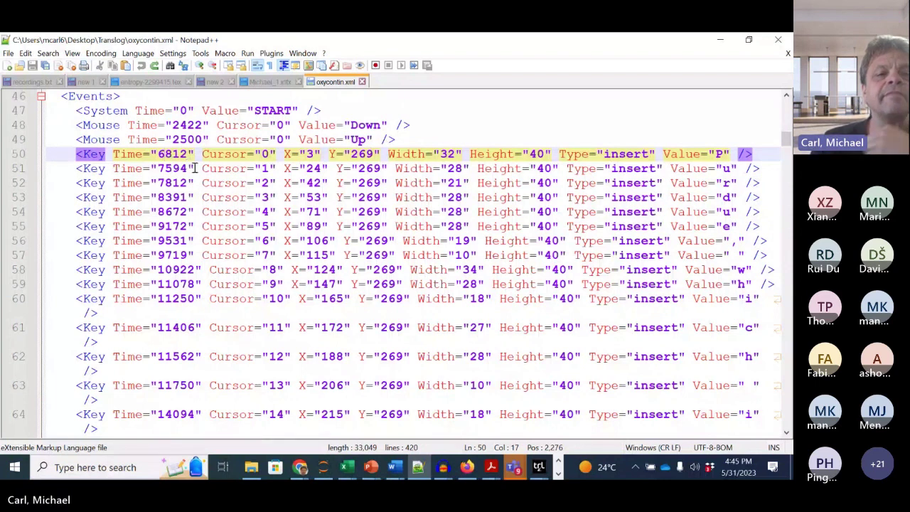
pyautogui.click(269, 83)
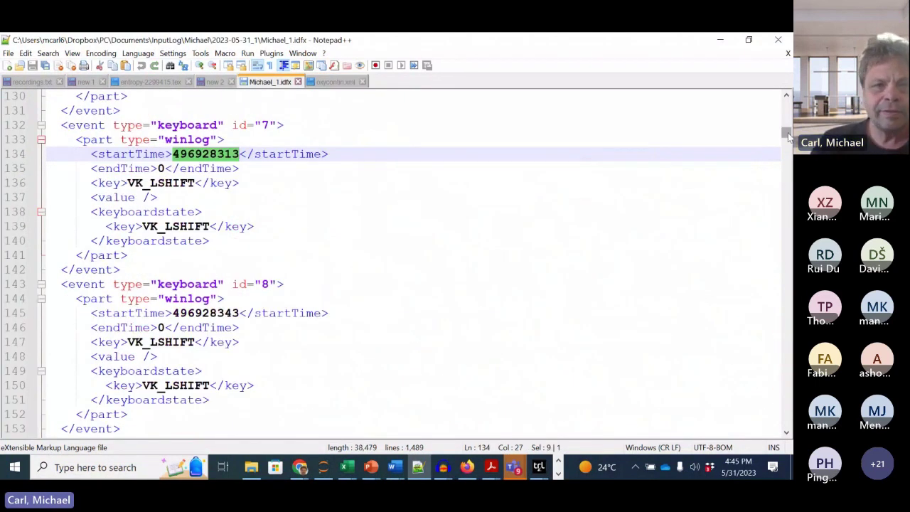
# Step: Scroll Michael_1.idfx down to the keyboard event with id 10
pyautogui.moveTo(786, 132); pyautogui.dragTo(787, 94)
pyautogui.scroll(-20, 436, 309)
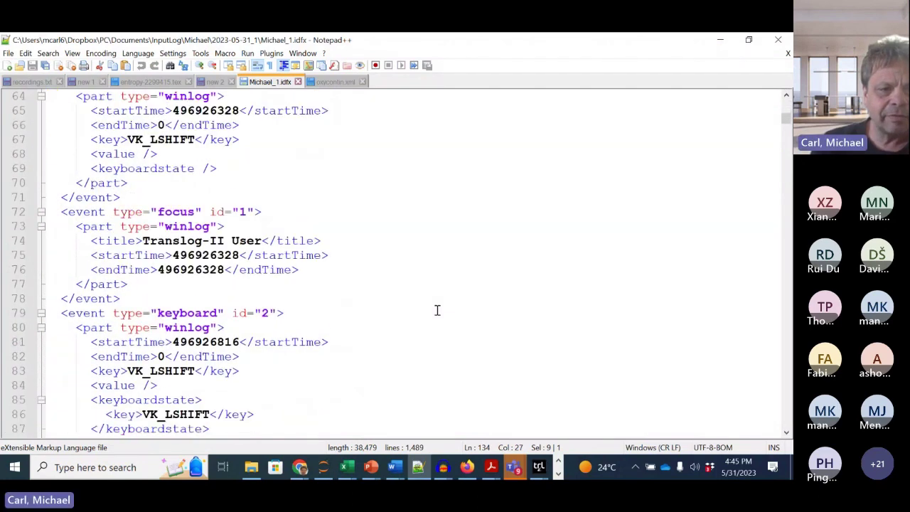
pyautogui.scroll(-6, 437, 310)
pyautogui.scroll(-2, 437, 310)
pyautogui.scroll(-9, 437, 310)
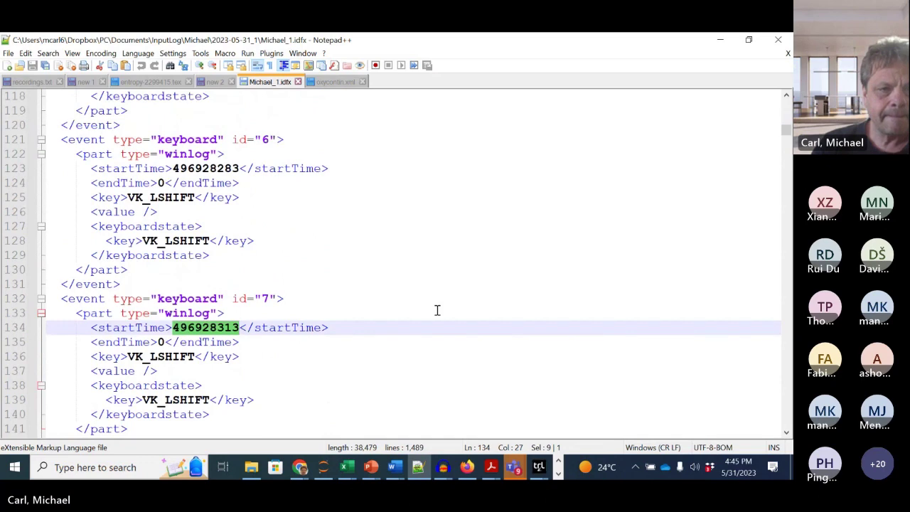
pyautogui.scroll(-10, 437, 310)
pyautogui.scroll(-1, 437, 310)
pyautogui.scroll(-8, 437, 310)
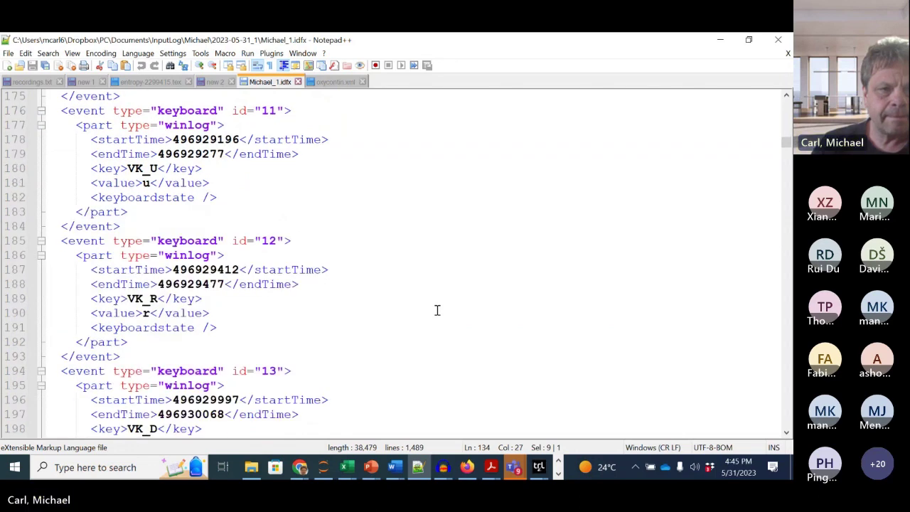
pyautogui.scroll(4, 437, 309)
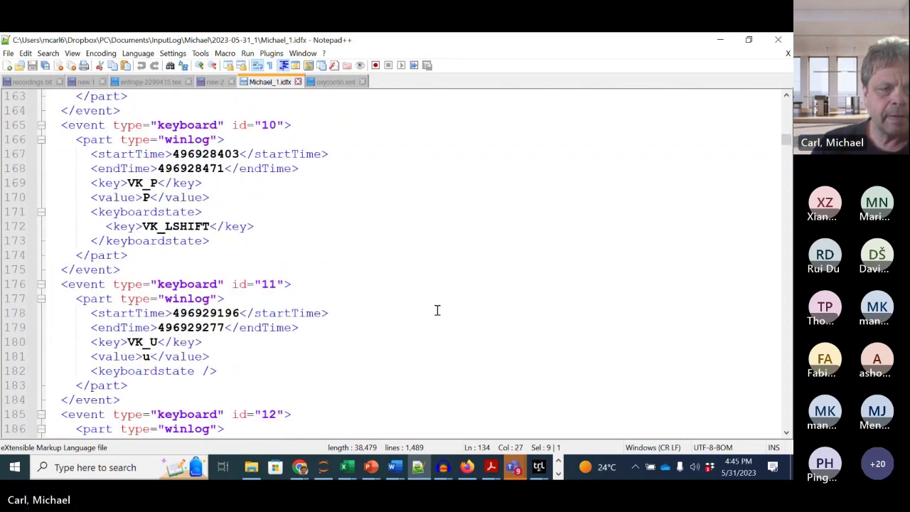
# Step: Select P times 496928403–496928471 and u times 496929196–496929277, then return to oxycontin.xml
pyautogui.doubleClick(185, 168)
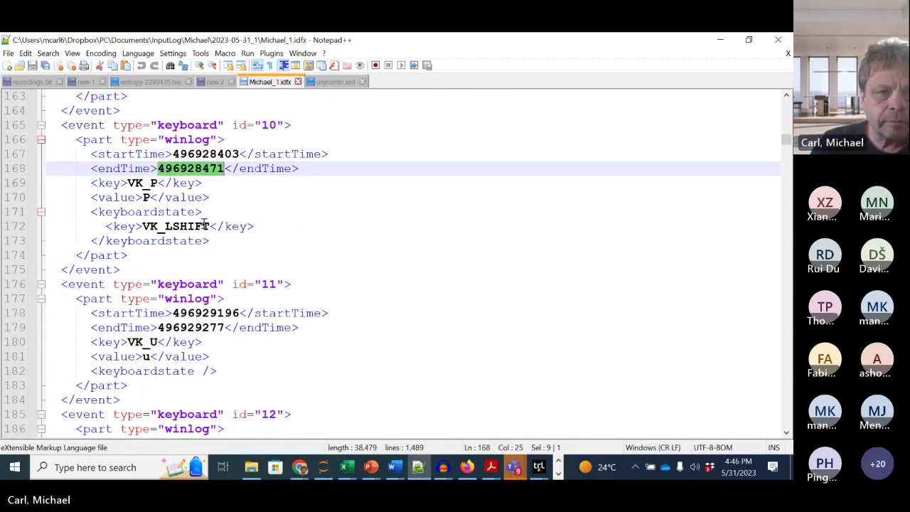
pyautogui.moveTo(202, 313); pyautogui.dragTo(244, 313)
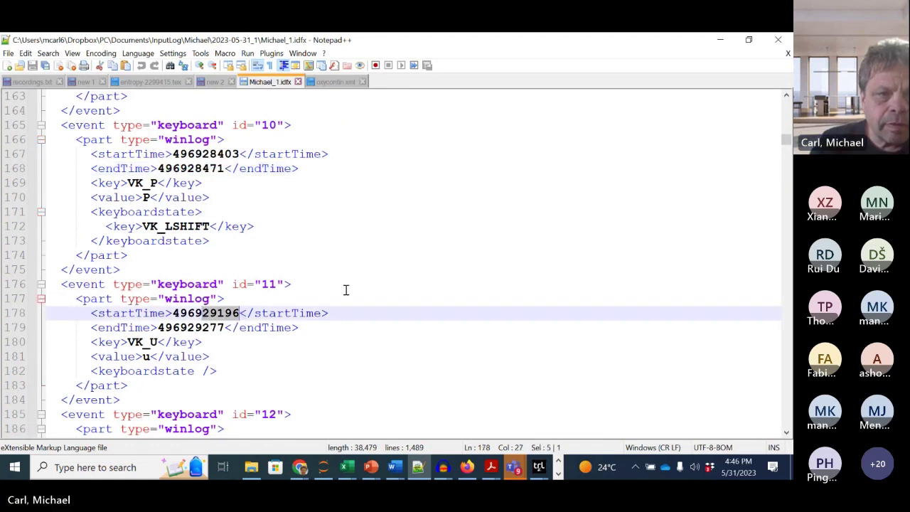
pyautogui.moveTo(196, 170); pyautogui.dragTo(223, 170)
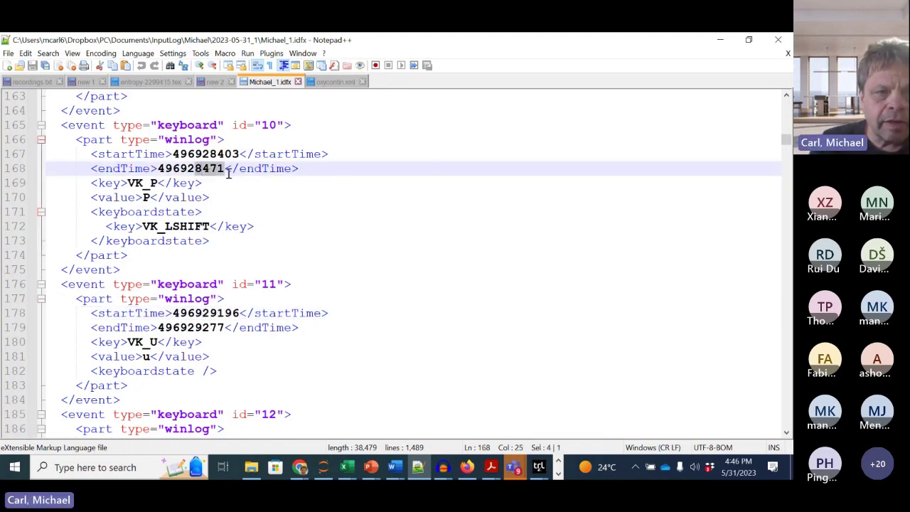
pyautogui.doubleClick(213, 170)
pyautogui.doubleClick(213, 313)
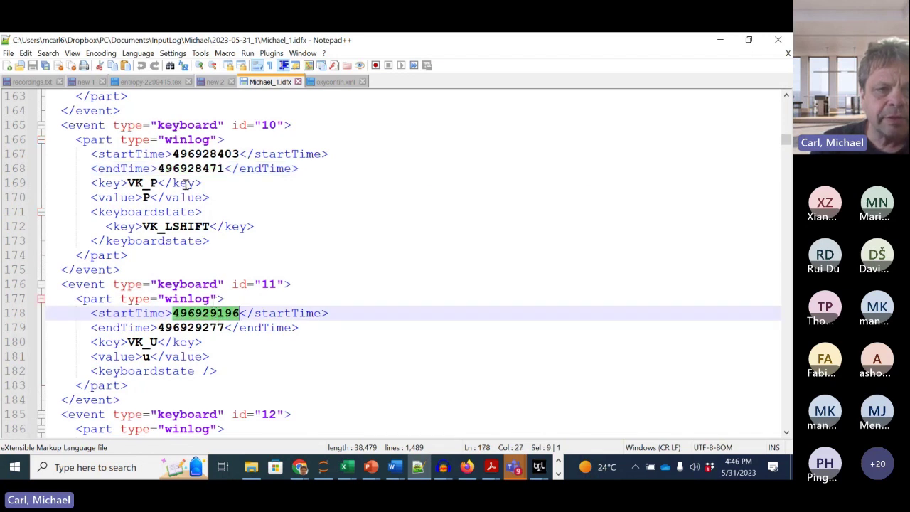
pyautogui.doubleClick(187, 169)
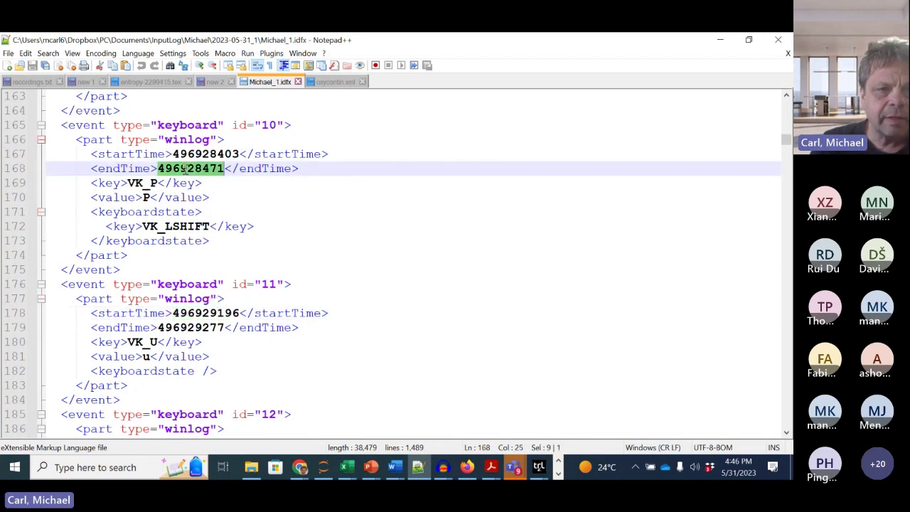
pyautogui.doubleClick(196, 328)
pyautogui.moveTo(165, 140); pyautogui.dragTo(239, 155)
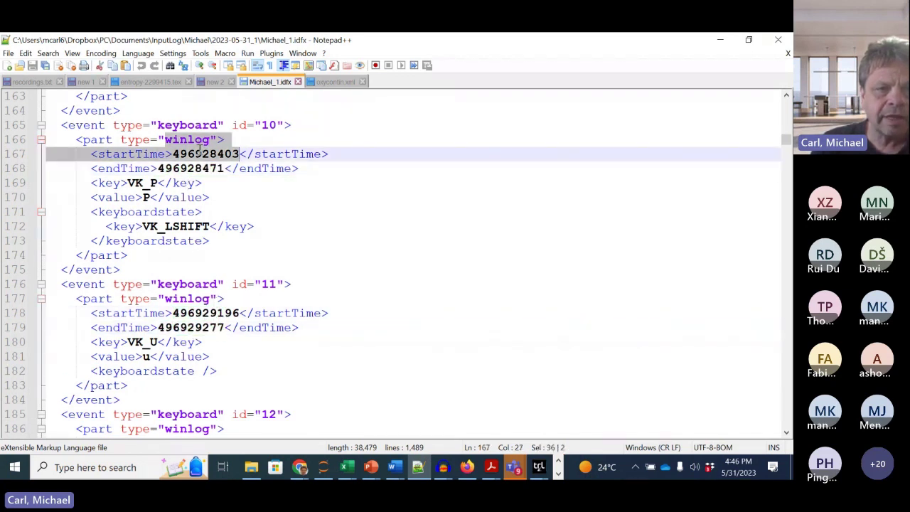
pyautogui.doubleClick(195, 314)
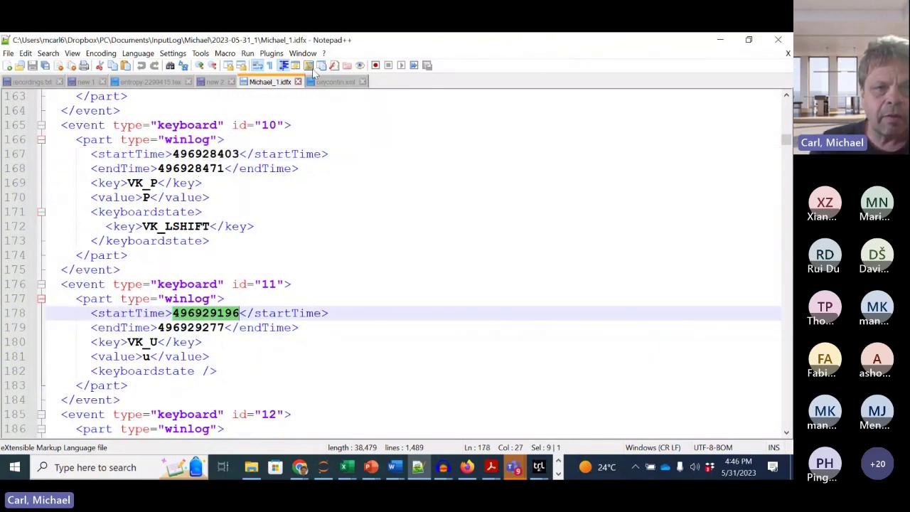
pyautogui.click(335, 83)
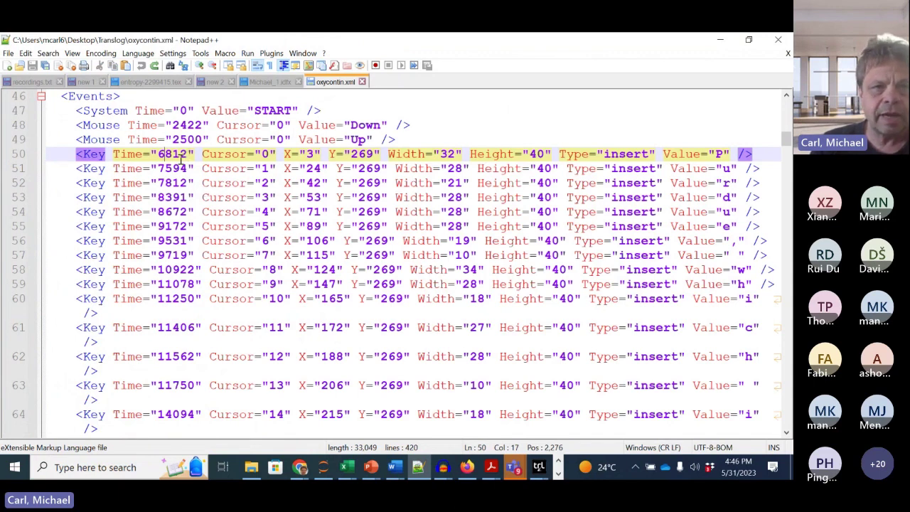
pyautogui.click(269, 82)
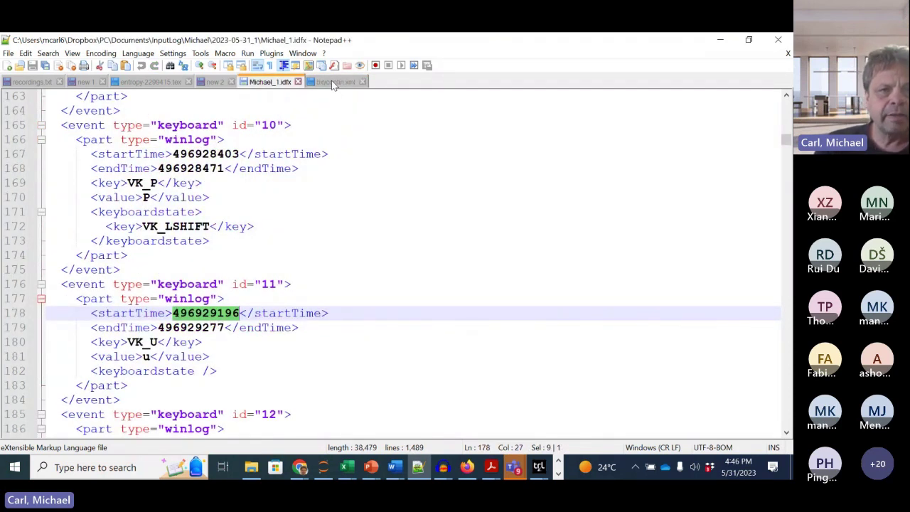
pyautogui.click(334, 82)
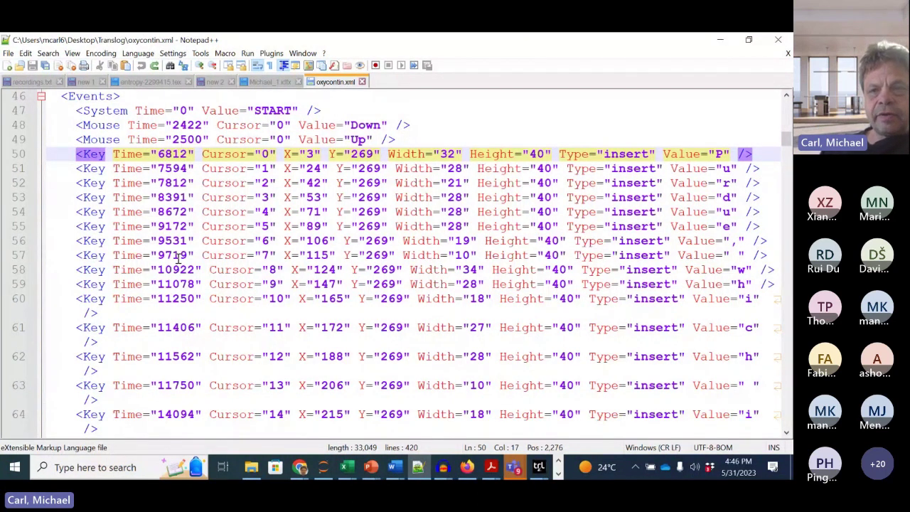
pyautogui.click(724, 169)
pyautogui.press('Up')
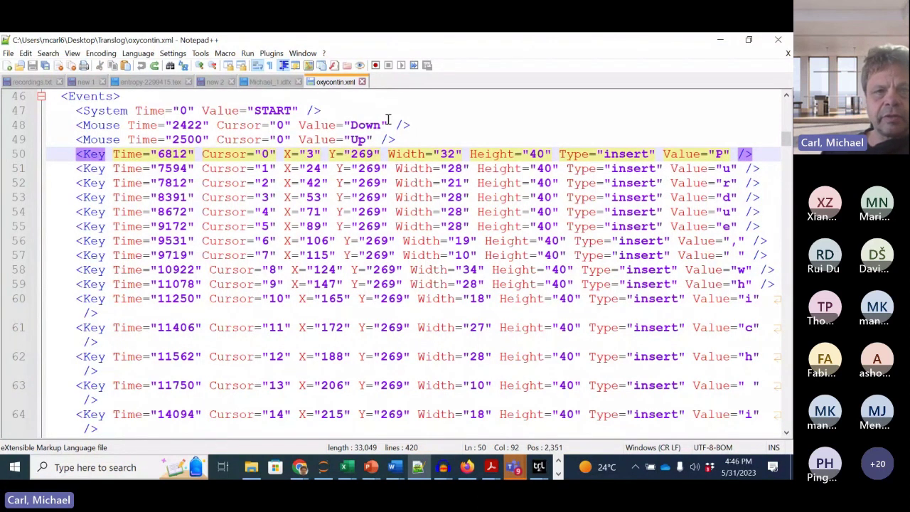
pyautogui.click(267, 81)
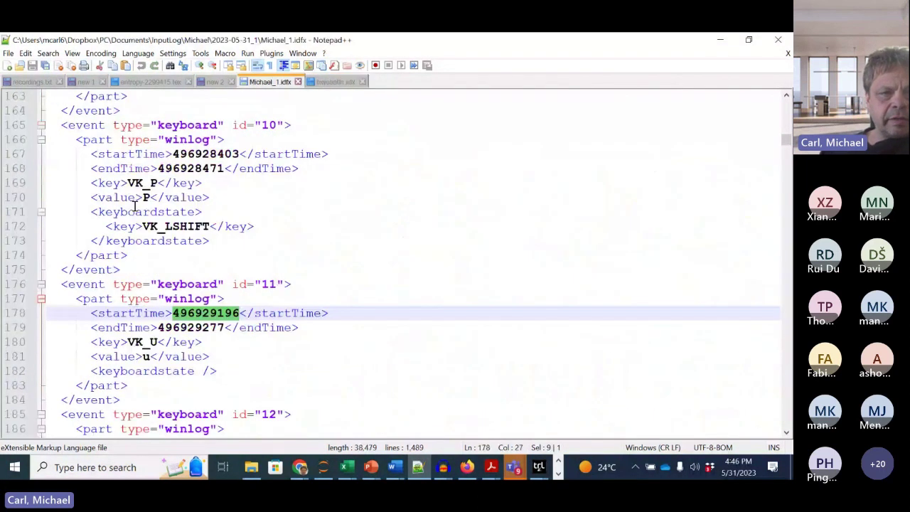
pyautogui.doubleClick(146, 197)
pyautogui.moveTo(144, 358); pyautogui.dragTo(158, 357)
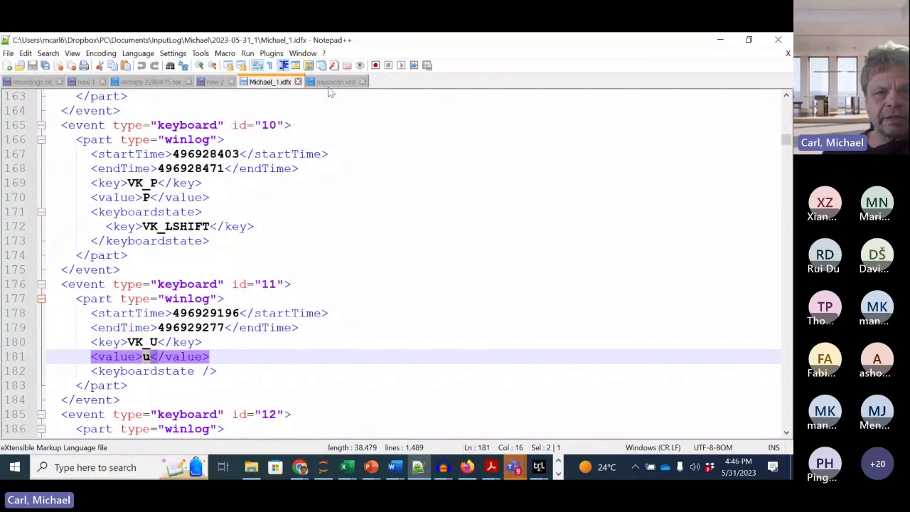
pyautogui.click(331, 85)
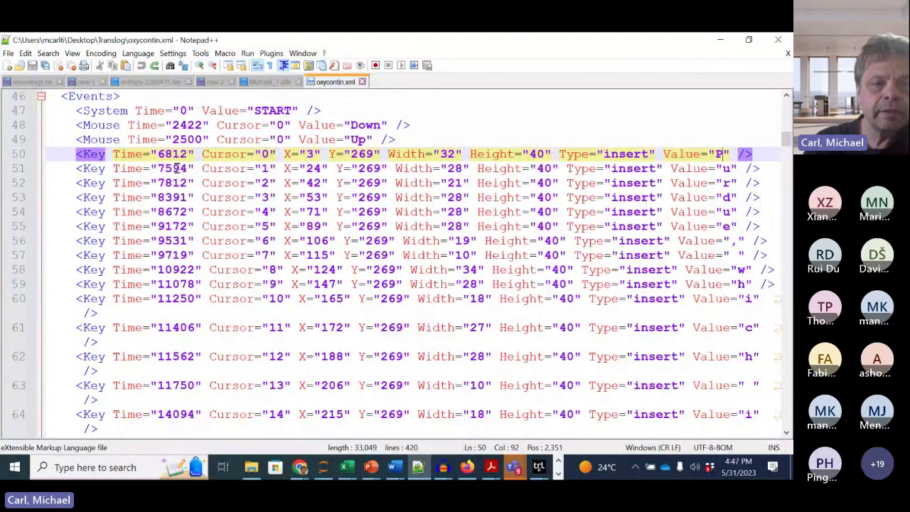
pyautogui.scroll(-10, 169, 355)
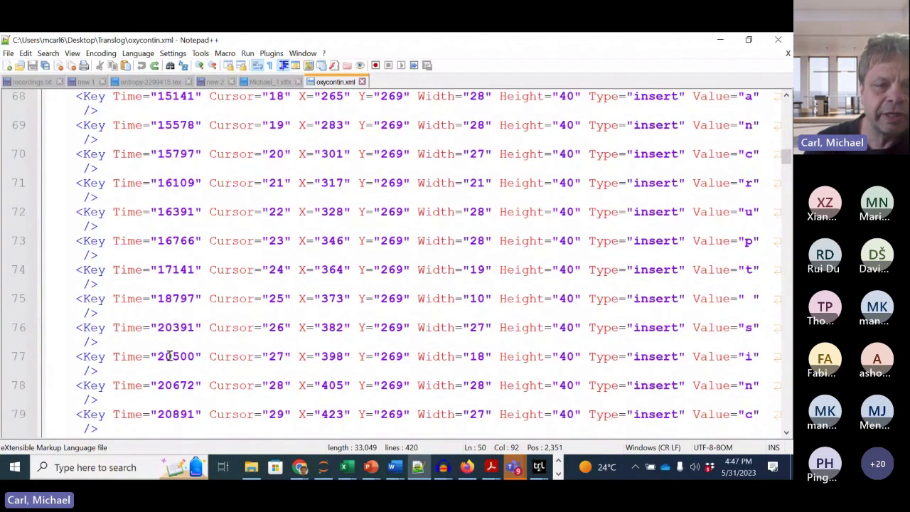
pyautogui.scroll(-2, 169, 356)
pyautogui.scroll(-1, 155, 341)
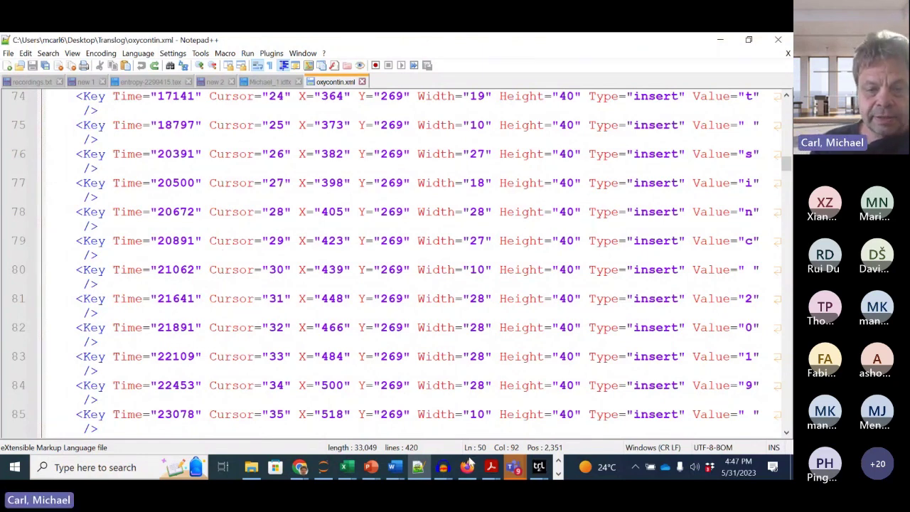
pyautogui.moveTo(394, 471)
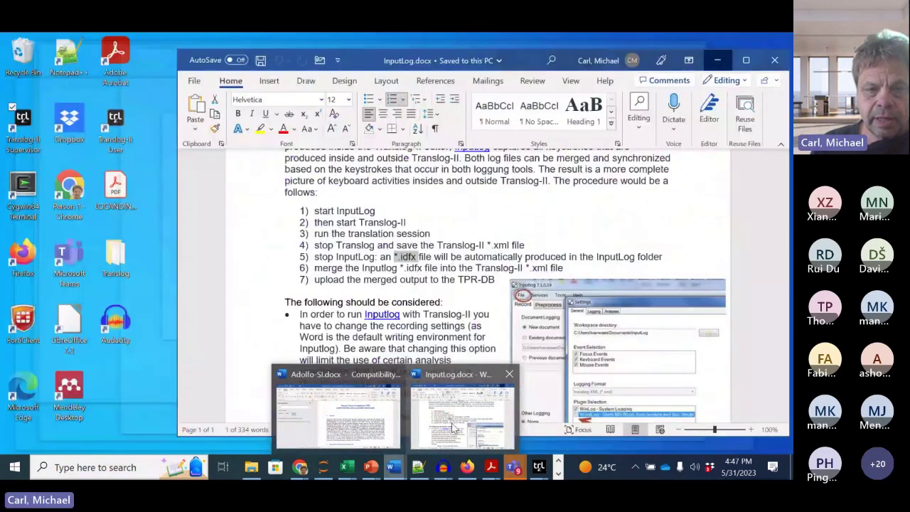
pyautogui.click(451, 421)
pyautogui.scroll(-3, 420, 384)
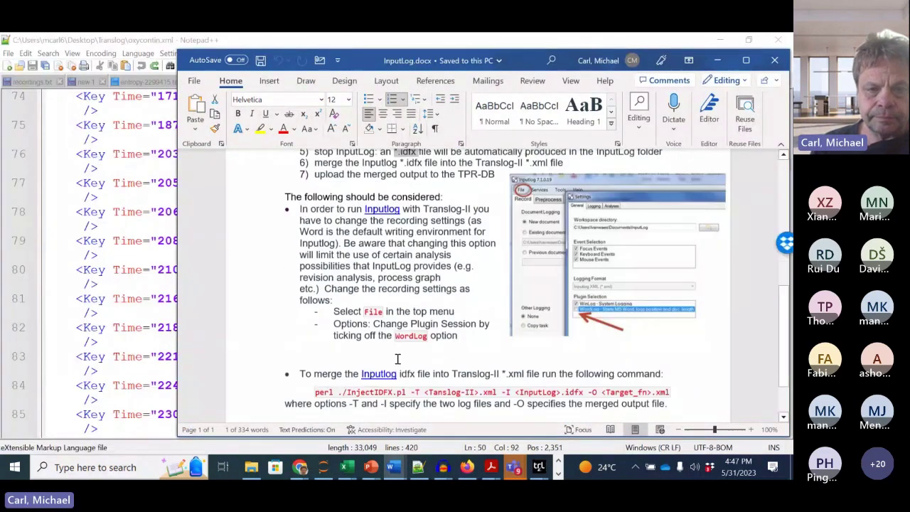
pyautogui.scroll(-1, 398, 359)
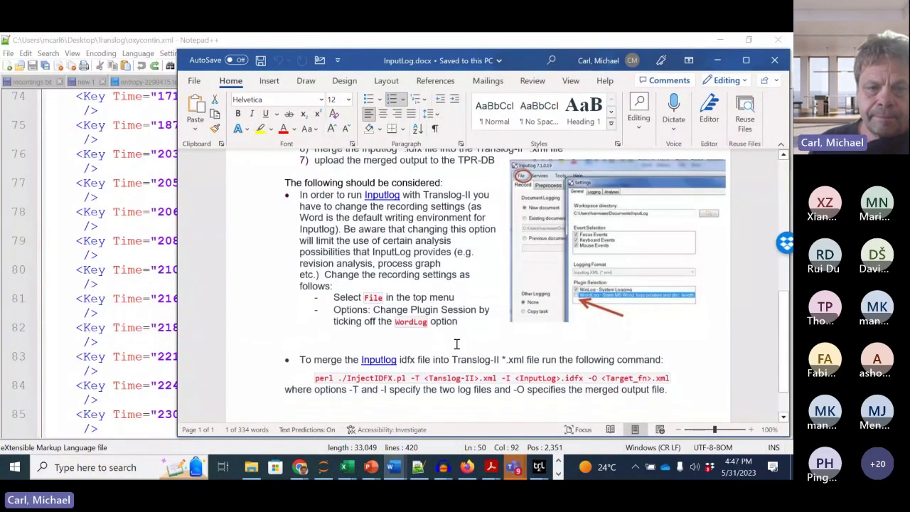
pyautogui.scroll(-1, 454, 346)
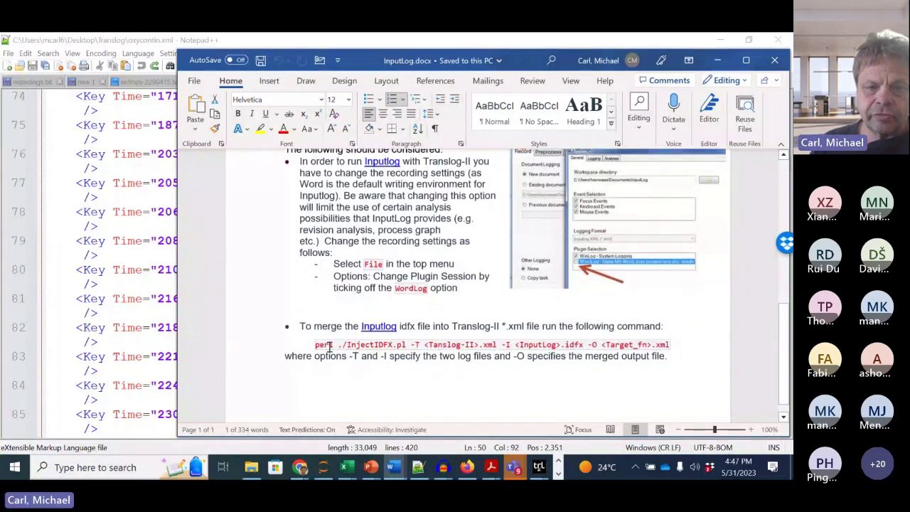
pyautogui.moveTo(340, 346); pyautogui.dragTo(362, 346)
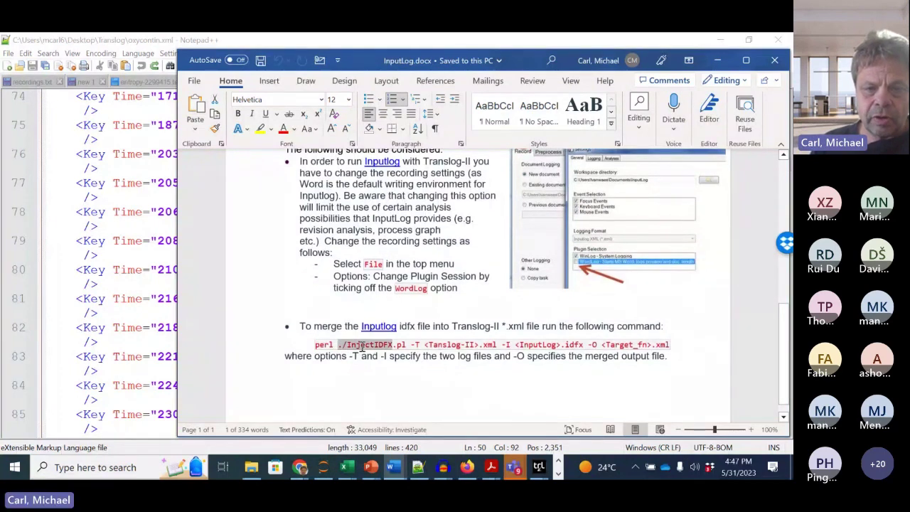
pyautogui.click(431, 363)
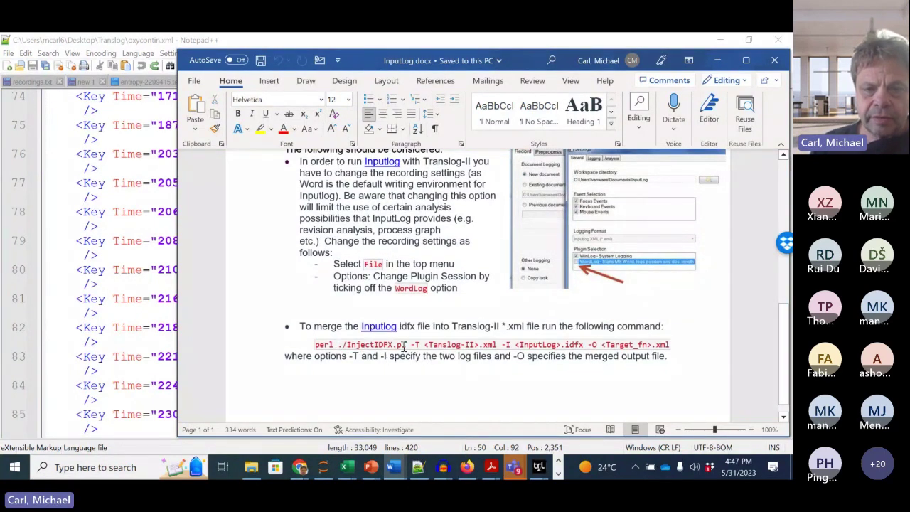
pyautogui.moveTo(413, 345); pyautogui.dragTo(468, 348)
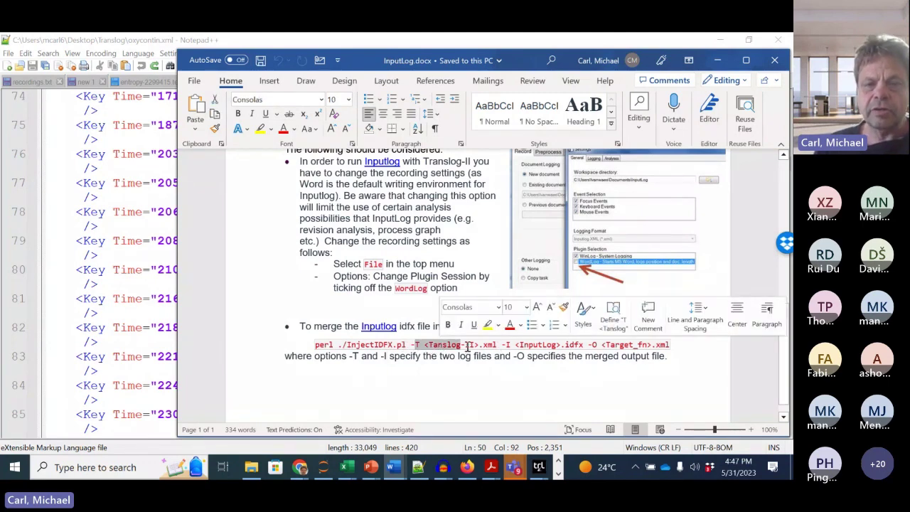
pyautogui.click(467, 346)
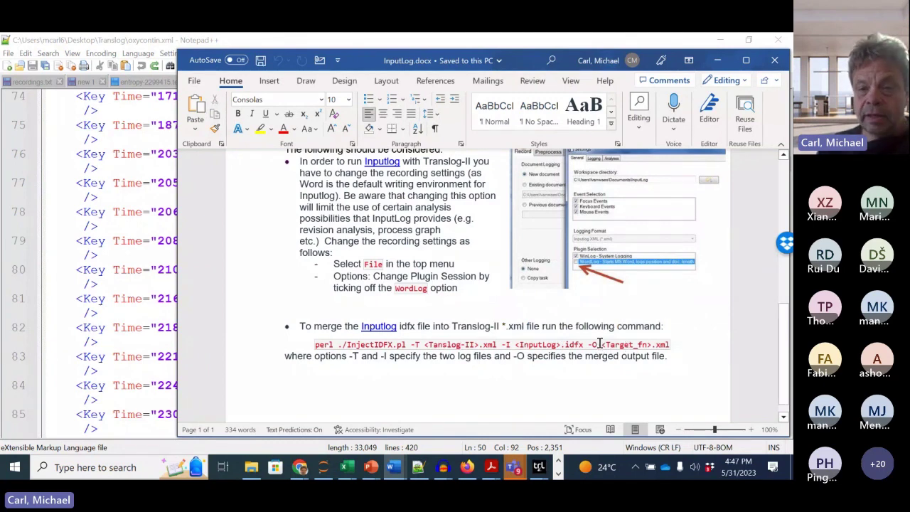
pyautogui.moveTo(592, 346); pyautogui.dragTo(655, 344)
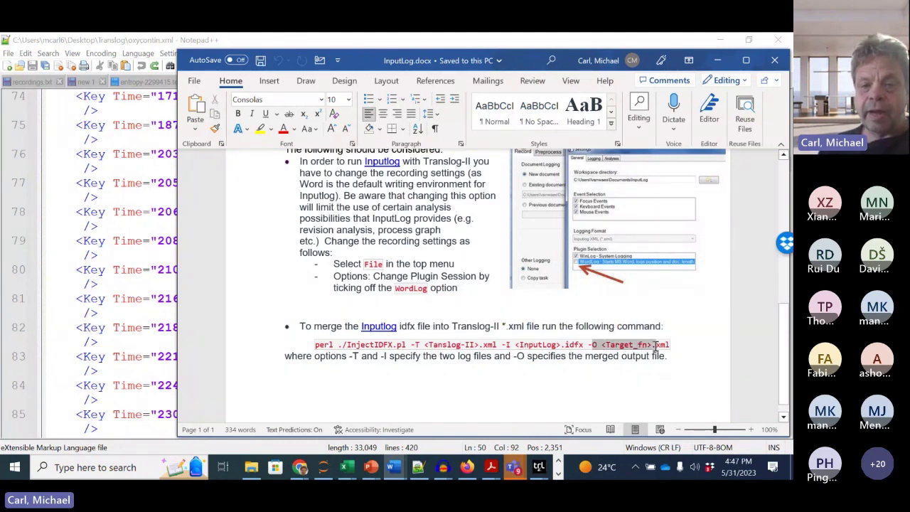
pyautogui.click(530, 344)
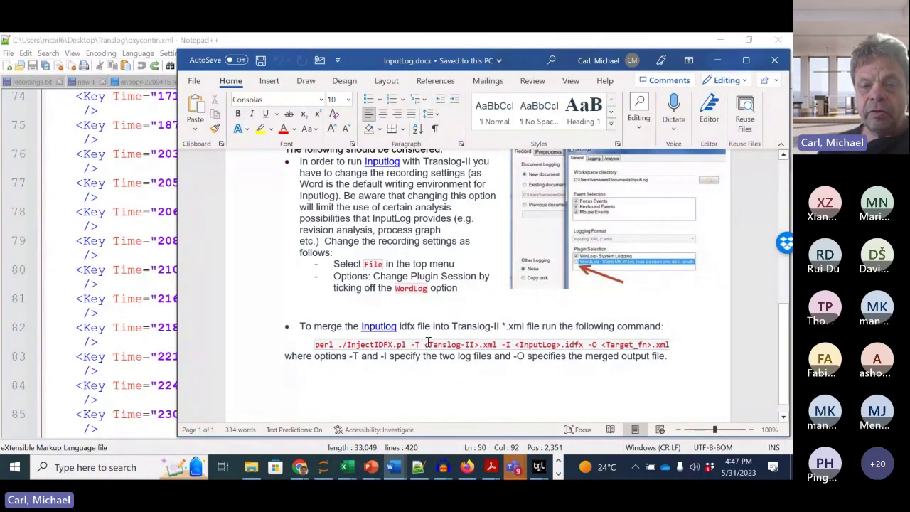
pyautogui.click(516, 344)
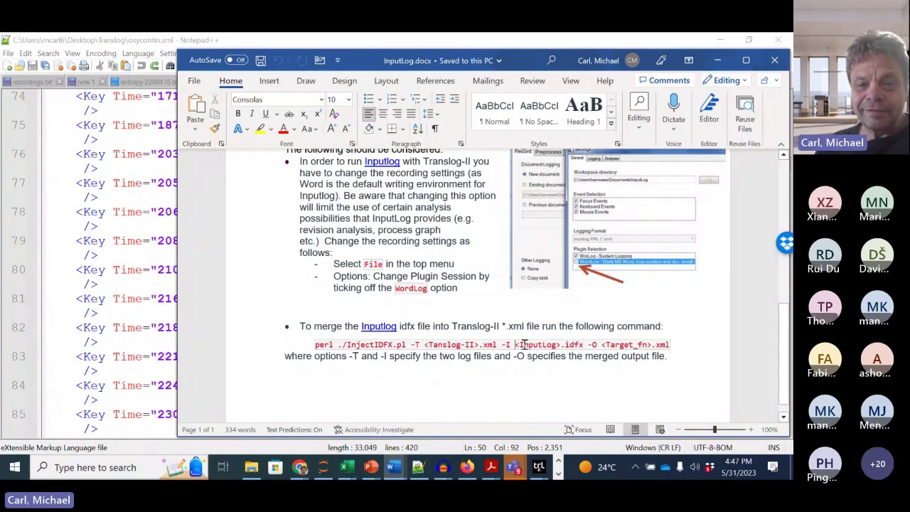
pyautogui.moveTo(518, 345); pyautogui.dragTo(560, 346)
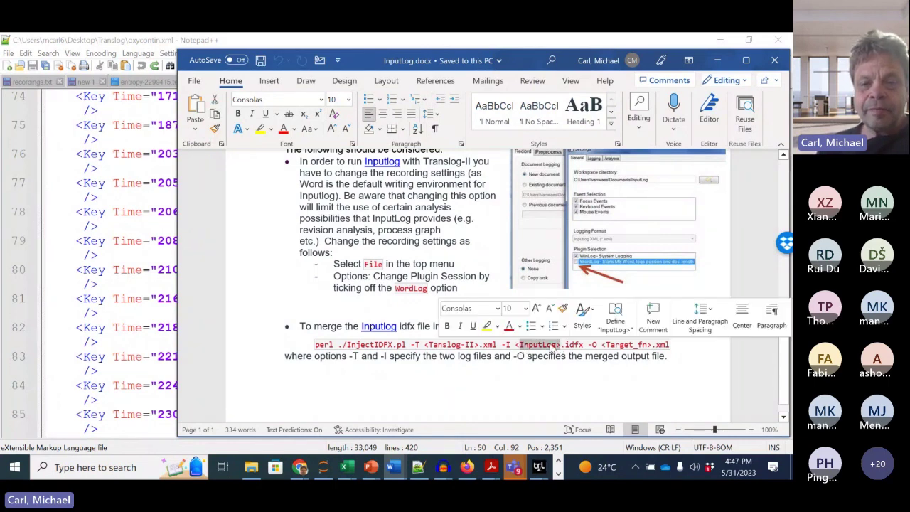
pyautogui.doubleClick(436, 346)
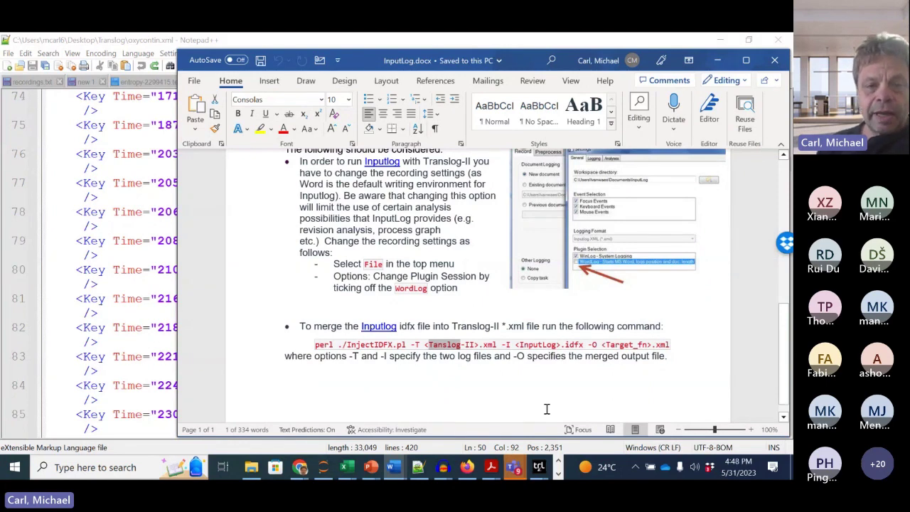
pyautogui.click(317, 346)
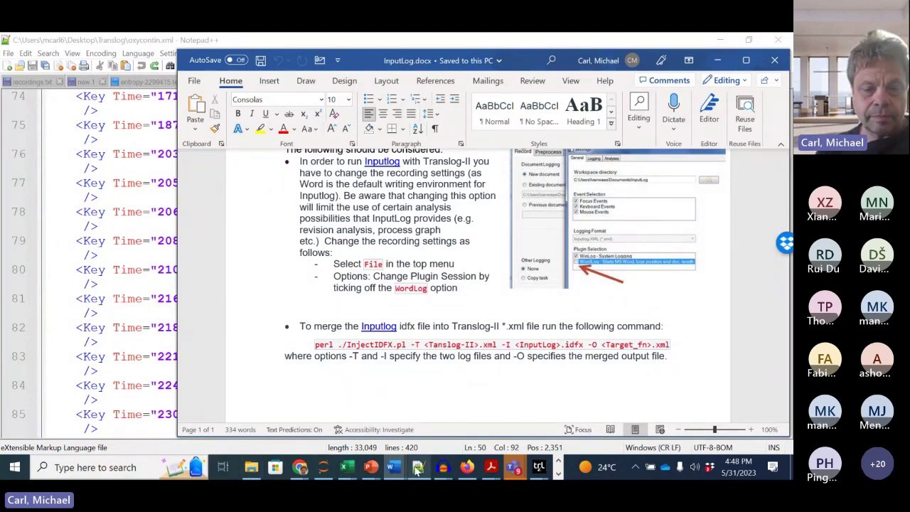
pyautogui.moveTo(299, 467)
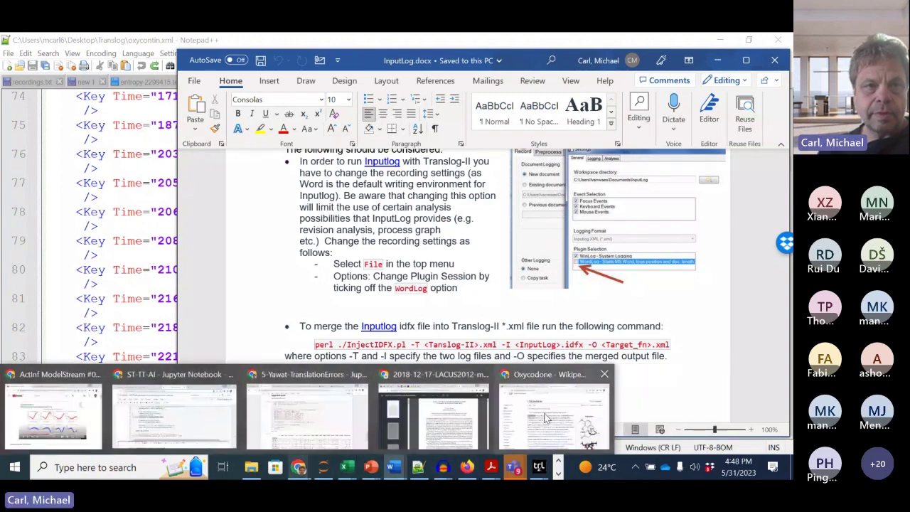
# Step: Load the JupyterHub server in a new Chrome tab
pyautogui.click(545, 418)
pyautogui.click(502, 61)
pyautogui.click(417, 85)
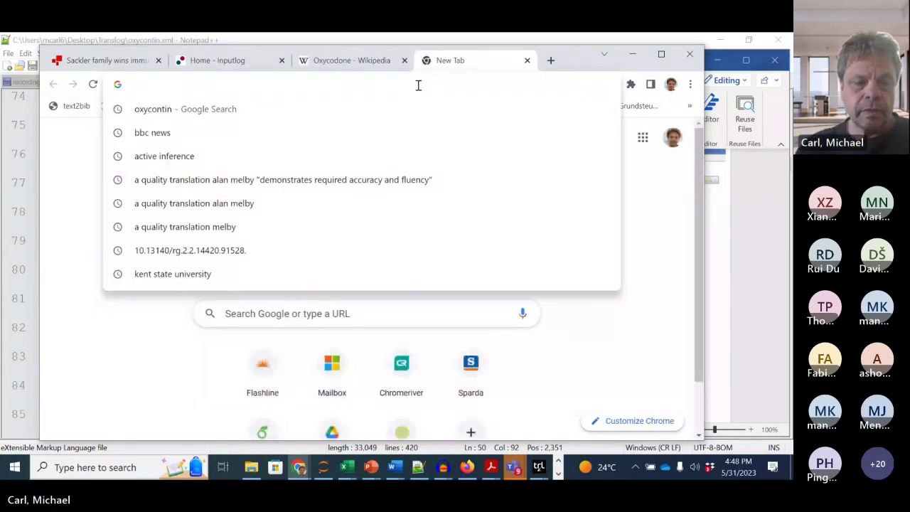
pyautogui.write('critt.as.kent.edu:8000')
pyautogui.press('Return')
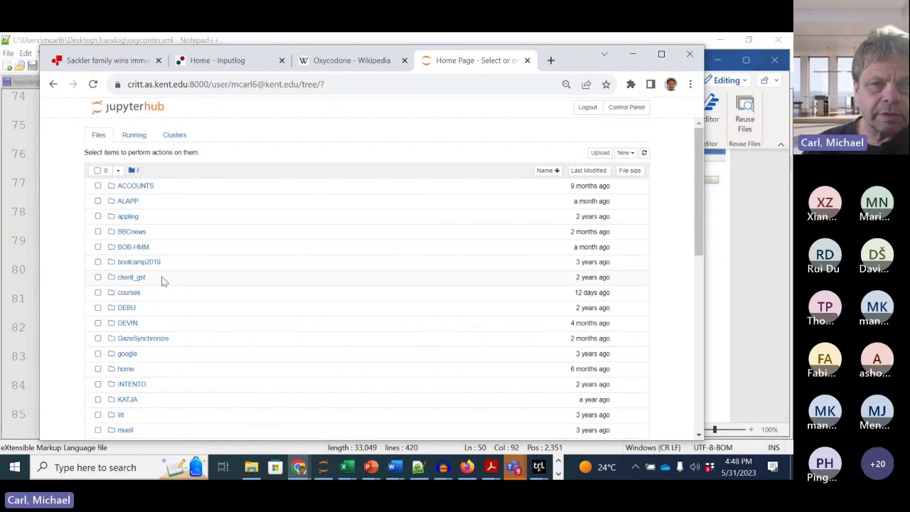
# Step: Create a new folder via New > Folder, select Untitled Folder and choose Rename
pyautogui.click(624, 152)
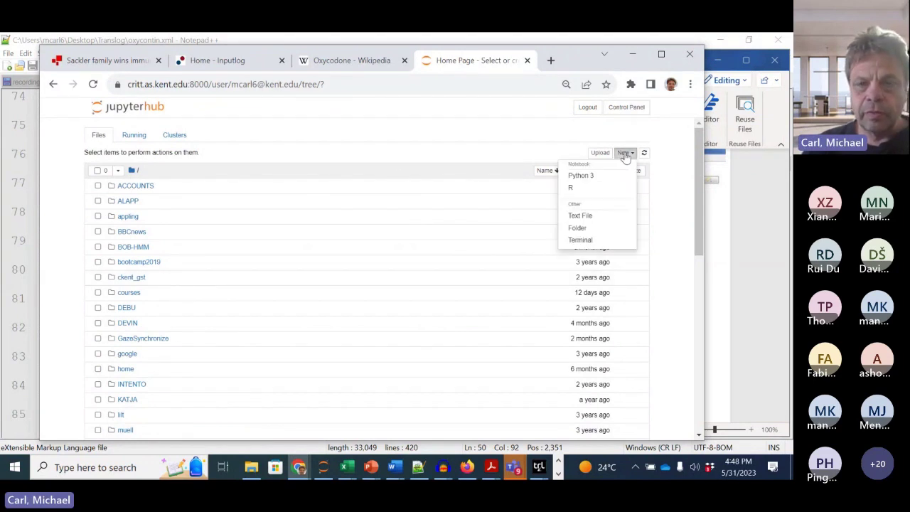
pyautogui.click(584, 229)
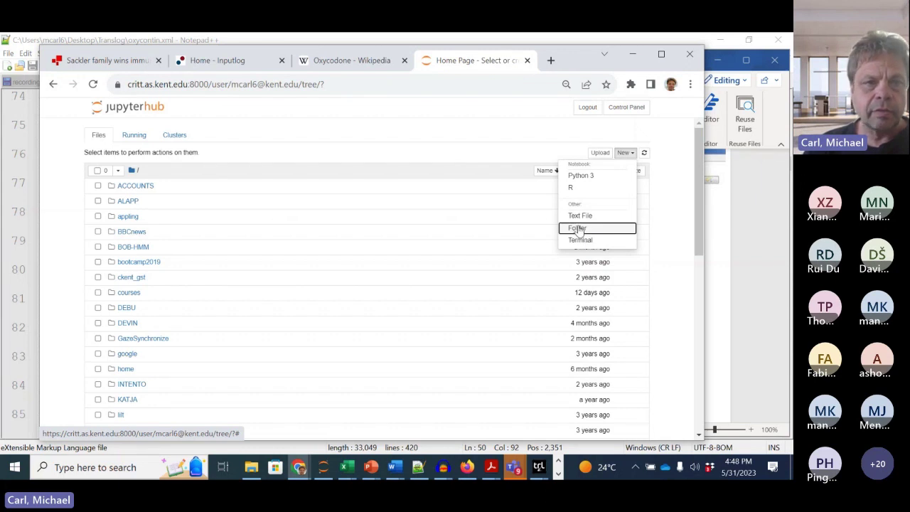
pyautogui.click(578, 229)
pyautogui.scroll(-5, 217, 248)
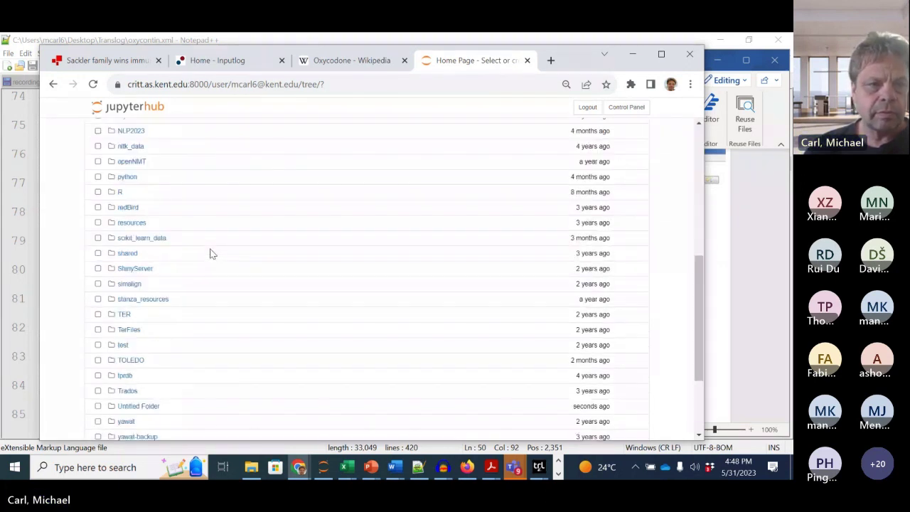
pyautogui.scroll(-3, 211, 254)
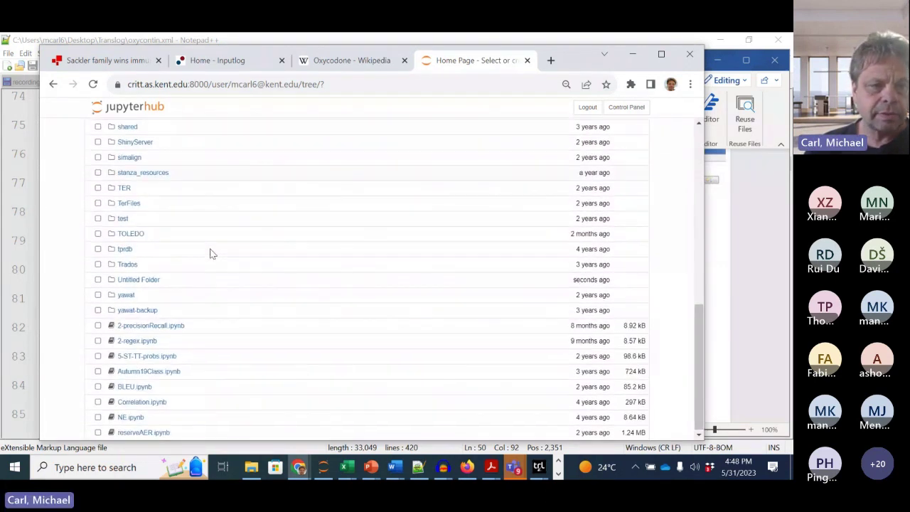
pyautogui.click(98, 280)
pyautogui.scroll(8, 232, 266)
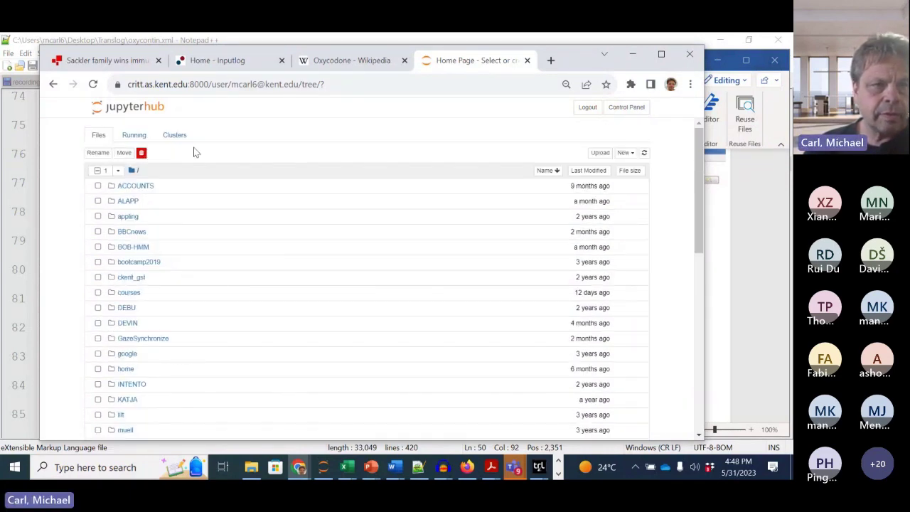
pyautogui.click(98, 152)
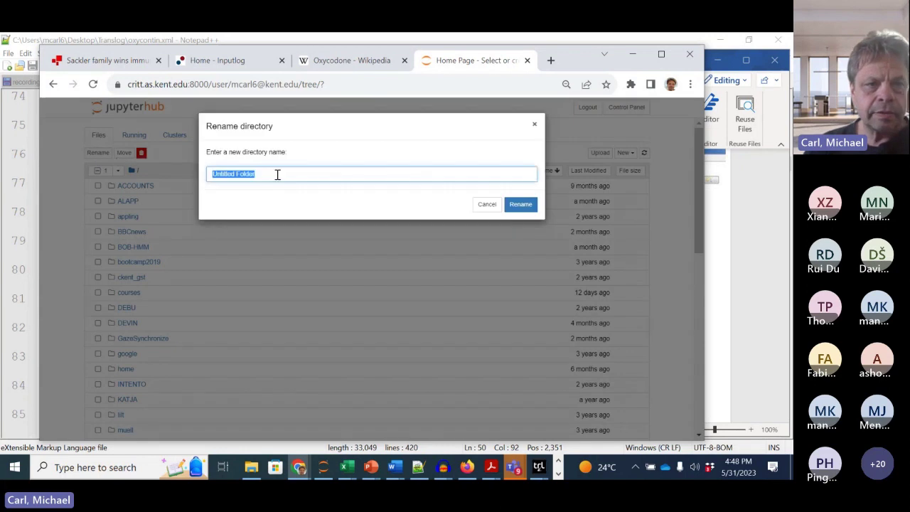
# Step: Rename the new folder to Inputlog
pyautogui.write('lit')
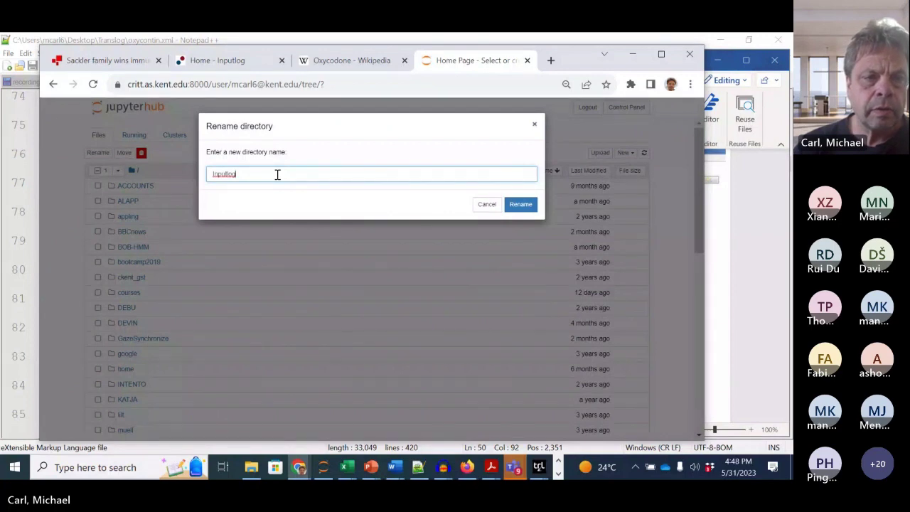
pyautogui.click(489, 204)
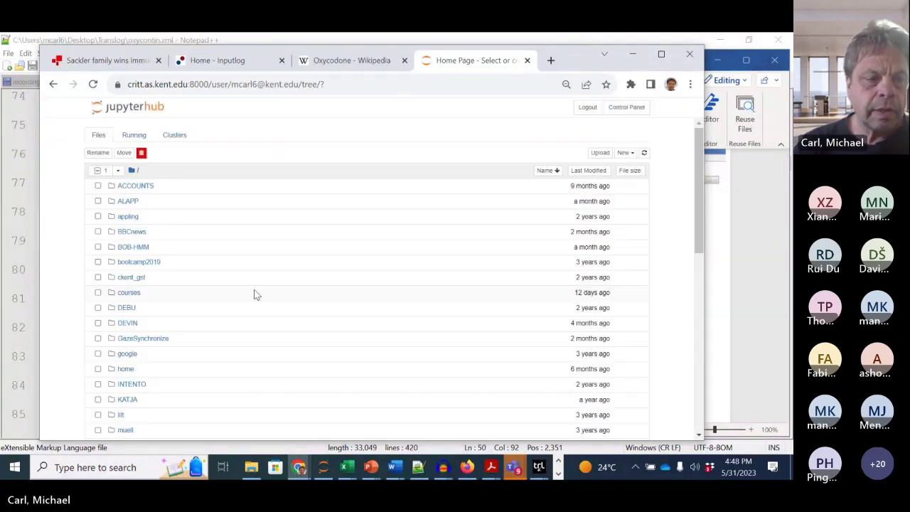
pyautogui.scroll(-5, 257, 295)
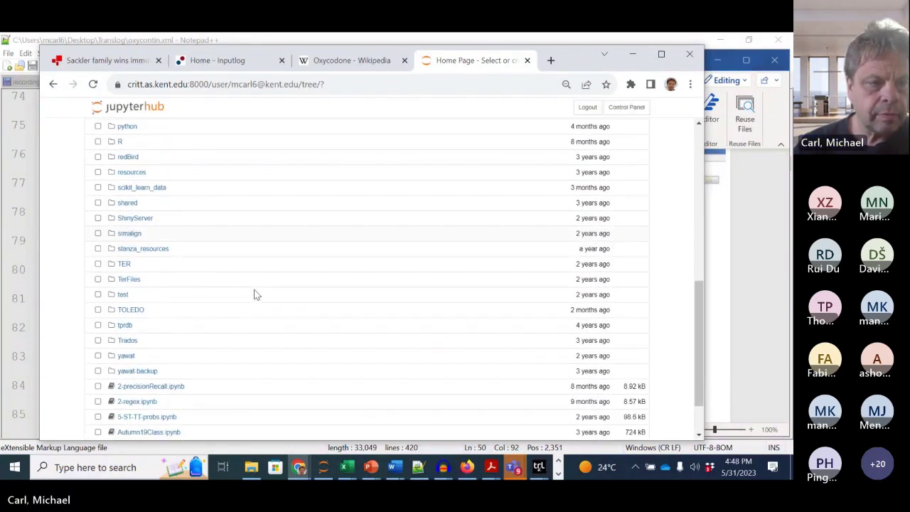
pyautogui.scroll(5, 259, 298)
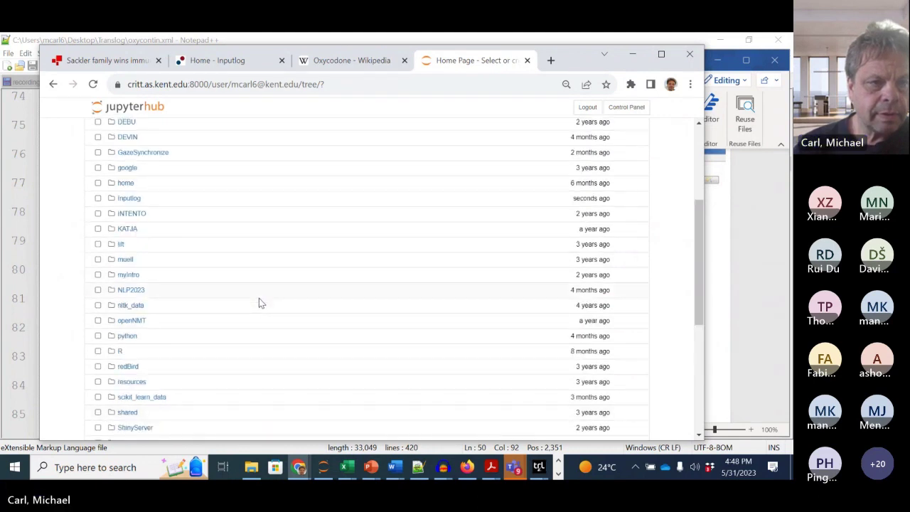
# Step: Open the empty Inputlog folder and start a file upload into it
pyautogui.click(128, 198)
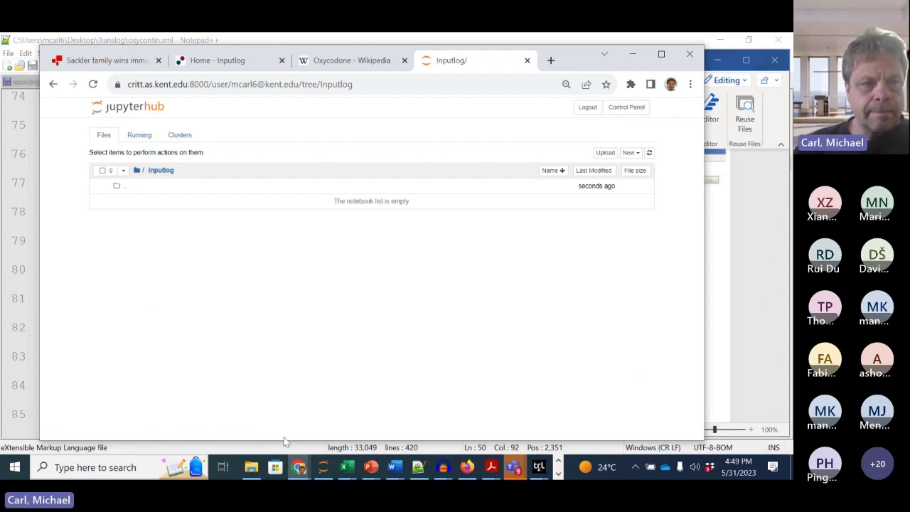
pyautogui.moveTo(250, 475)
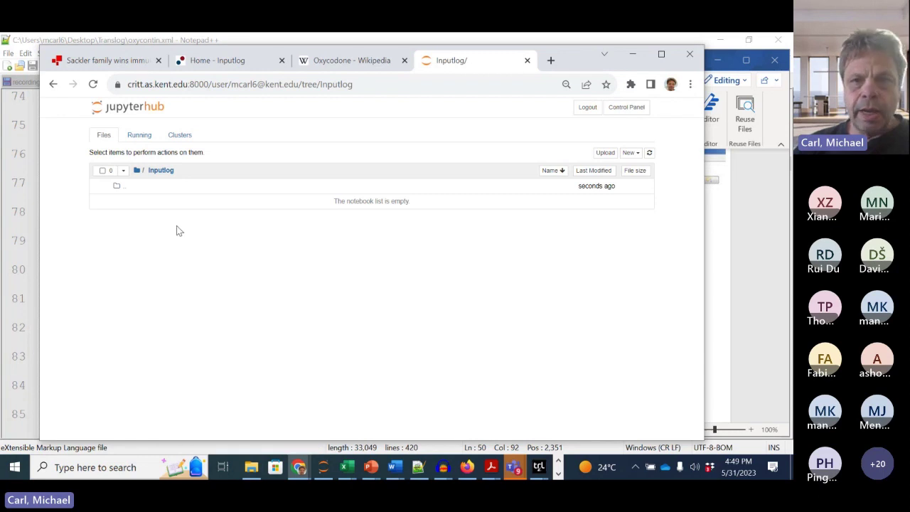
pyautogui.click(605, 154)
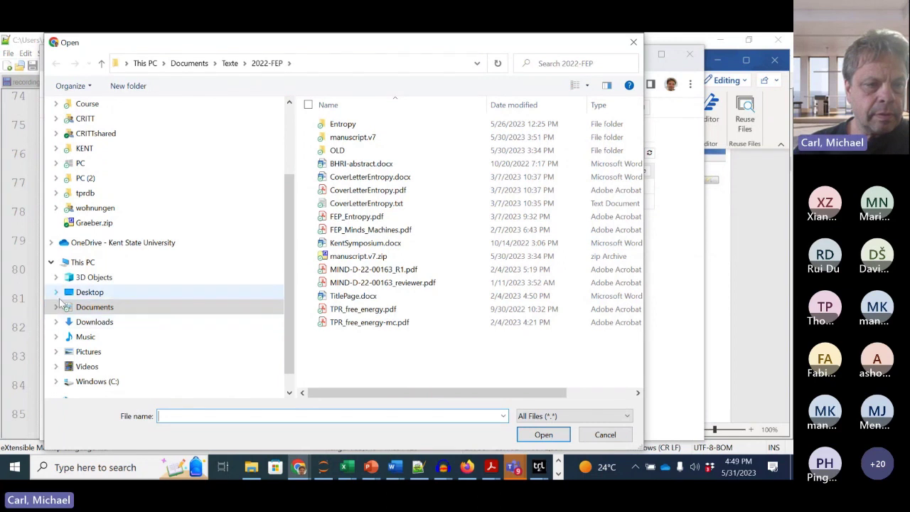
# Step: Choose oxycontin.xml from the Desktop Translog folder for upload
pyautogui.click(56, 292)
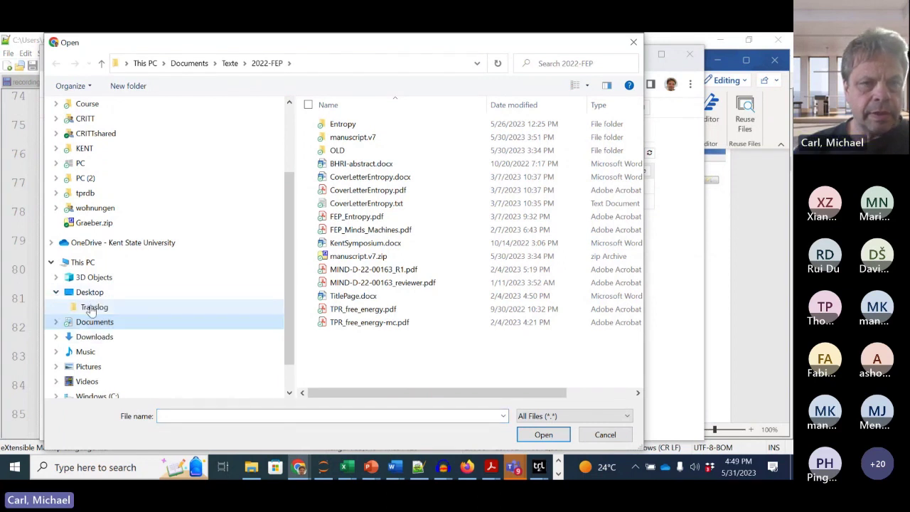
pyautogui.click(92, 306)
pyautogui.click(349, 125)
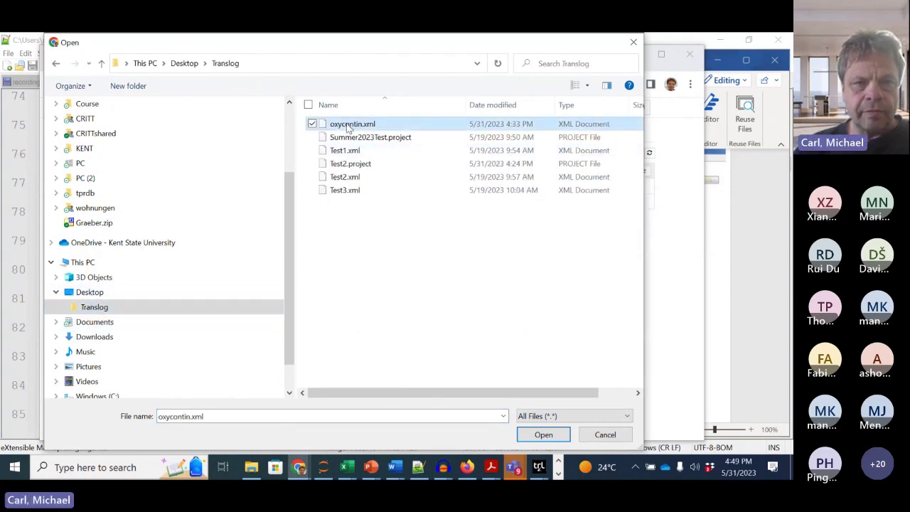
pyautogui.click(542, 434)
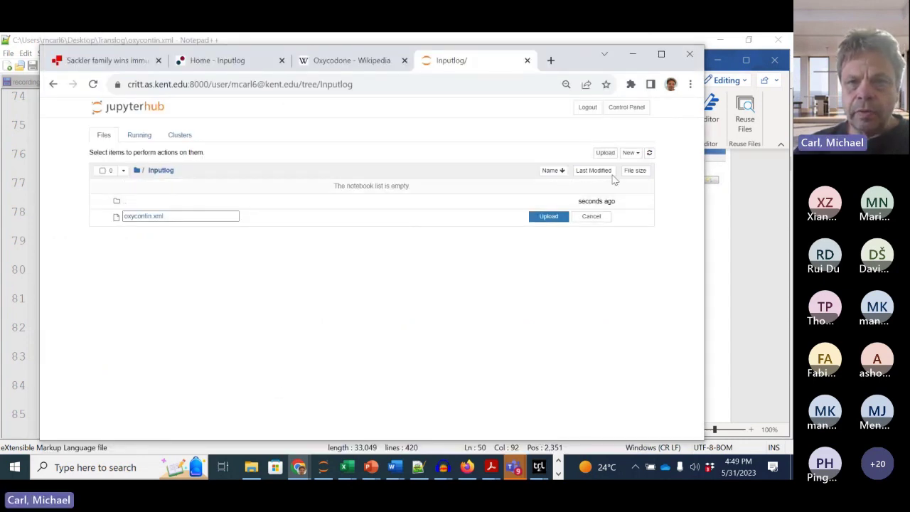
# Step: Add Michael_1.idfx from Documents > InputLog > Michael > 2023-05-31_1, then upload both queued files
pyautogui.click(605, 153)
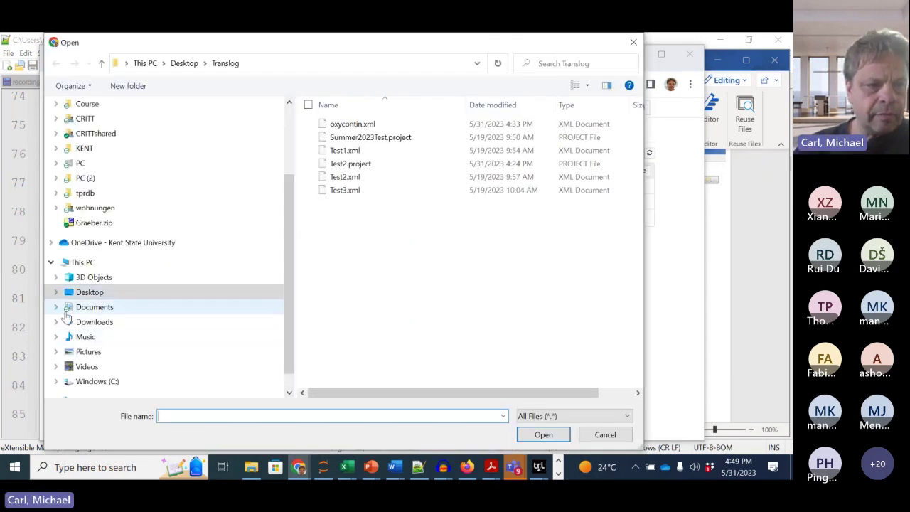
pyautogui.click(55, 307)
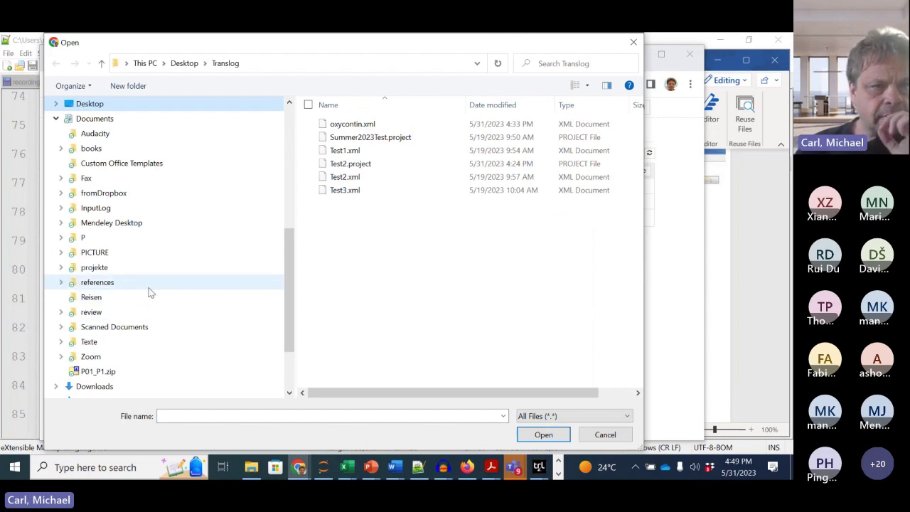
pyautogui.click(61, 208)
pyautogui.click(67, 252)
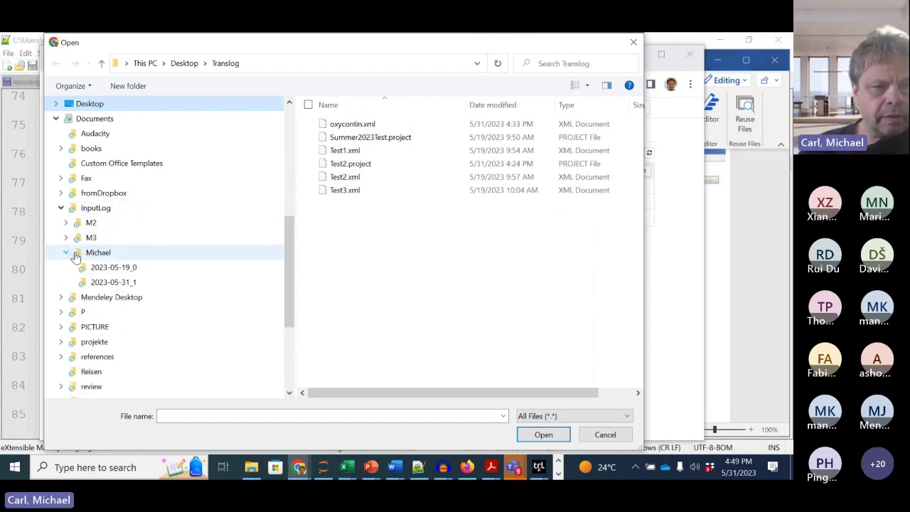
pyautogui.click(114, 283)
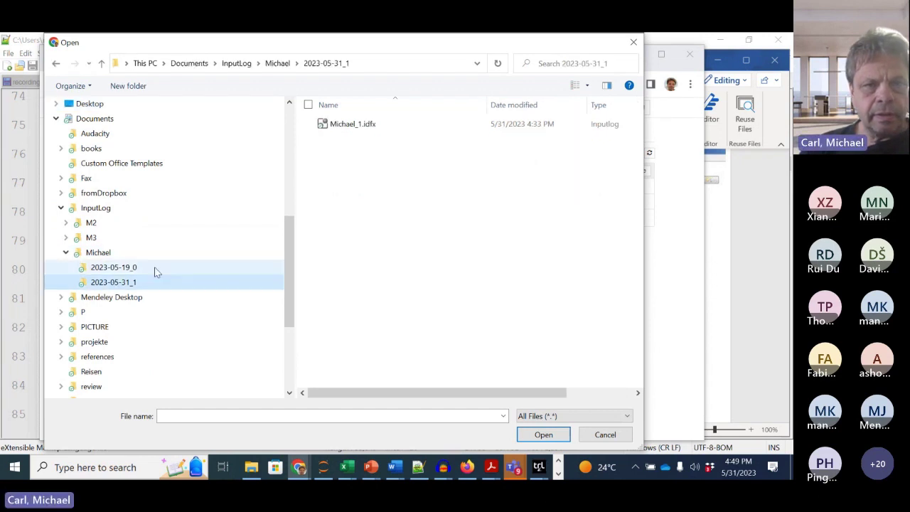
pyautogui.click(344, 128)
pyautogui.click(543, 434)
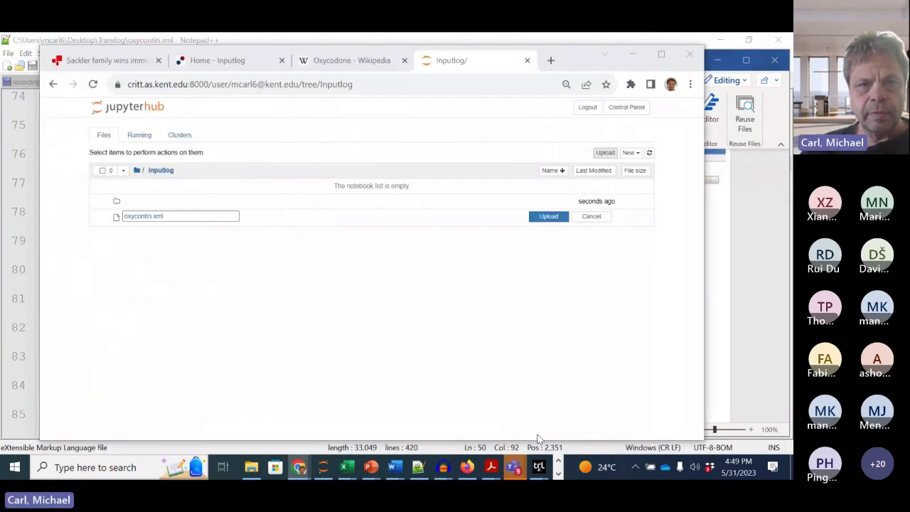
pyautogui.click(548, 233)
pyautogui.click(548, 200)
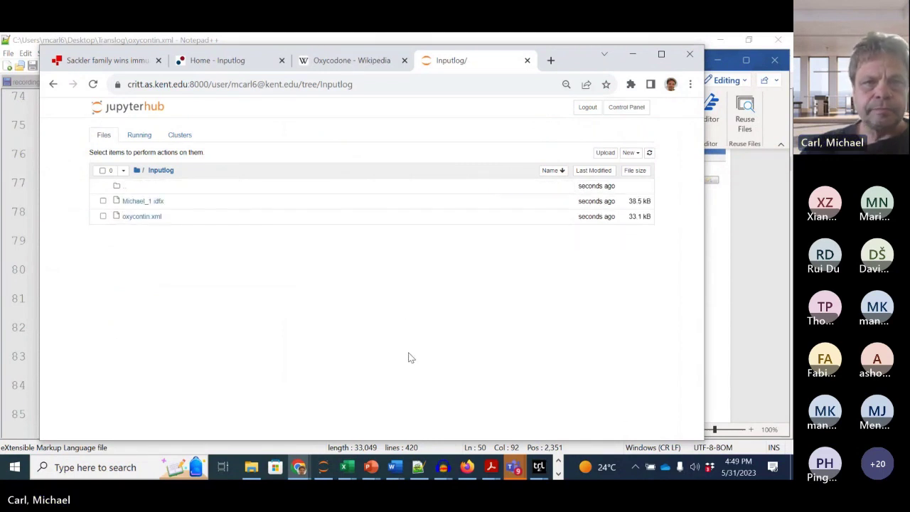
# Step: Open a new terminal and change into the Inputlog folder
pyautogui.click(630, 152)
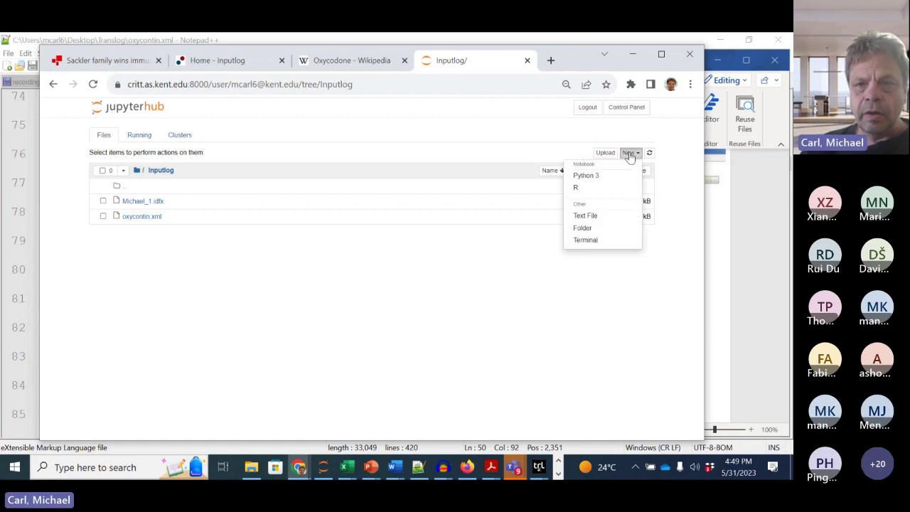
pyautogui.click(588, 239)
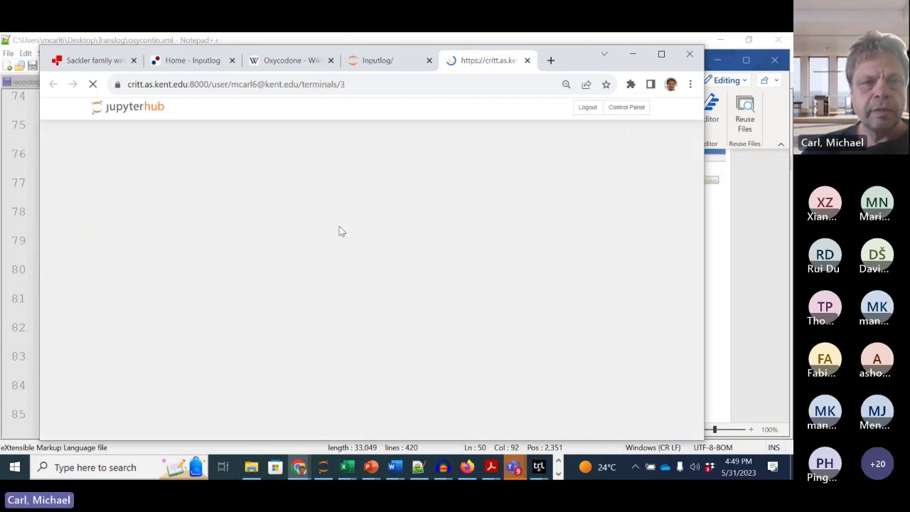
pyautogui.write('cd ')
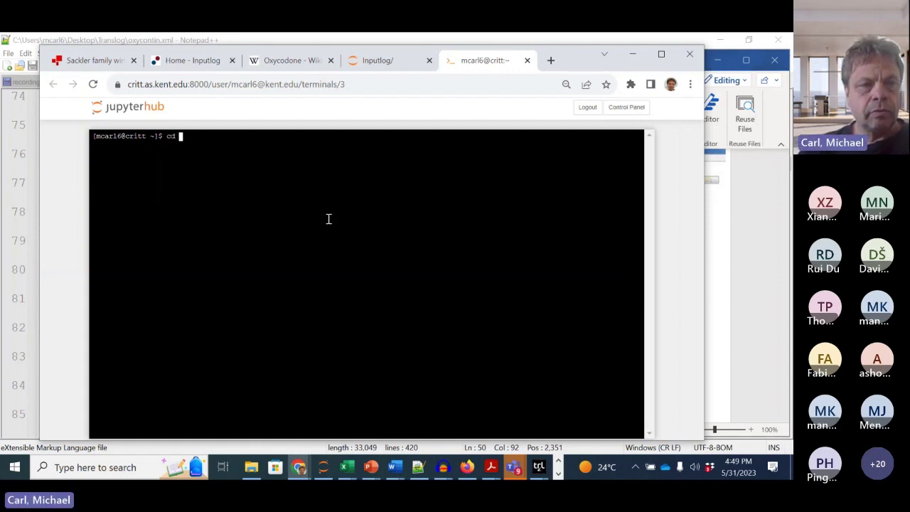
pyautogui.write('In')
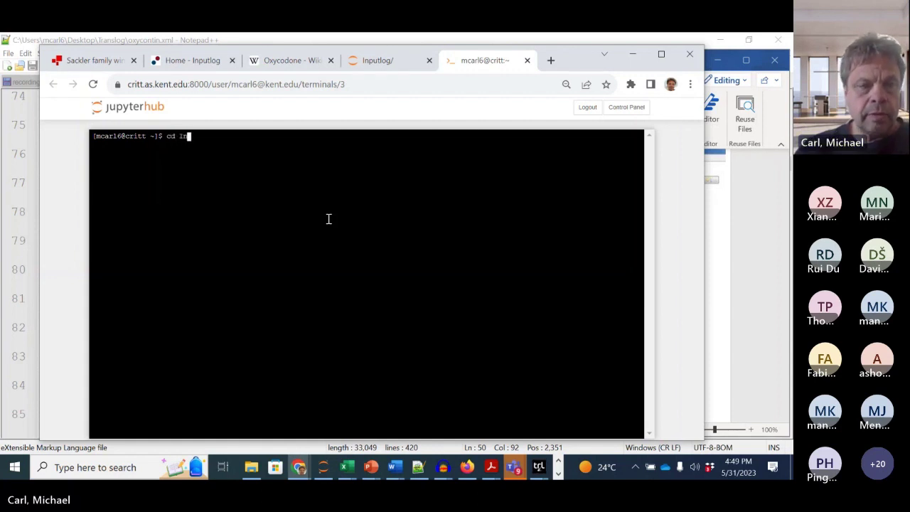
pyautogui.press('Tab')
pyautogui.press('Return')
# Step: List the folder's files, then select the perl InjectIDFX command line in Word
pyautogui.write('ls')
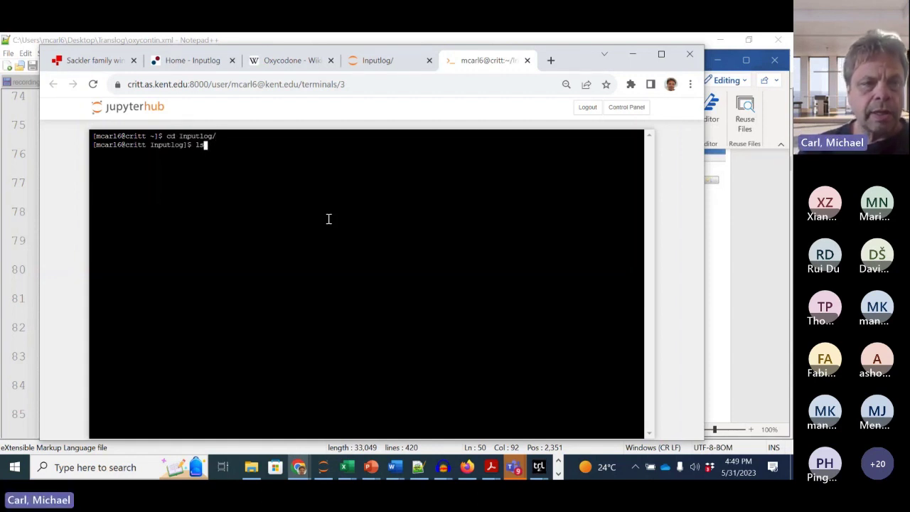
pyautogui.press('Return')
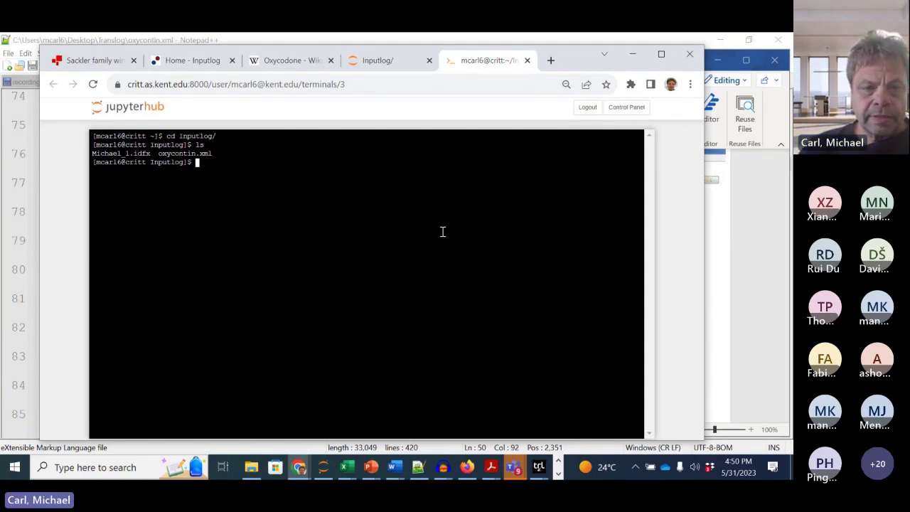
pyautogui.hotkey('alt', 'Tab')
pyautogui.moveTo(315, 345); pyautogui.dragTo(668, 346)
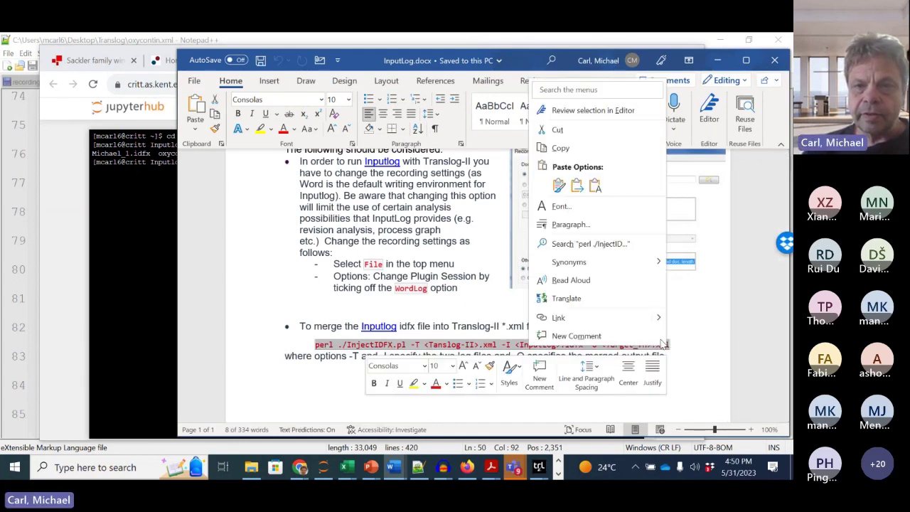
# Step: Copy the perl InjectIDFX.pl merge command from Word and paste it at the terminal prompt
pyautogui.click(560, 148)
pyautogui.click(156, 216)
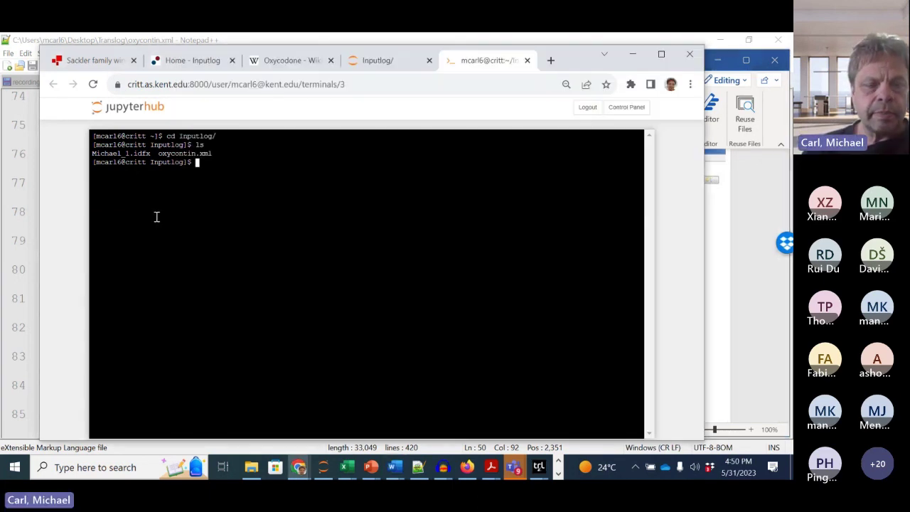
pyautogui.rightClick(236, 181)
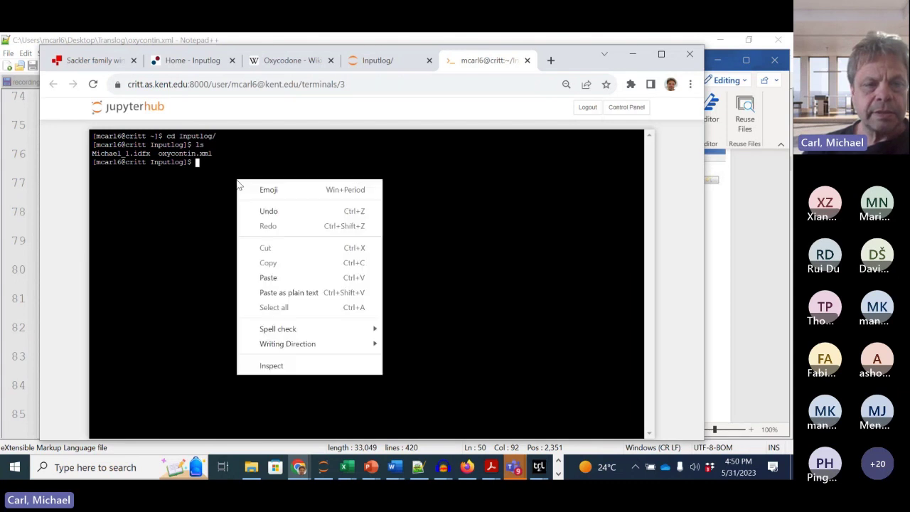
pyautogui.click(268, 278)
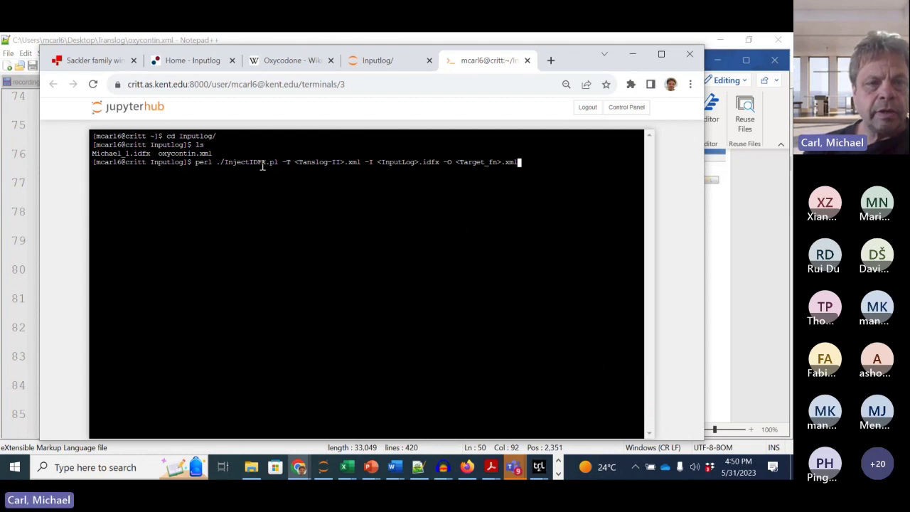
pyautogui.press('Left')
pyautogui.press('Left')
pyautogui.press('Left')
pyautogui.press('Left')
pyautogui.press('Left')
pyautogui.press('Left')
pyautogui.press('Left')
pyautogui.press('Left')
pyautogui.press('Left')
pyautogui.press('Left')
pyautogui.press('Left')
pyautogui.press('Left')
pyautogui.press('Left')
pyautogui.press('Left')
pyautogui.press('Left')
pyautogui.press('Left')
pyautogui.press('Left')
pyautogui.press('Left')
pyautogui.press('Left')
pyautogui.press('Left')
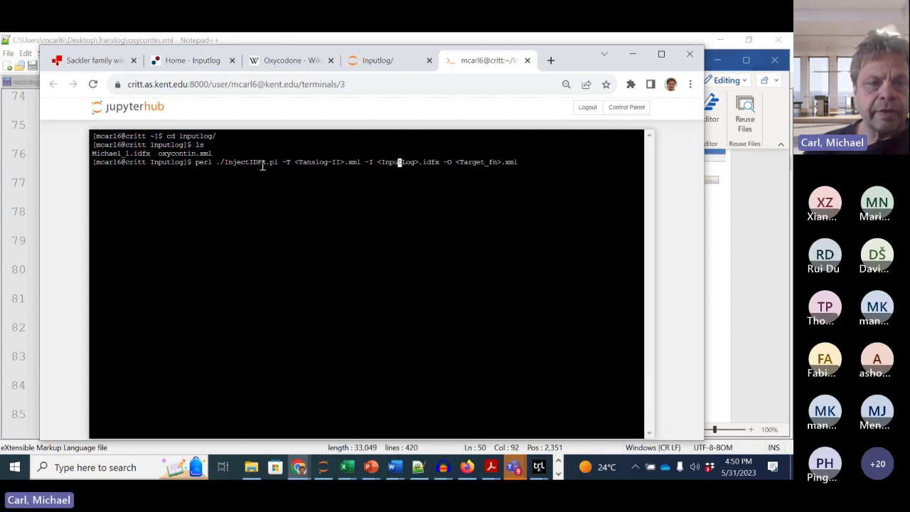
# Step: Change the script path from ./ to /data/critt/tprdb/bin/InjectIDFX.pl
pyautogui.press('Left')
pyautogui.press('Left')
pyautogui.press('Left')
pyautogui.press('Left')
pyautogui.press('Left')
pyautogui.press('Left')
pyautogui.press('Left')
pyautogui.press('Left')
pyautogui.press('Left')
pyautogui.press('Left')
pyautogui.press('Left')
pyautogui.press('Left')
pyautogui.press('Left')
pyautogui.press('Left')
pyautogui.press('Left')
pyautogui.press('Left')
pyautogui.press('Left')
pyautogui.press('Left')
pyautogui.press('Left')
pyautogui.press('Left')
pyautogui.press('Right')
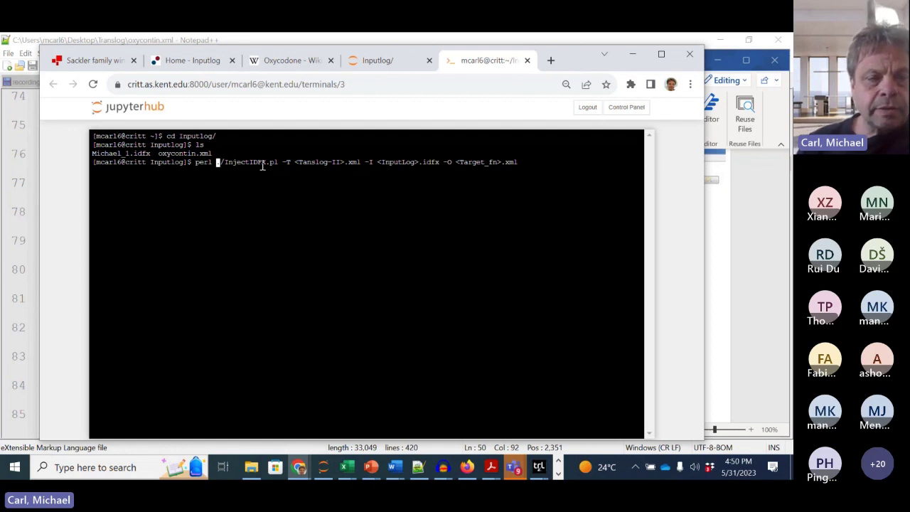
pyautogui.write('/')
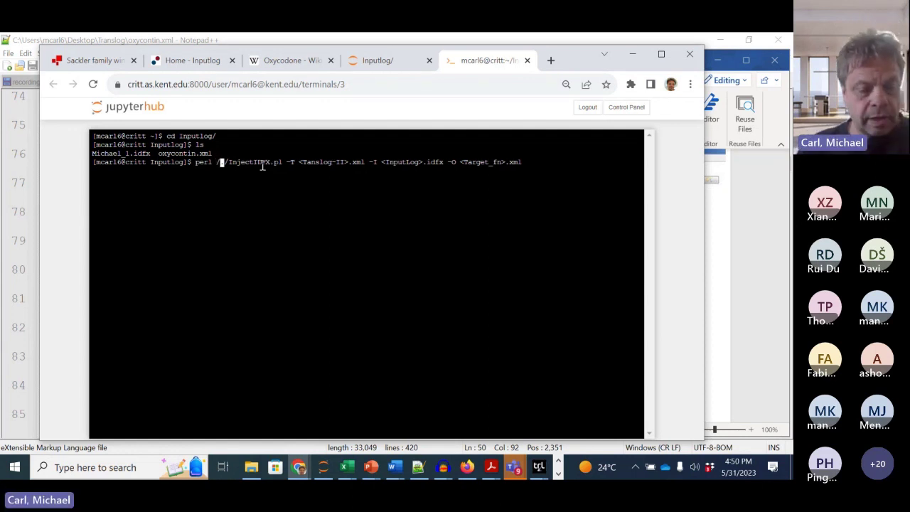
pyautogui.write('data')
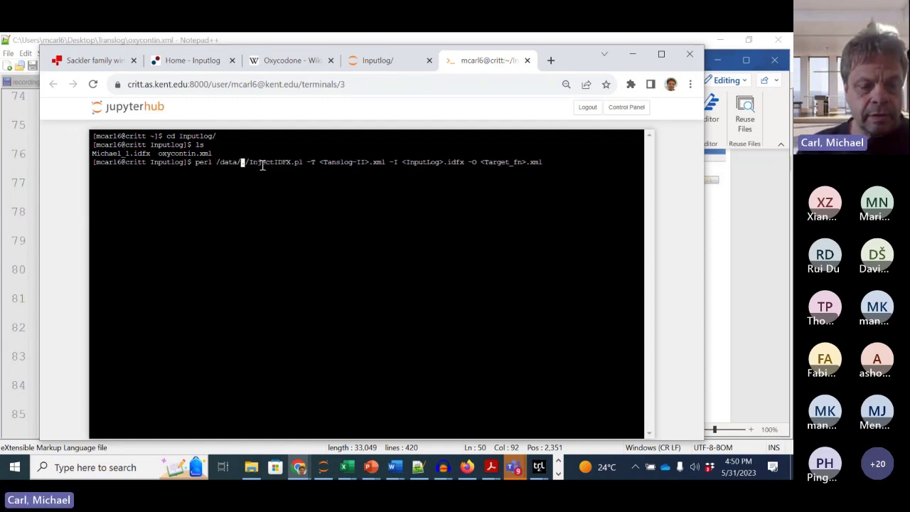
pyautogui.write('/critt/')
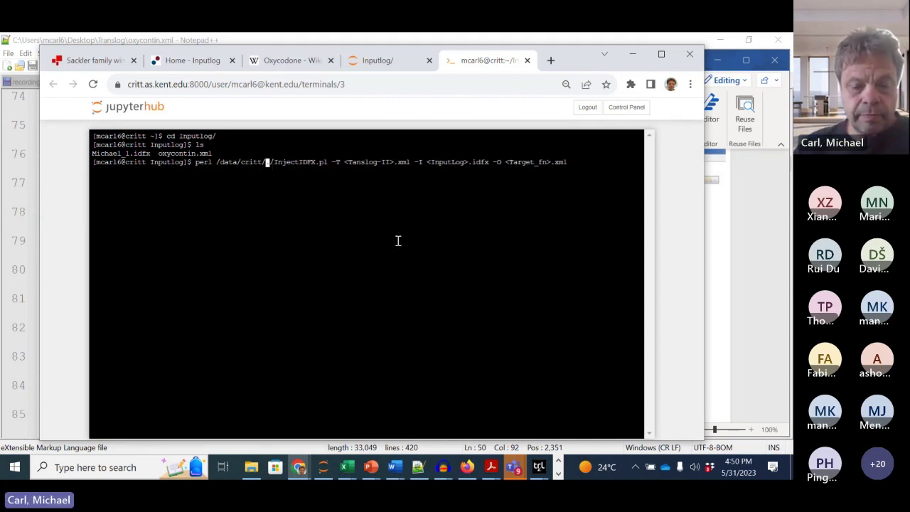
pyautogui.write('tprdb/bin/')
pyautogui.press('Right')
pyautogui.press('Right')
pyautogui.press('BackSpace')
pyautogui.press('BackSpace')
pyautogui.press('Right')
pyautogui.press('Right')
pyautogui.press('Right')
pyautogui.press('Right')
pyautogui.press('Right')
pyautogui.press('Right')
pyautogui.press('Right')
pyautogui.press('Right')
pyautogui.press('Right')
pyautogui.press('Right')
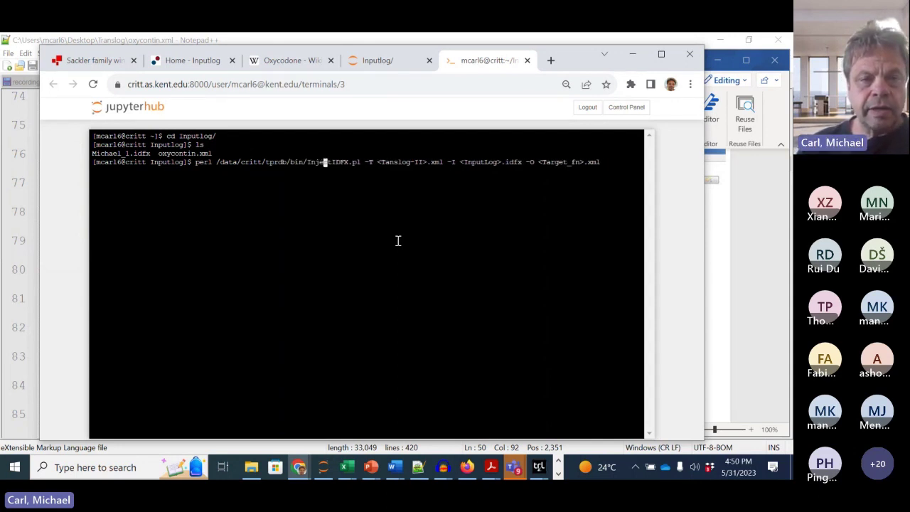
pyautogui.write('pl')
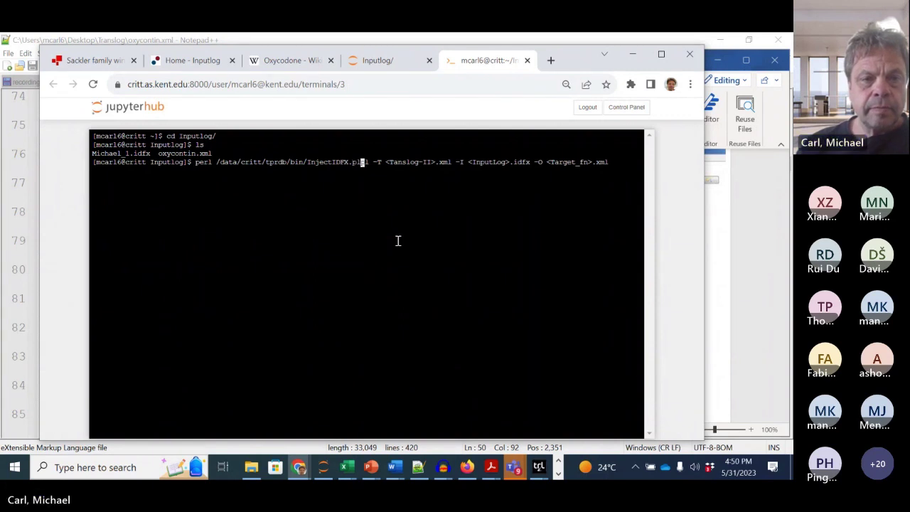
pyautogui.press('Delete')
pyautogui.press('Delete')
# Step: Replace the placeholders with -T oxycontin.xml and -I Michael_1.idfx
pyautogui.press('Right')
pyautogui.press('Right')
pyautogui.press('Right')
pyautogui.press('Right')
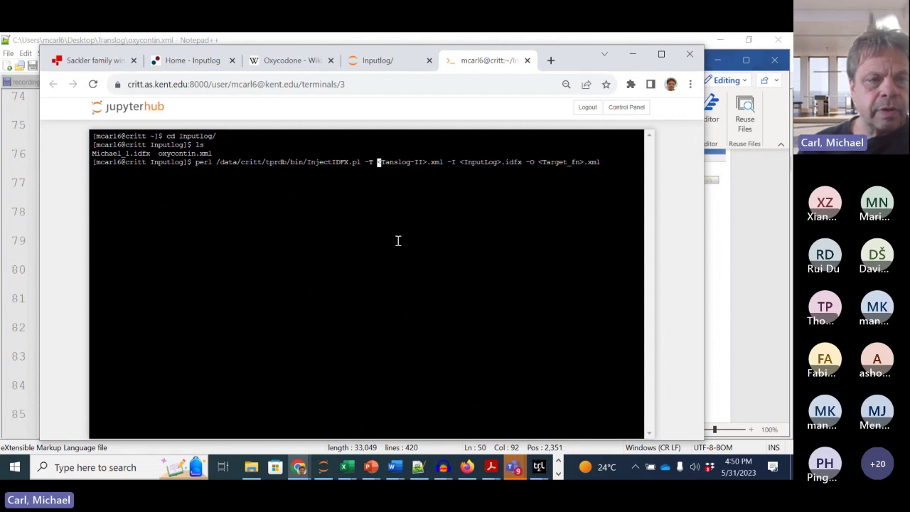
pyautogui.write('o')
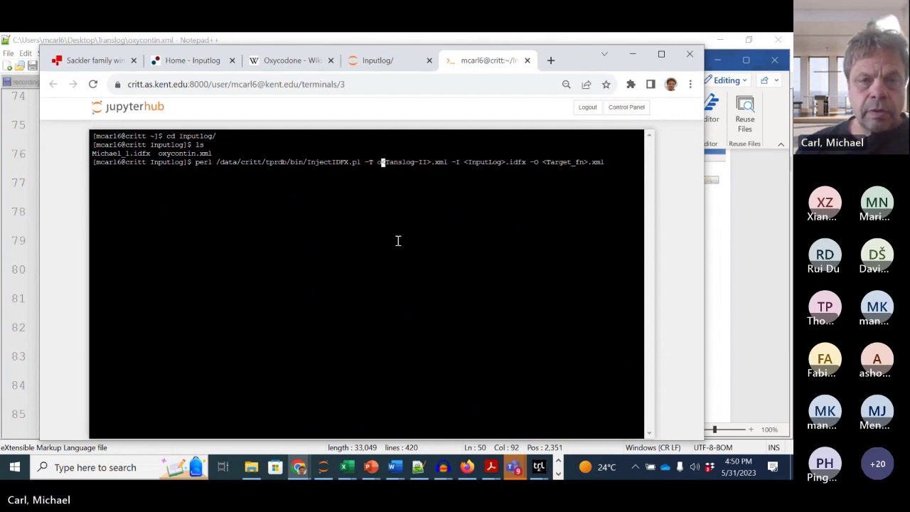
pyautogui.press('Tab')
pyautogui.press('Delete')
pyautogui.press('Delete')
pyautogui.press('Delete')
pyautogui.press('Delete')
pyautogui.press('Delete')
pyautogui.press('Delete')
pyautogui.press('Delete')
pyautogui.press('Delete')
pyautogui.press('Delete')
pyautogui.press('Delete')
pyautogui.press('Delete')
pyautogui.press('Delete')
pyautogui.press('Delete')
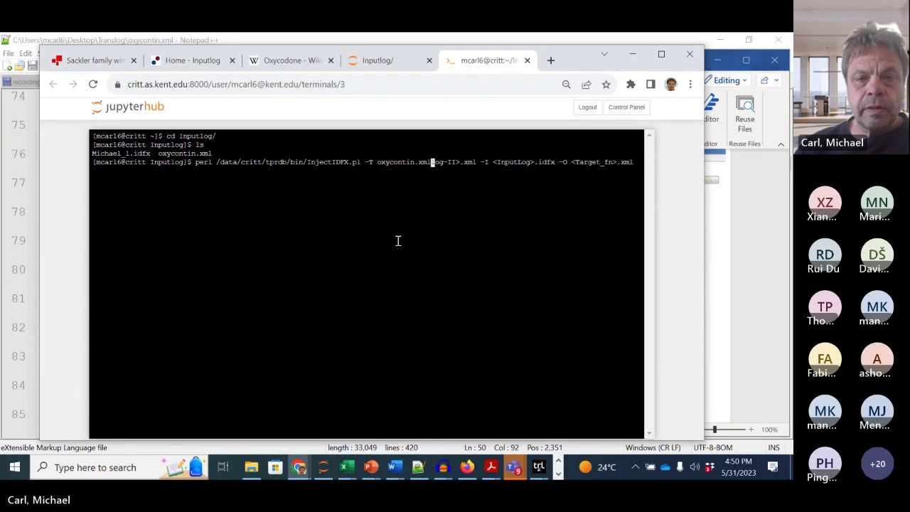
pyautogui.press('Delete')
pyautogui.press('Delete')
pyautogui.press('Delete')
pyautogui.press('Delete')
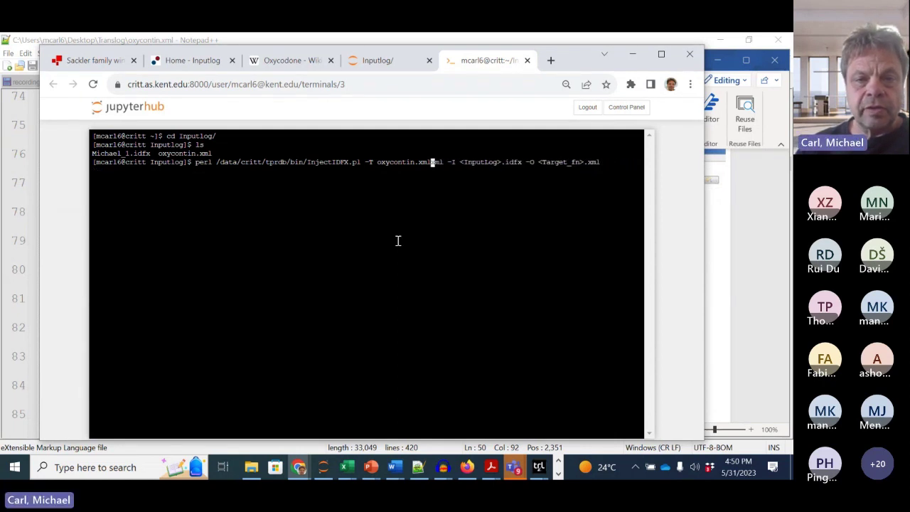
pyautogui.press('Right')
pyautogui.press('Right')
pyautogui.press('Right')
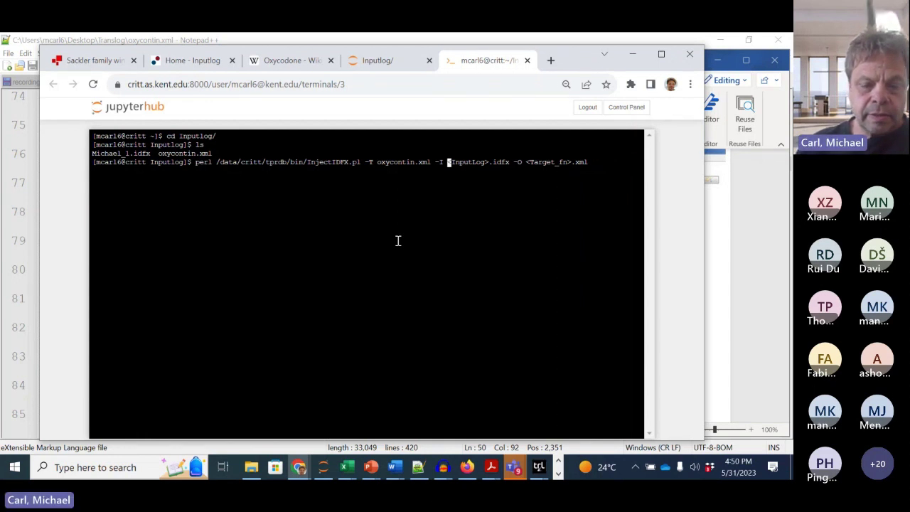
pyautogui.write('M')
pyautogui.press('Tab')
pyautogui.press('Delete')
pyautogui.press('Delete')
pyautogui.press('Delete')
pyautogui.press('Delete')
pyautogui.press('Delete')
pyautogui.press('Delete')
pyautogui.press('Delete')
pyautogui.press('Delete')
pyautogui.press('Delete')
pyautogui.press('Delete')
pyautogui.press('Delete')
pyautogui.press('Delete')
pyautogui.press('Delete')
pyautogui.press('Delete')
pyautogui.press('Delete')
# Step: Replace <Target_fn> with P01_Eil1 after -O and run the merge command
pyautogui.press('Right')
pyautogui.press('Right')
pyautogui.press('Right')
pyautogui.press('Right')
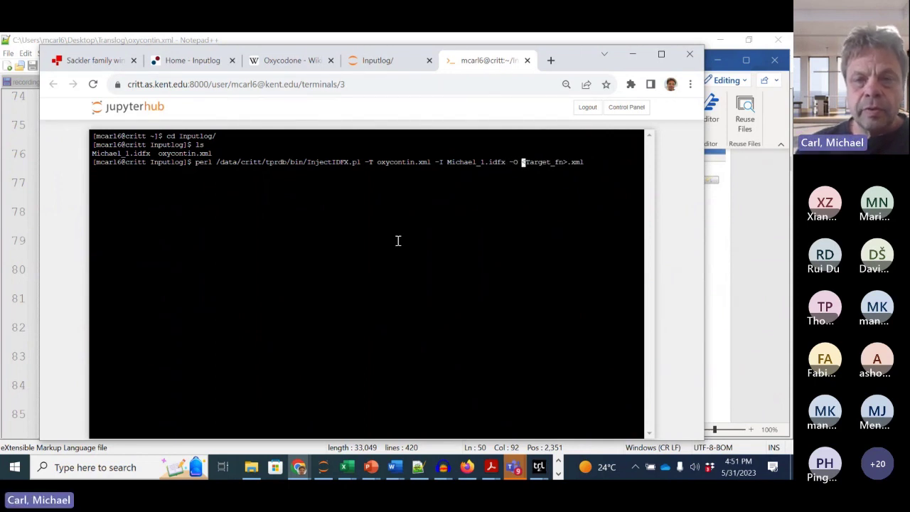
pyautogui.press('Delete')
pyautogui.press('Delete')
pyautogui.press('Delete')
pyautogui.press('Delete')
pyautogui.press('Delete')
pyautogui.press('Delete')
pyautogui.press('Delete')
pyautogui.press('Delete')
pyautogui.press('Delete')
pyautogui.press('Delete')
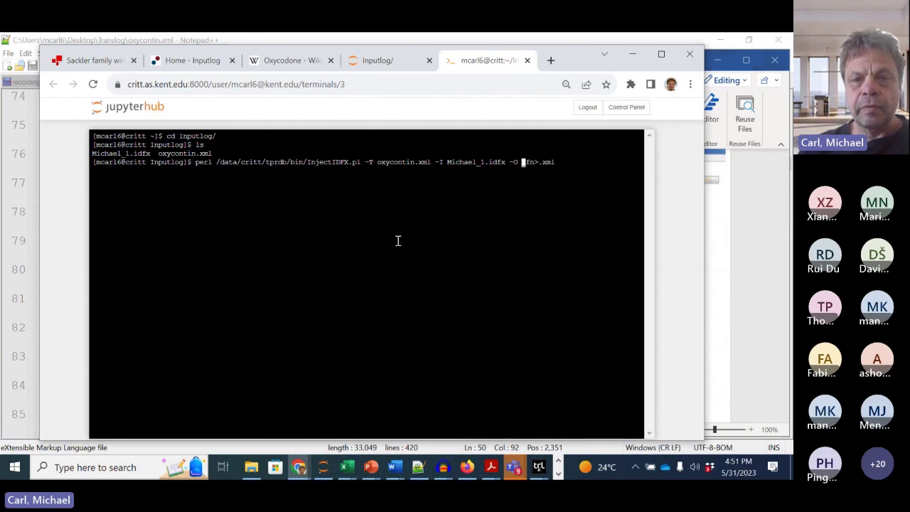
pyautogui.press('Delete')
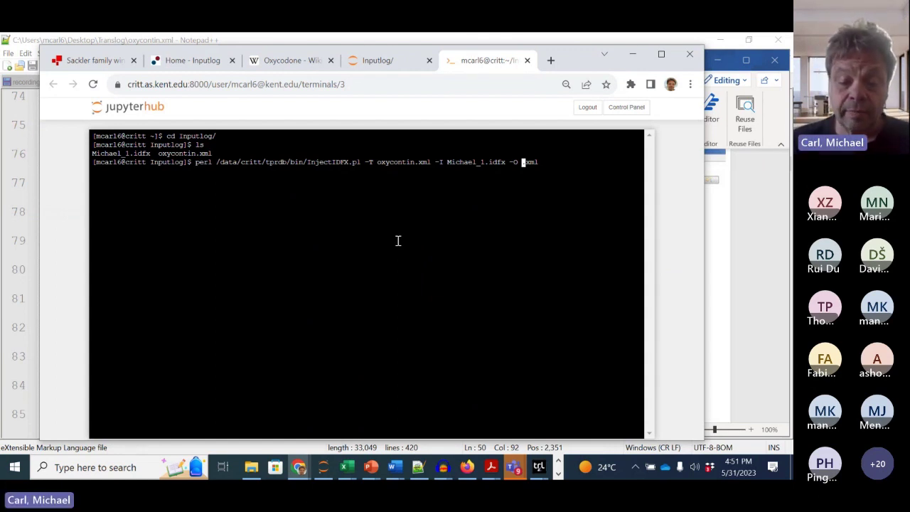
pyautogui.write('P01_')
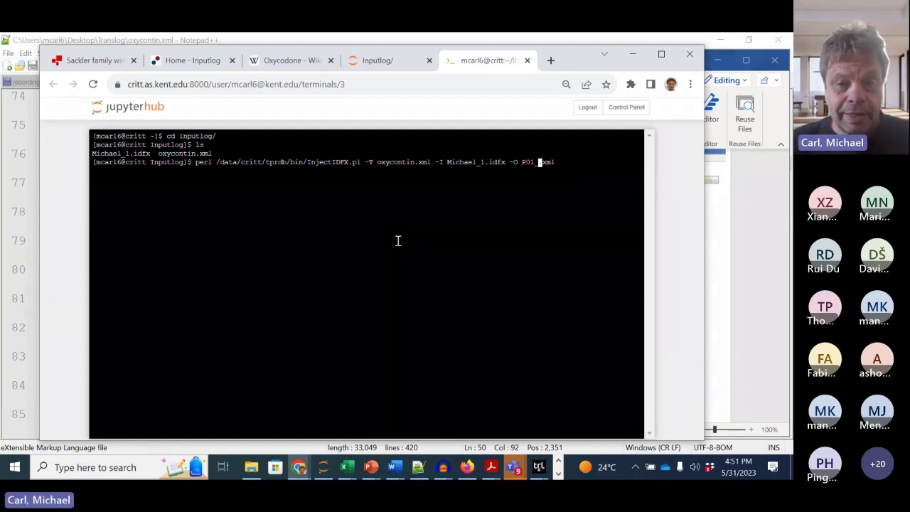
pyautogui.write('E')
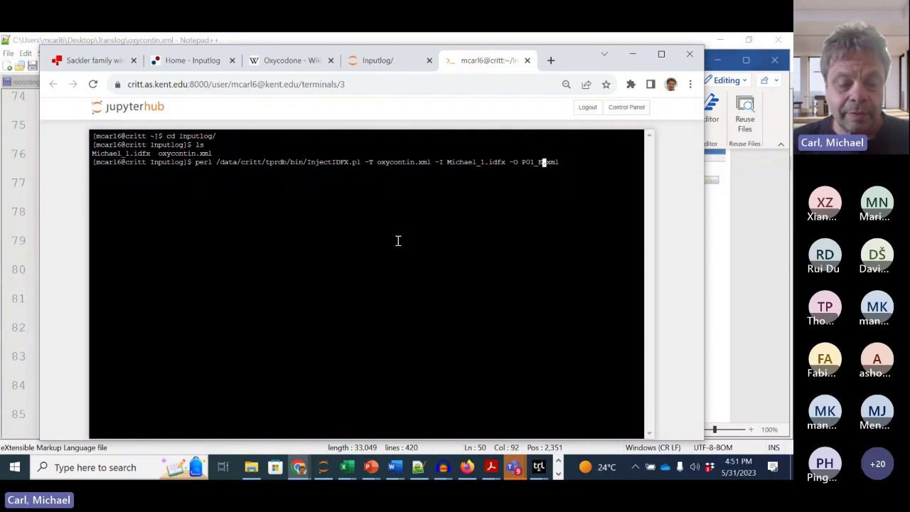
pyautogui.write('inp')
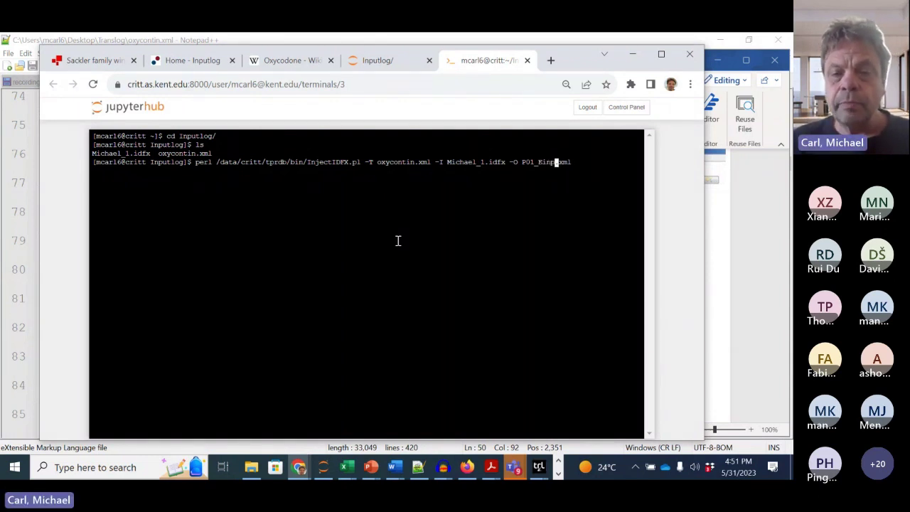
pyautogui.press('BackSpace')
pyautogui.press('BackSpace')
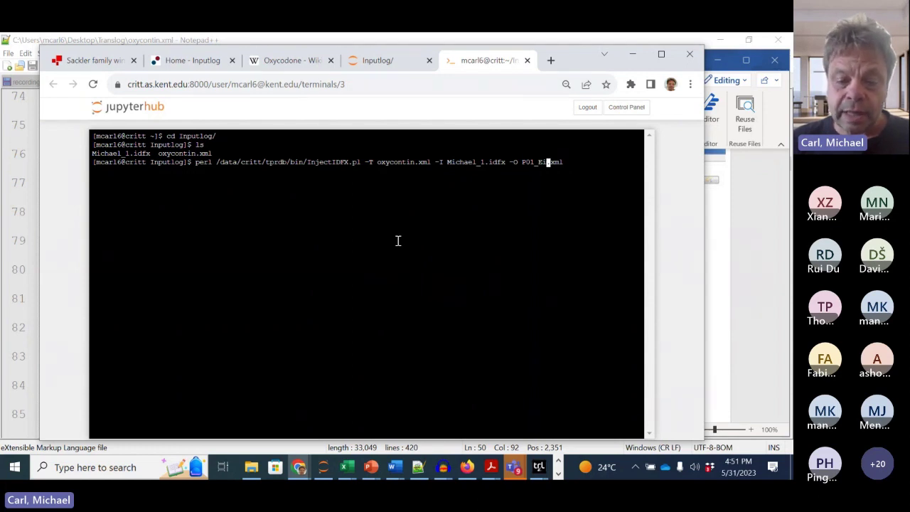
pyautogui.write('l')
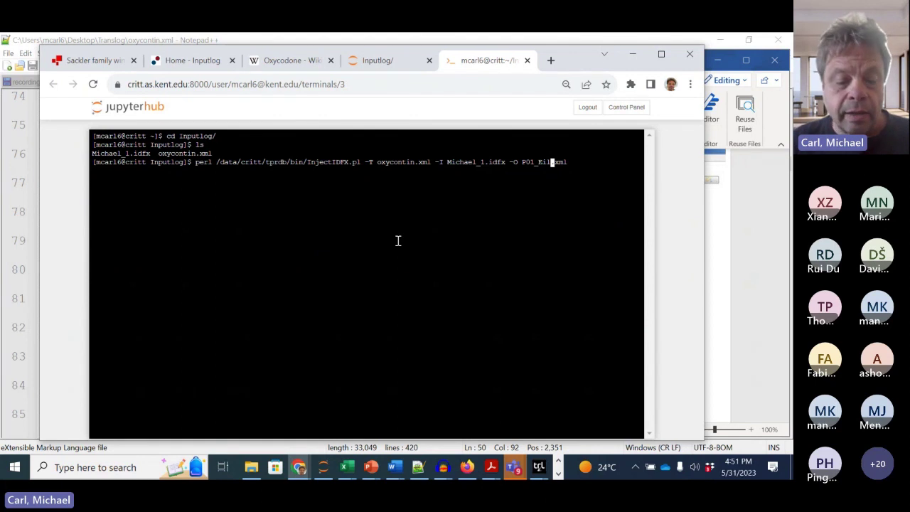
pyautogui.write('l')
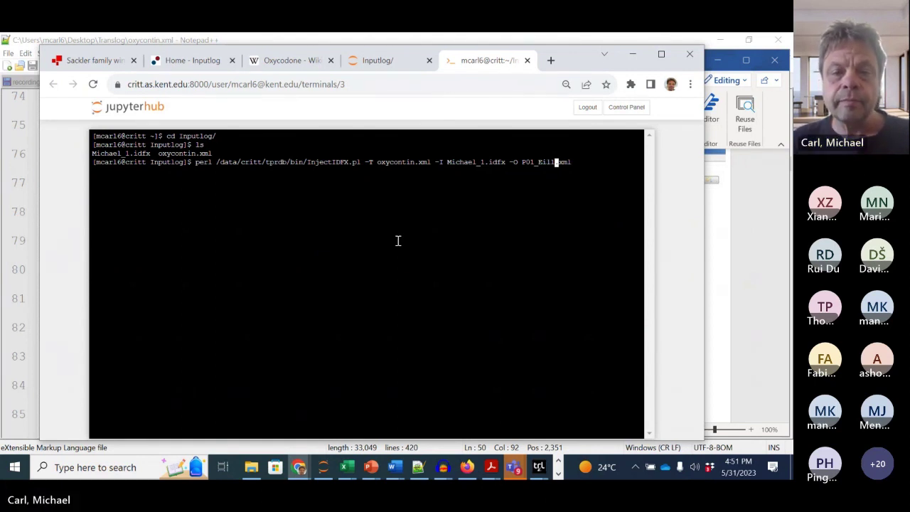
pyautogui.press('Return')
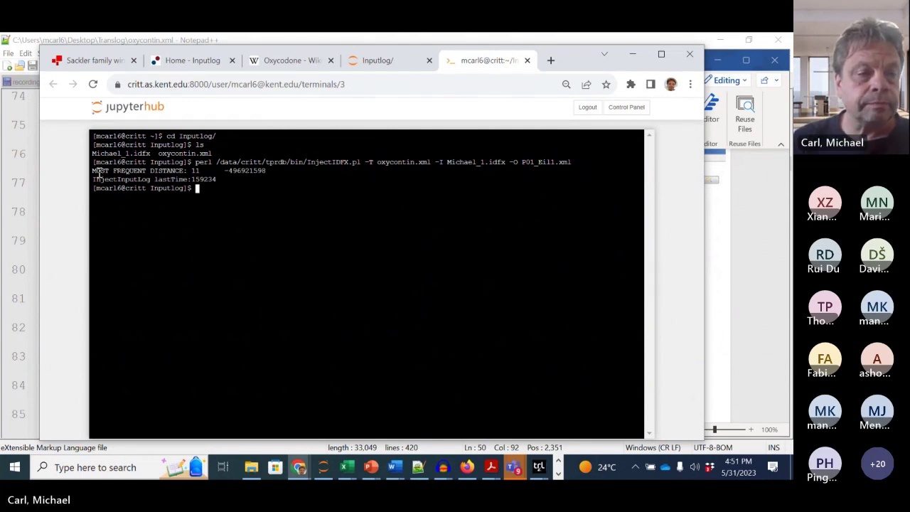
pyautogui.moveTo(93, 171); pyautogui.dragTo(189, 171)
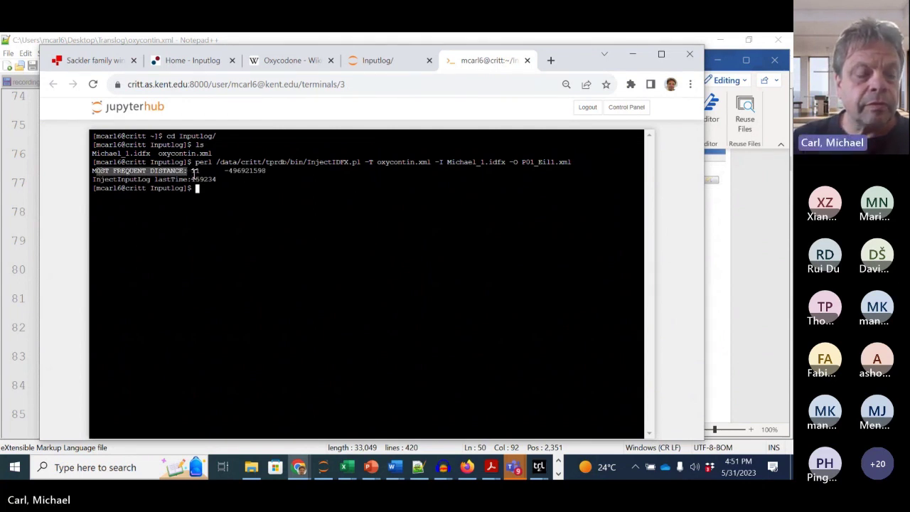
pyautogui.click(190, 174)
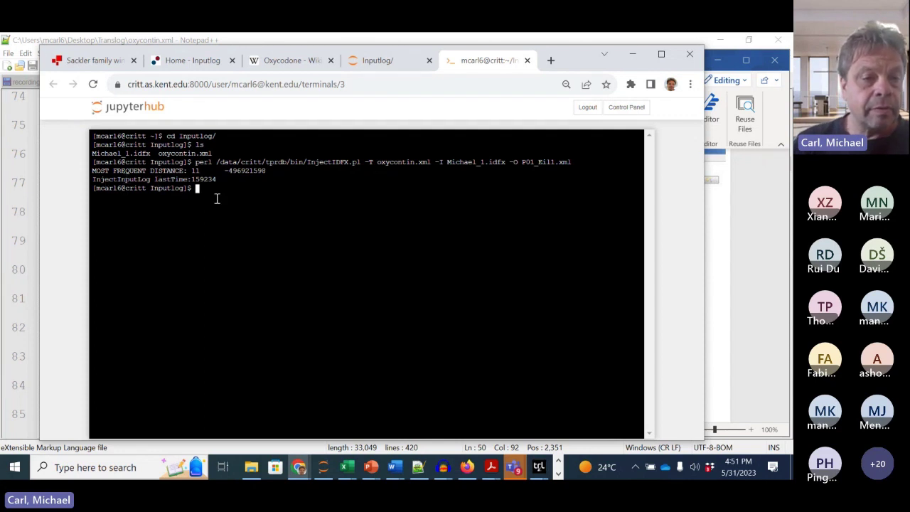
pyautogui.moveTo(190, 179); pyautogui.dragTo(214, 184)
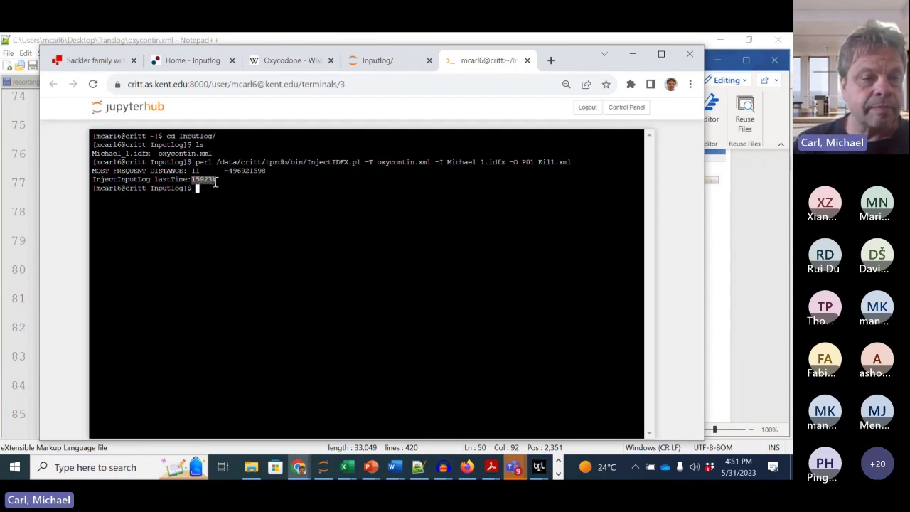
pyautogui.click(207, 183)
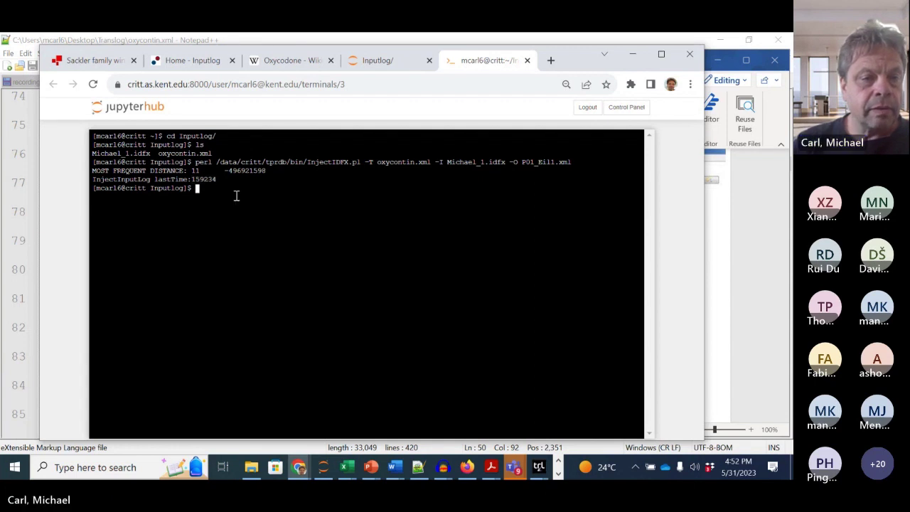
pyautogui.moveTo(223, 171); pyautogui.dragTo(265, 176)
pyautogui.click(305, 252)
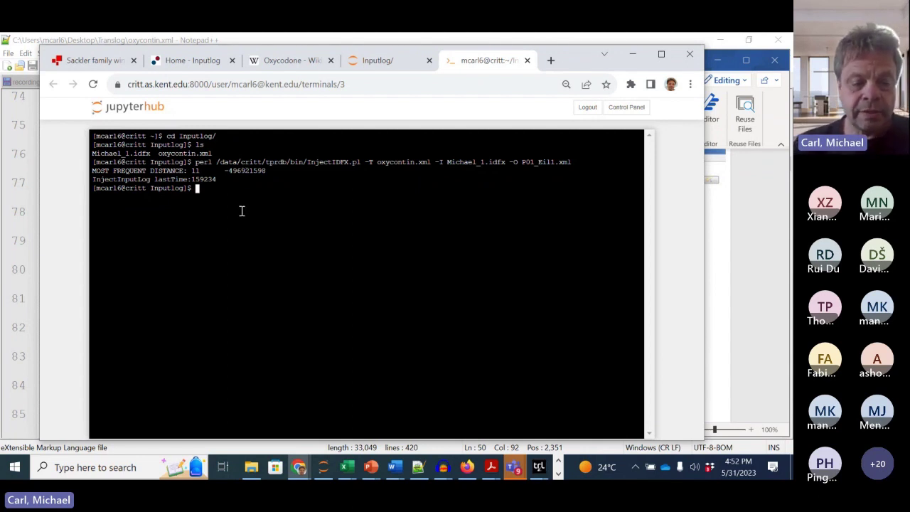
# Step: Open P01_Eil1.xml in vi and move down to the first focus entry
pyautogui.write('vi ')
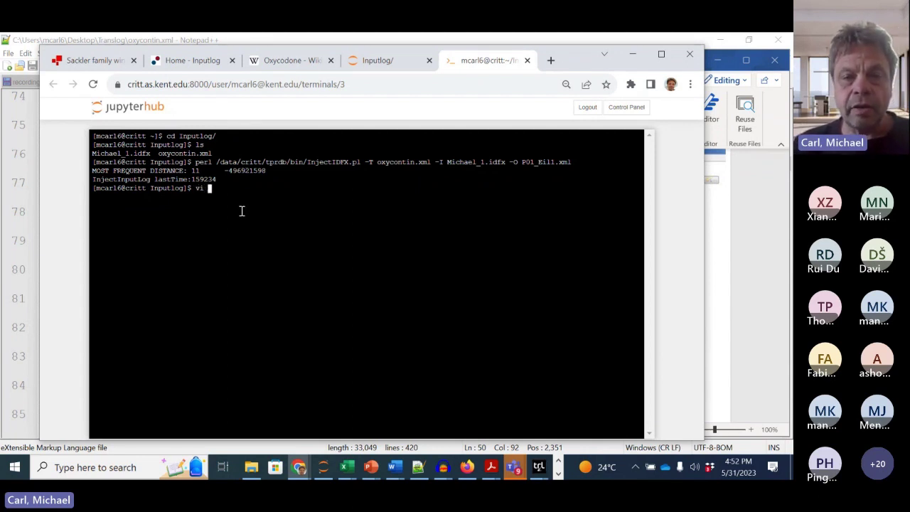
pyautogui.write('P01')
pyautogui.press('Tab')
pyautogui.press('Return')
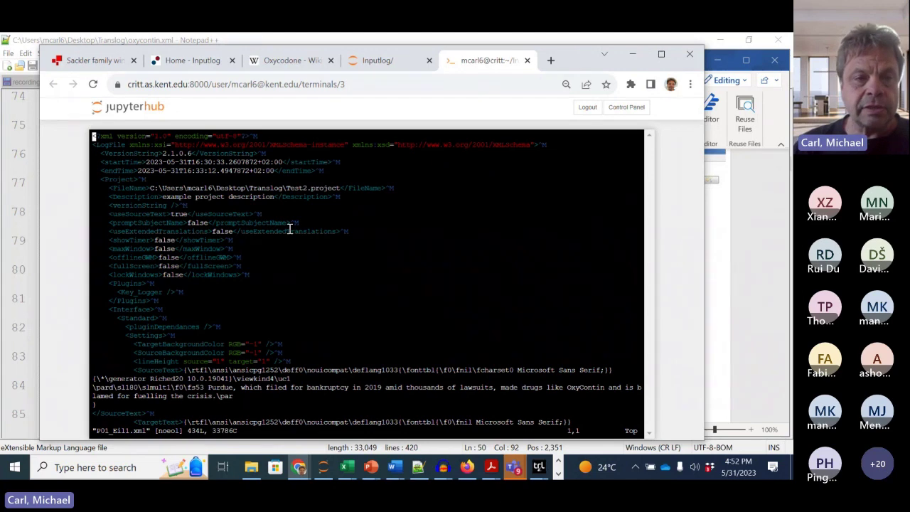
pyautogui.press('Down')
pyautogui.press('Down')
pyautogui.press('Down')
pyautogui.press('Down')
pyautogui.press('Down')
pyautogui.press('Down')
pyautogui.press('Down')
pyautogui.press('Down')
pyautogui.press('Down')
pyautogui.press('Down')
pyautogui.press('Down')
pyautogui.press('Down')
pyautogui.press('Down')
pyautogui.press('Down')
pyautogui.press('Down')
pyautogui.press('Down')
pyautogui.press('Down')
pyautogui.press('Down')
pyautogui.press('Down')
pyautogui.press('Down')
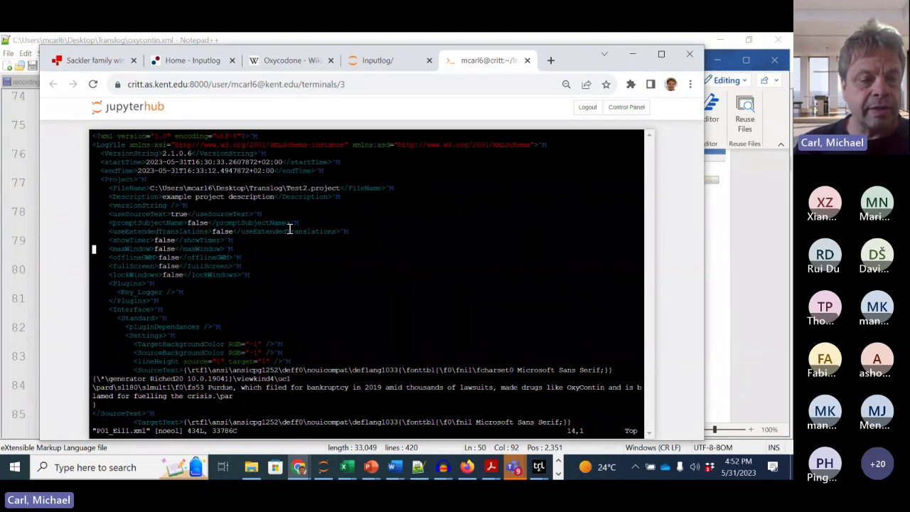
pyautogui.press('Down')
pyautogui.press('Down')
pyautogui.press('Down')
pyautogui.press('Down')
pyautogui.press('Down')
pyautogui.press('Down')
pyautogui.press('Down')
pyautogui.press('Down')
pyautogui.press('Down')
pyautogui.press('Down')
pyautogui.press('Down')
pyautogui.press('Down')
pyautogui.press('Down')
pyautogui.press('Down')
pyautogui.press('Down')
pyautogui.press('Down')
pyautogui.press('Down')
pyautogui.press('Down')
pyautogui.press('Down')
pyautogui.press('Down')
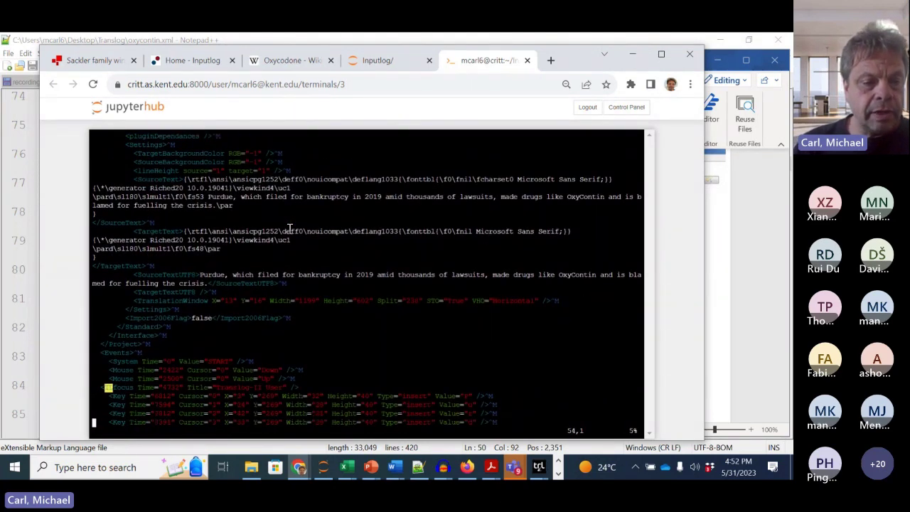
pyautogui.press('Down')
pyautogui.press('Down')
pyautogui.press('Down')
pyautogui.press('Down')
pyautogui.press('Down')
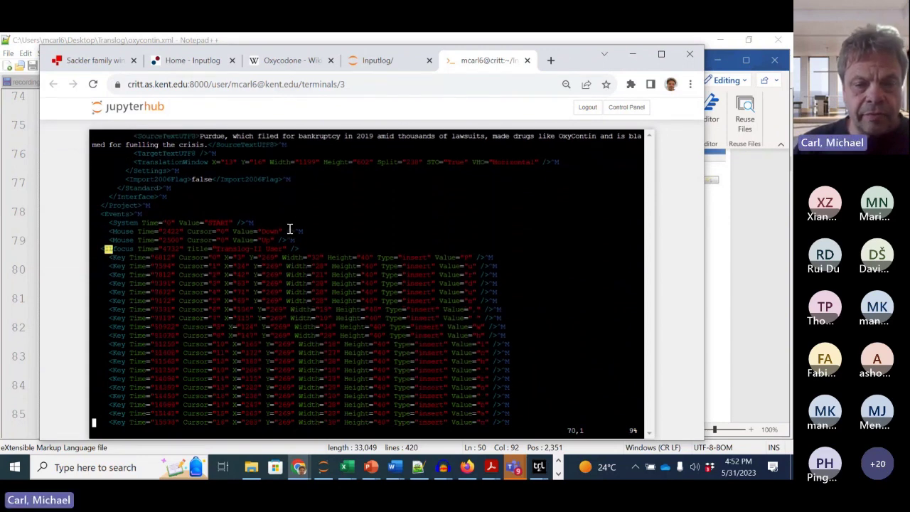
pyautogui.press('Down')
pyautogui.press('Down')
pyautogui.press('Down')
pyautogui.press('Down')
pyautogui.press('Down')
pyautogui.press('Down')
pyautogui.press('Down')
pyautogui.press('Down')
pyautogui.press('Down')
pyautogui.press('Down')
pyautogui.press('Down')
pyautogui.press('Down')
pyautogui.press('Down')
pyautogui.press('Down')
pyautogui.press('Down')
pyautogui.press('Down')
pyautogui.press('Down')
pyautogui.press('Down')
pyautogui.press('Down')
pyautogui.press('Down')
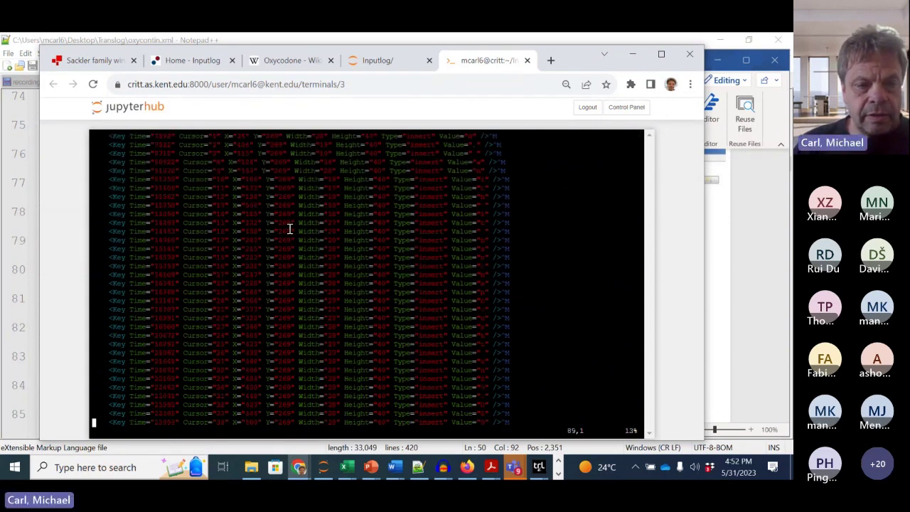
pyautogui.press('Down')
pyautogui.press('Down')
pyautogui.press('Down')
pyautogui.press('Down')
pyautogui.press('Down')
pyautogui.press('Down')
pyautogui.press('Down')
pyautogui.press('Down')
pyautogui.press('Down')
pyautogui.press('Down')
pyautogui.press('Down')
pyautogui.press('Down')
pyautogui.press('Down')
pyautogui.press('Down')
pyautogui.press('Down')
pyautogui.press('Down')
pyautogui.press('Down')
pyautogui.press('Down')
pyautogui.press('Down')
pyautogui.press('Down')
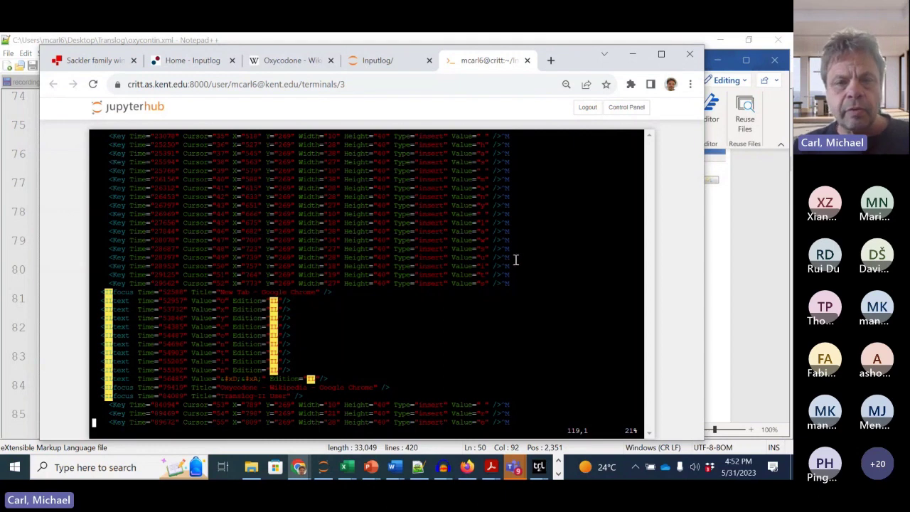
pyautogui.press('Up')
pyautogui.press('Up')
pyautogui.press('Up')
pyautogui.press('Up')
pyautogui.press('Up')
pyautogui.press('Up')
pyautogui.press('Up')
pyautogui.press('Up')
pyautogui.press('Up')
pyautogui.press('Up')
pyautogui.press('Up')
pyautogui.press('Up')
pyautogui.press('Up')
pyautogui.press('Up')
pyautogui.press('Up')
pyautogui.press('Up')
pyautogui.press('Up')
pyautogui.press('Up')
pyautogui.press('Up')
pyautogui.press('Up')
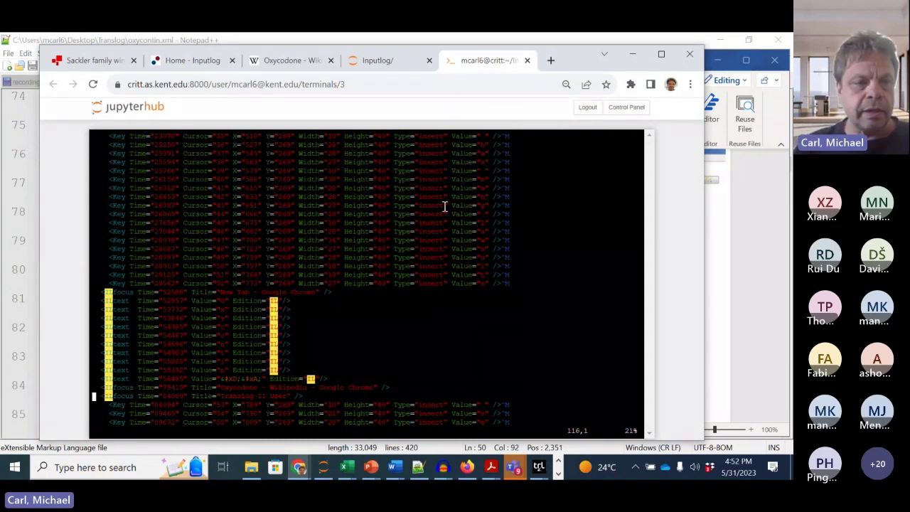
pyautogui.press('Down')
pyautogui.press('Down')
pyautogui.press('Down')
pyautogui.press('Down')
pyautogui.press('Down')
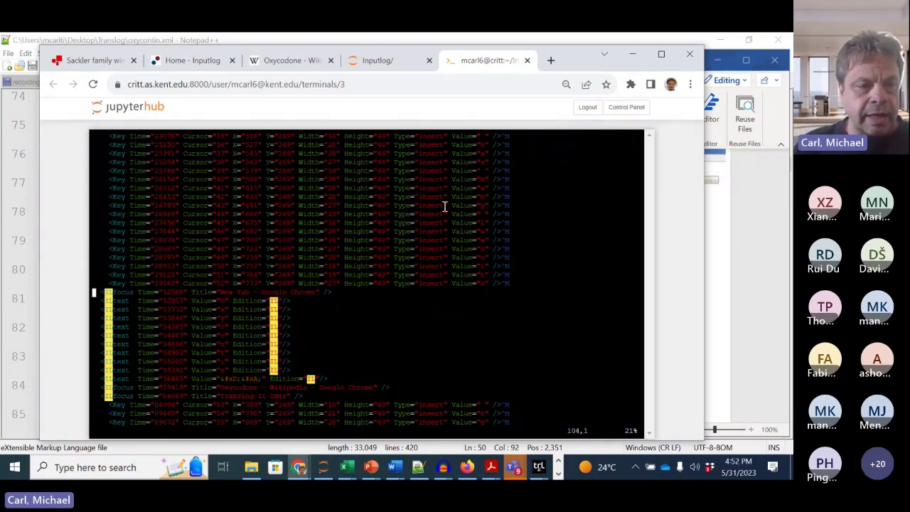
# Step: Highlight the focus element on line 81 and its New Tab window title
pyautogui.doubleClick(118, 292)
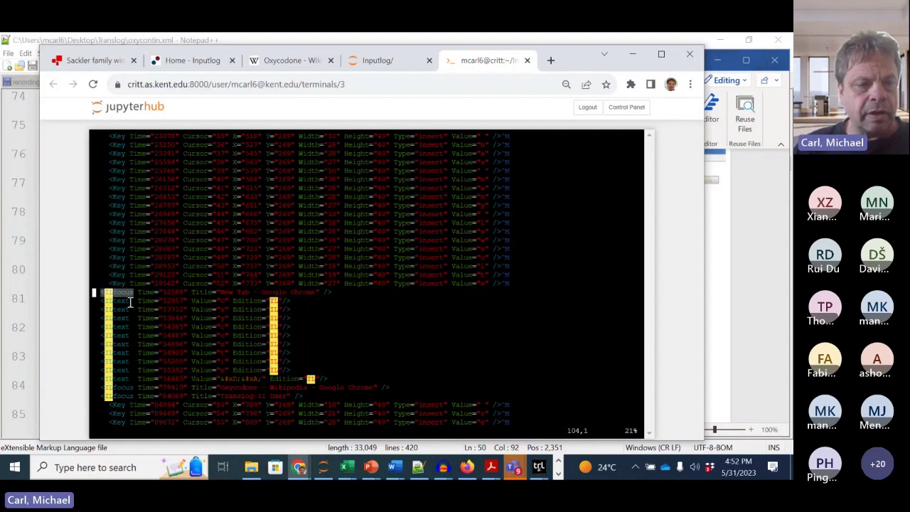
pyautogui.click(118, 292)
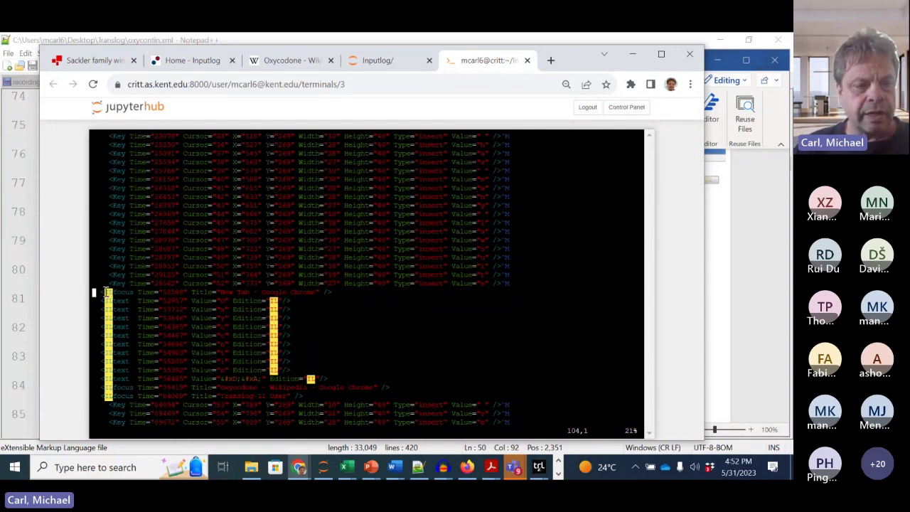
pyautogui.moveTo(225, 291); pyautogui.dragTo(301, 297)
pyautogui.click(301, 296)
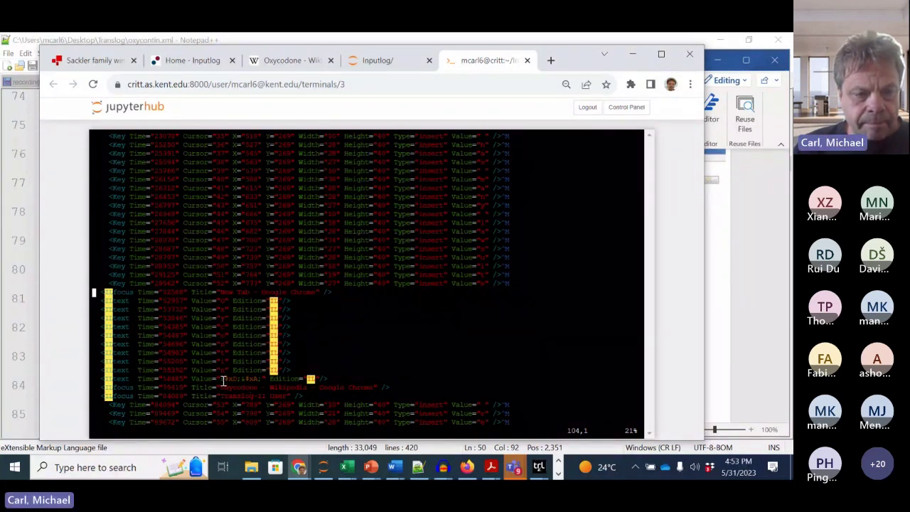
pyautogui.moveTo(229, 380); pyautogui.dragTo(252, 380)
pyautogui.click(308, 367)
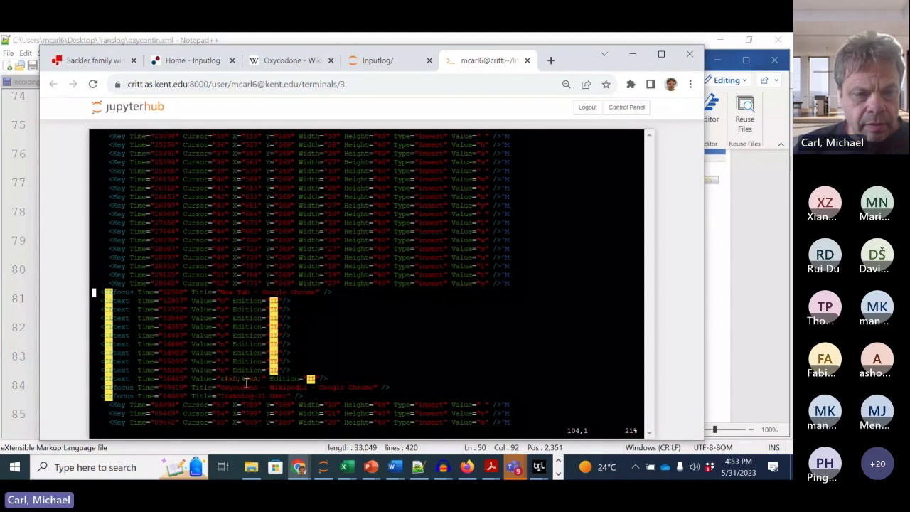
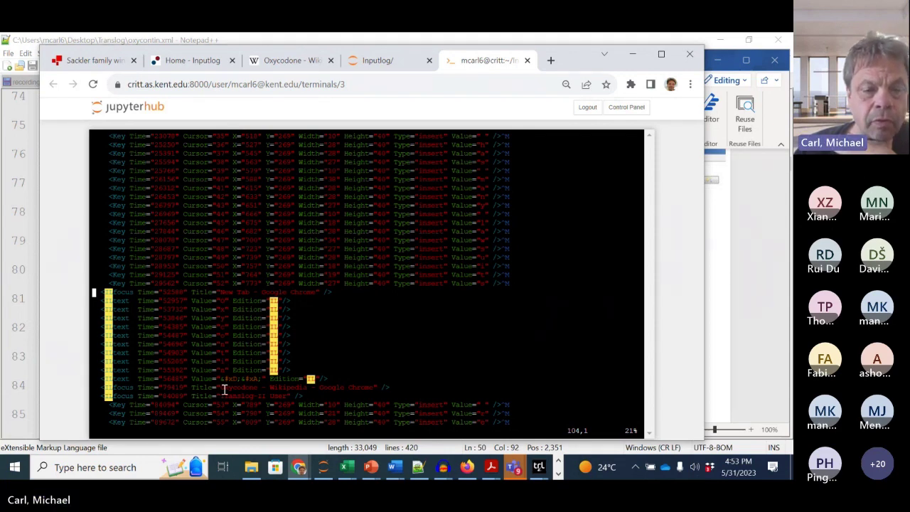
# Step: Highlight the Oxycodone and Translog-II User window titles and Time values in the P01_Eil1.xml log
pyautogui.moveTo(223, 389); pyautogui.dragTo(281, 385)
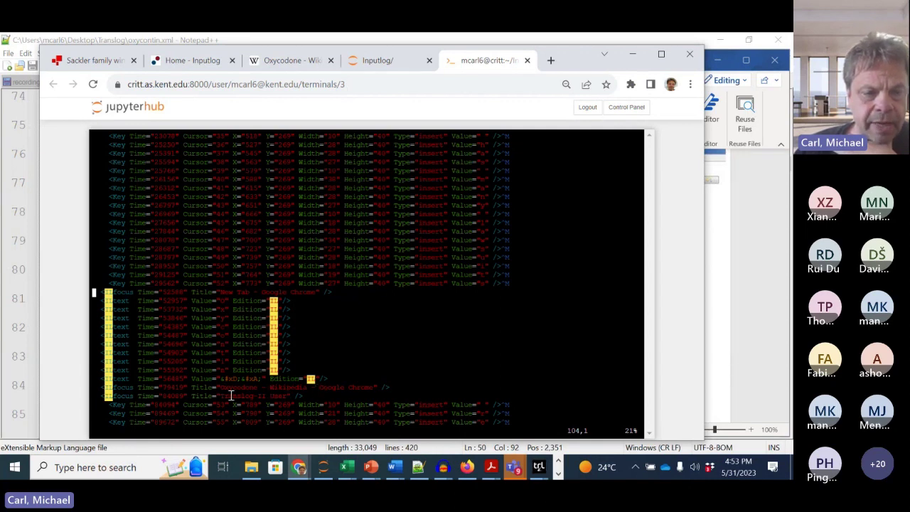
pyautogui.doubleClick(174, 388)
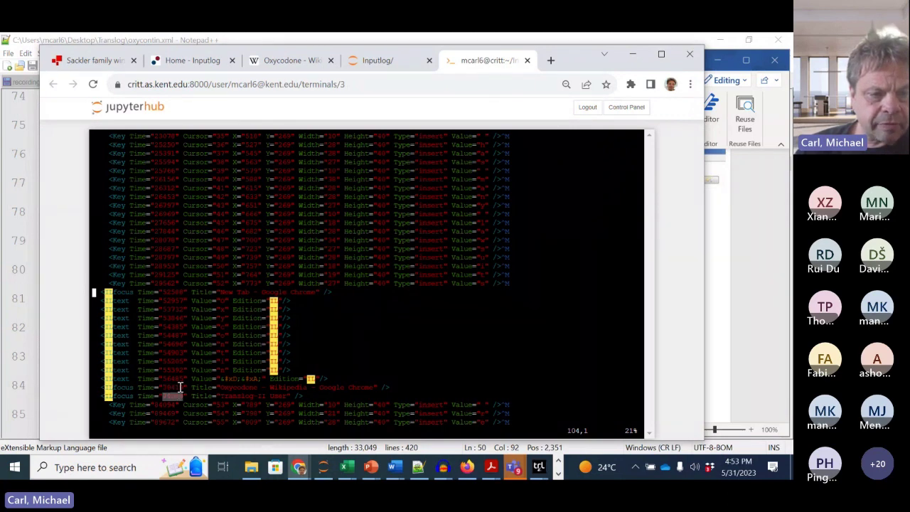
pyautogui.click(235, 387)
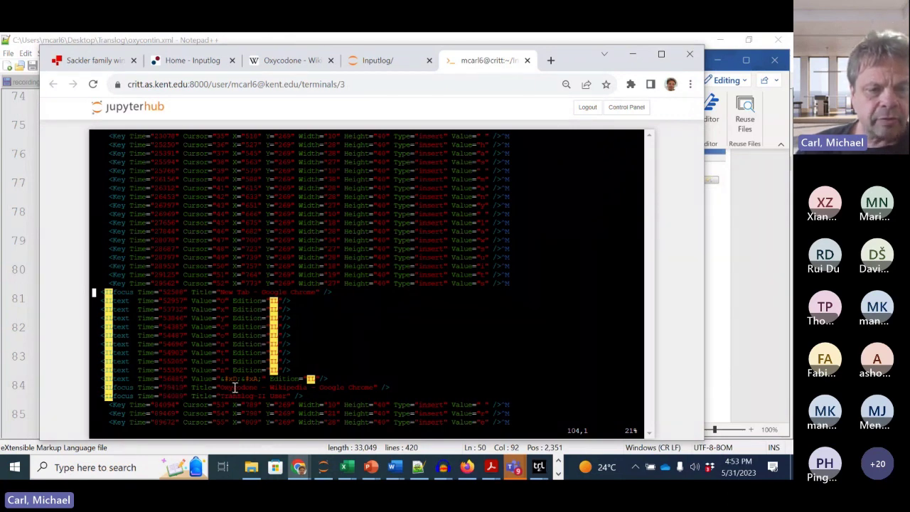
pyautogui.moveTo(217, 388); pyautogui.dragTo(381, 389)
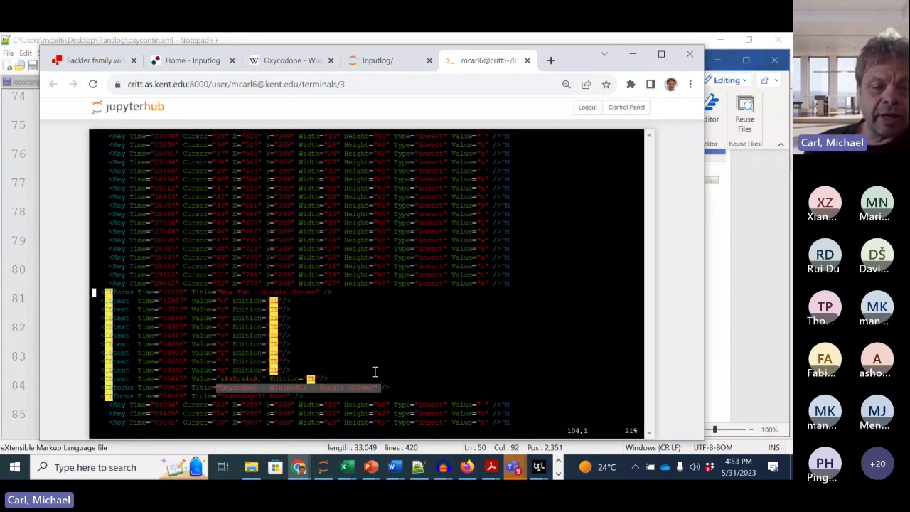
pyautogui.click(244, 387)
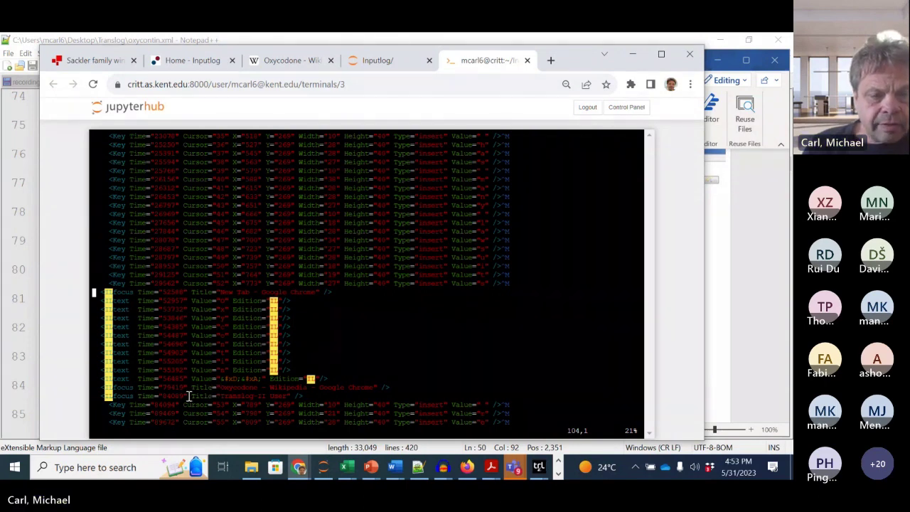
pyautogui.moveTo(187, 396); pyautogui.dragTo(288, 398)
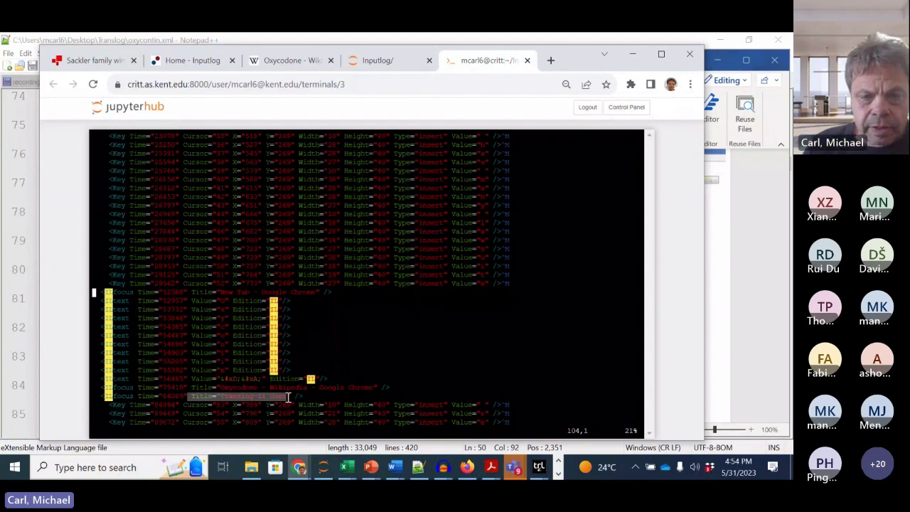
pyautogui.click(288, 398)
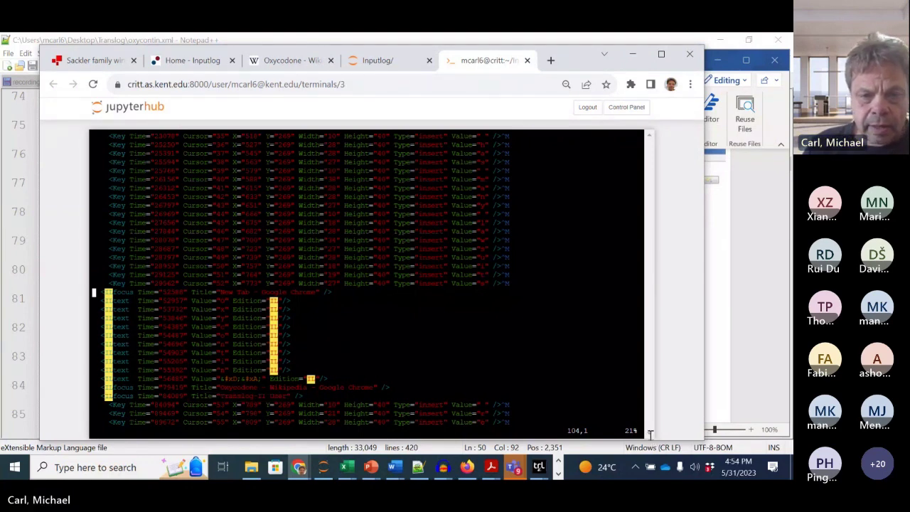
pyautogui.press('Down')
pyautogui.press('Down')
pyautogui.press('Down')
pyautogui.press('Down')
pyautogui.press('Down')
pyautogui.press('Down')
pyautogui.press('Down')
pyautogui.press('Down')
pyautogui.press('Down')
pyautogui.press('Down')
pyautogui.press('Down')
pyautogui.press('Down')
pyautogui.press('Down')
pyautogui.press('Down')
pyautogui.press('Down')
pyautogui.press('Down')
pyautogui.press('Down')
pyautogui.press('Down')
pyautogui.press('Down')
pyautogui.press('Down')
pyautogui.press('Down')
pyautogui.press('Down')
pyautogui.press('Down')
pyautogui.press('Down')
pyautogui.press('Down')
pyautogui.press('Down')
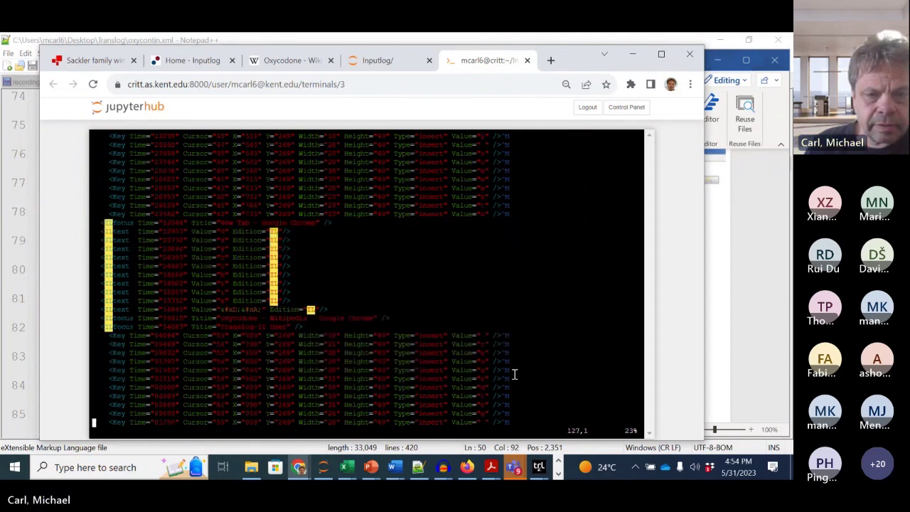
pyautogui.press('Down')
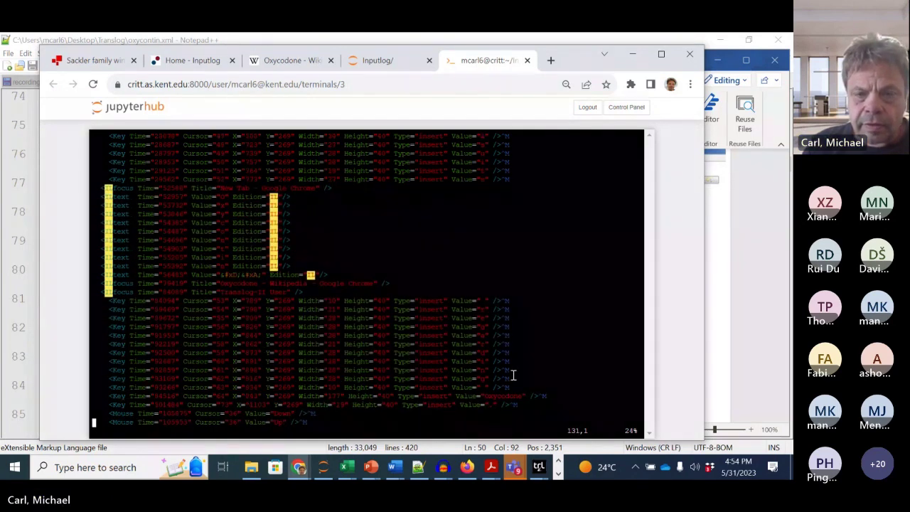
pyautogui.doubleClick(496, 395)
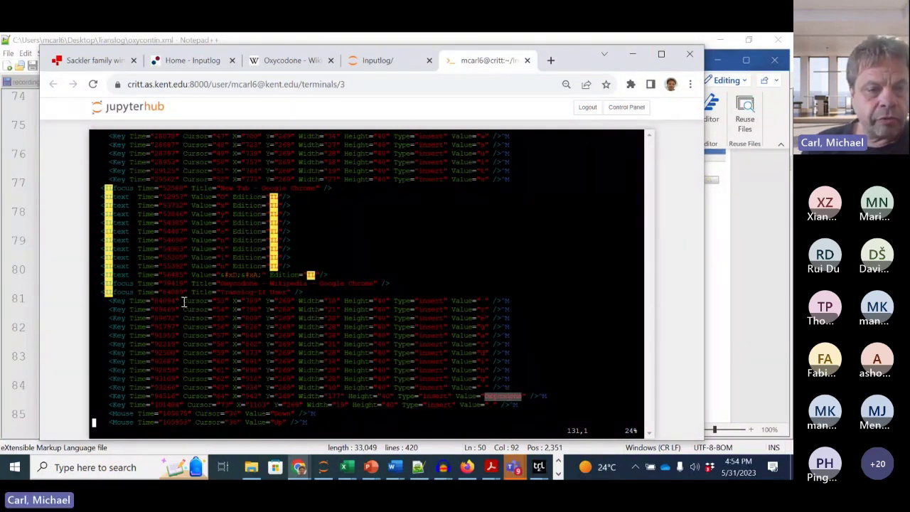
pyautogui.moveTo(220, 293); pyautogui.dragTo(277, 293)
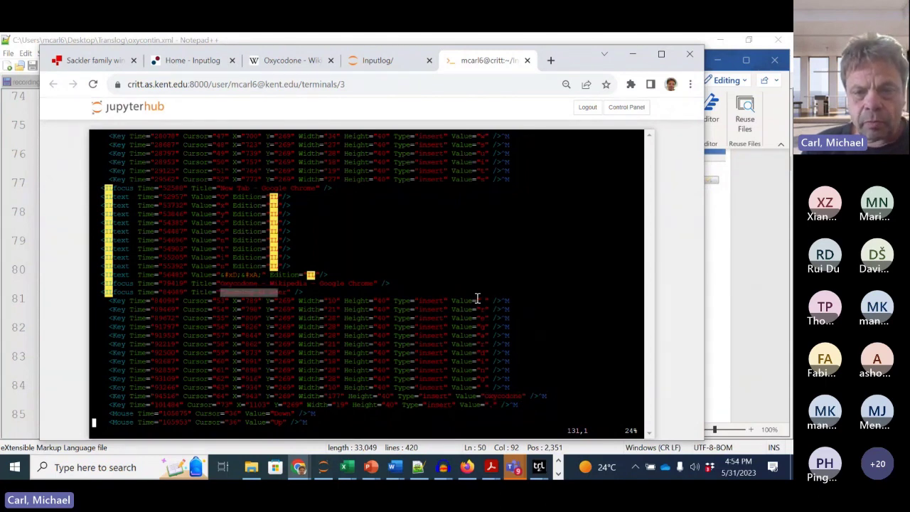
pyautogui.click(494, 394)
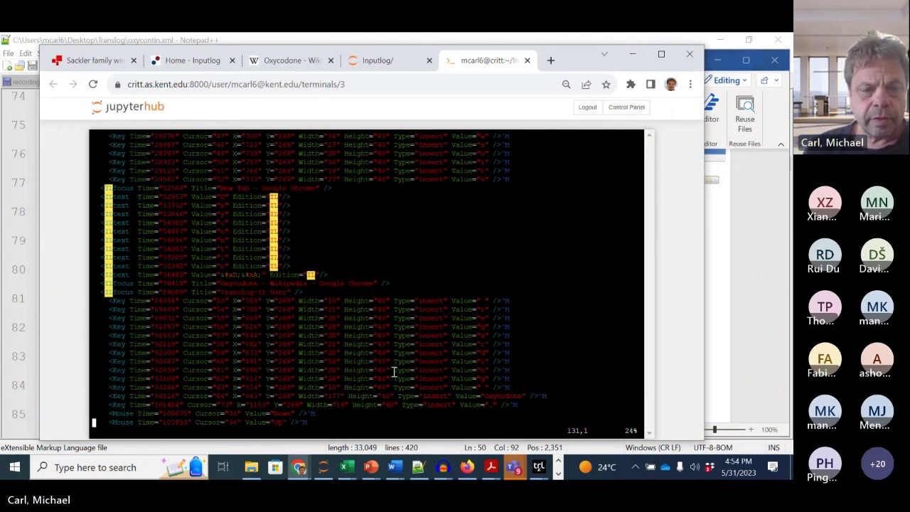
# Step: Move through the keystroke and mouse events to the final text section, then quit with :q
pyautogui.scroll(-3, 393, 371)
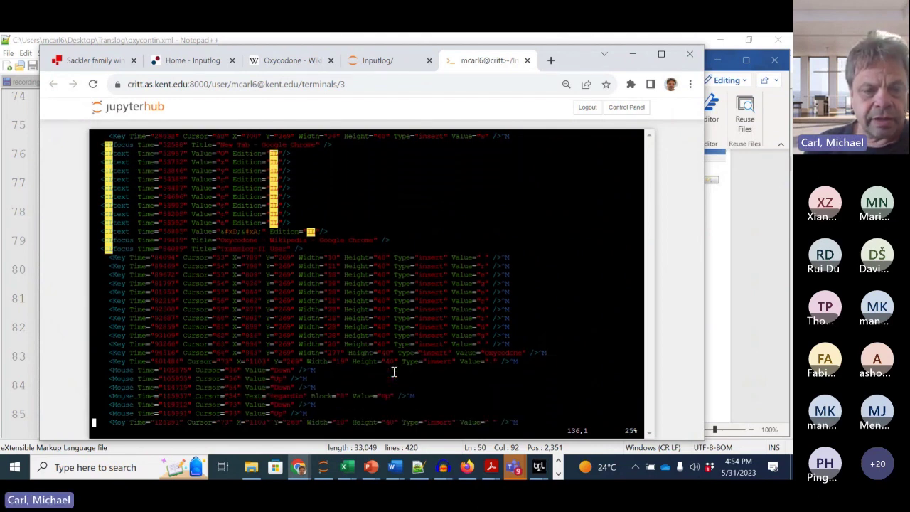
pyautogui.scroll(-3, 393, 371)
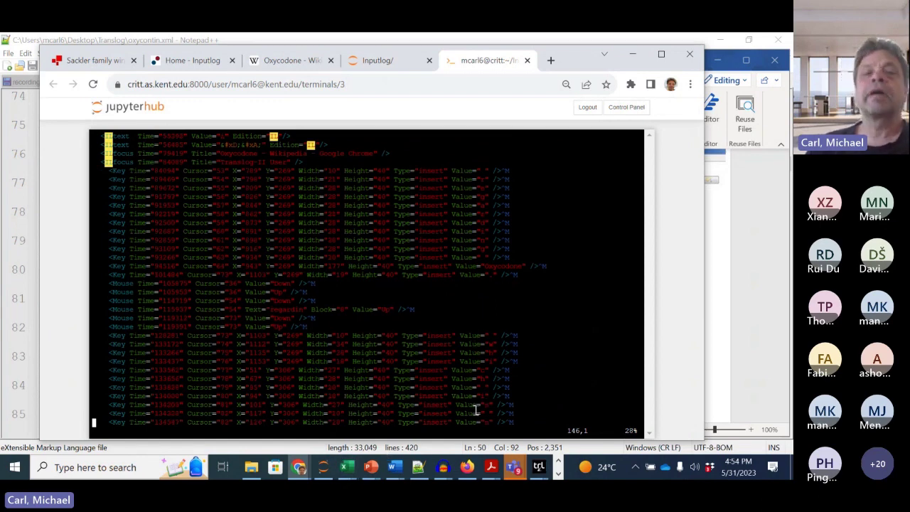
pyautogui.press('Up')
pyautogui.press('Up')
pyautogui.press('Up')
pyautogui.press('Up')
pyautogui.press('Up')
pyautogui.press('Up')
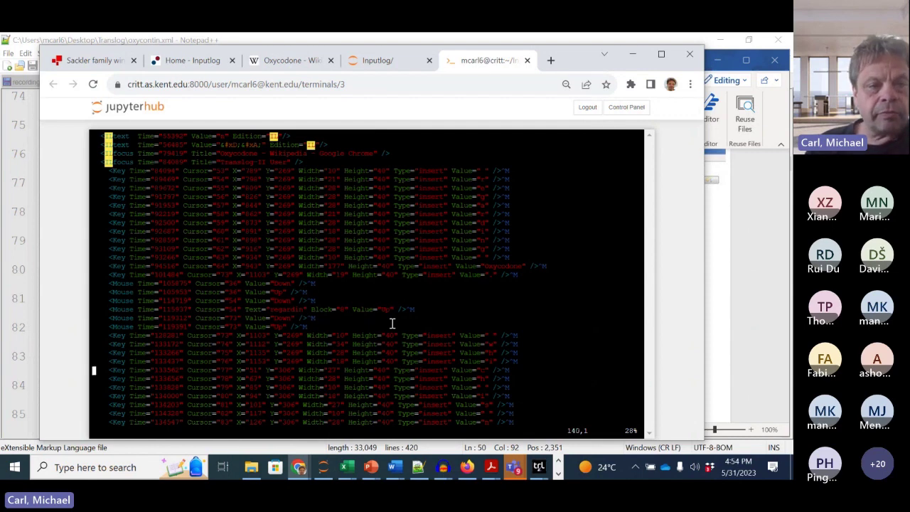
pyautogui.press('Up')
pyautogui.press('Up')
pyautogui.press('Up')
pyautogui.press('Up')
pyautogui.press('Up')
pyautogui.press('Up')
pyautogui.press('Up')
pyautogui.press('Up')
pyautogui.press('Up')
pyautogui.press('Up')
pyautogui.press('Up')
pyautogui.press('Up')
pyautogui.press('Up')
pyautogui.press('Up')
pyautogui.press('Up')
pyautogui.press('Up')
pyautogui.press('Up')
pyautogui.press('Up')
pyautogui.press('Up')
pyautogui.press('Up')
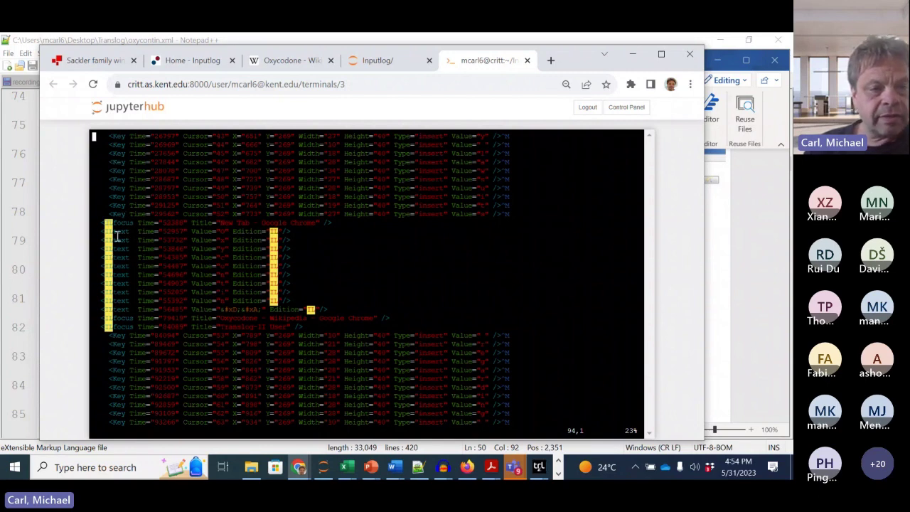
pyautogui.press('Down')
pyautogui.press('Down')
pyautogui.press('Down')
pyautogui.press('Down')
pyautogui.press('Down')
pyautogui.press('Down')
pyautogui.press('Down')
pyautogui.press('Down')
pyautogui.press('Down')
pyautogui.press('Down')
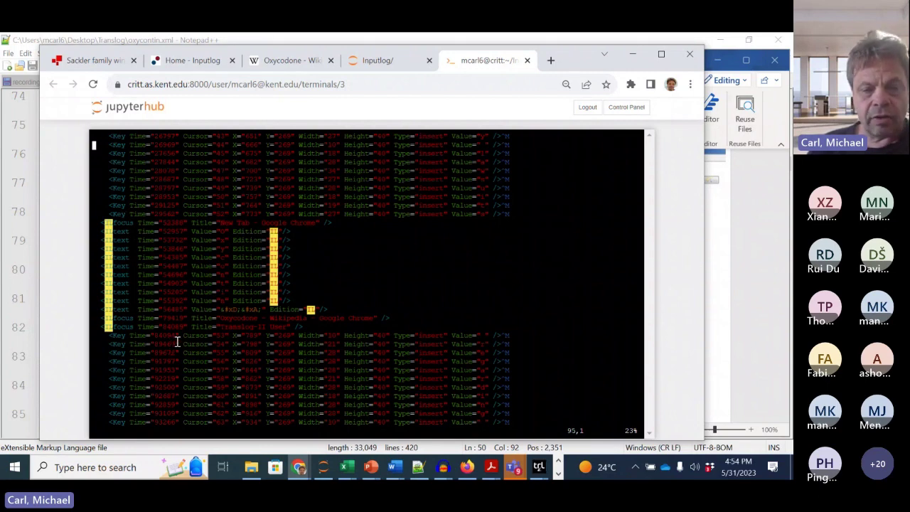
pyautogui.press('Down')
pyautogui.press('Down')
pyautogui.press('Down')
pyautogui.press('Down')
pyautogui.press('Down')
pyautogui.press('Down')
pyautogui.press('Down')
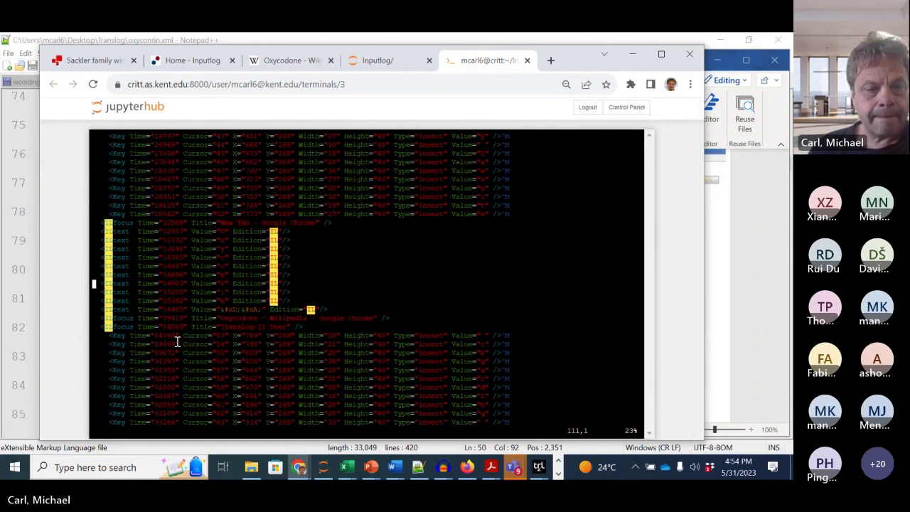
pyautogui.press('Down')
pyautogui.press('Down')
pyautogui.press('Down')
pyautogui.press('Down')
pyautogui.press('Down')
pyautogui.press('Down')
pyautogui.press('Down')
pyautogui.press('Down')
pyautogui.press('Down')
pyautogui.press('Down')
pyautogui.press('Down')
pyautogui.press('Down')
pyautogui.press('Down')
pyautogui.press('Down')
pyautogui.press('Down')
pyautogui.press('Down')
pyautogui.press('Down')
pyautogui.press('Down')
pyautogui.press('Down')
pyautogui.press('Down')
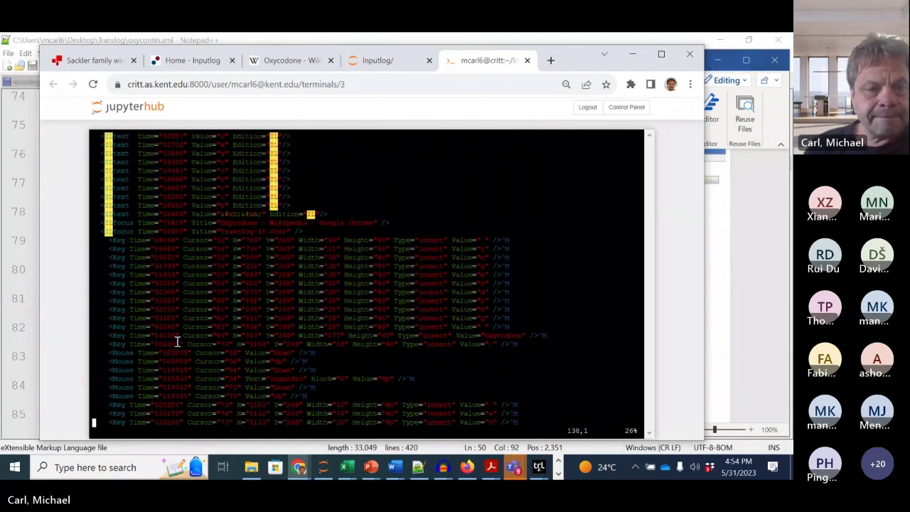
pyautogui.press('Up')
pyautogui.press('Up')
pyautogui.press('Up')
pyautogui.press('Up')
pyautogui.press('Up')
pyautogui.press('Up')
pyautogui.press('Up')
pyautogui.press('Up')
pyautogui.press('Up')
pyautogui.press('Up')
pyautogui.press('Up')
pyautogui.press('Up')
pyautogui.press('Up')
pyautogui.press('Up')
pyautogui.press('Up')
pyautogui.press('Up')
pyautogui.press('Up')
pyautogui.press('Up')
pyautogui.press('Up')
pyautogui.press('Up')
pyautogui.press('Up')
pyautogui.press('Up')
pyautogui.press('Up')
pyautogui.press('Up')
pyautogui.press('Up')
pyautogui.press('Up')
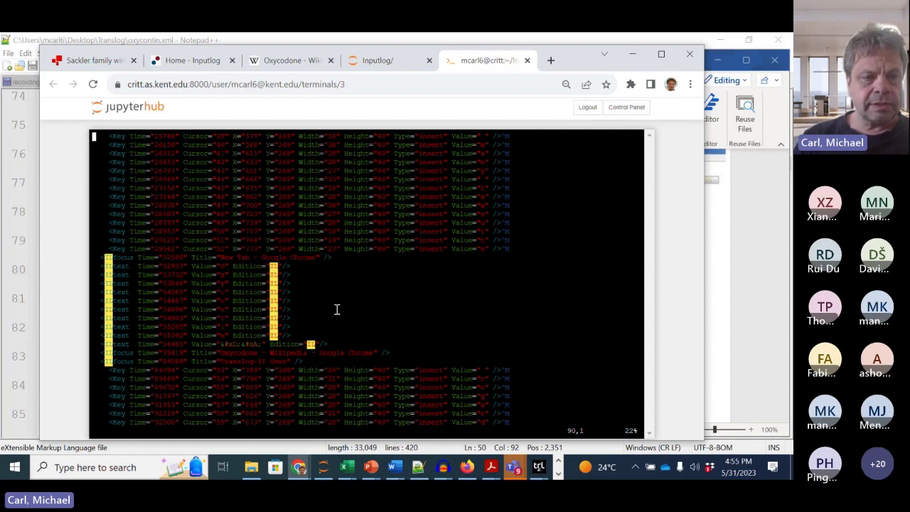
pyautogui.press('pagedown')
pyautogui.press('pagedown')
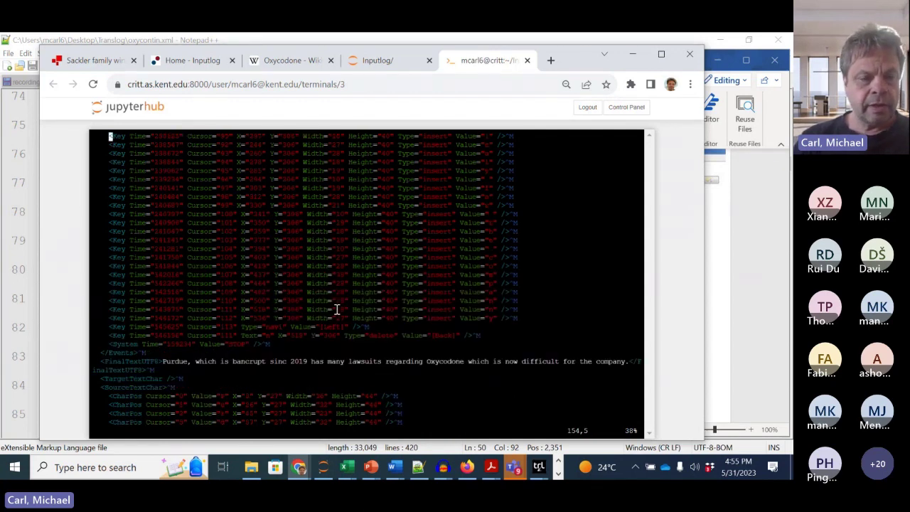
pyautogui.write(':q')
pyautogui.press('Return')
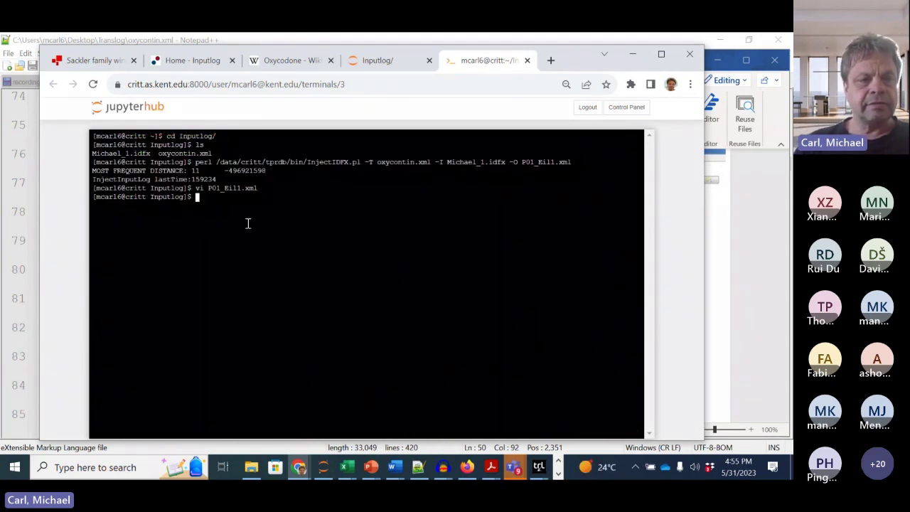
# Step: Download P01_Eil1.xml from the JupyterHub Inputlog file listing
pyautogui.doubleClick(223, 189)
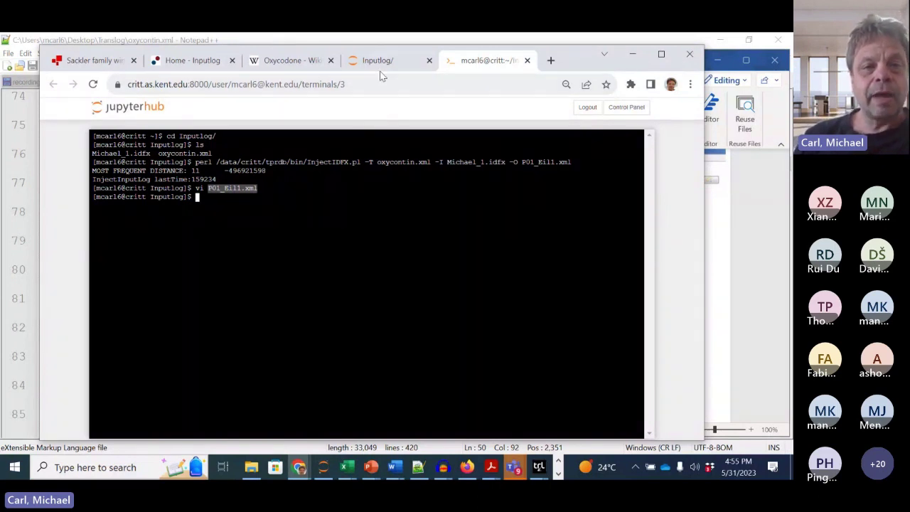
pyautogui.click(235, 230)
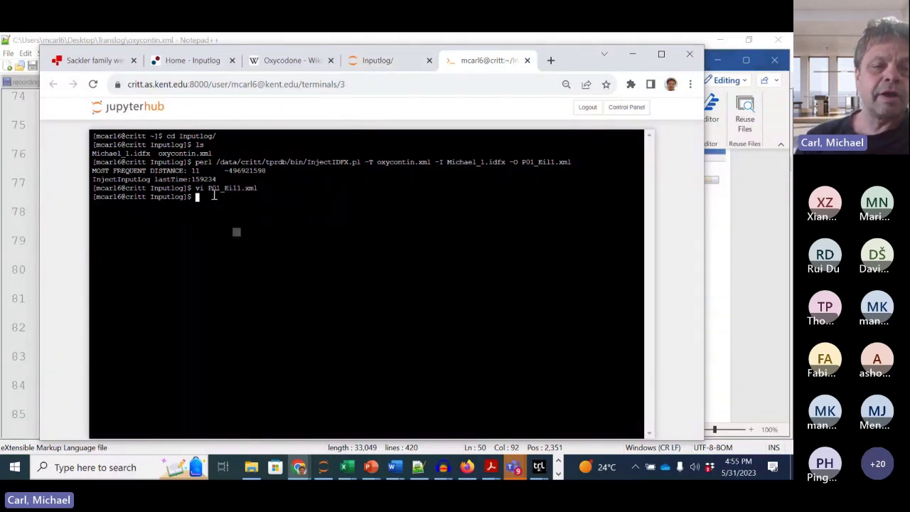
pyautogui.click(386, 60)
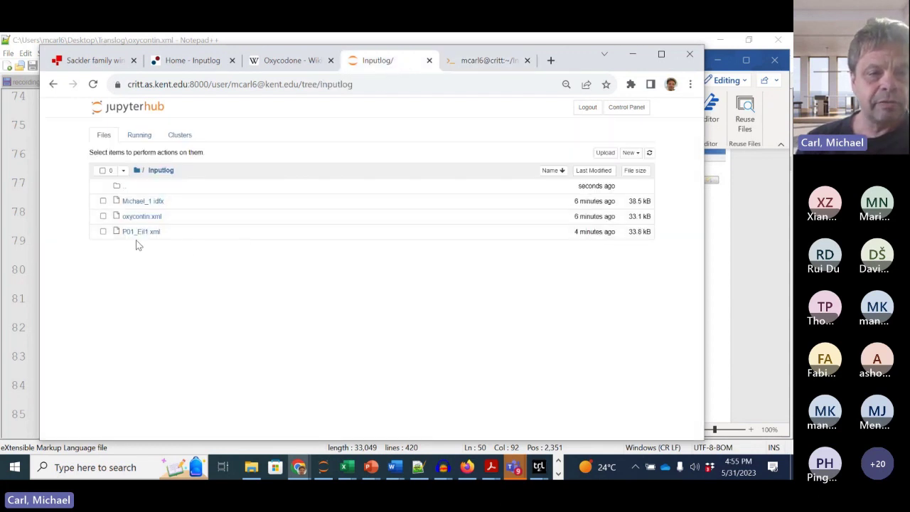
pyautogui.click(103, 231)
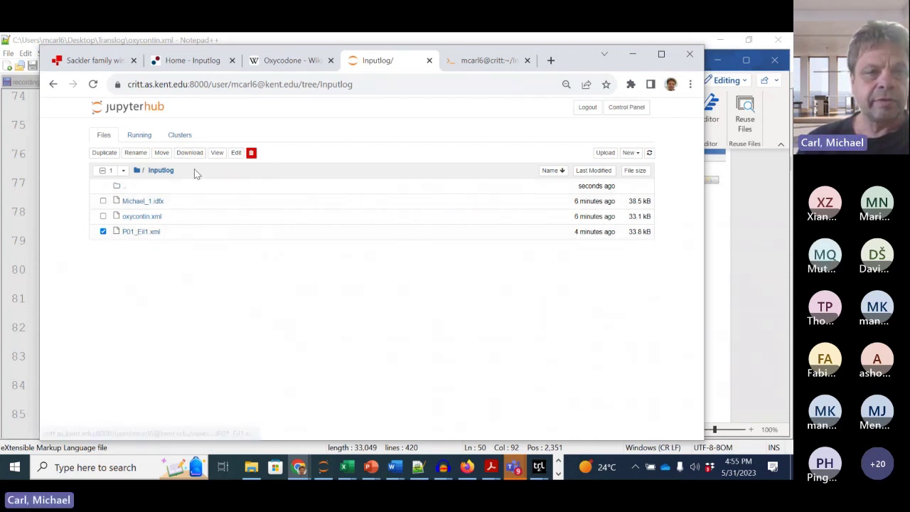
pyautogui.click(184, 153)
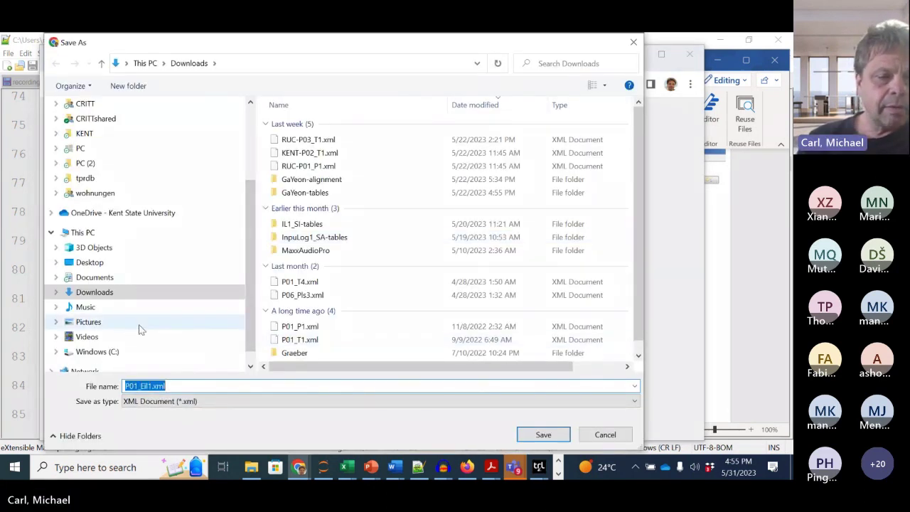
# Step: Save the download as P01_Eil1.xml in the Desktop Translog folder
pyautogui.click(56, 262)
pyautogui.click(85, 278)
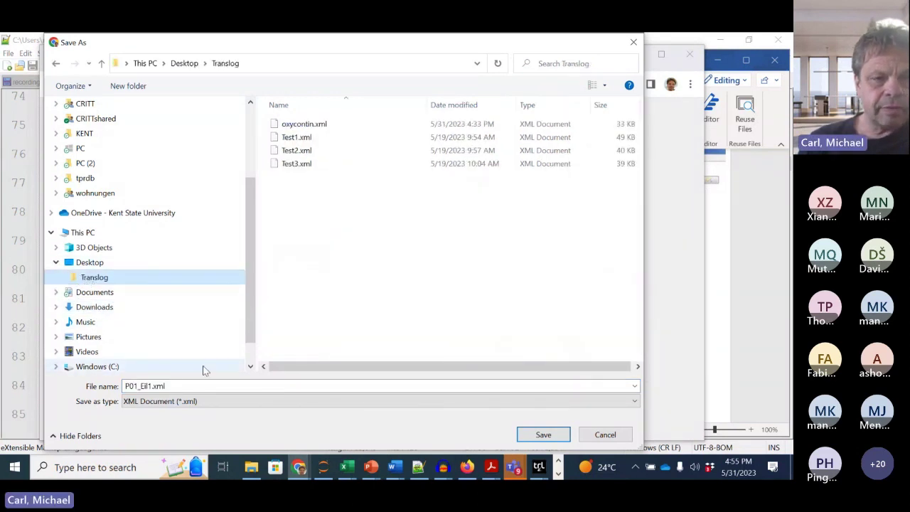
pyautogui.click(223, 388)
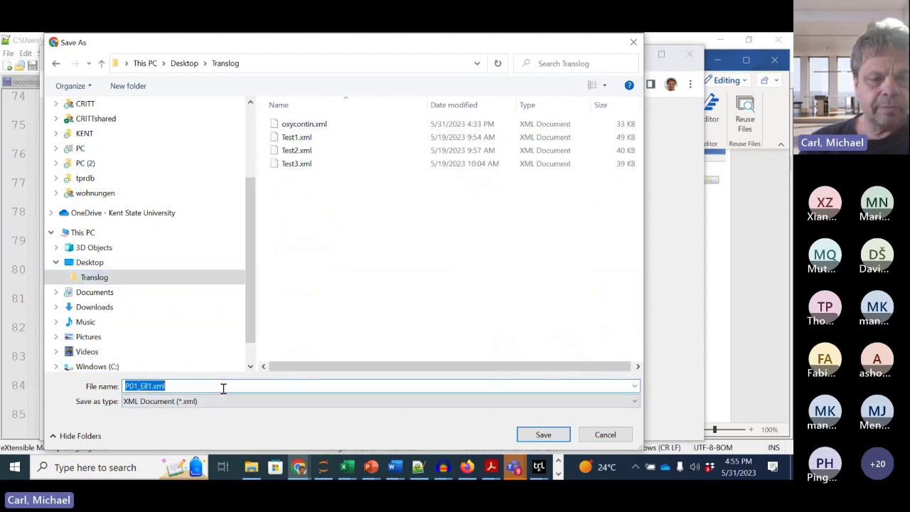
pyautogui.click(543, 434)
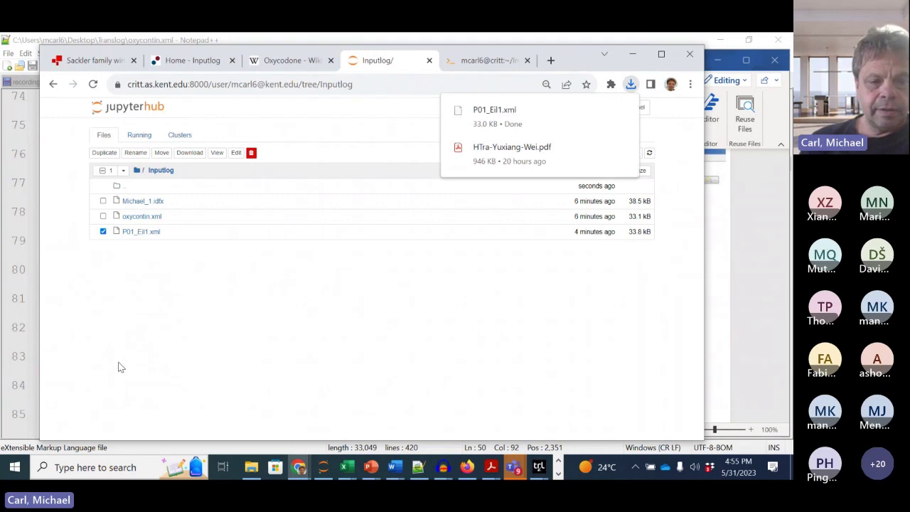
pyautogui.click(253, 467)
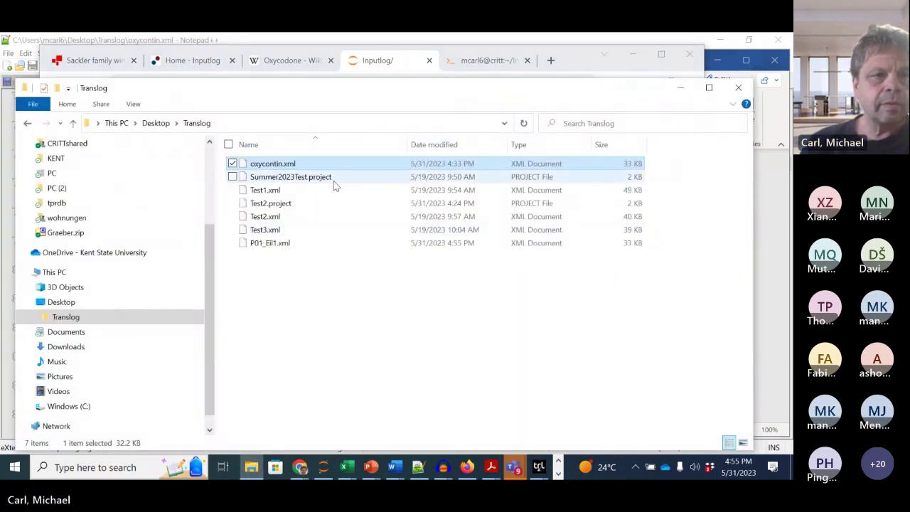
# Step: Use 7-Zip's Add to "P01_Eil1.zip" on P01_Eil1.xml in the Translog folder
pyautogui.moveTo(249, 94); pyautogui.dragTo(249, 73)
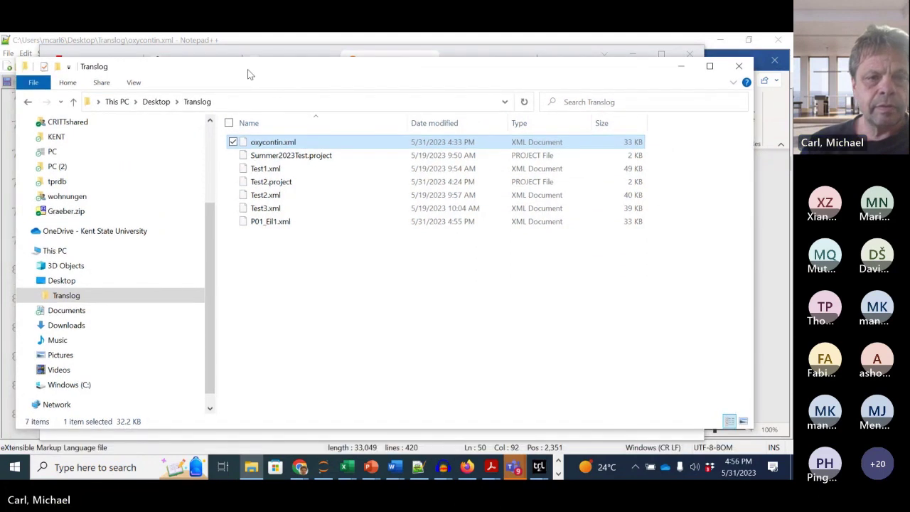
pyautogui.click(282, 222)
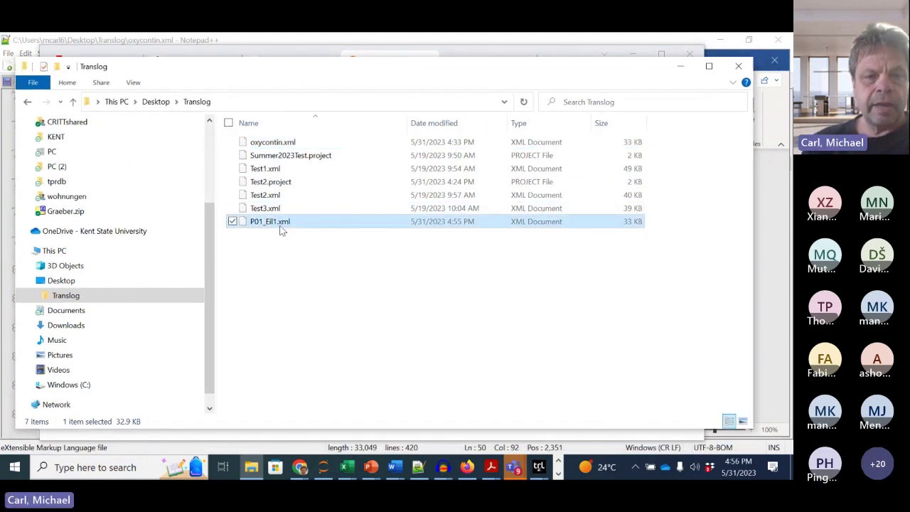
pyautogui.click(273, 222)
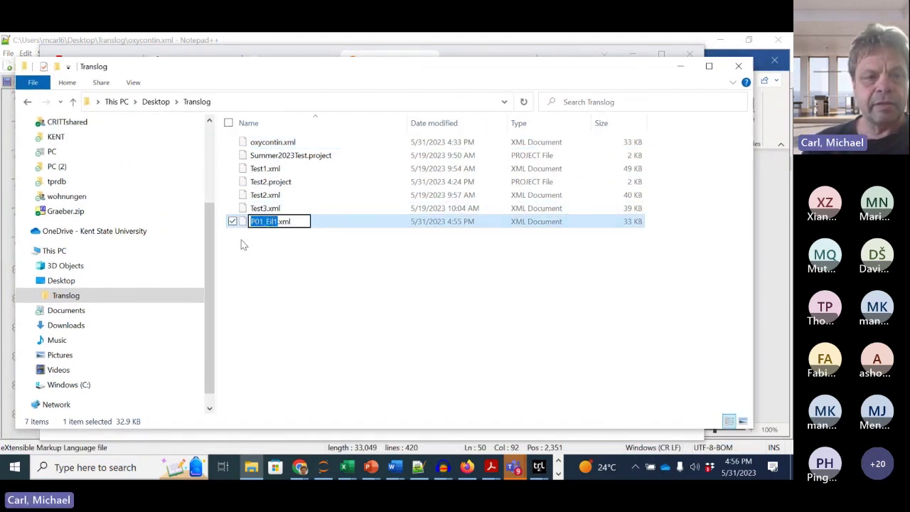
pyautogui.click(245, 238)
pyautogui.rightClick(257, 224)
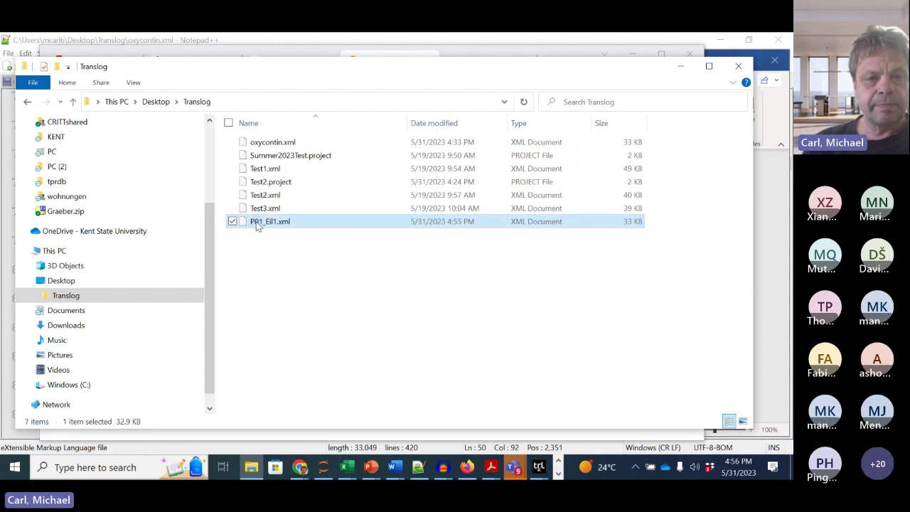
pyautogui.moveTo(298, 176)
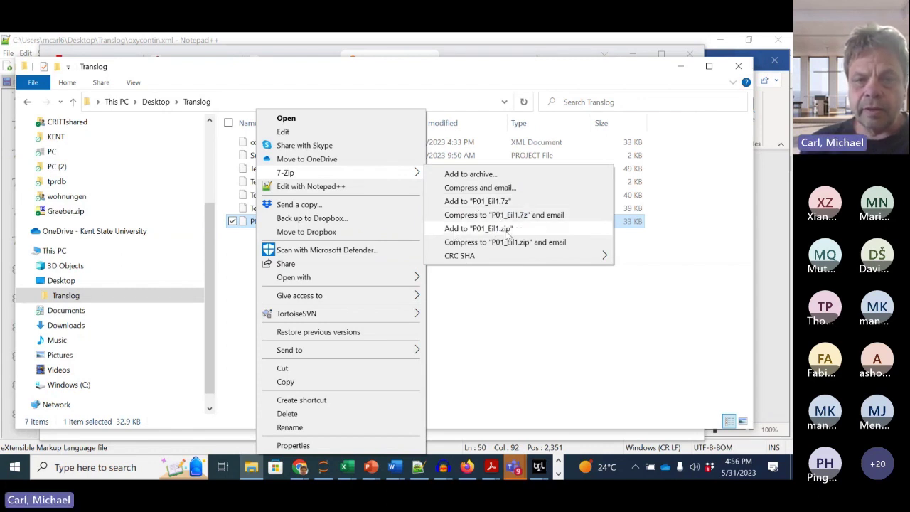
pyautogui.click(507, 229)
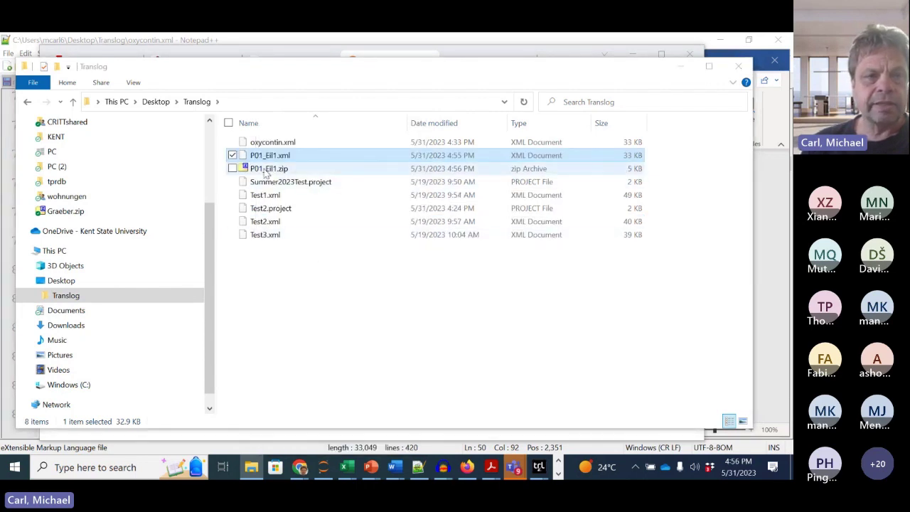
pyautogui.moveTo(358, 73); pyautogui.dragTo(421, 211)
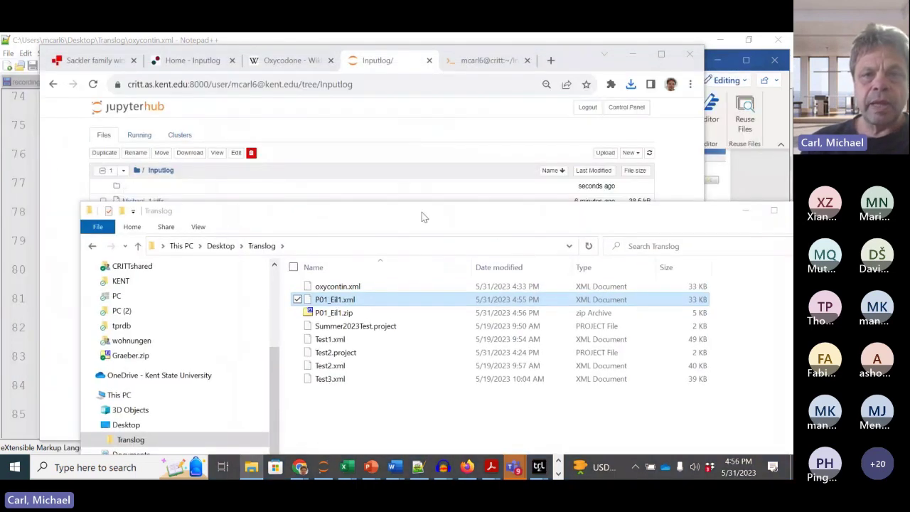
# Step: Open the CRITT YAWAT yawat.cgi page in a new Chrome tab
pyautogui.click(570, 64)
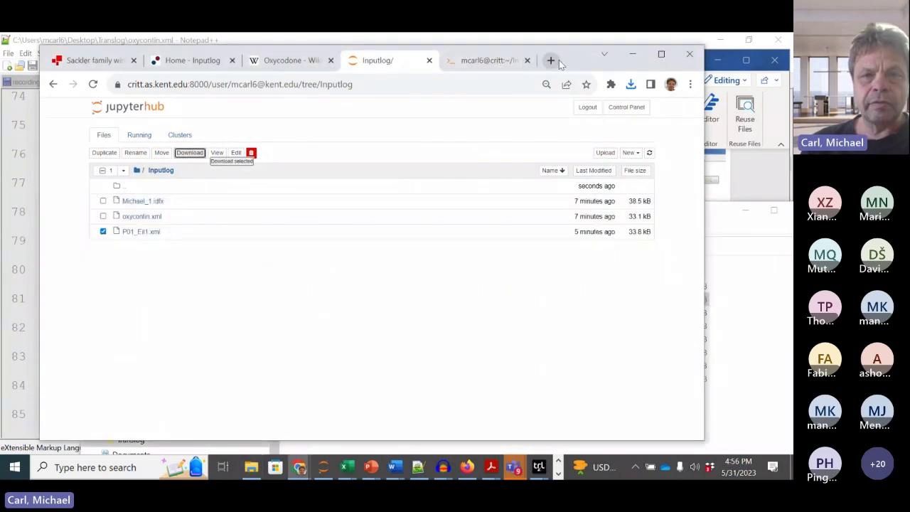
pyautogui.click(550, 61)
pyautogui.click(426, 81)
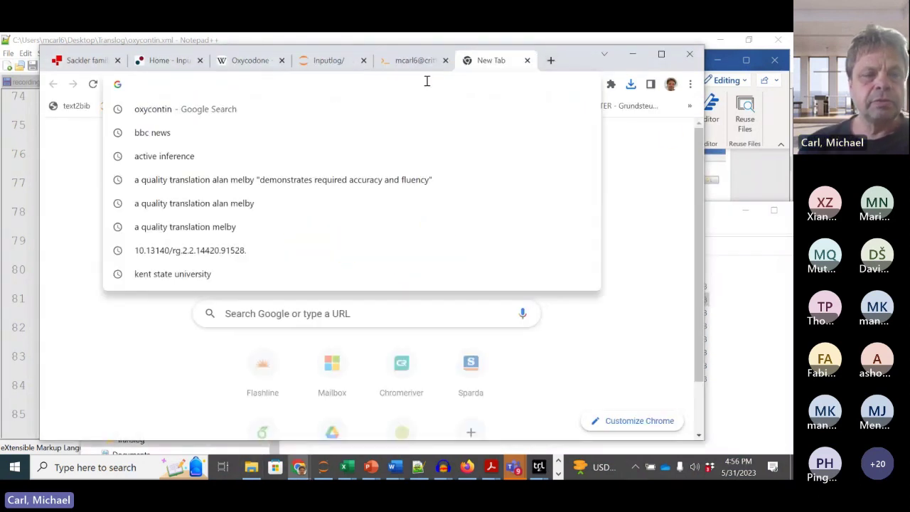
pyautogui.write('critt.as.kent.edu:8000')
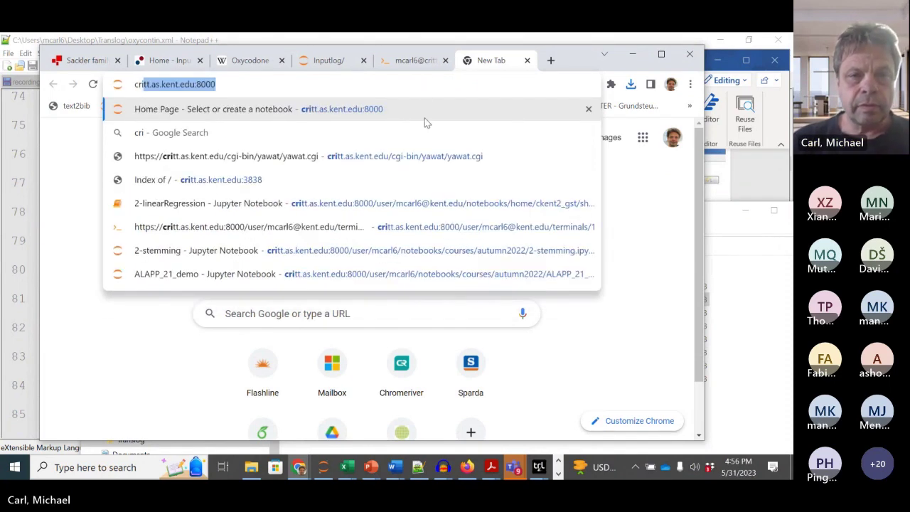
pyautogui.click(416, 156)
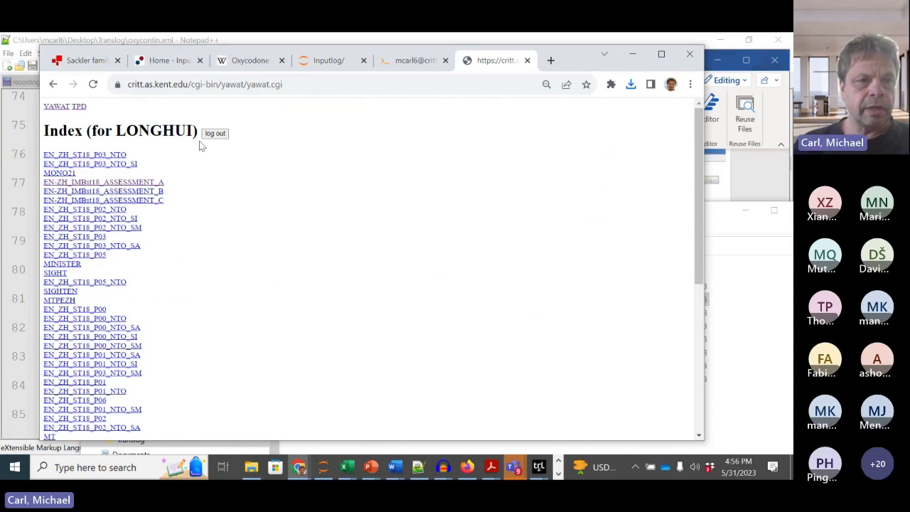
# Step: Log out and sign back in with the new study account's login name and password
pyautogui.click(213, 135)
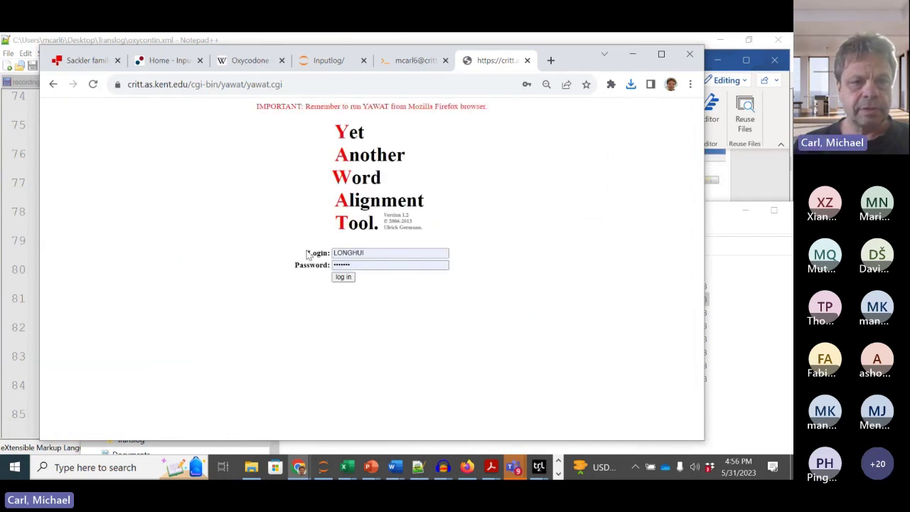
pyautogui.click(377, 253)
pyautogui.moveTo(377, 252); pyautogui.dragTo(316, 256)
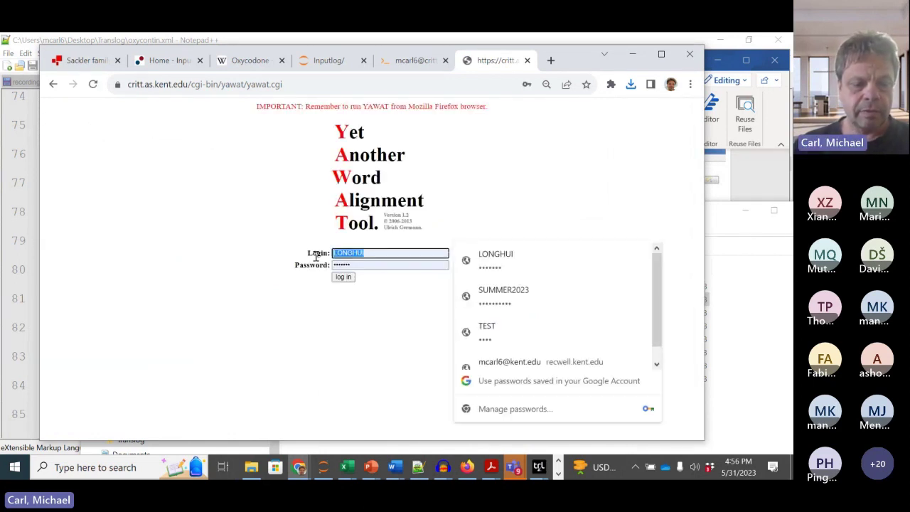
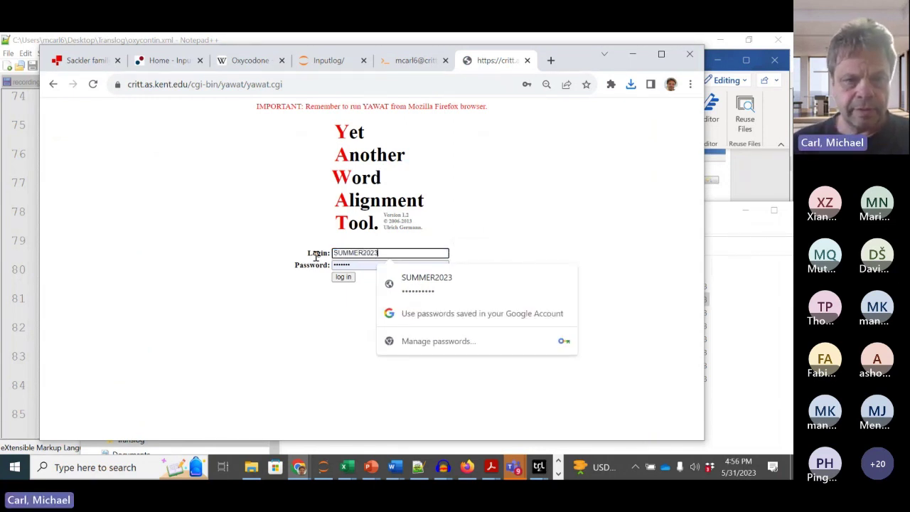
pyautogui.press('Tab')
pyautogui.press('BackSpace')
pyautogui.click(341, 277)
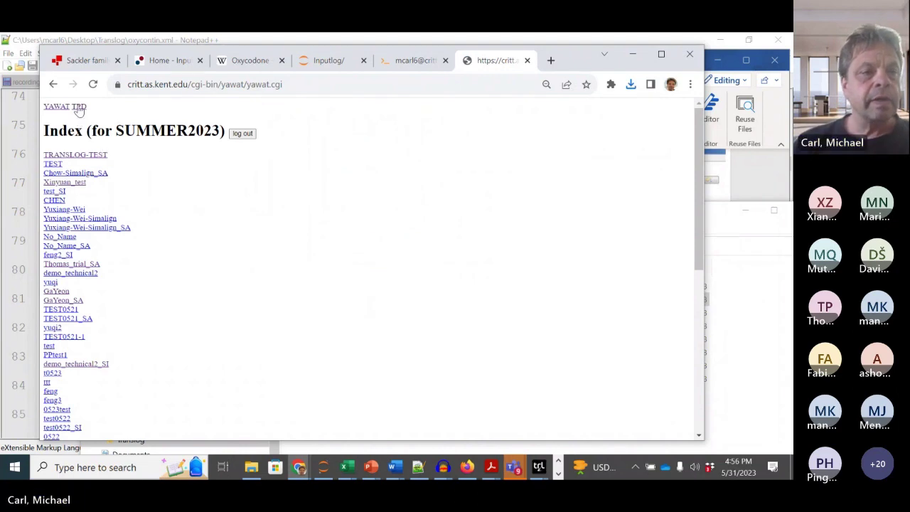
# Step: On the TPD page, choose Desktop\Translog\P01_Eil1.zip as the file to upload
pyautogui.click(78, 109)
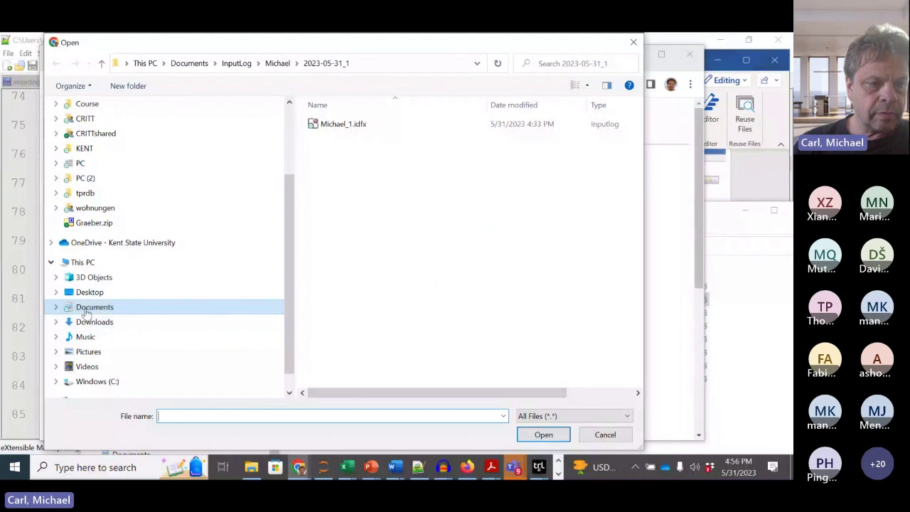
pyautogui.click(84, 293)
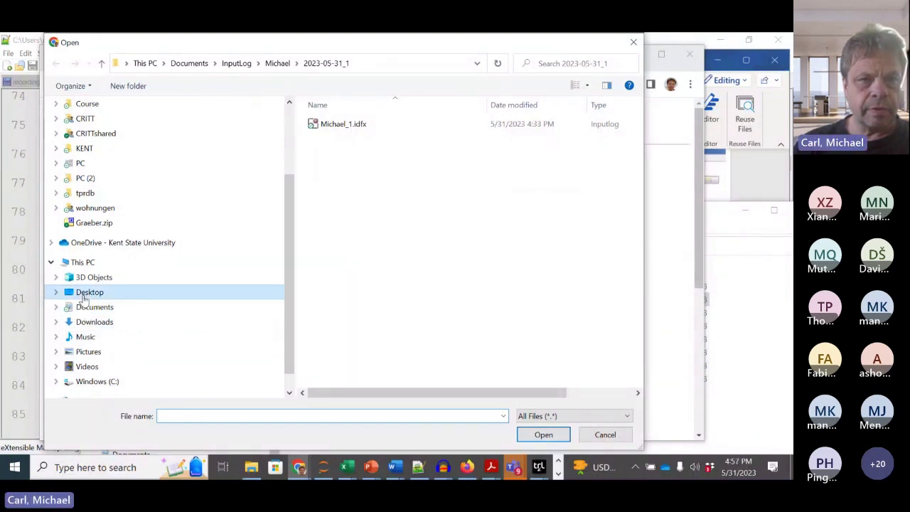
pyautogui.doubleClick(334, 125)
pyautogui.click(347, 151)
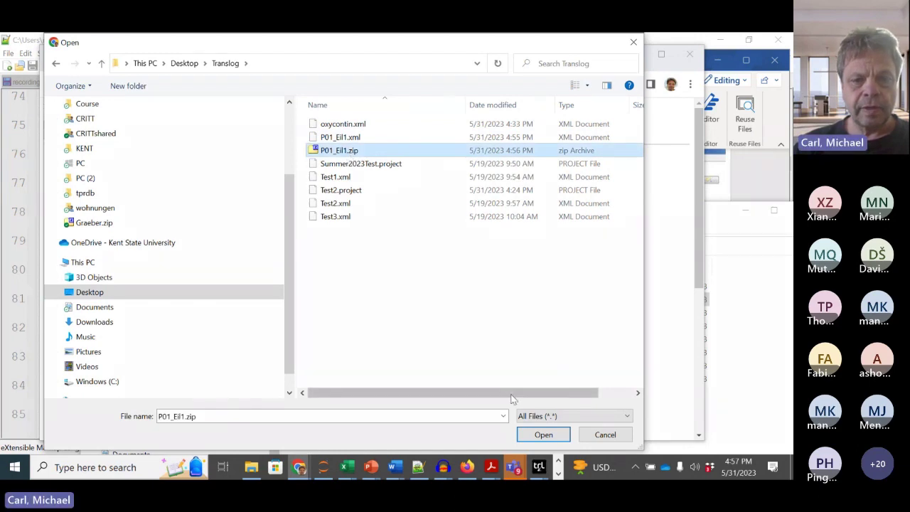
pyautogui.click(550, 436)
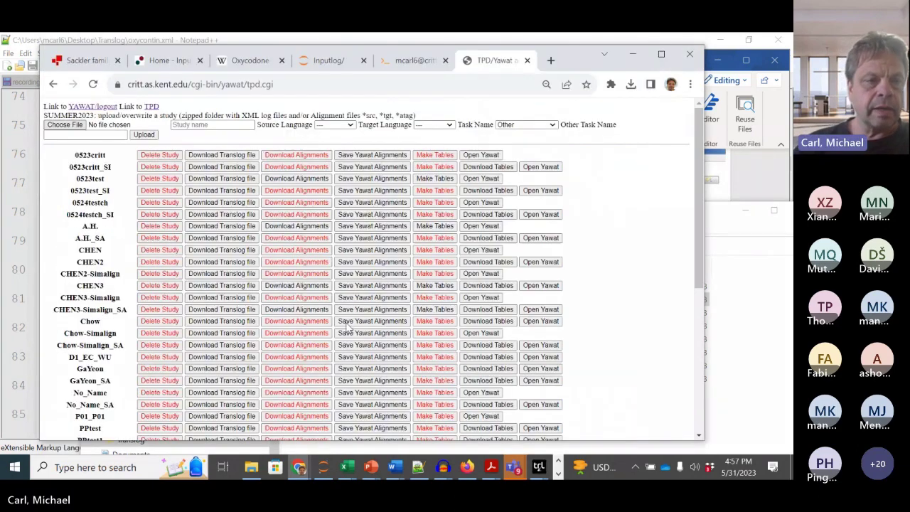
# Step: Name the study InputLog with English source, English target and task Translating
pyautogui.click(202, 125)
pyautogui.write('InputLog')
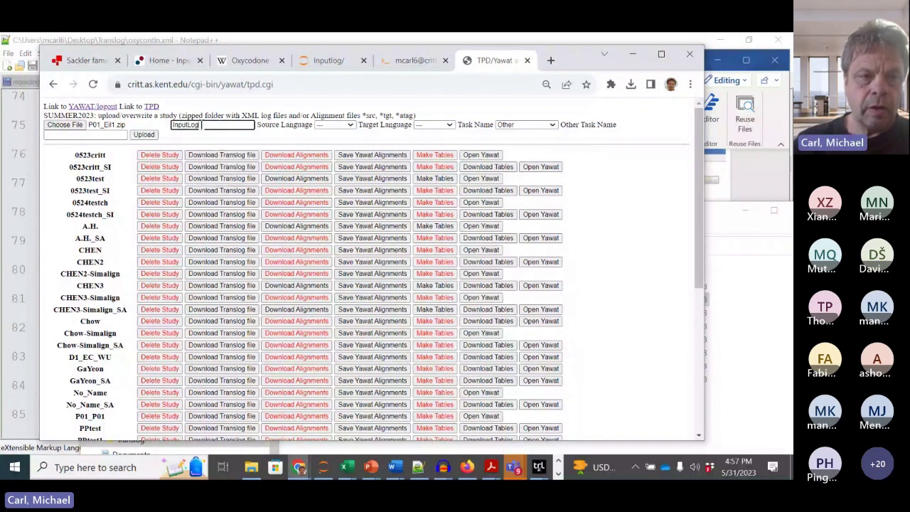
pyautogui.click(331, 127)
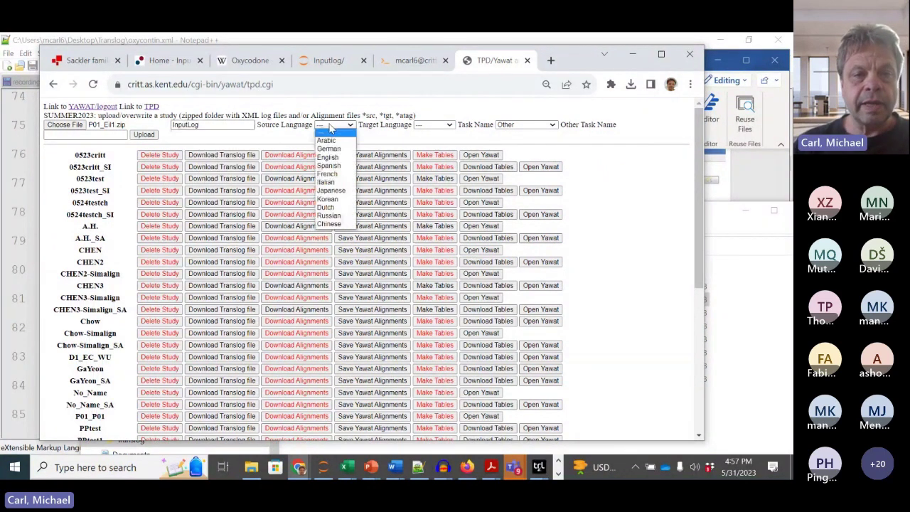
pyautogui.click(341, 157)
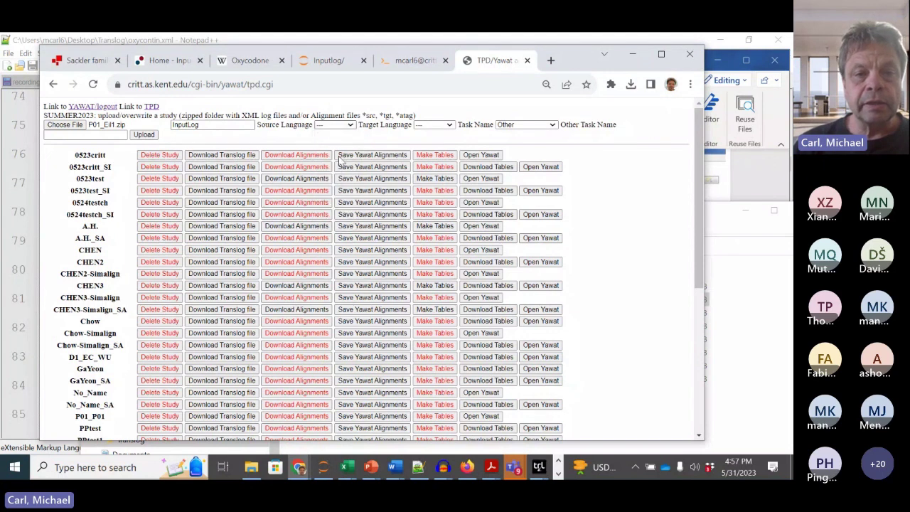
pyautogui.click(428, 127)
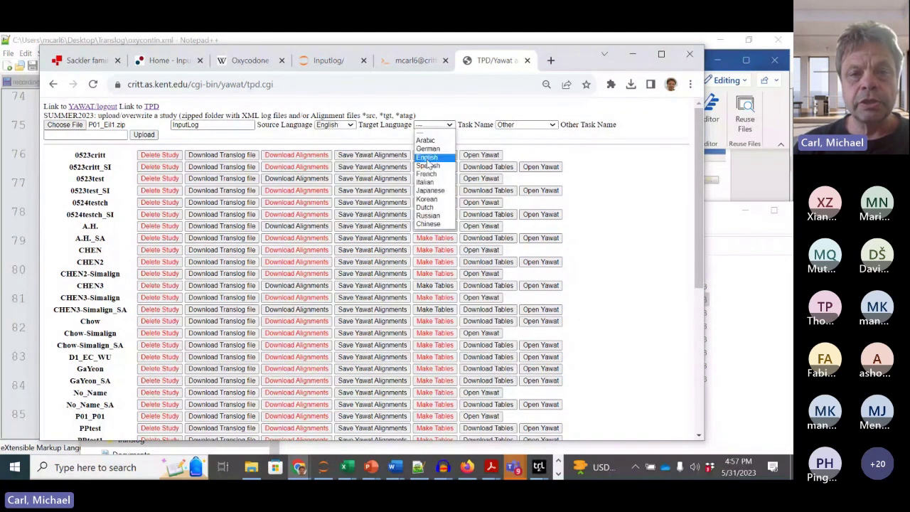
pyautogui.click(428, 158)
pyautogui.click(509, 125)
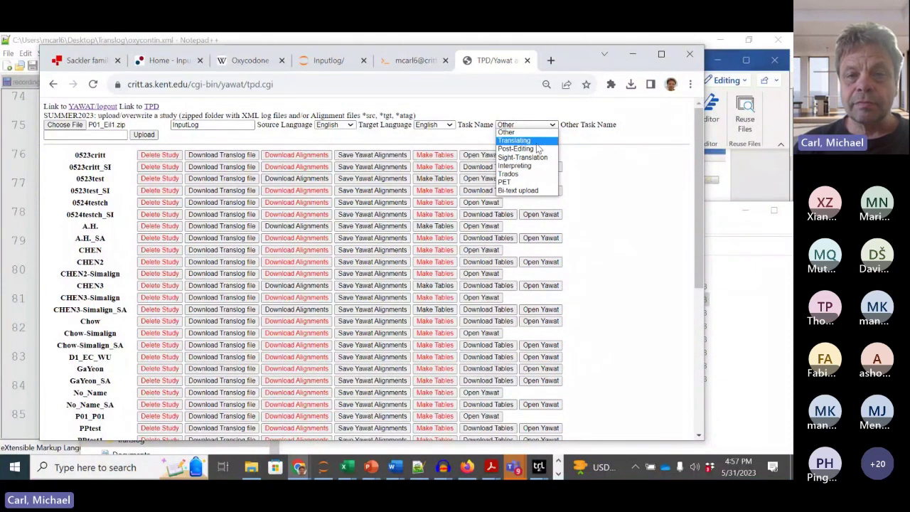
pyautogui.click(534, 142)
# Step: Add the "-c SI" option and upload the study
pyautogui.click(103, 135)
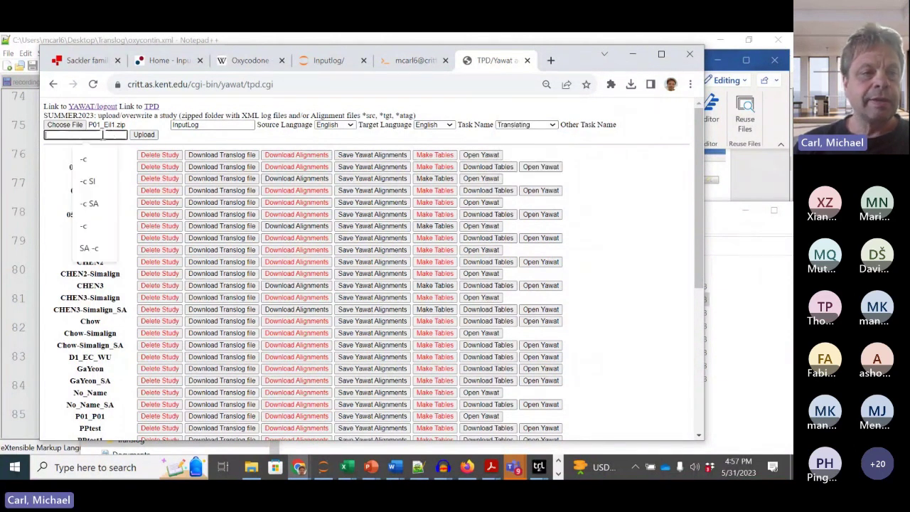
pyautogui.write('-c')
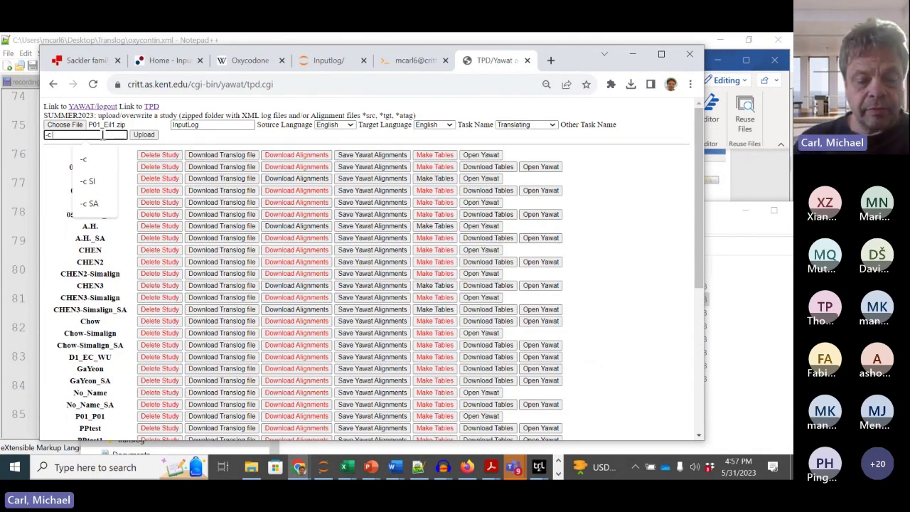
pyautogui.press('Down')
pyautogui.press('Down')
pyautogui.press('Return')
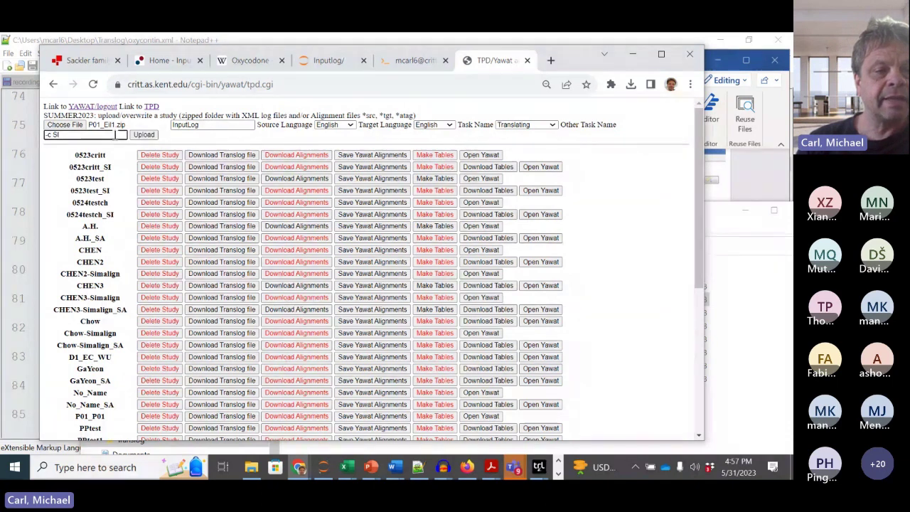
pyautogui.click(148, 138)
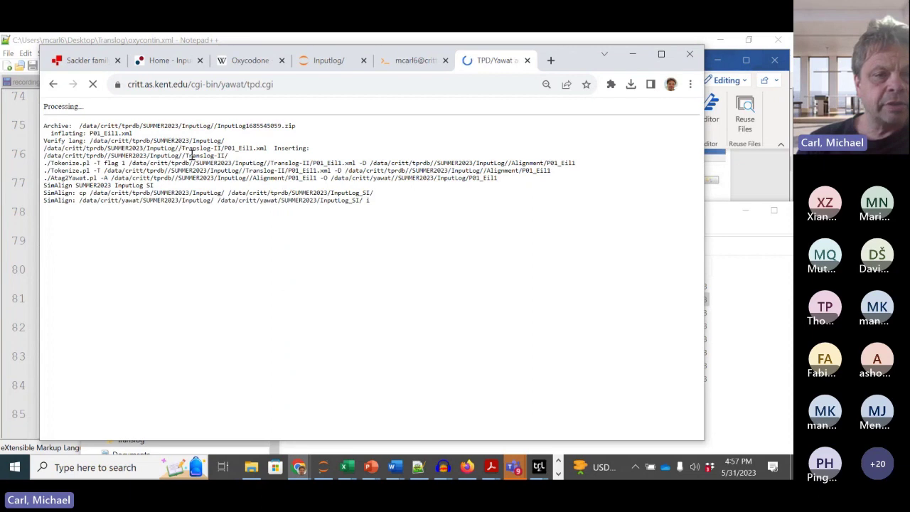
# Step: Check the tokenizer log, find the InputLog and InputLog_SI studies, and open InputLog_SI in Yawat
pyautogui.moveTo(51, 165); pyautogui.dragTo(153, 171)
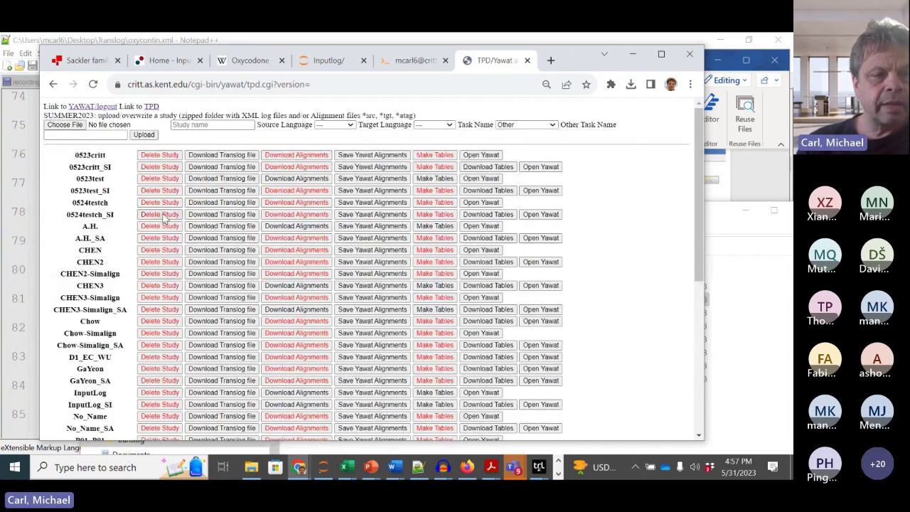
pyautogui.scroll(-5, 163, 219)
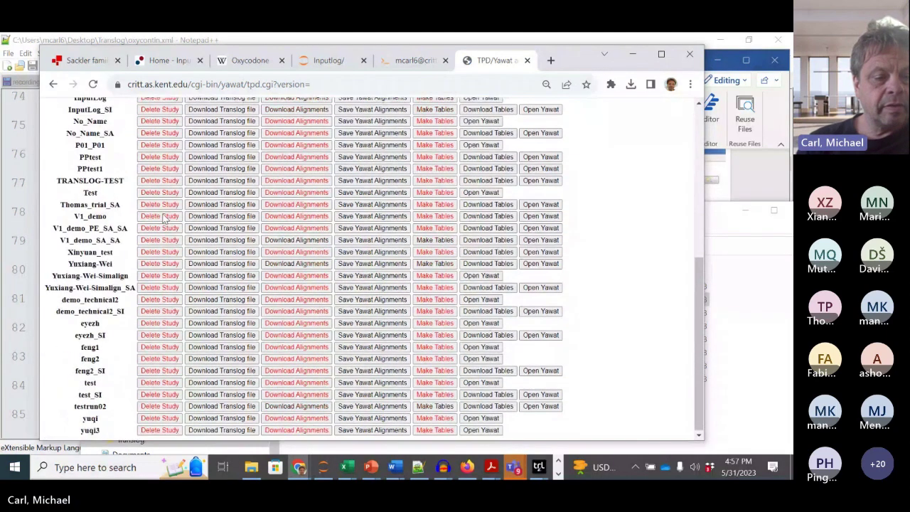
pyautogui.scroll(4, 163, 220)
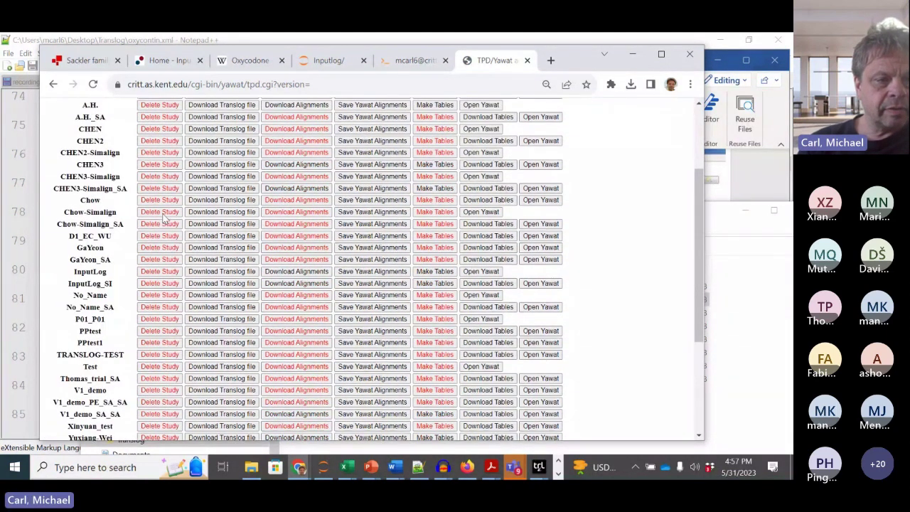
pyautogui.scroll(2, 163, 220)
pyautogui.scroll(-3, 162, 220)
pyautogui.scroll(-1, 162, 219)
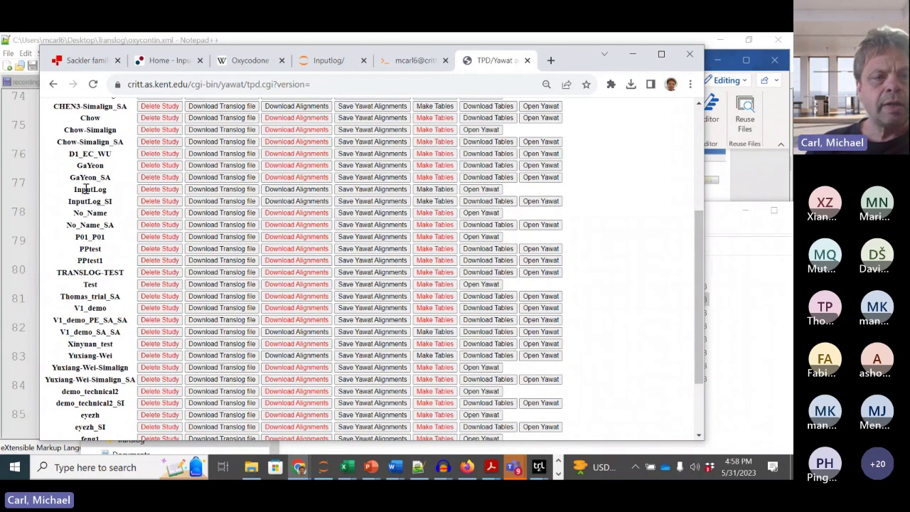
pyautogui.doubleClick(84, 190)
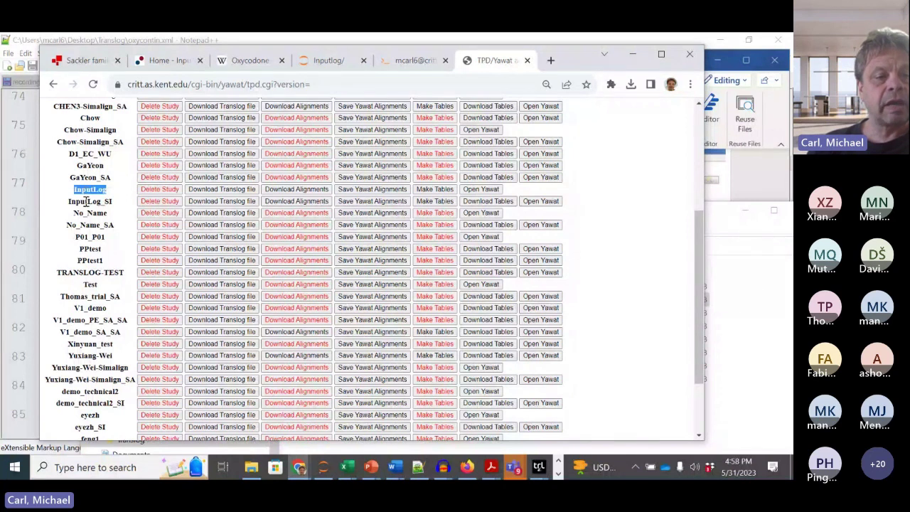
pyautogui.moveTo(99, 202); pyautogui.dragTo(112, 202)
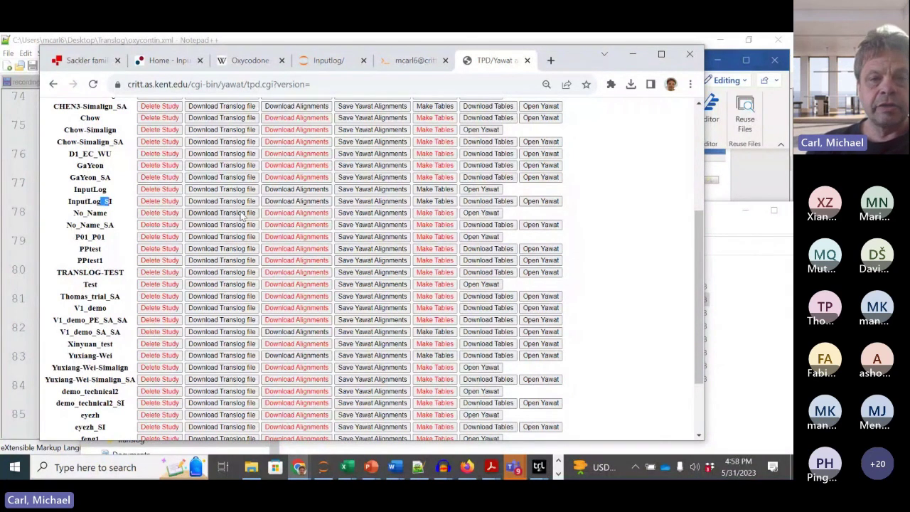
pyautogui.click(543, 202)
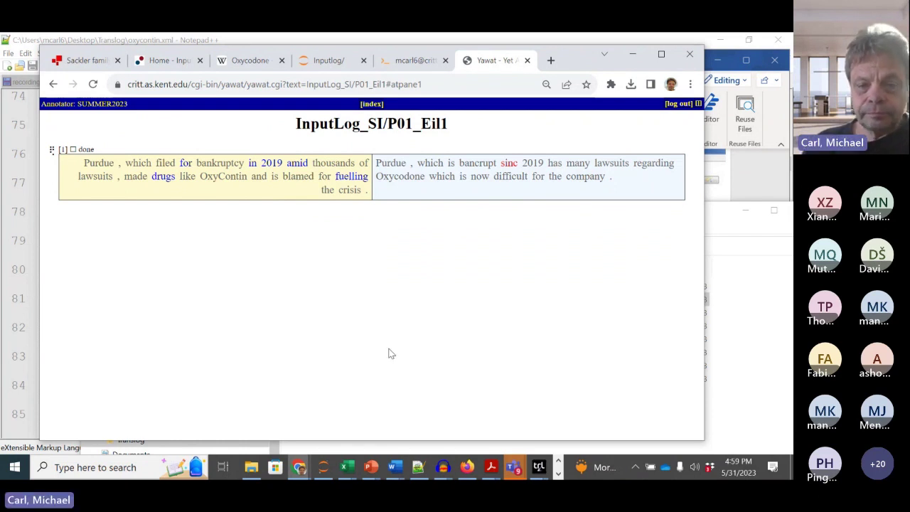
# Step: Return through the Yawat index to the TPD study list and process the InputLog_SI row
pyautogui.click(369, 104)
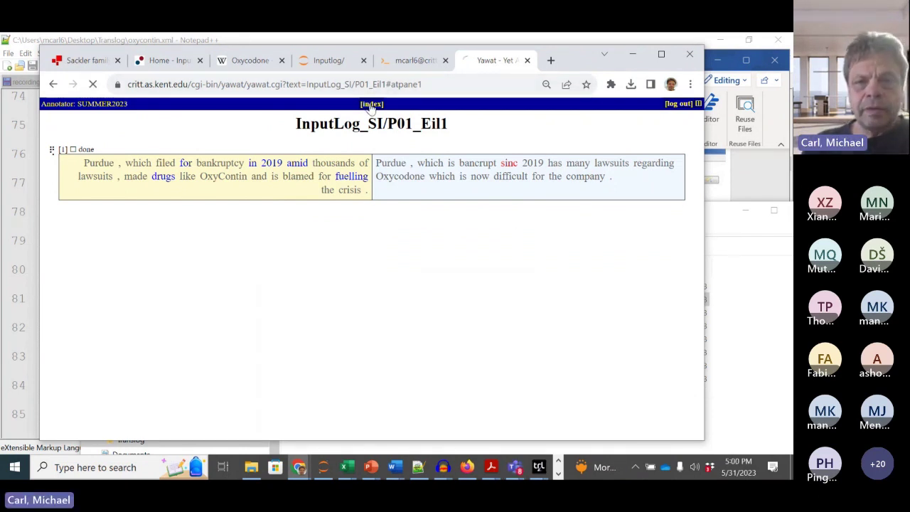
pyautogui.click(693, 255)
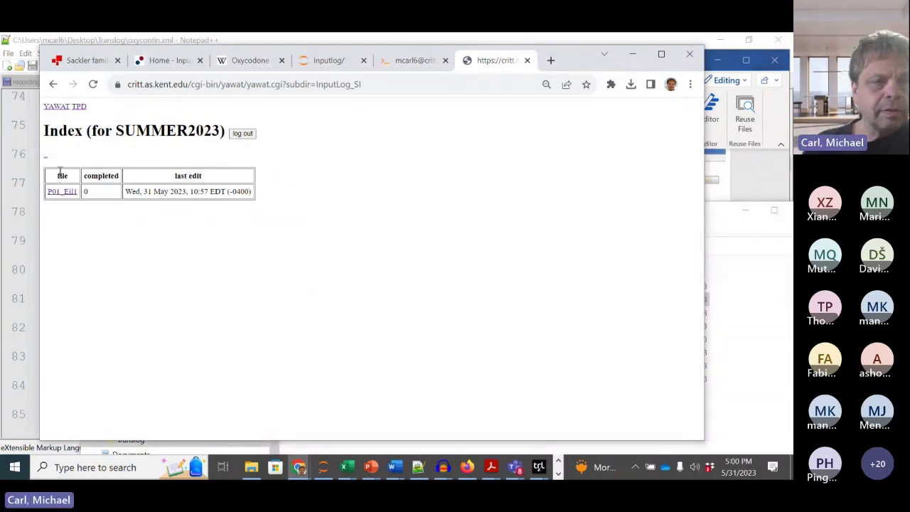
pyautogui.click(75, 108)
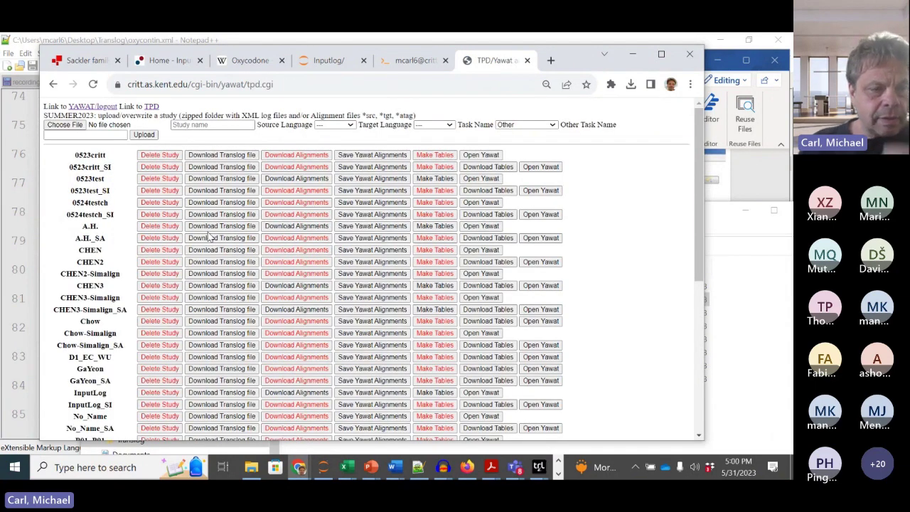
pyautogui.scroll(-3, 162, 352)
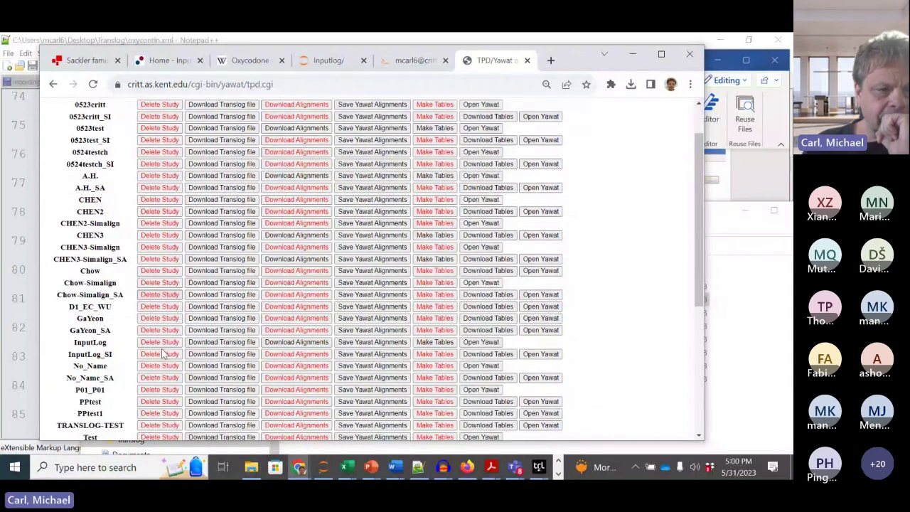
pyautogui.scroll(1, 162, 352)
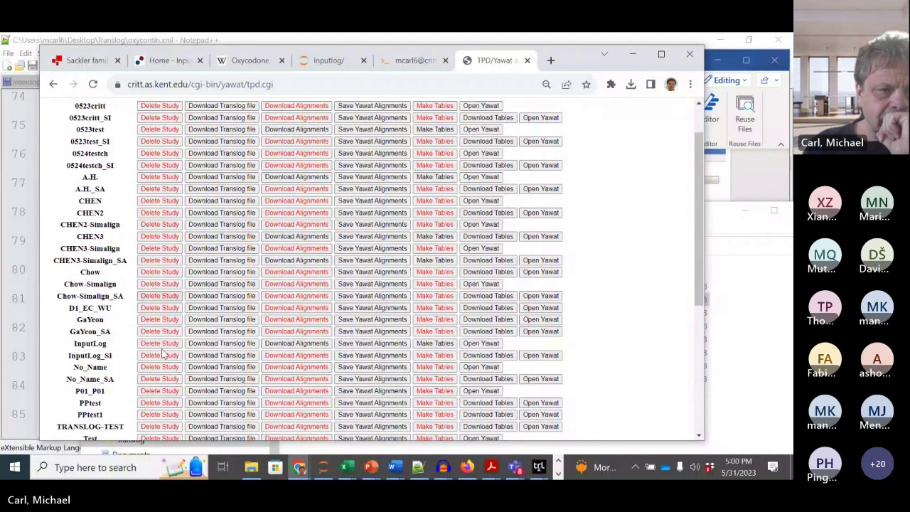
pyautogui.scroll(-1, 162, 352)
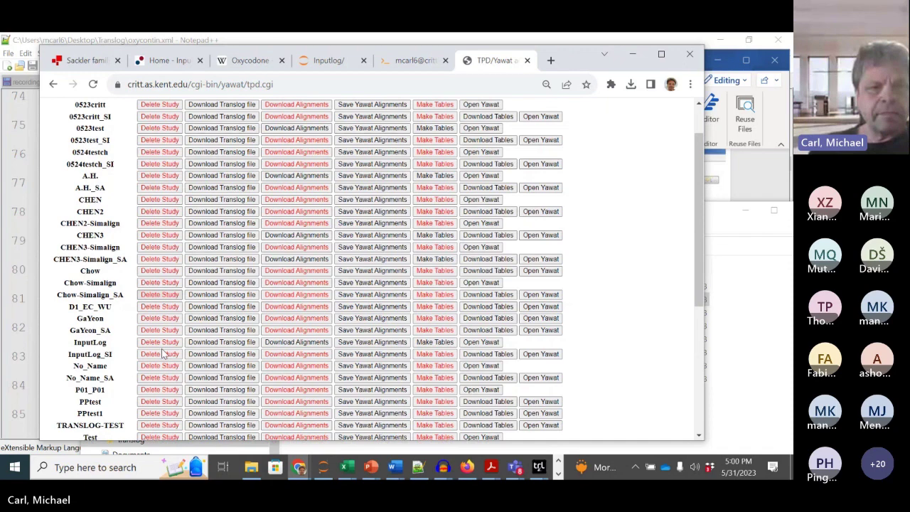
pyautogui.click(161, 350)
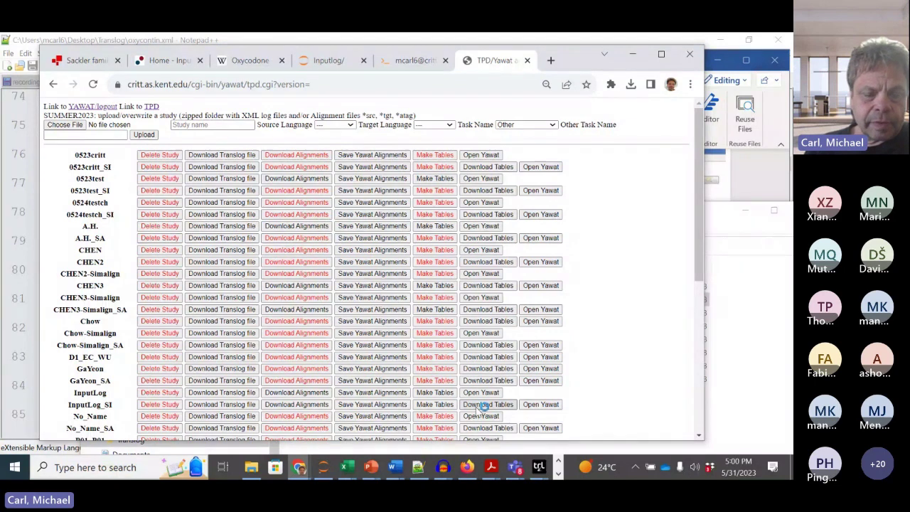
pyautogui.click(474, 405)
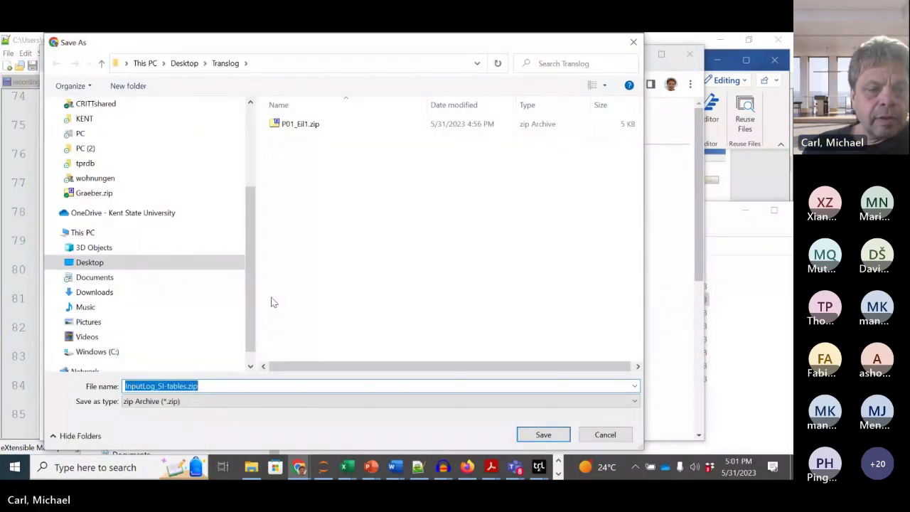
pyautogui.click(541, 432)
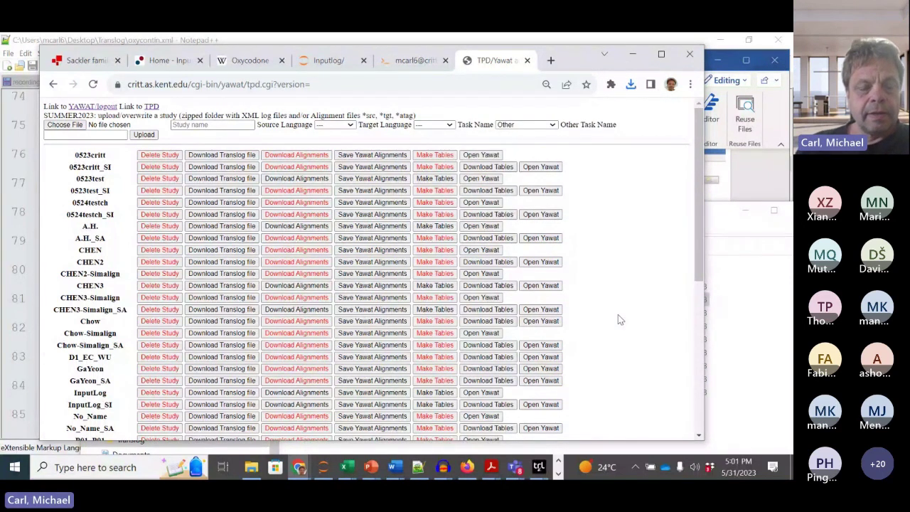
pyautogui.scroll(-2, 541, 344)
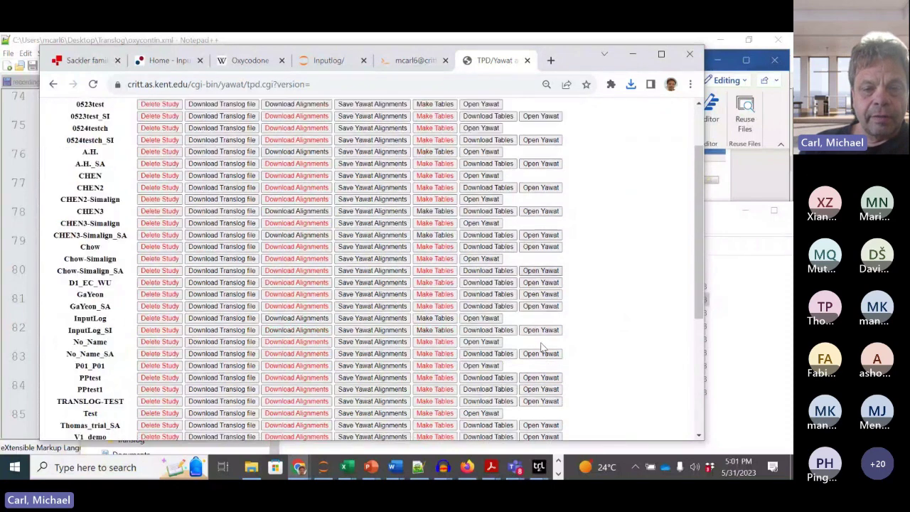
pyautogui.scroll(-1, 541, 346)
pyautogui.scroll(-2, 541, 346)
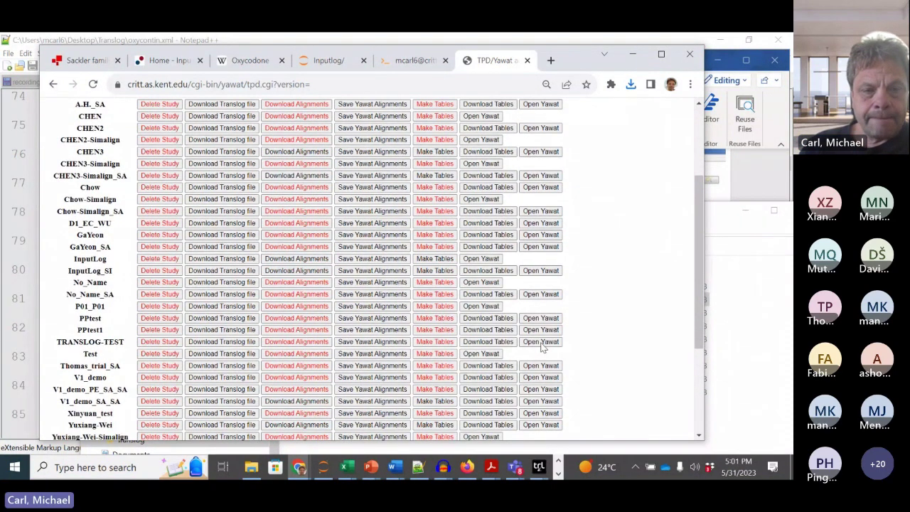
pyautogui.scroll(2, 540, 346)
pyautogui.scroll(-1, 541, 346)
pyautogui.scroll(-3, 540, 346)
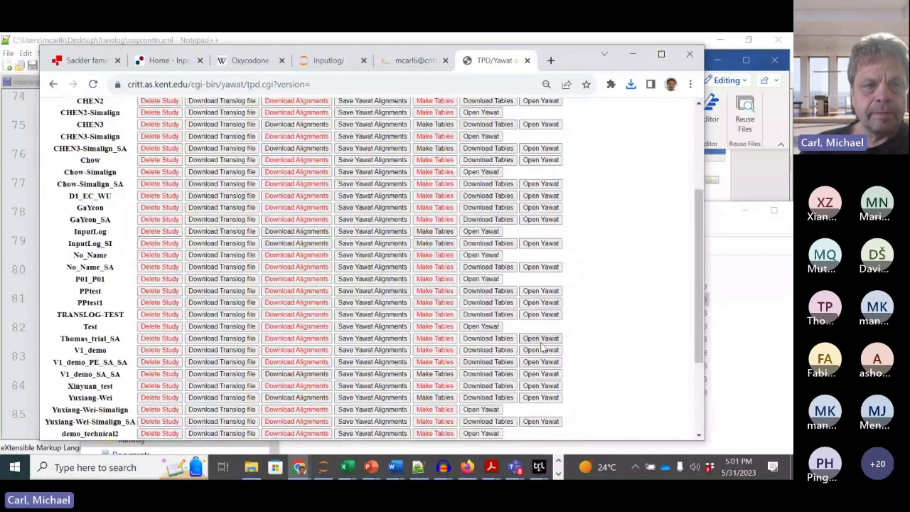
pyautogui.scroll(4, 541, 346)
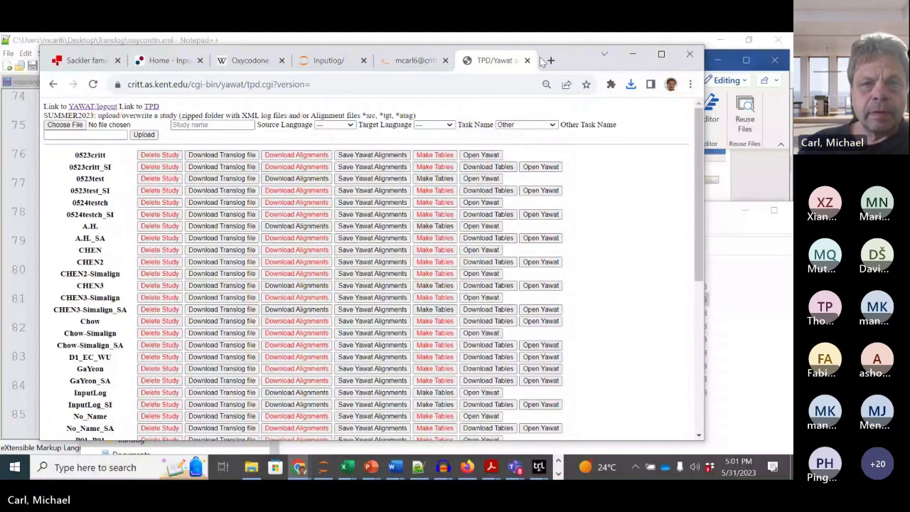
# Step: In Translog, 7-Zip extract InputLog_SI-tables.zip to "InputLog_SI-tables\"
pyautogui.click(251, 466)
pyautogui.moveTo(407, 213); pyautogui.dragTo(349, 54)
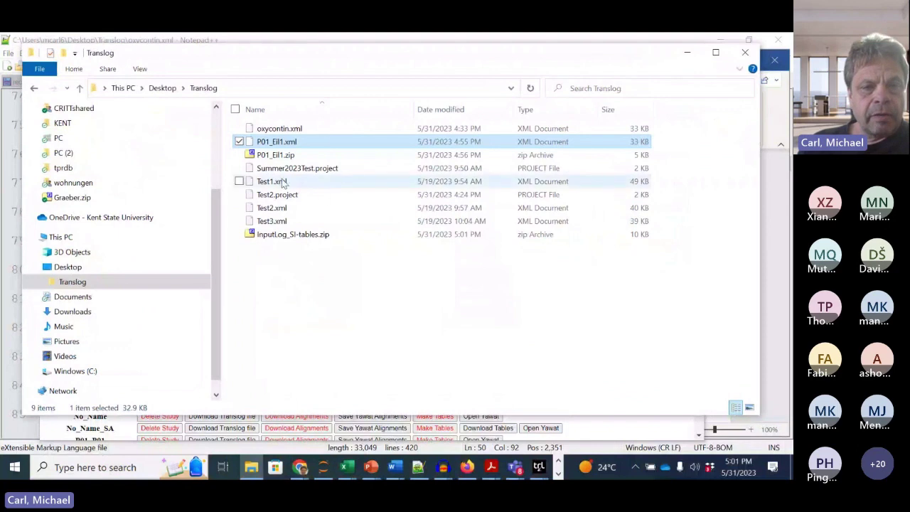
pyautogui.click(290, 235)
pyautogui.rightClick(290, 234)
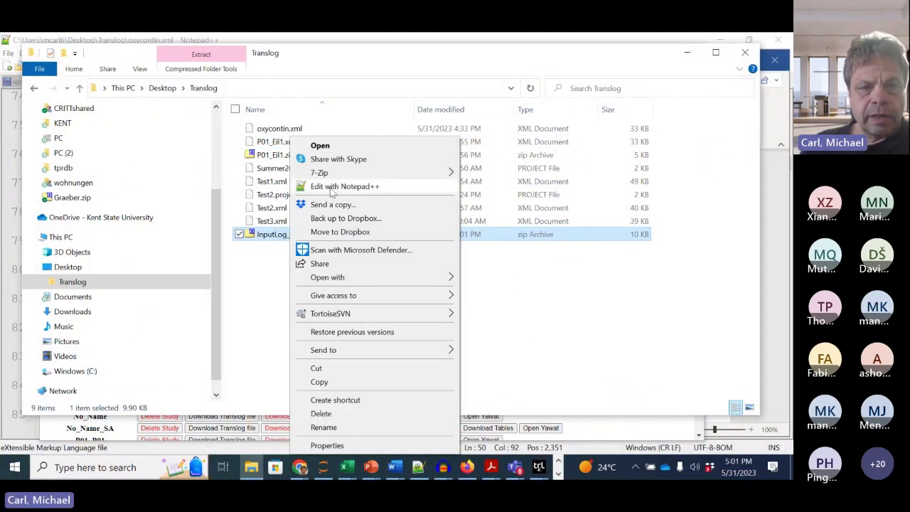
pyautogui.moveTo(319, 172)
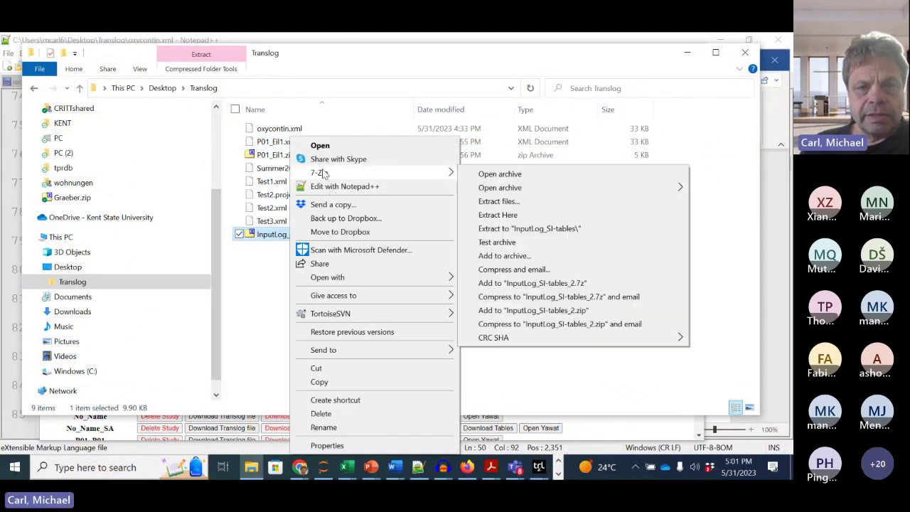
pyautogui.click(517, 229)
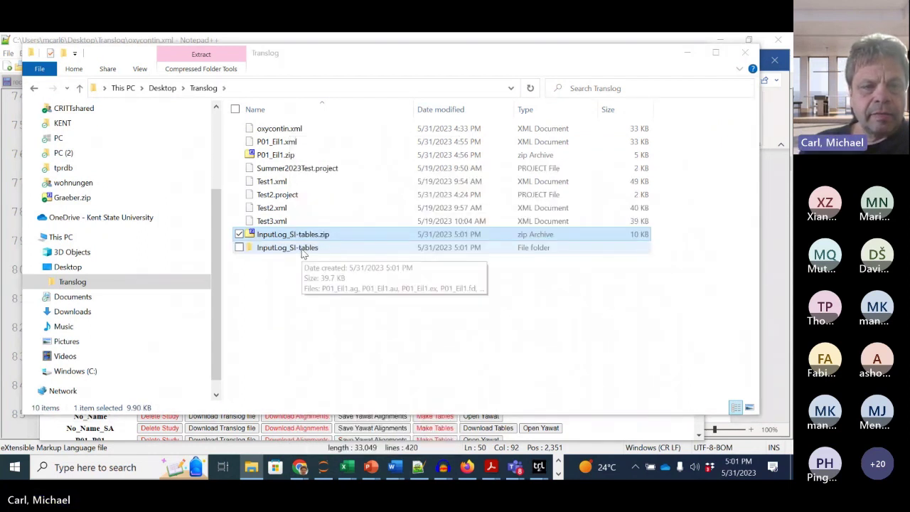
# Step: Open the InputLog_SI-tables folder and bring up the context menu for P01_Eil1.ex
pyautogui.doubleClick(302, 249)
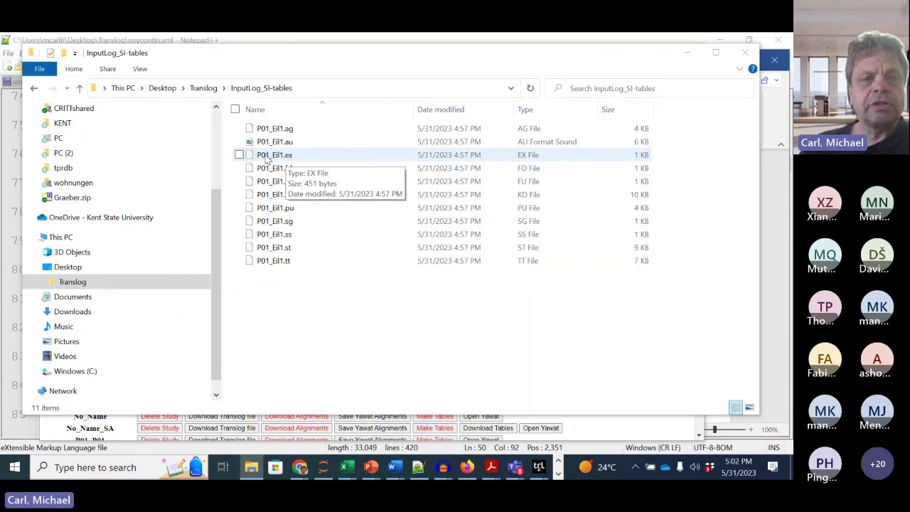
pyautogui.rightClick(267, 158)
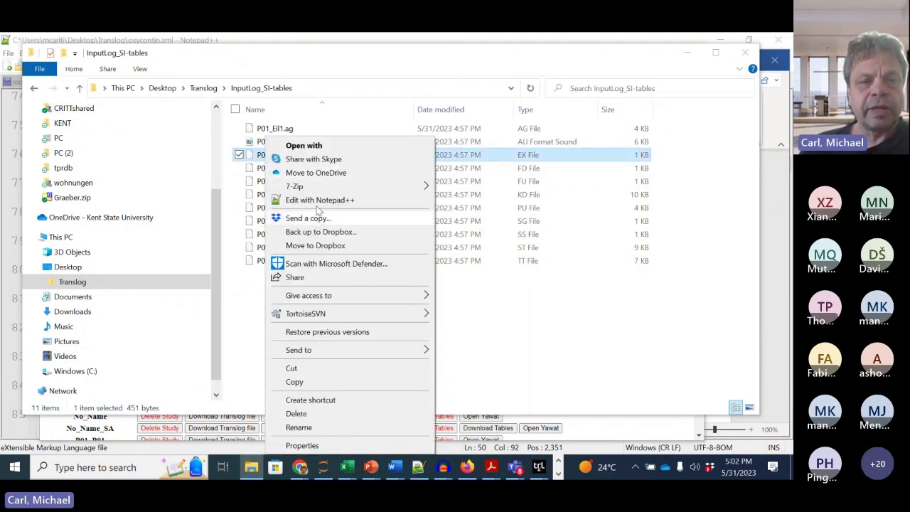
# Step: View P01_Eil1.ex as tab-separated text in Notepad++, then restore and minimize the editor
pyautogui.click(319, 200)
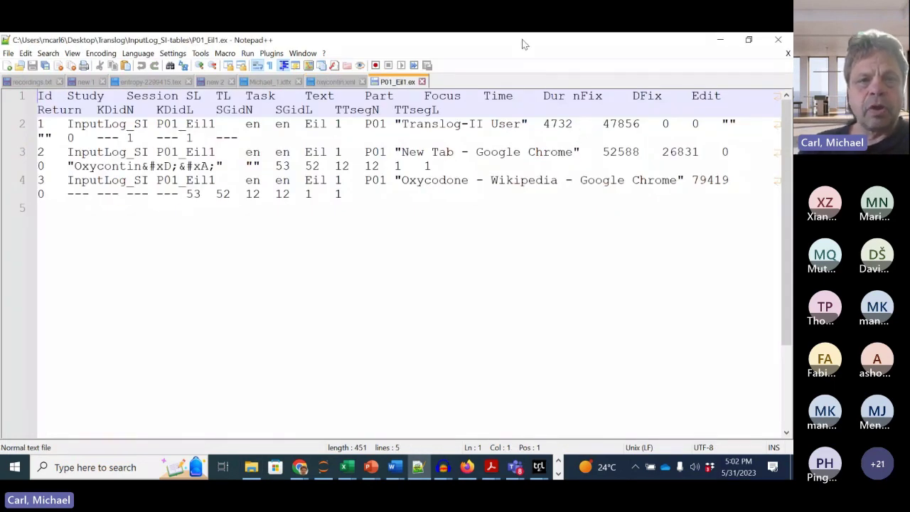
pyautogui.moveTo(522, 44); pyautogui.dragTo(513, 64)
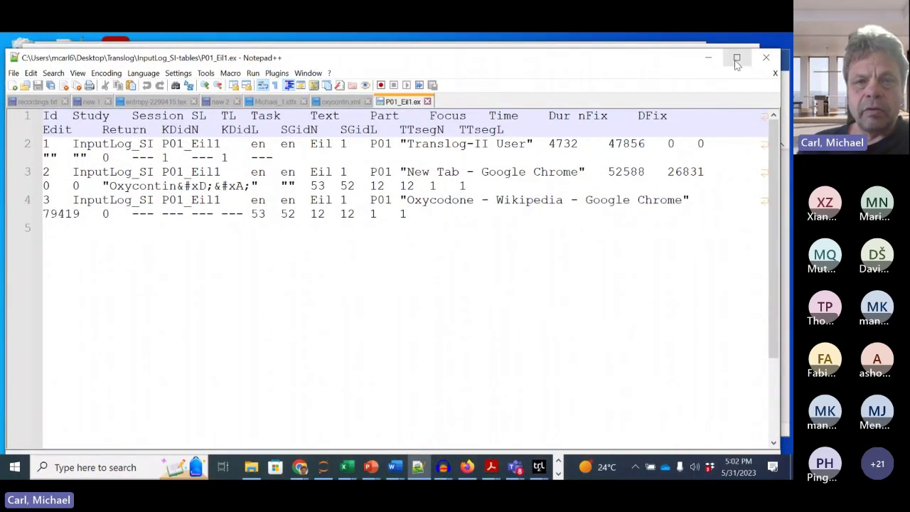
pyautogui.click(707, 57)
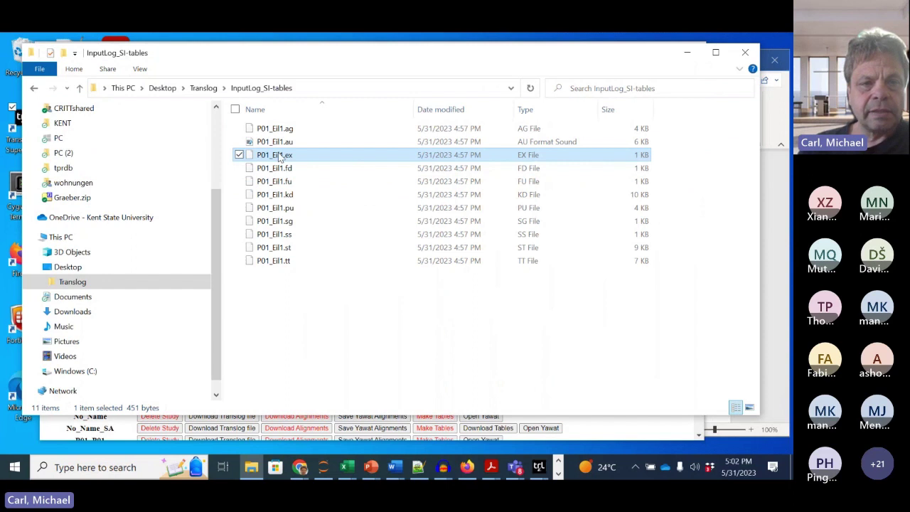
# Step: Set P01_Eil1.ex to open with Adobe Acrobat, then bring the Chrome TPD study page forward
pyautogui.rightClick(279, 156)
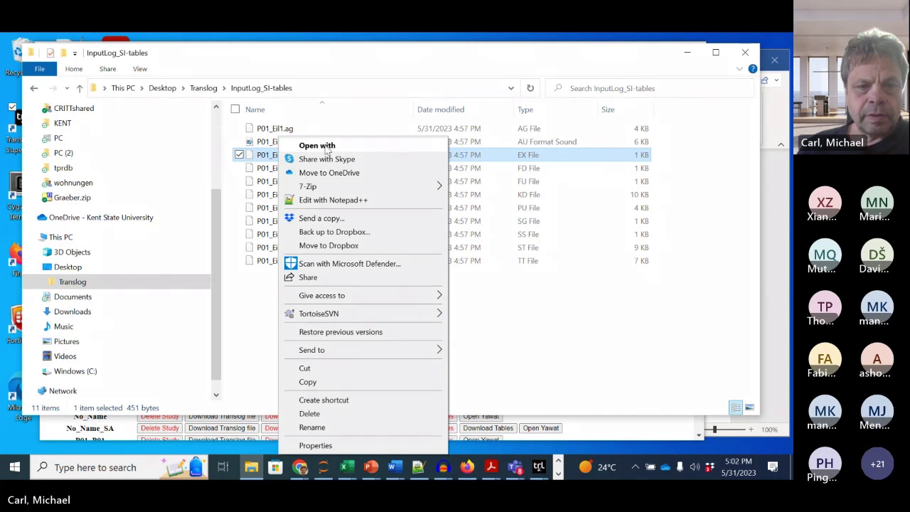
pyautogui.click(326, 150)
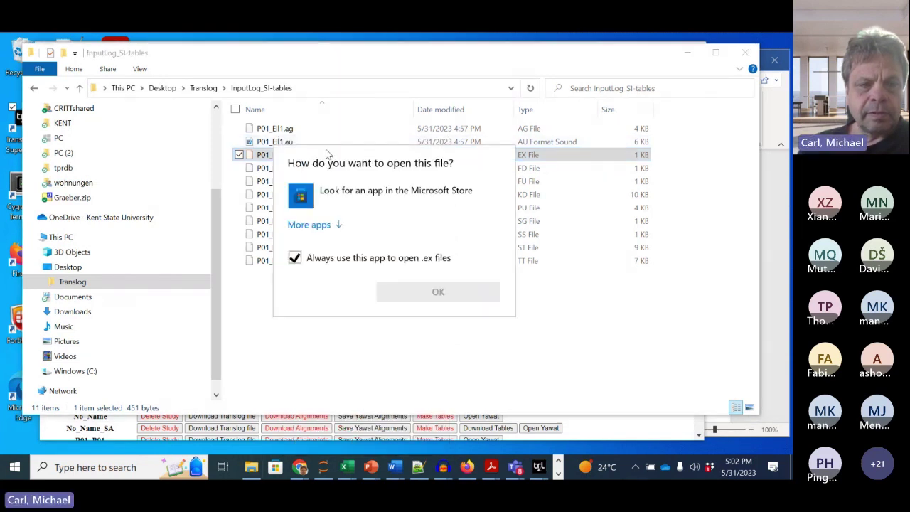
pyautogui.click(310, 225)
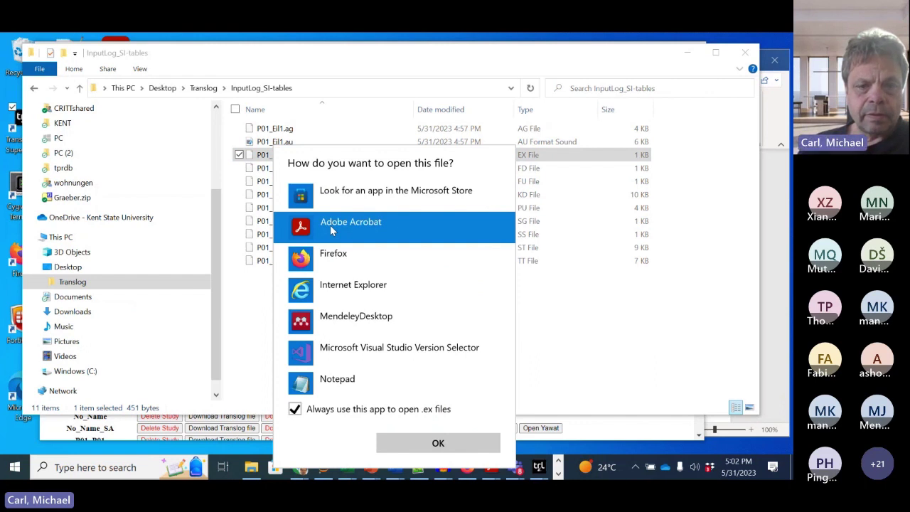
pyautogui.click(446, 442)
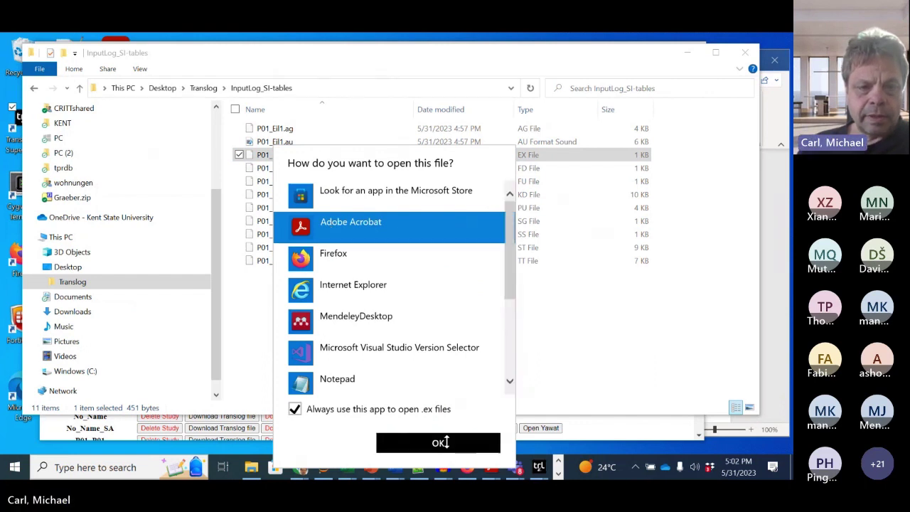
pyautogui.moveTo(346, 466)
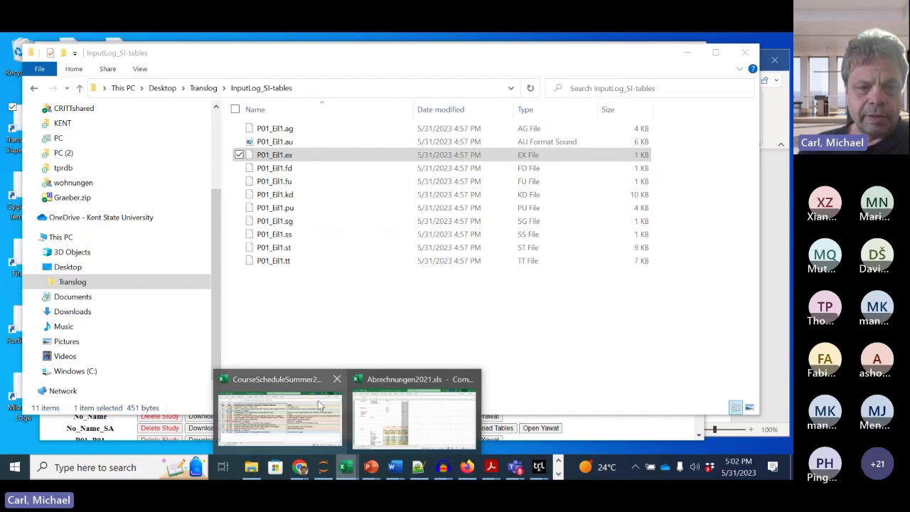
pyautogui.click(299, 467)
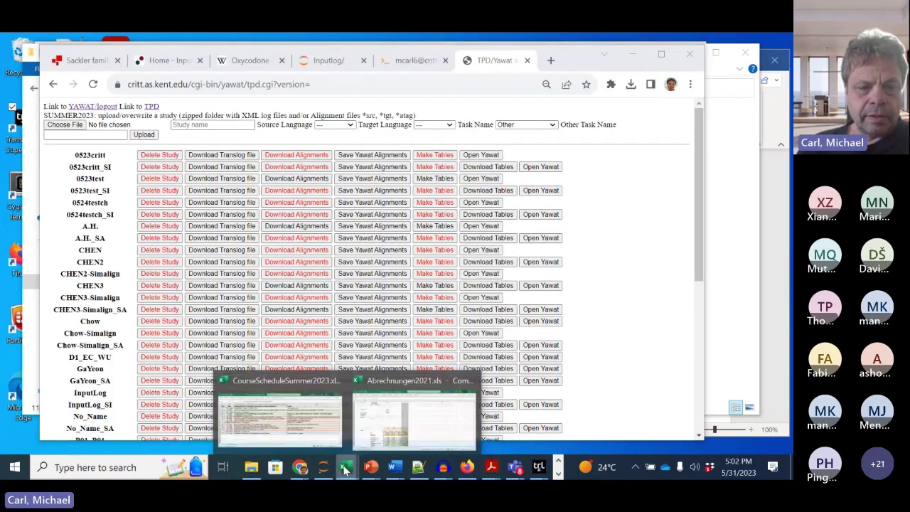
# Step: Switch to Excel and start browsing the computer for a file to open
pyautogui.hotkey('alt', 'Tab')
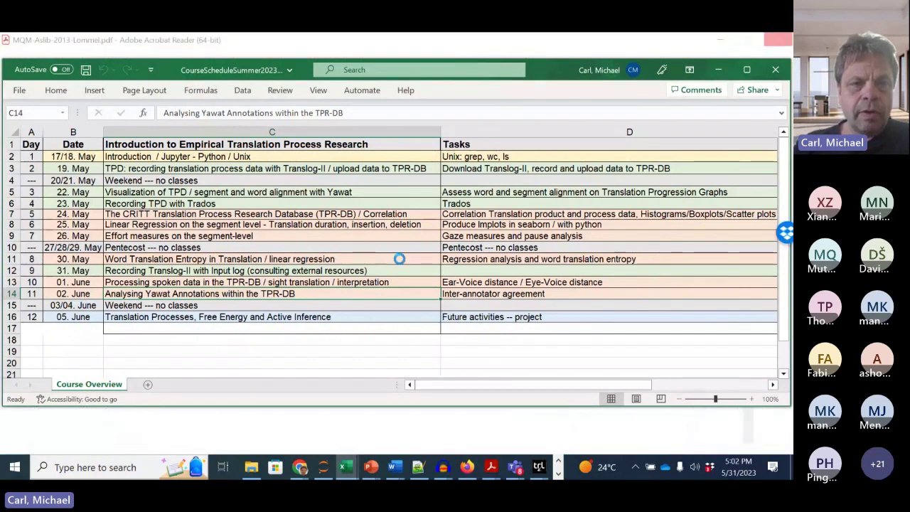
pyautogui.hotkey('ctrl', 'o')
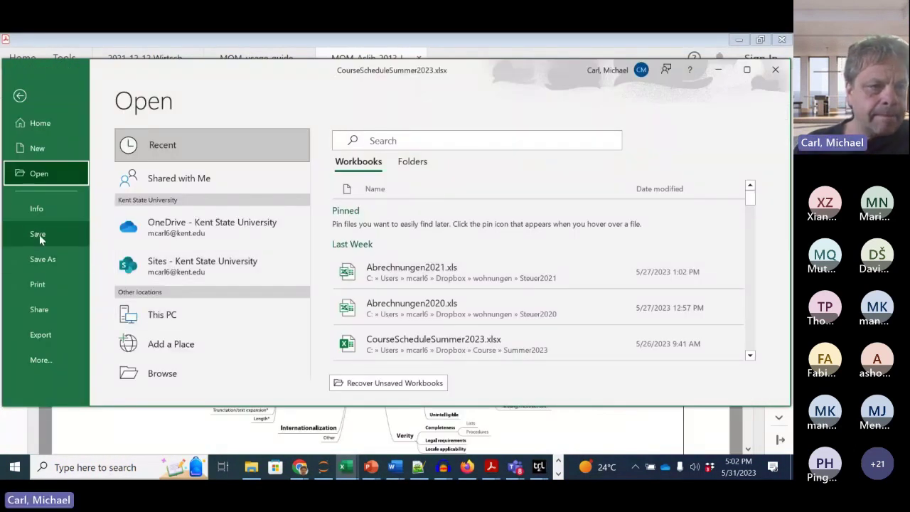
pyautogui.click(165, 376)
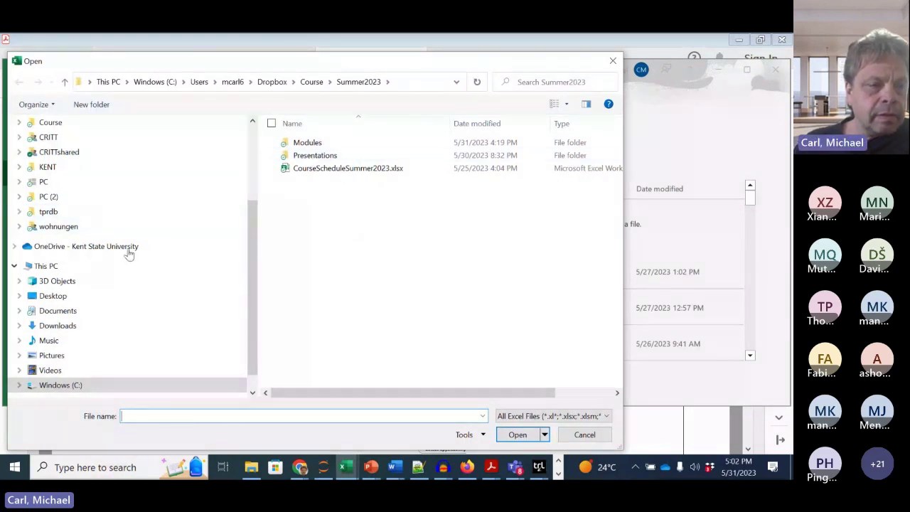
# Step: Go to Desktop > Translog > InputLog_SI-tables, show All Files (*.*), and pick P01_Eil1.ex
pyautogui.click(19, 296)
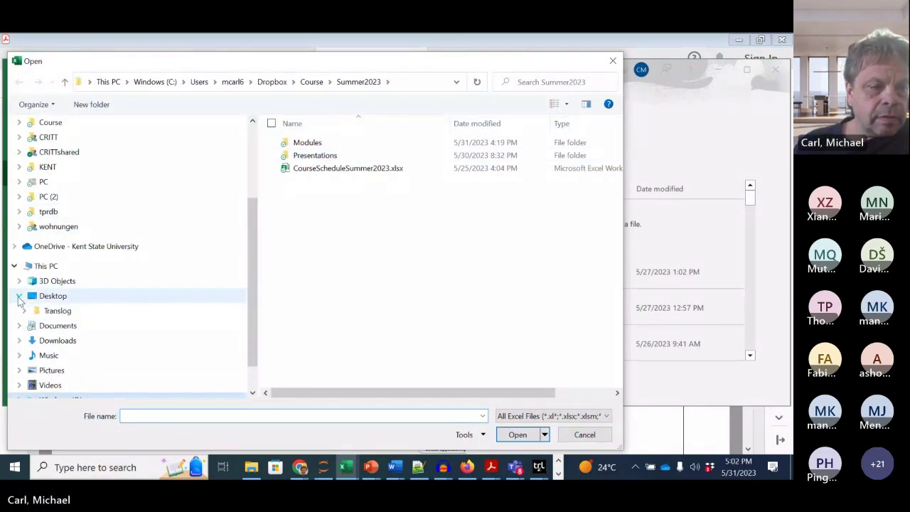
pyautogui.click(47, 313)
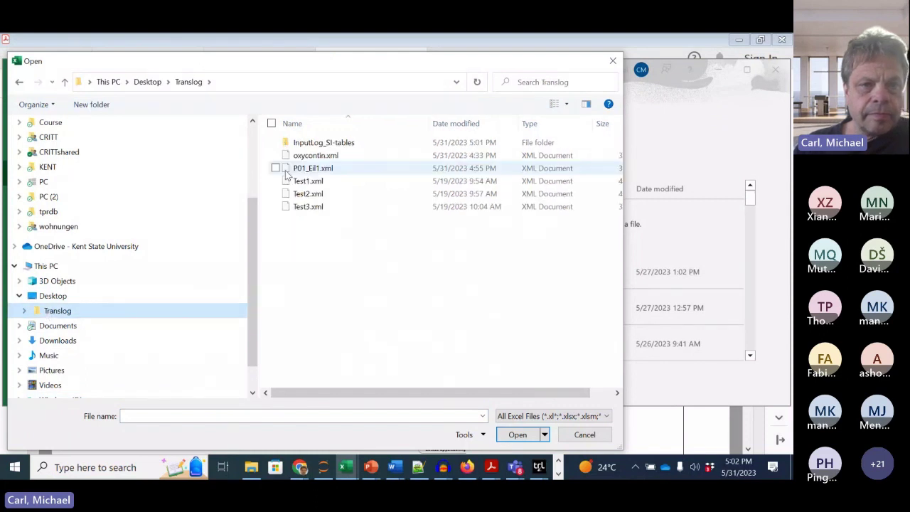
pyautogui.doubleClick(316, 142)
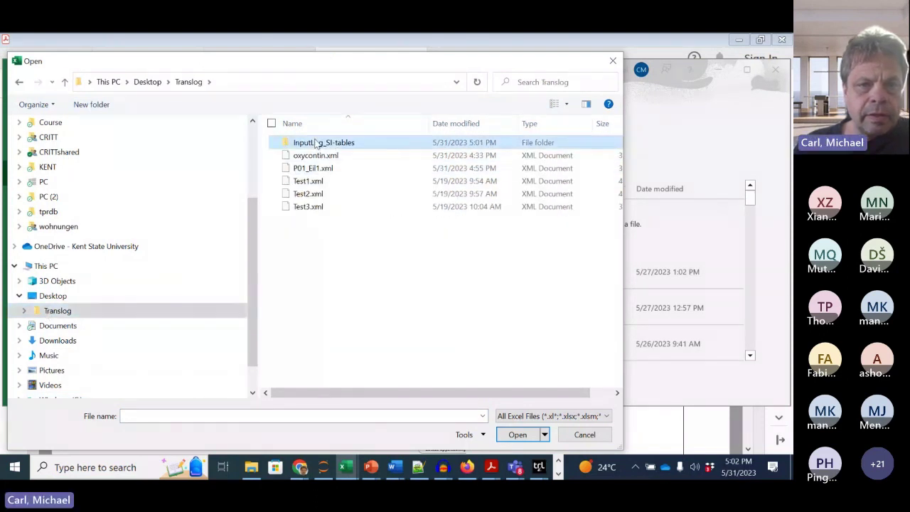
pyautogui.click(562, 416)
pyautogui.click(516, 198)
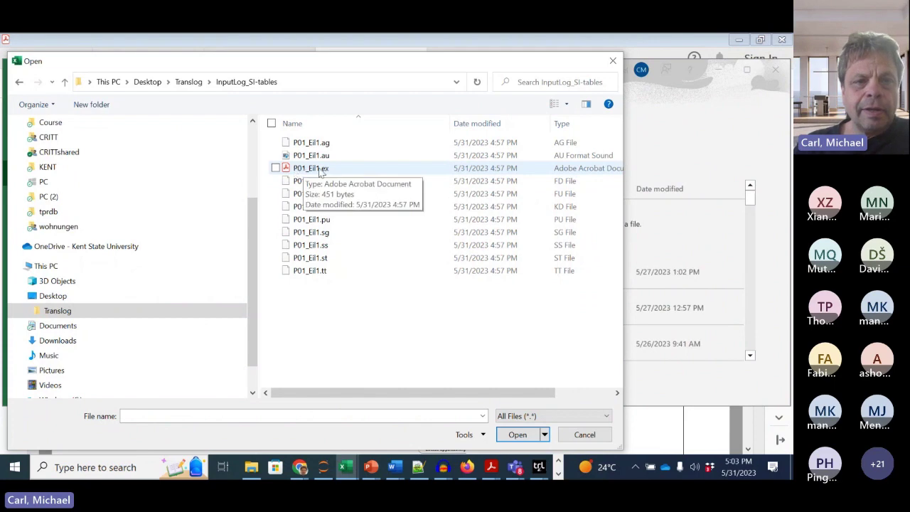
pyautogui.click(305, 175)
pyautogui.press('Escape')
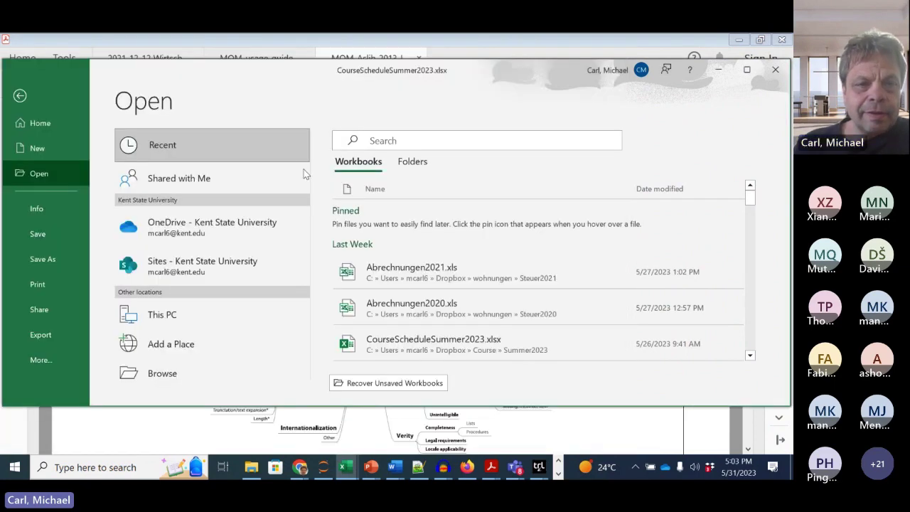
pyautogui.press('Escape')
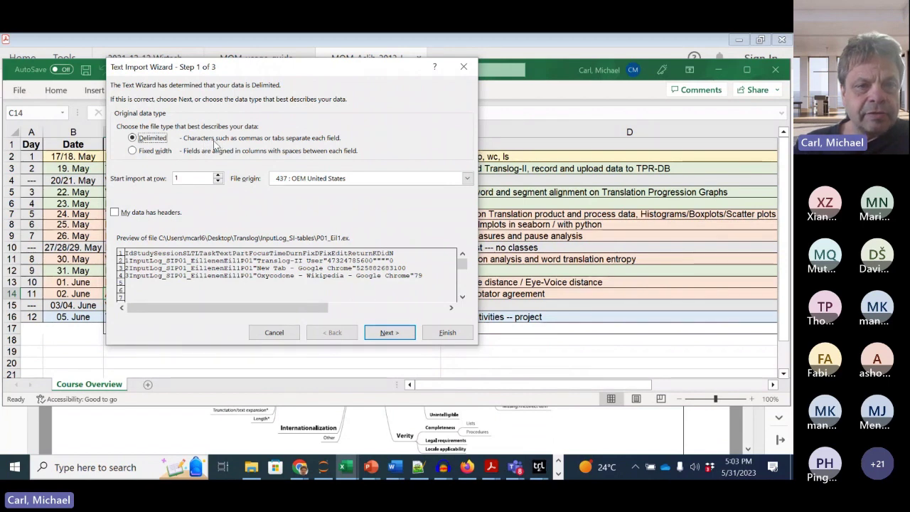
# Step: Import P01_Eil1.ex with file origin 65001 : Unicode (UTF-8), keeping tab delimiters and default column formats
pyautogui.click(325, 178)
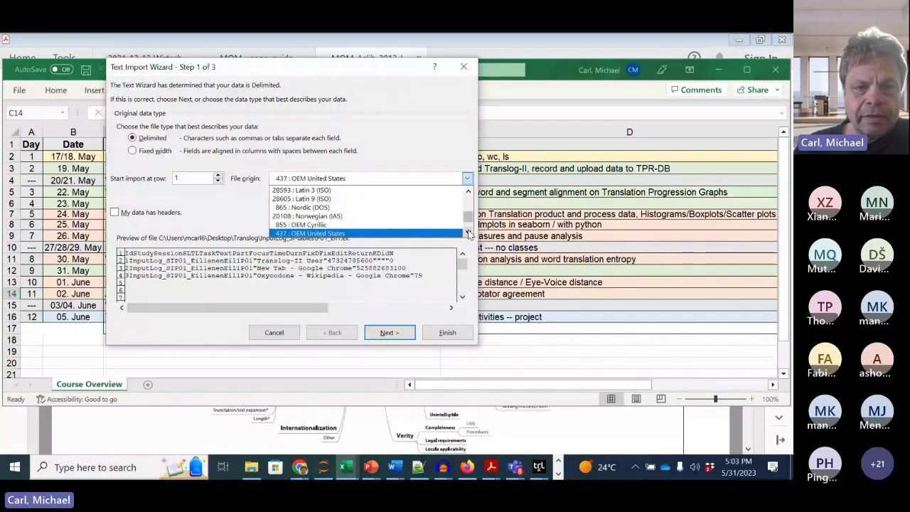
pyautogui.scroll(-5, 468, 227)
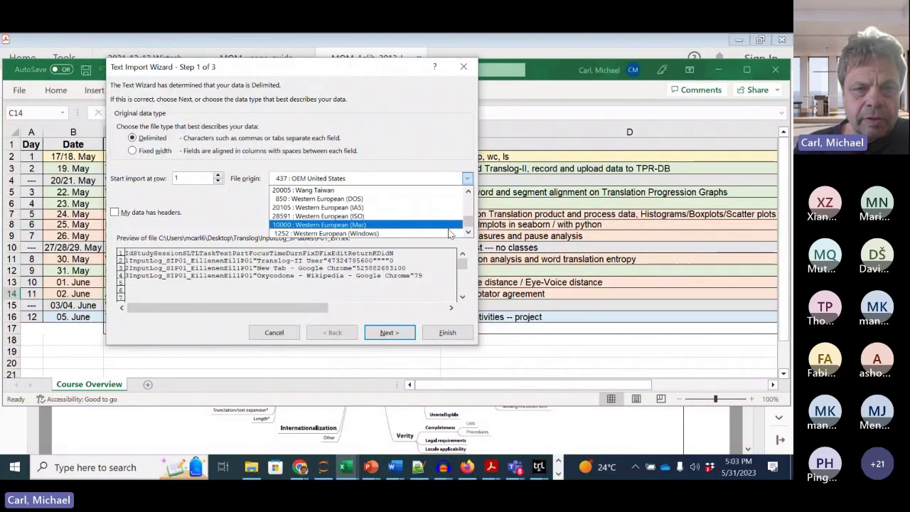
pyautogui.click(468, 192)
pyautogui.click(468, 192)
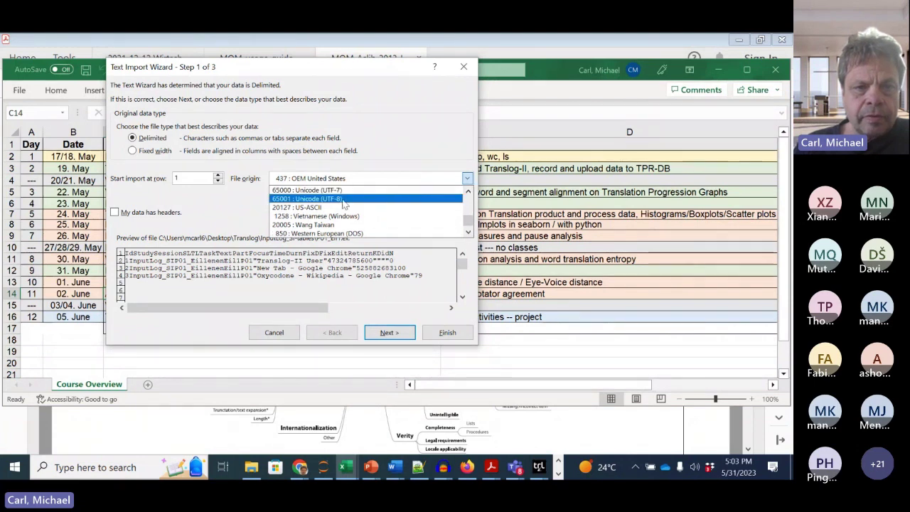
pyautogui.click(334, 190)
pyautogui.click(389, 333)
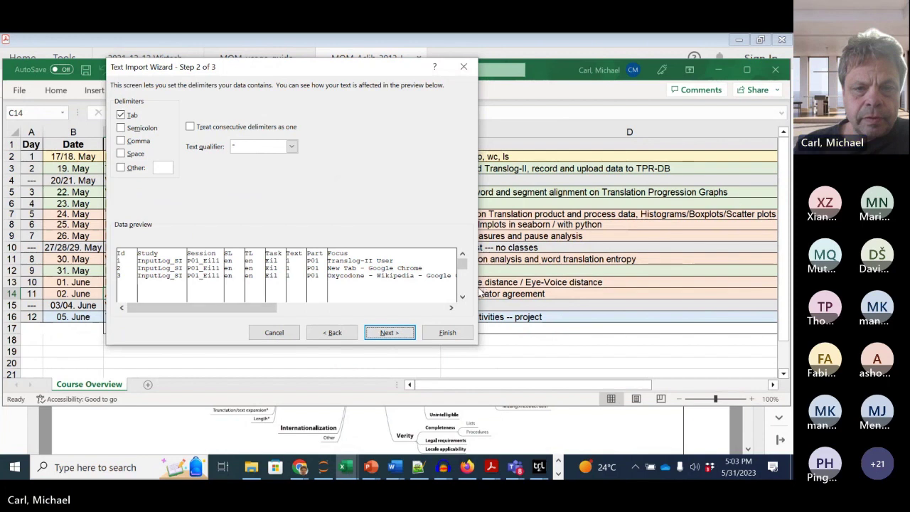
pyautogui.click(389, 333)
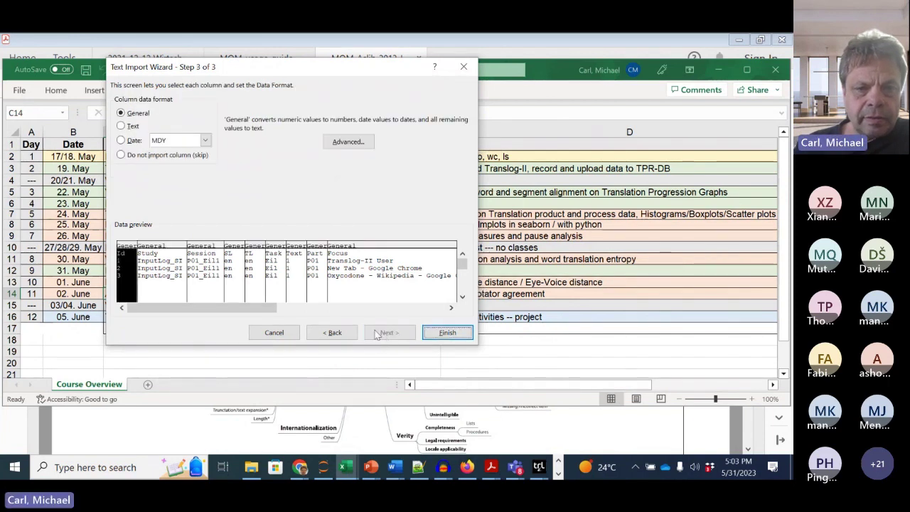
pyautogui.click(447, 333)
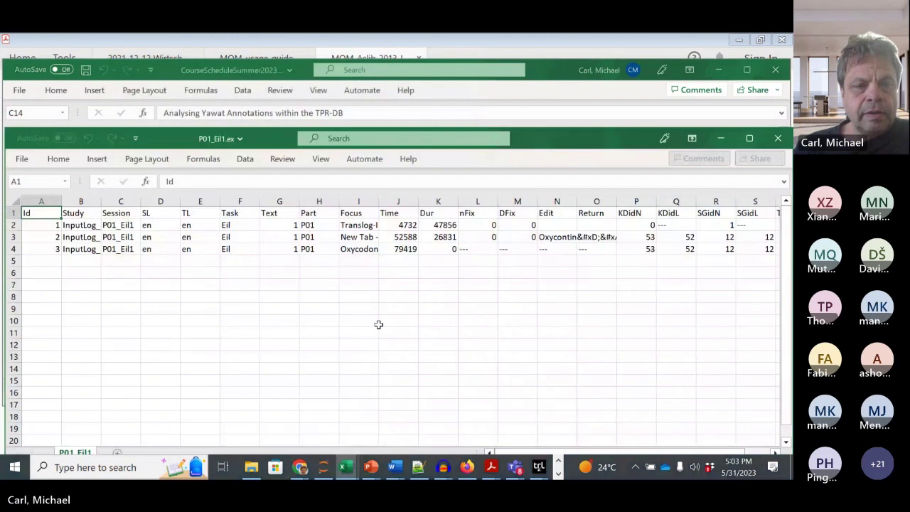
# Step: Move the P01_Eil1 window up and left and autofit column I to its longest entry
pyautogui.moveTo(509, 132); pyautogui.dragTo(563, 110)
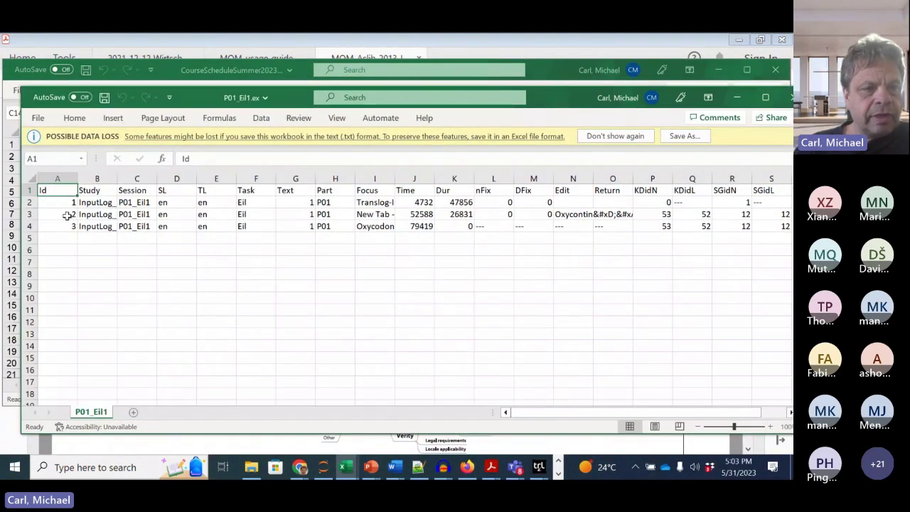
pyautogui.doubleClick(394, 178)
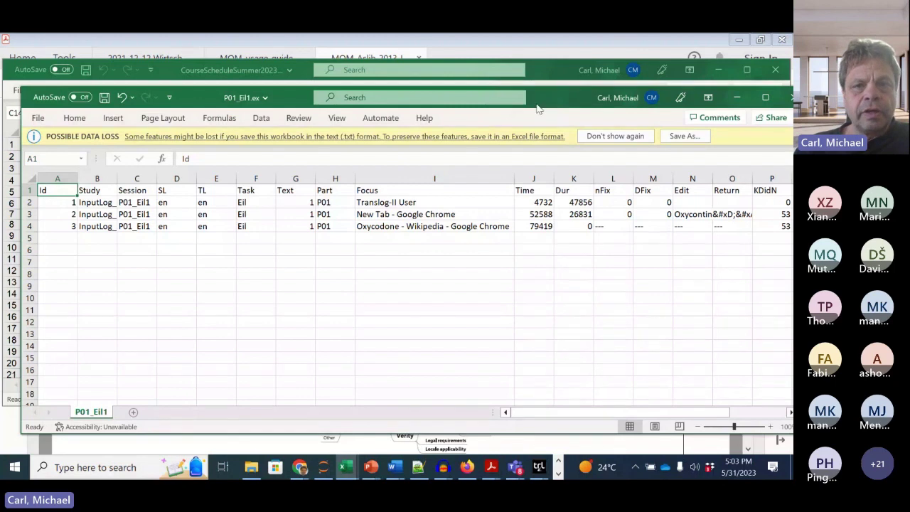
pyautogui.moveTo(538, 98); pyautogui.dragTo(509, 76)
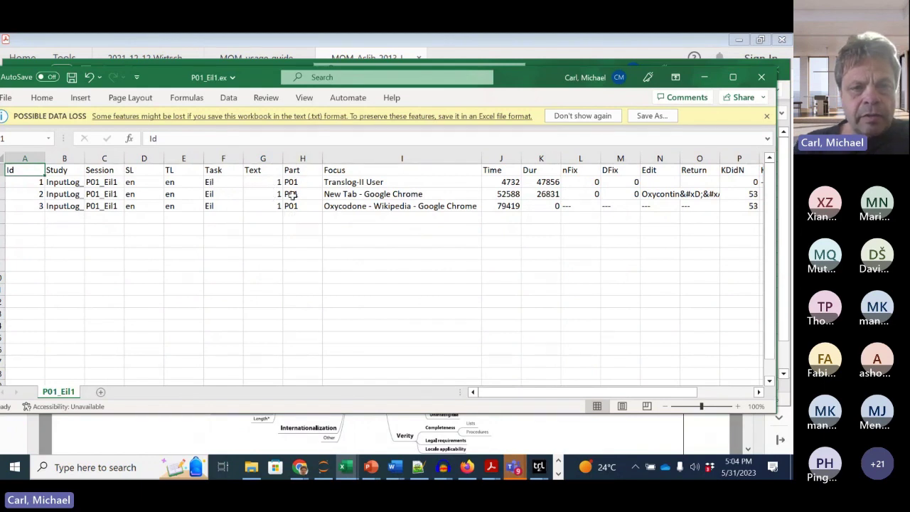
pyautogui.click(363, 184)
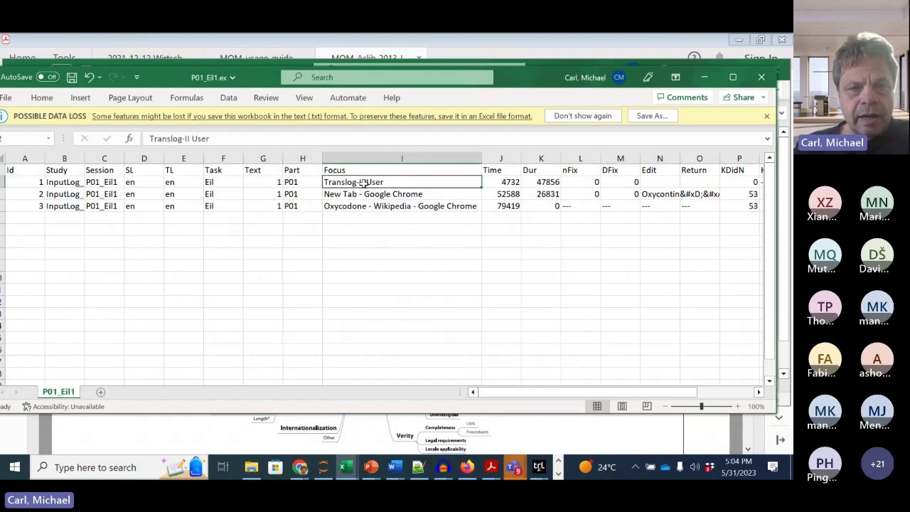
pyautogui.press('Down')
pyautogui.press('Up')
pyautogui.press('Down')
pyautogui.press('Down')
pyautogui.press('Up')
pyautogui.press('Up')
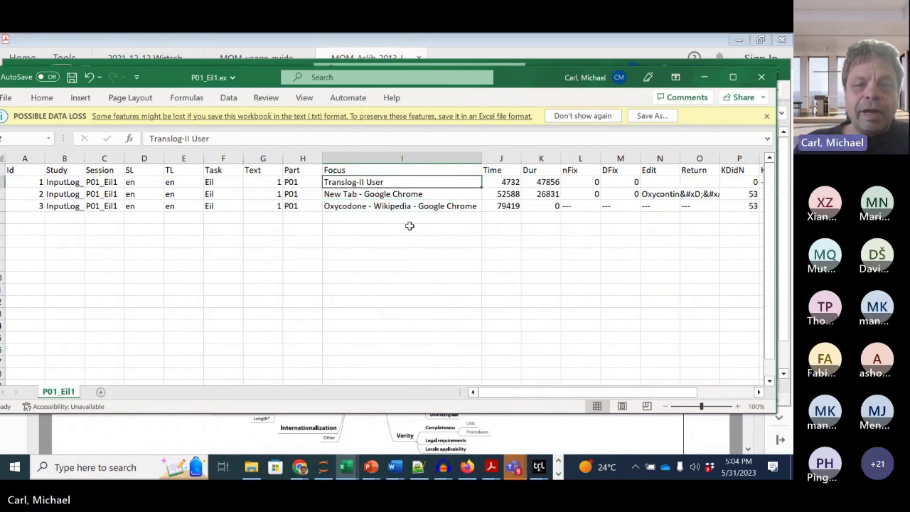
pyautogui.click(509, 182)
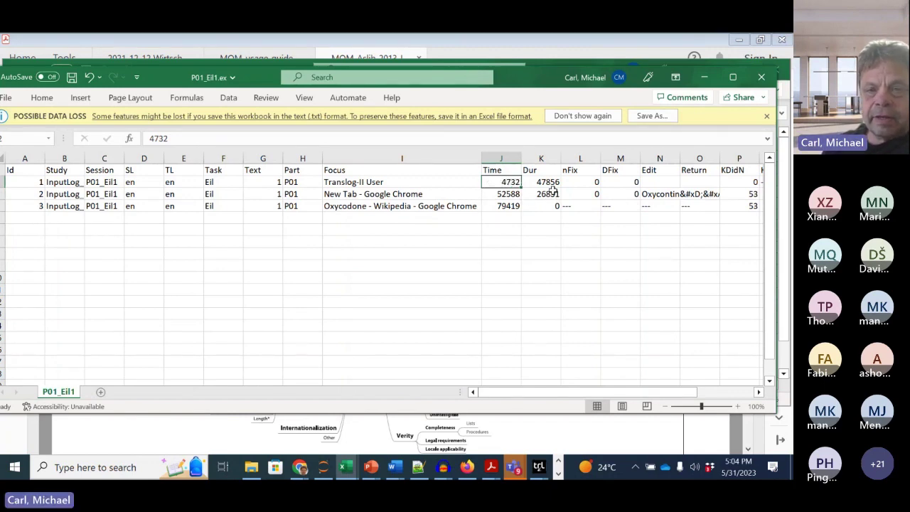
pyautogui.click(545, 185)
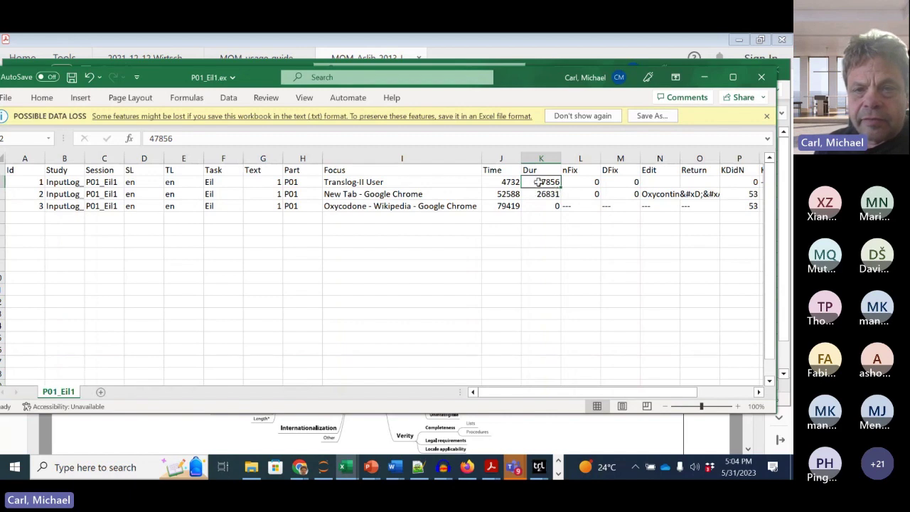
pyautogui.click(511, 182)
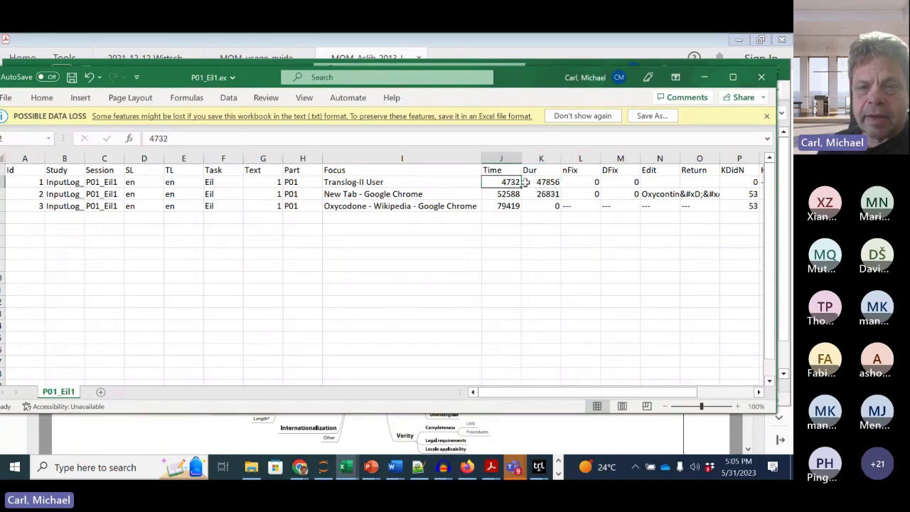
pyautogui.click(547, 182)
pyautogui.click(506, 195)
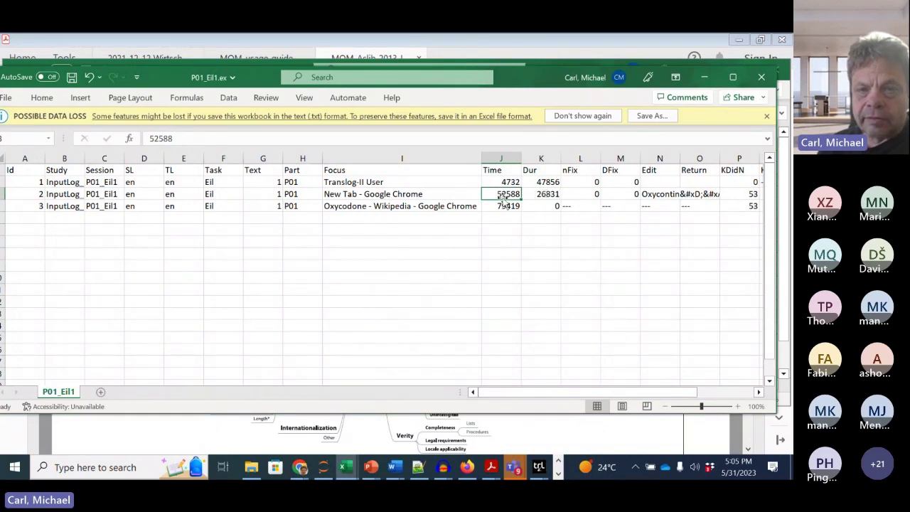
pyautogui.click(505, 182)
pyautogui.click(553, 182)
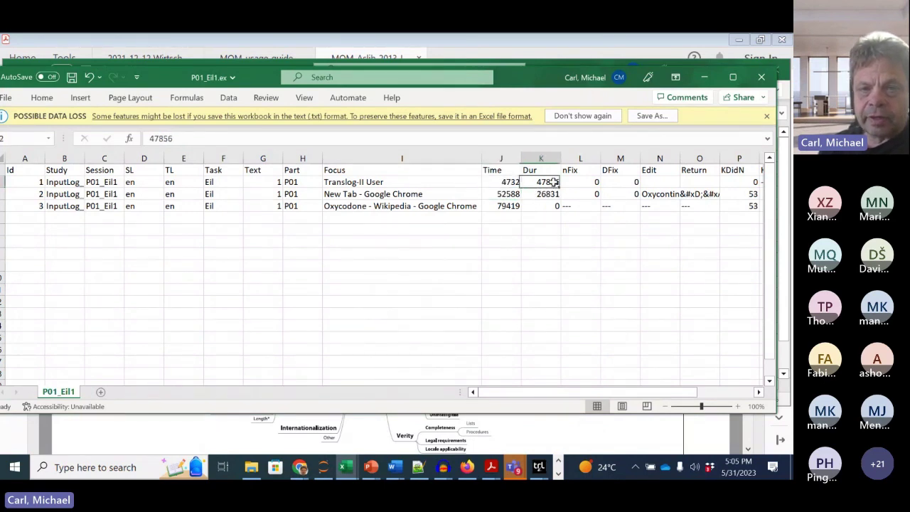
pyautogui.click(507, 195)
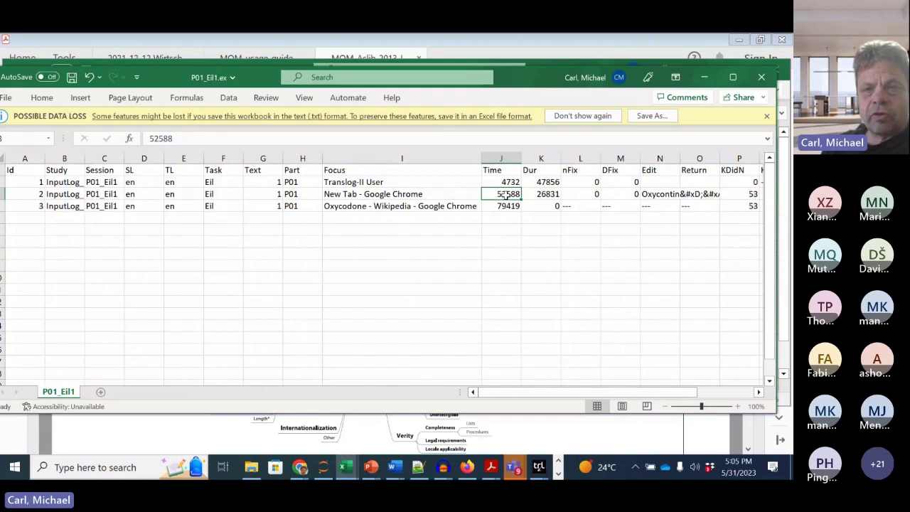
pyautogui.click(553, 194)
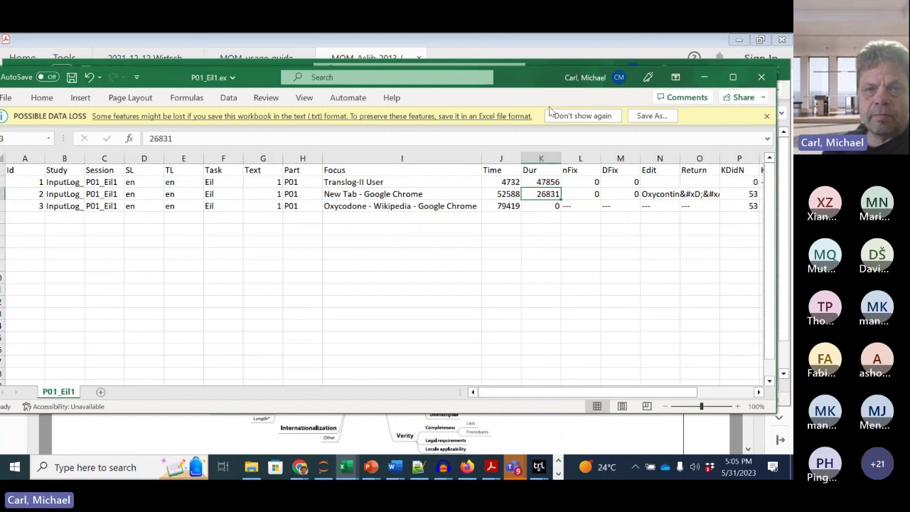
pyautogui.moveTo(533, 88); pyautogui.dragTo(504, 70)
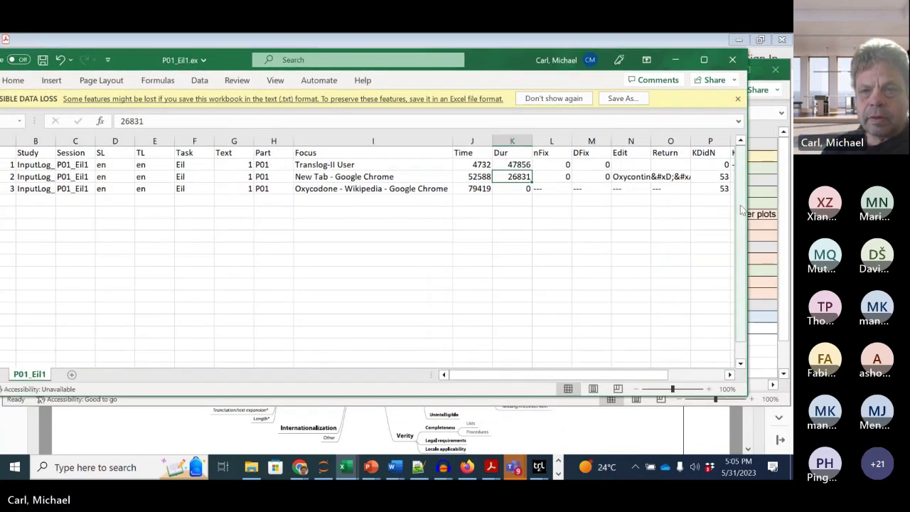
pyautogui.moveTo(747, 205); pyautogui.dragTo(761, 192)
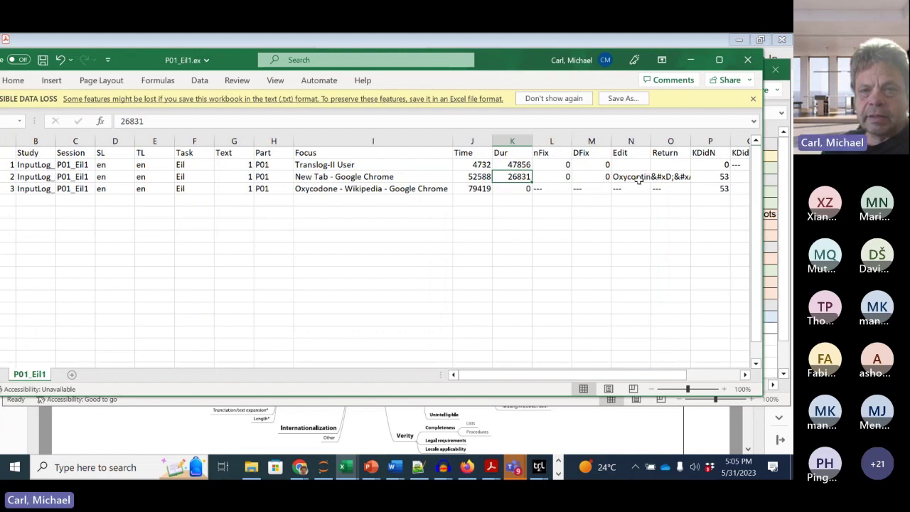
pyautogui.doubleClick(650, 141)
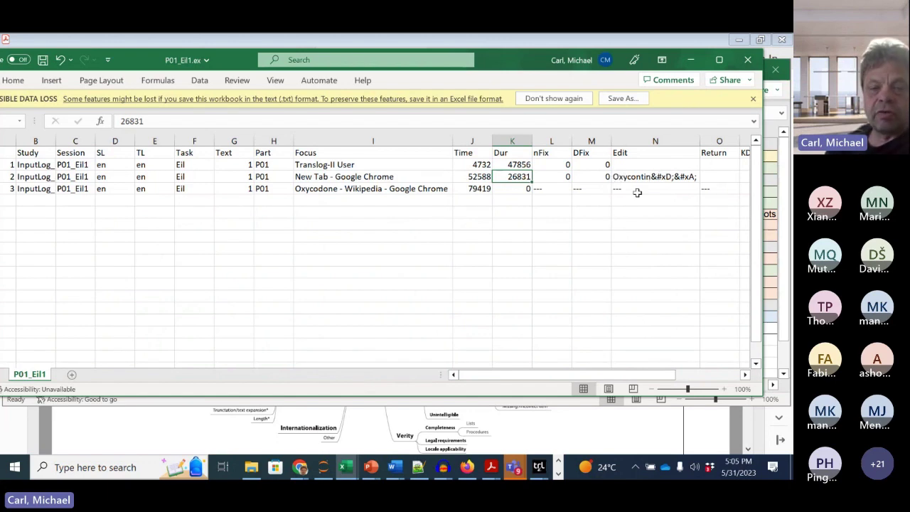
pyautogui.moveTo(540, 377); pyautogui.dragTo(636, 357)
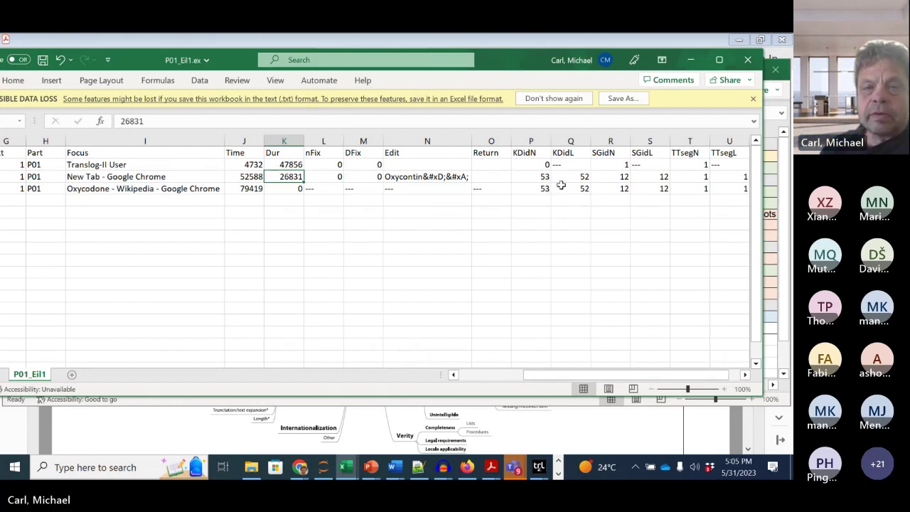
pyautogui.click(583, 178)
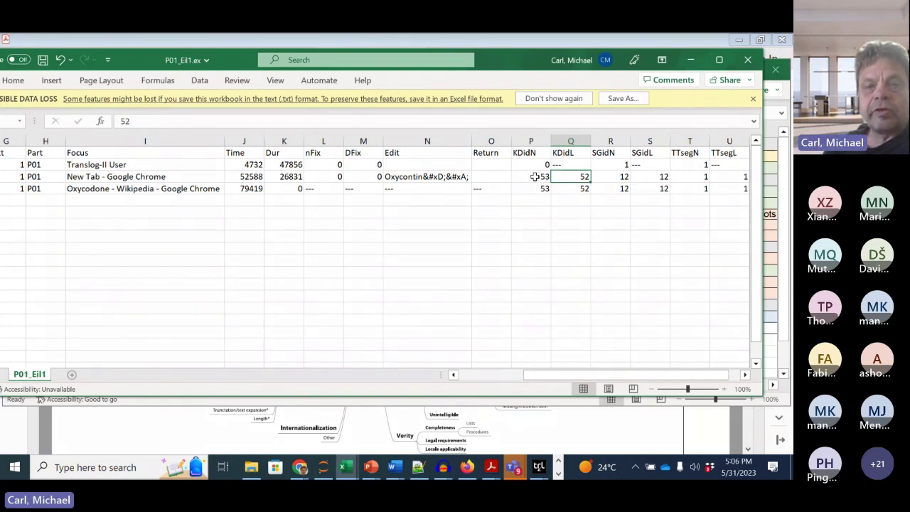
pyautogui.click(542, 177)
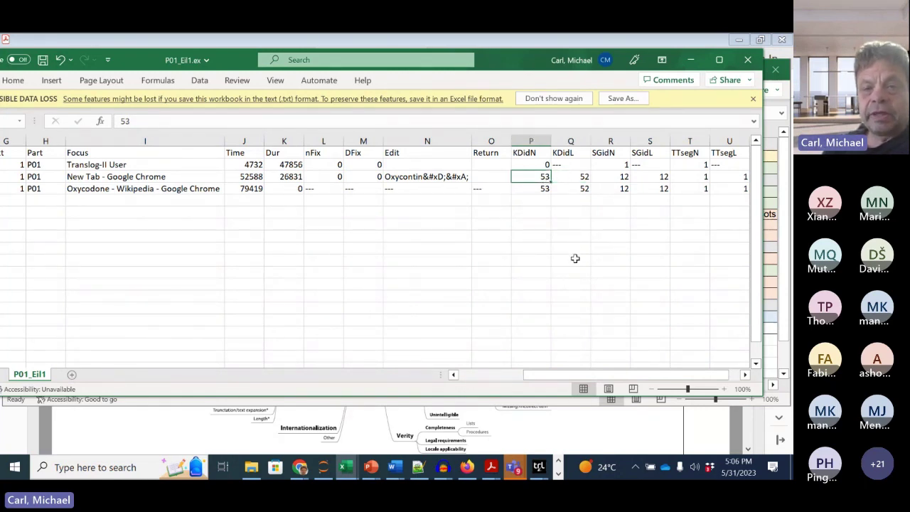
pyautogui.click(622, 178)
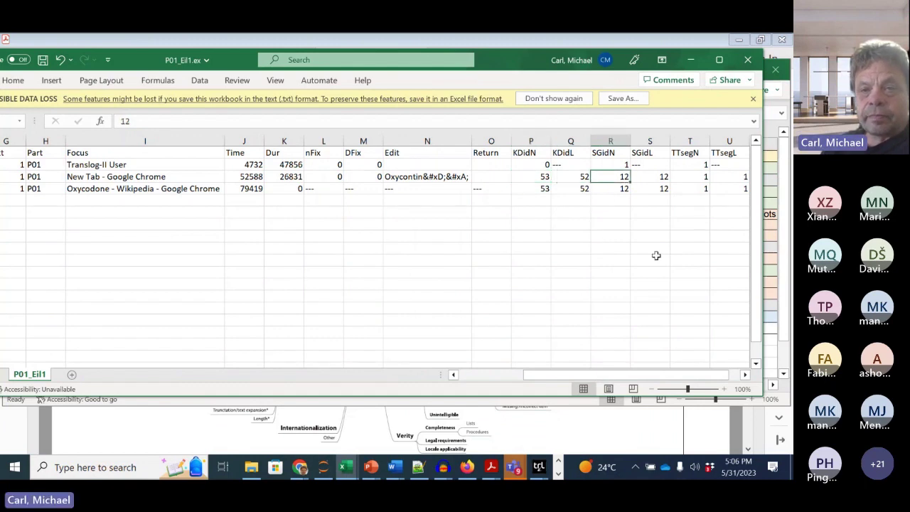
pyautogui.hscroll(2, 654, 256)
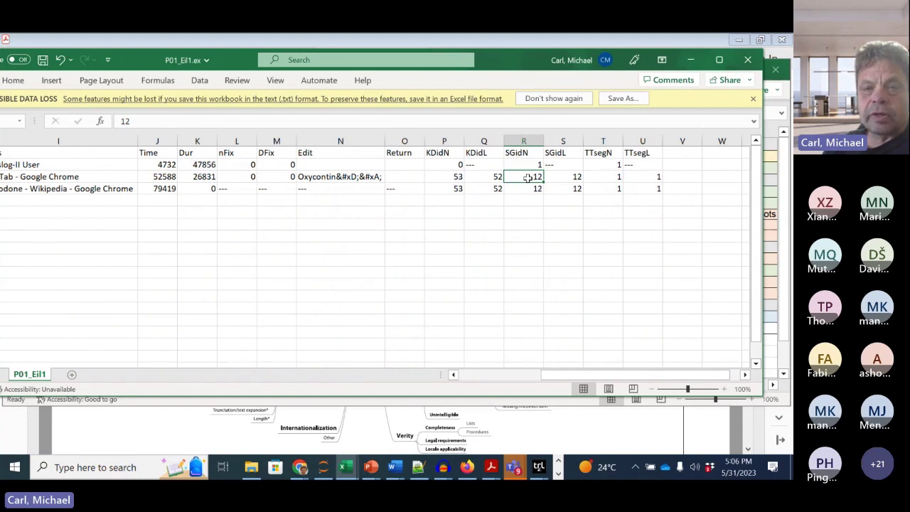
pyautogui.click(572, 178)
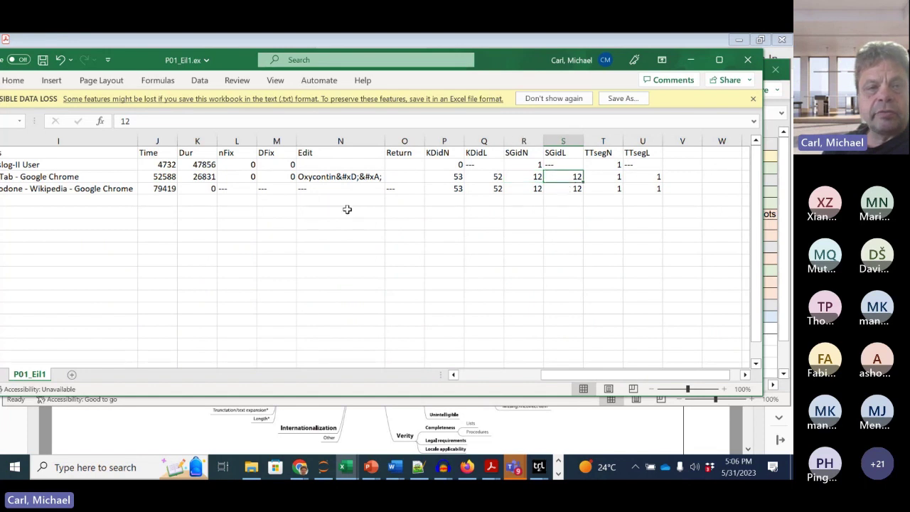
pyautogui.click(522, 184)
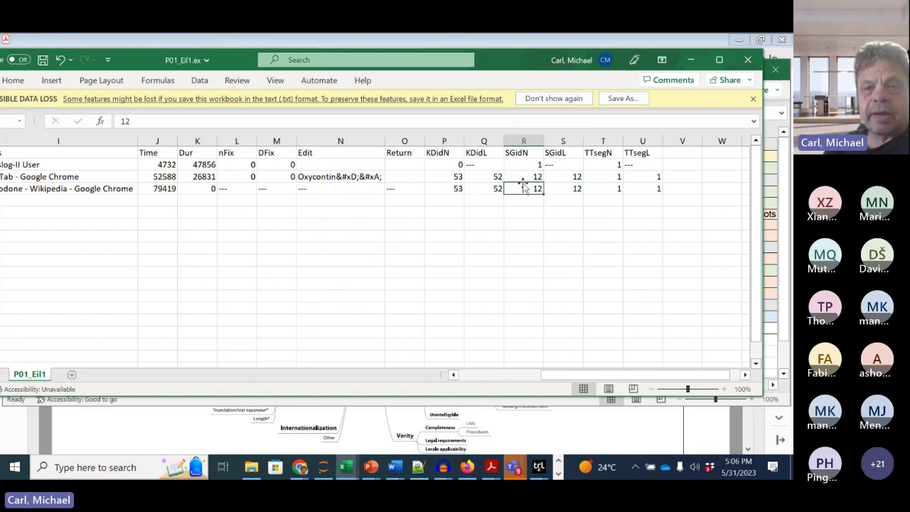
pyautogui.click(611, 179)
pyautogui.click(651, 179)
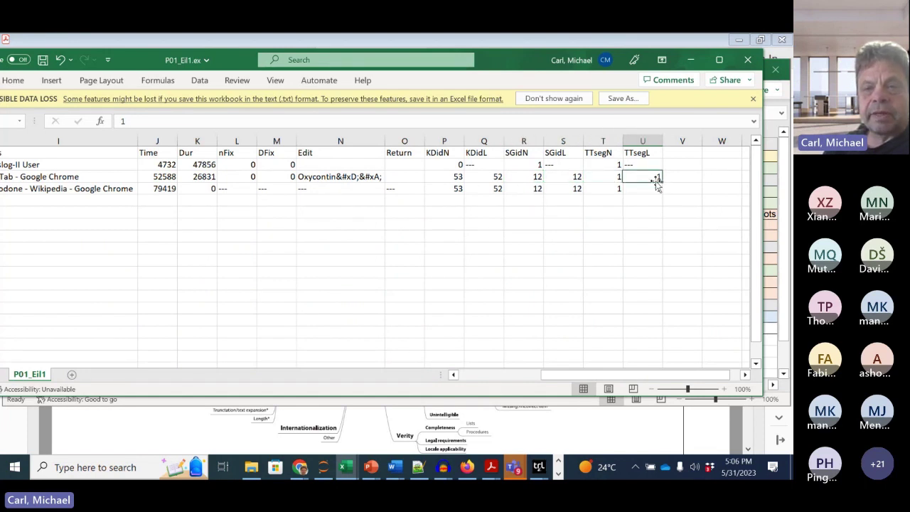
pyautogui.hscroll(-3, 548, 241)
pyautogui.hscroll(-1, 548, 242)
pyautogui.hscroll(1, 548, 241)
pyautogui.hscroll(-4, 548, 242)
pyautogui.hscroll(-2, 548, 242)
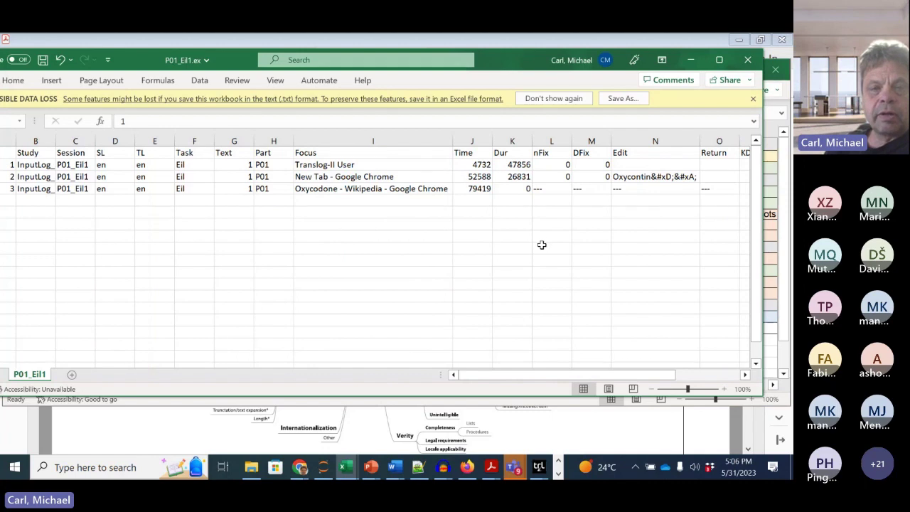
pyautogui.hscroll(1, 542, 244)
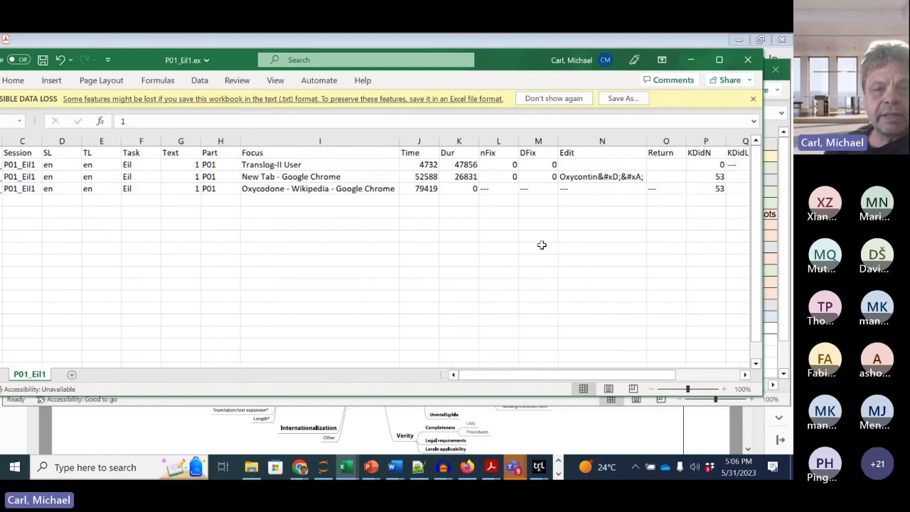
pyautogui.hscroll(1, 542, 245)
pyautogui.moveTo(365, 152); pyautogui.dragTo(369, 194)
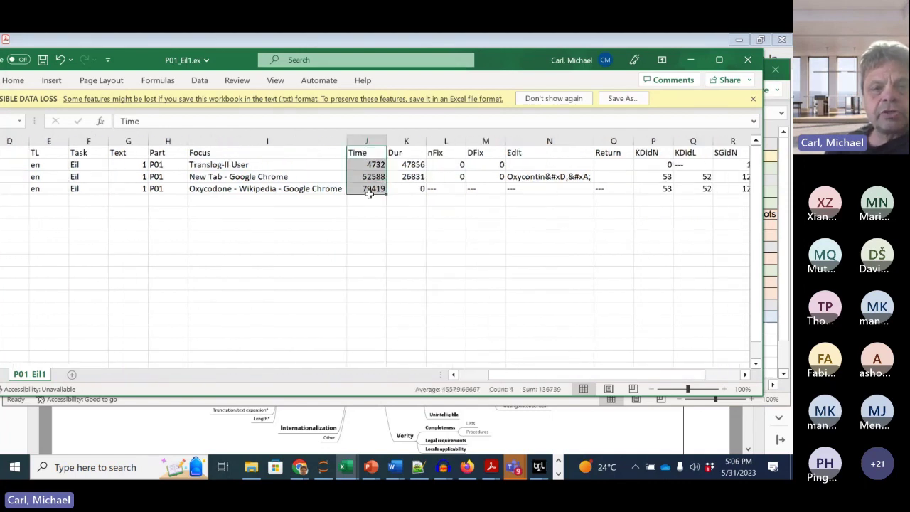
pyautogui.click(395, 247)
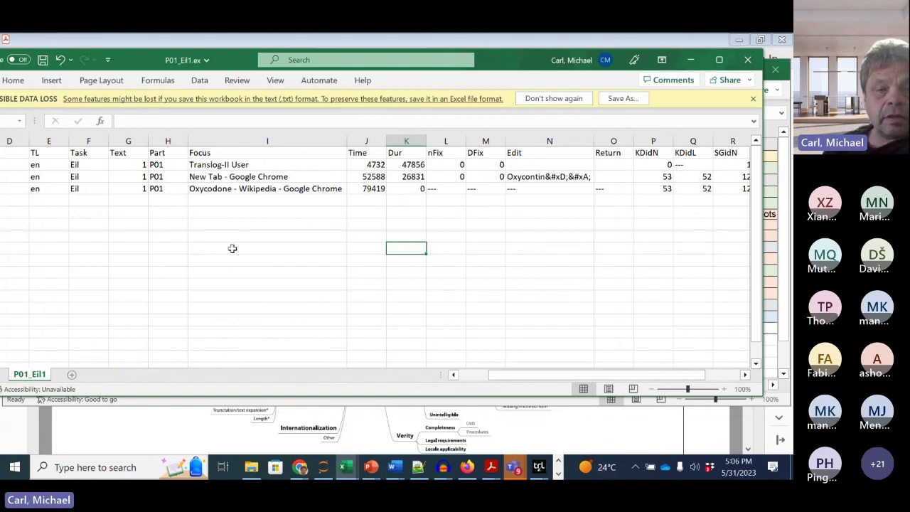
pyautogui.hscroll(4, 360, 245)
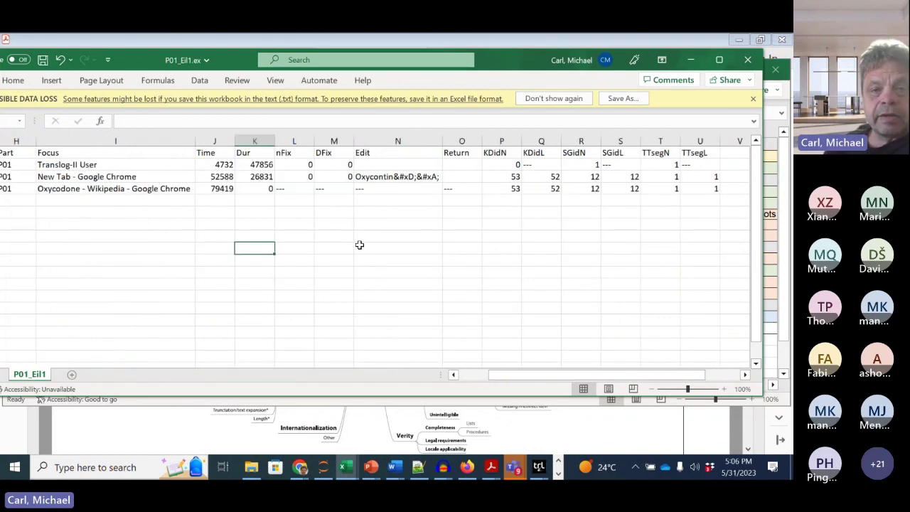
pyautogui.hscroll(-2, 359, 244)
pyautogui.hscroll(-3, 359, 244)
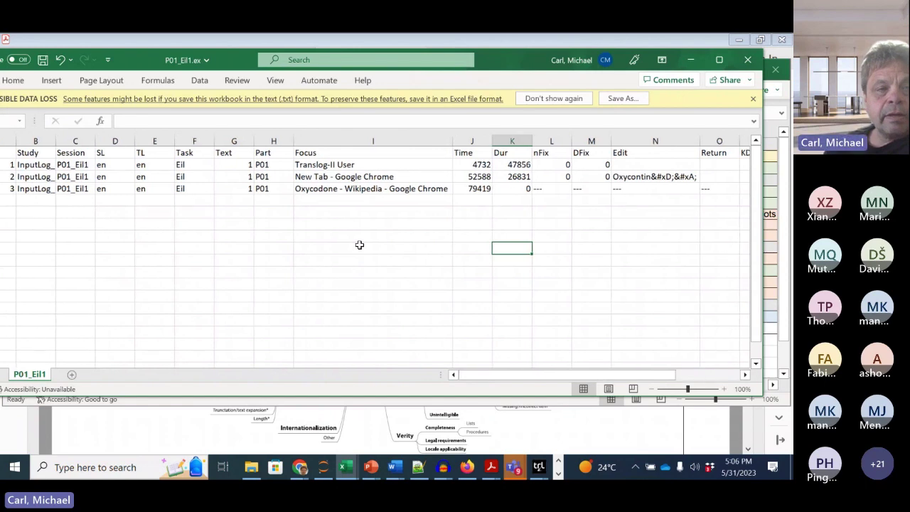
pyautogui.moveTo(504, 65); pyautogui.dragTo(549, 66)
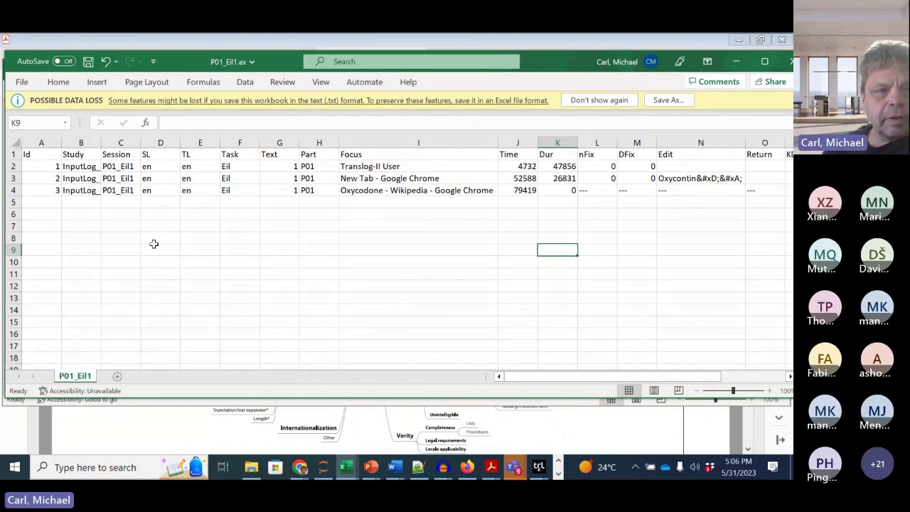
# Step: Open the CRITT TPR-DB overview page and scroll through its contents
pyautogui.moveTo(563, 65); pyautogui.dragTo(560, 65)
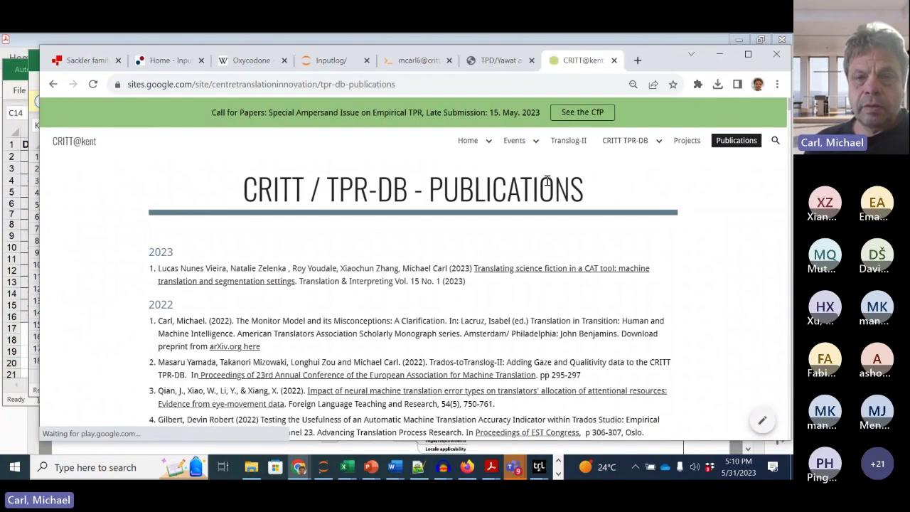
pyautogui.click(628, 145)
pyautogui.scroll(-3, 505, 295)
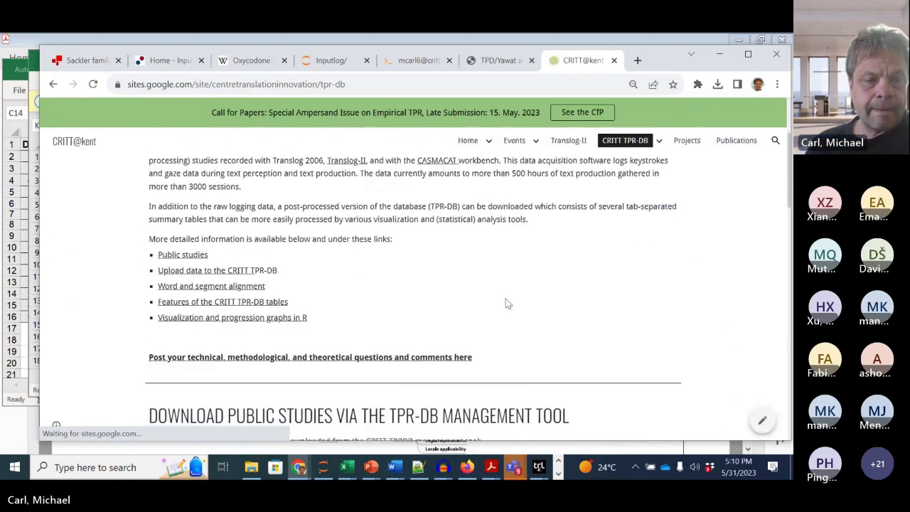
pyautogui.scroll(-1, 505, 304)
pyautogui.scroll(-1, 506, 304)
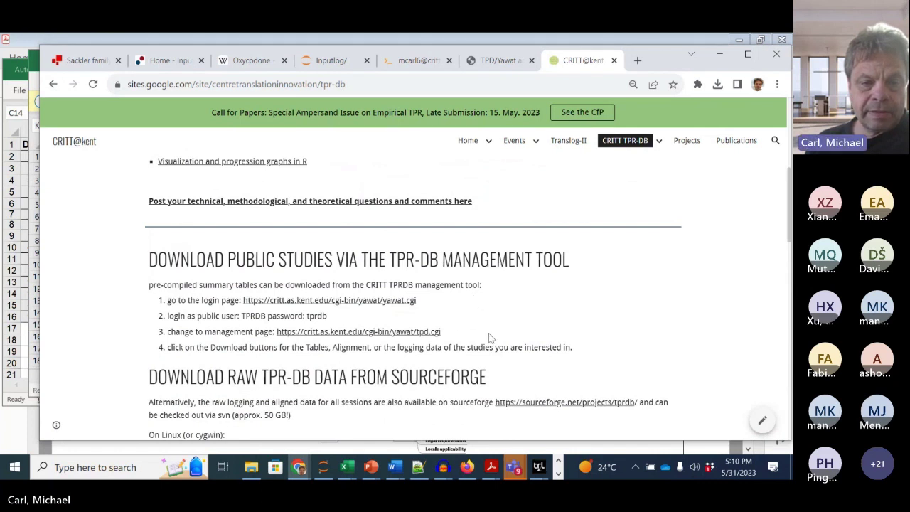
pyautogui.scroll(2, 561, 343)
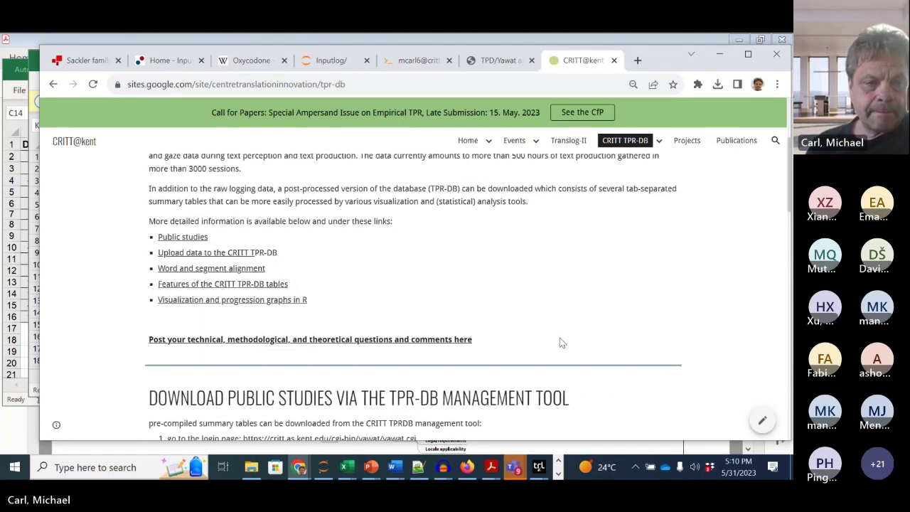
pyautogui.scroll(2, 561, 343)
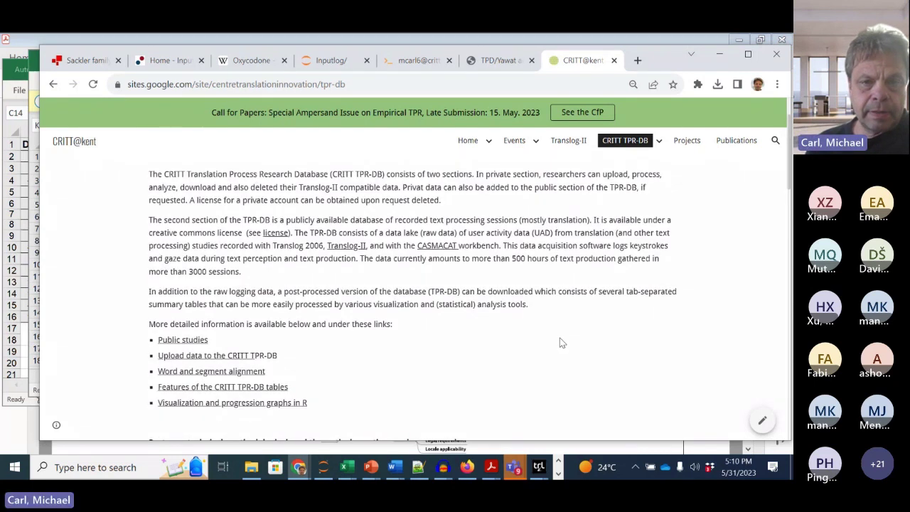
# Step: Go to the Public Studies subpage and select the svn checkout command line
pyautogui.click(658, 140)
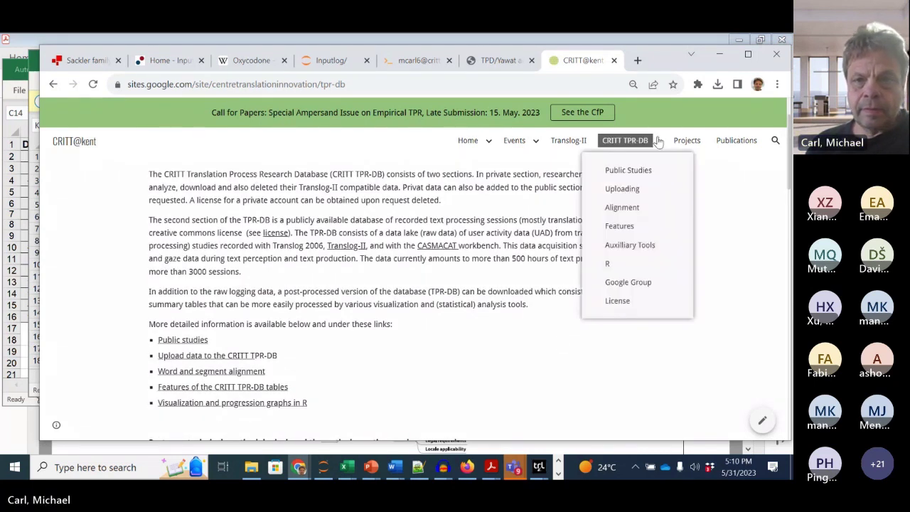
pyautogui.click(617, 171)
pyautogui.scroll(-1, 513, 285)
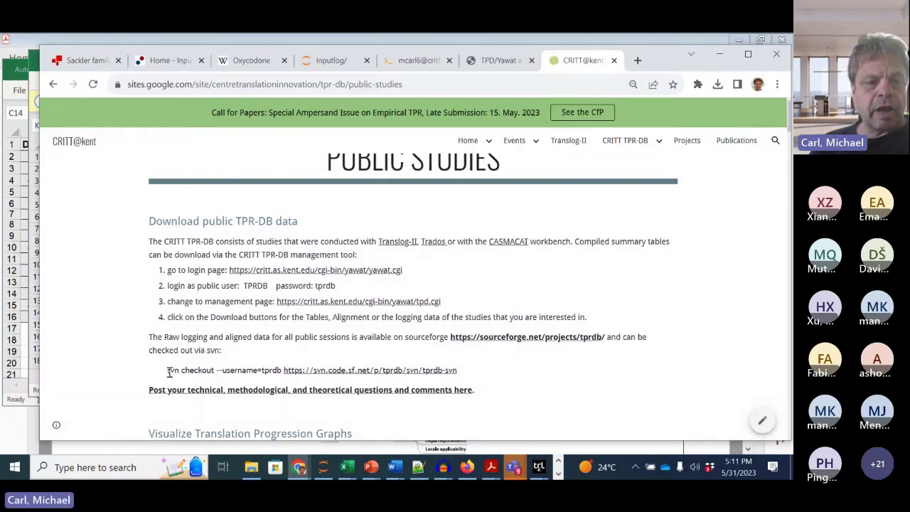
pyautogui.moveTo(168, 371); pyautogui.dragTo(455, 370)
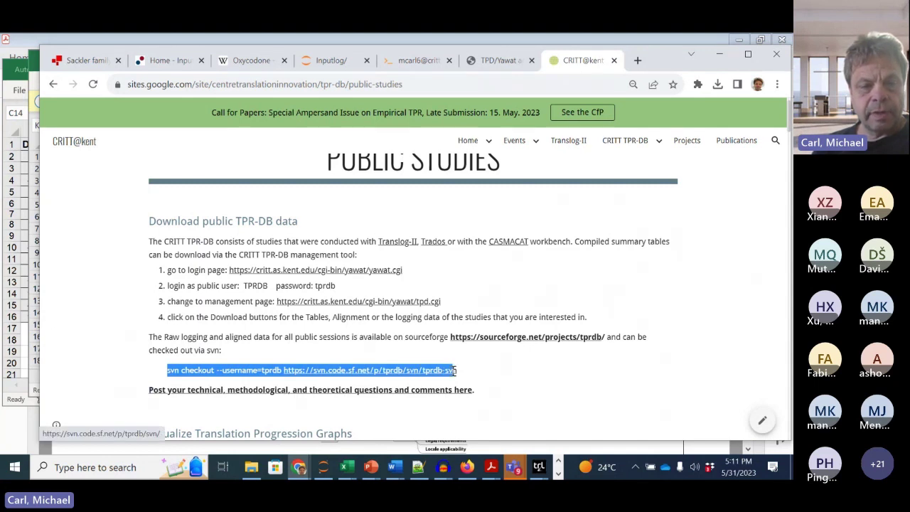
# Step: Open sourceforge.net/projects/tprdb in a new tab and accept its privacy consent
pyautogui.click(474, 340)
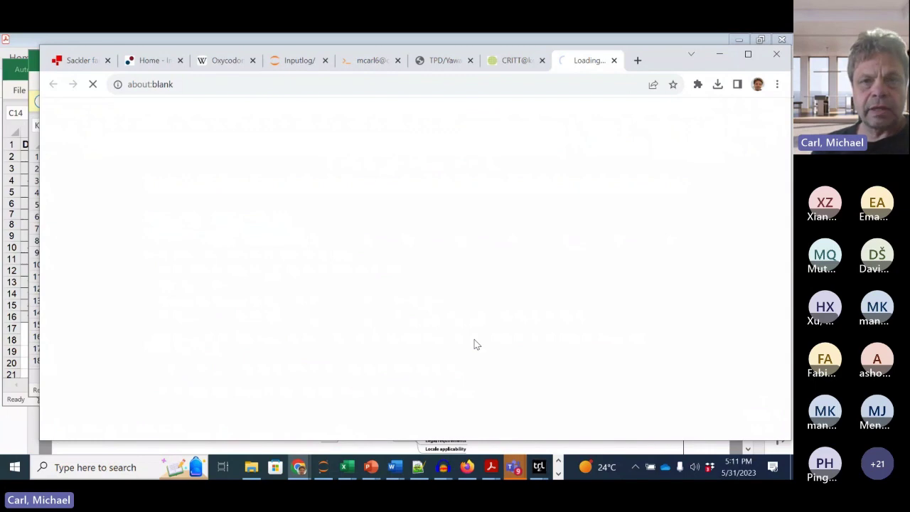
pyautogui.hotkey('ctrl', 'shift', 'Tab')
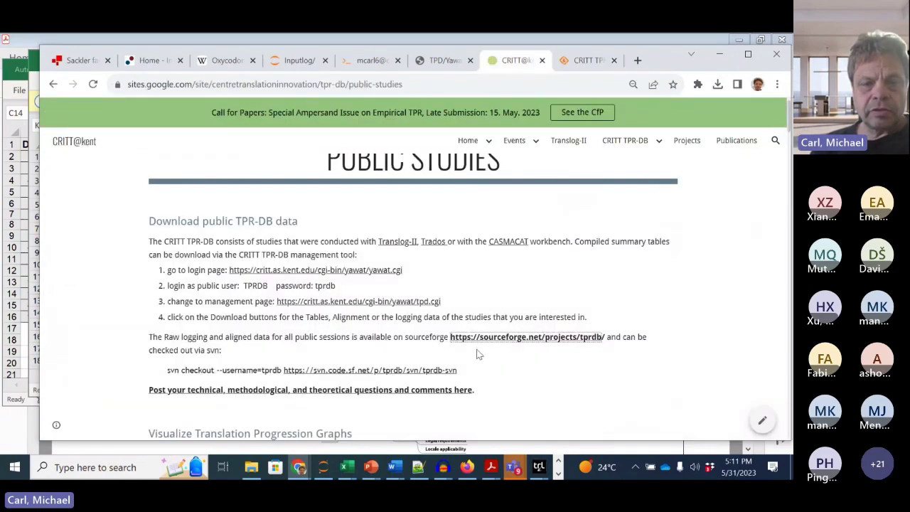
pyautogui.click(587, 61)
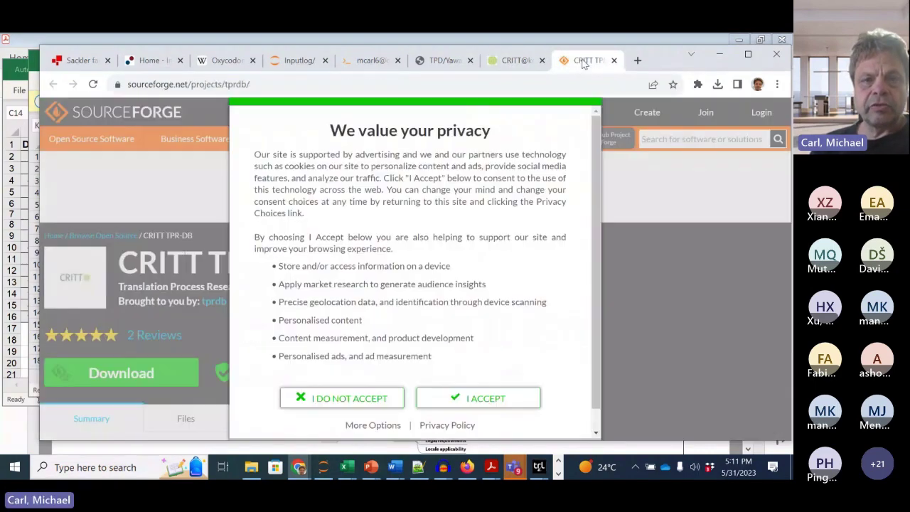
pyautogui.click(474, 400)
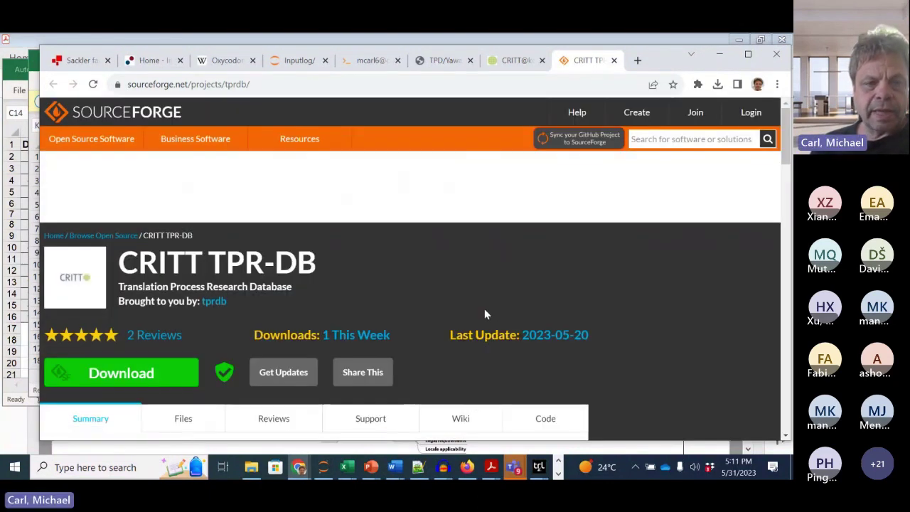
# Step: Scroll through the CRITT TPR-DB project summary, Files and Code sections, and recent commits
pyautogui.scroll(-2, 484, 309)
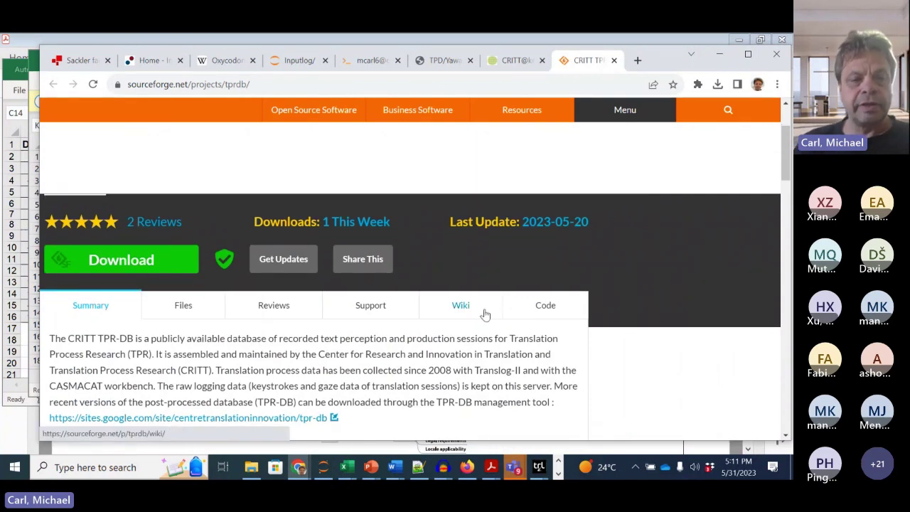
pyautogui.scroll(-2, 612, 311)
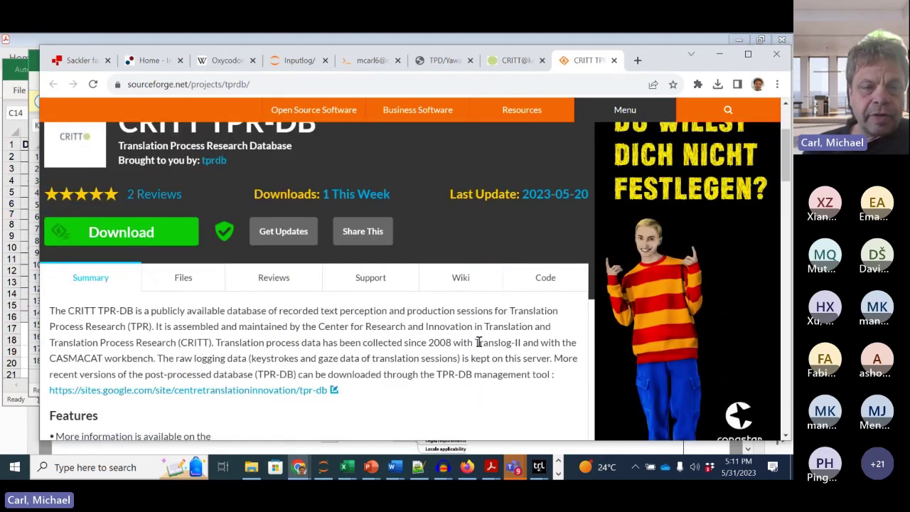
pyautogui.scroll(-2, 468, 355)
pyautogui.scroll(-3, 468, 355)
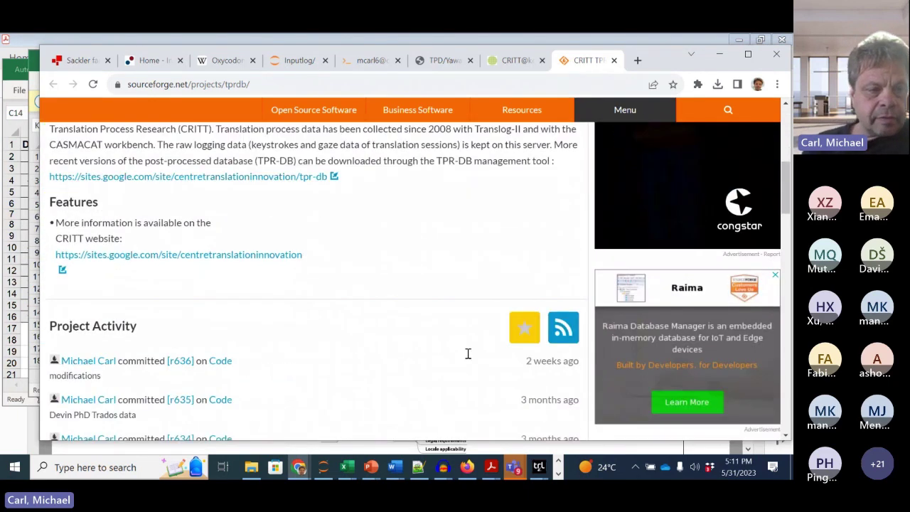
pyautogui.scroll(-1, 467, 358)
pyautogui.scroll(4, 468, 358)
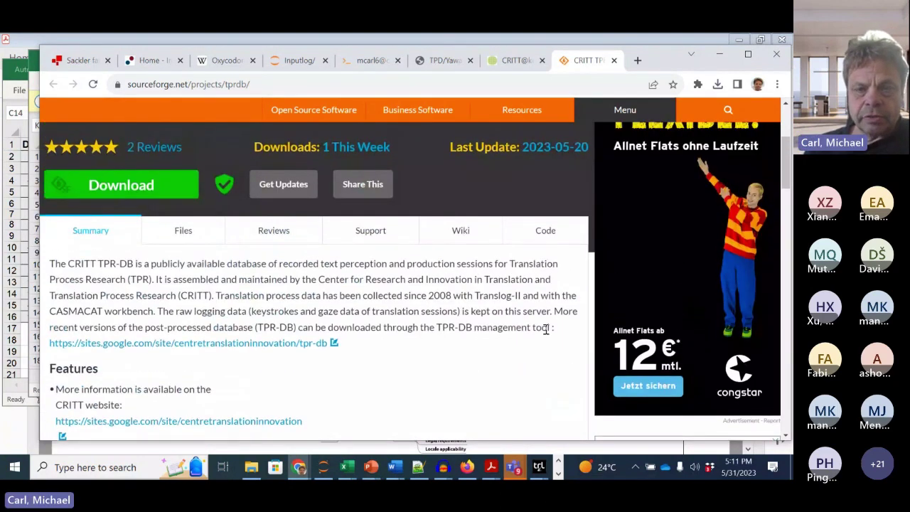
pyautogui.scroll(-1, 544, 332)
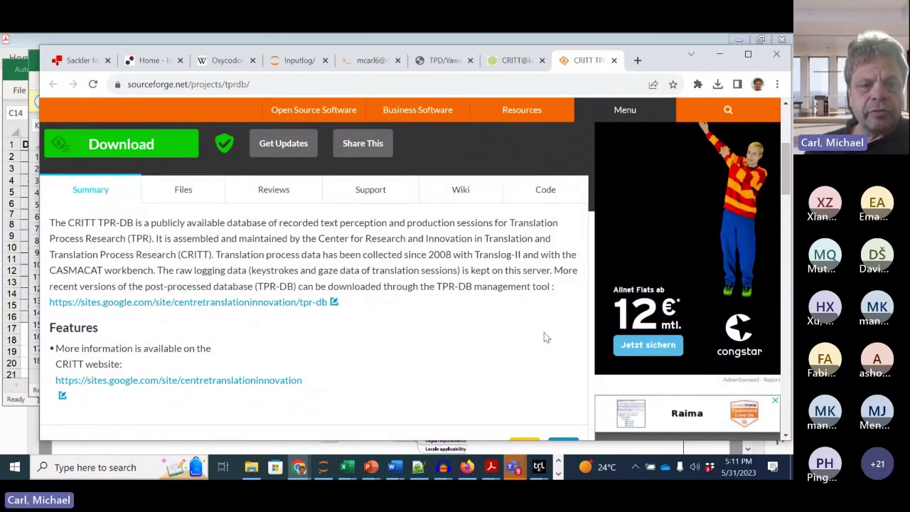
pyautogui.scroll(-1, 545, 336)
pyautogui.scroll(-4, 369, 374)
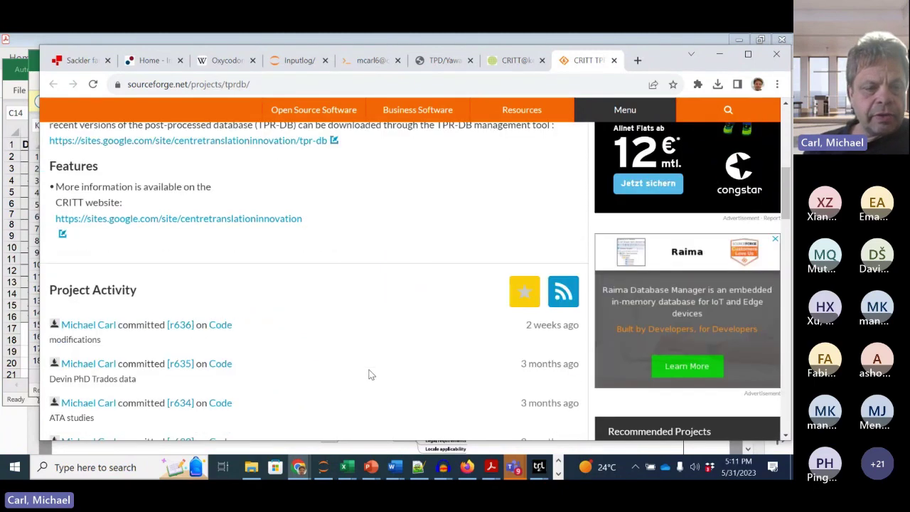
pyautogui.scroll(5, 369, 374)
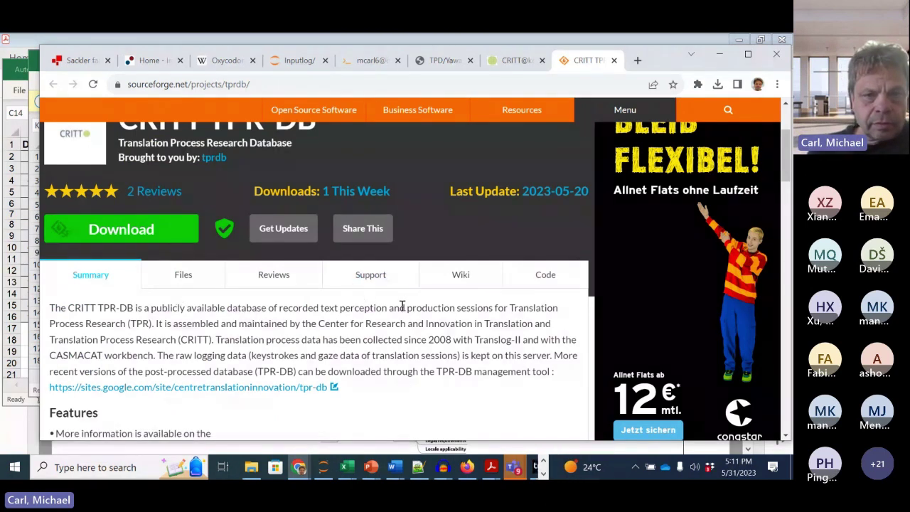
# Step: Browse the repository's bin script folder, then return via the TPD/Yawat tab to the jupyterhub terminal
pyautogui.click(542, 277)
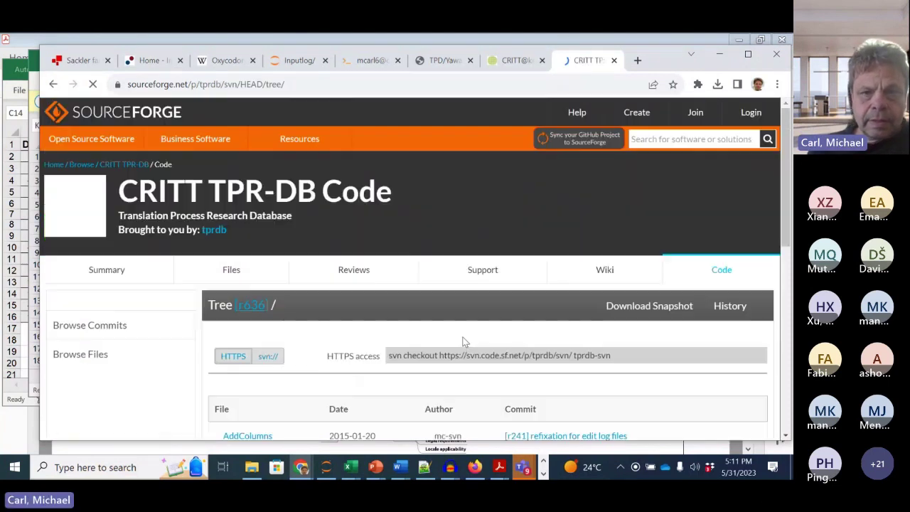
pyautogui.scroll(-3, 463, 315)
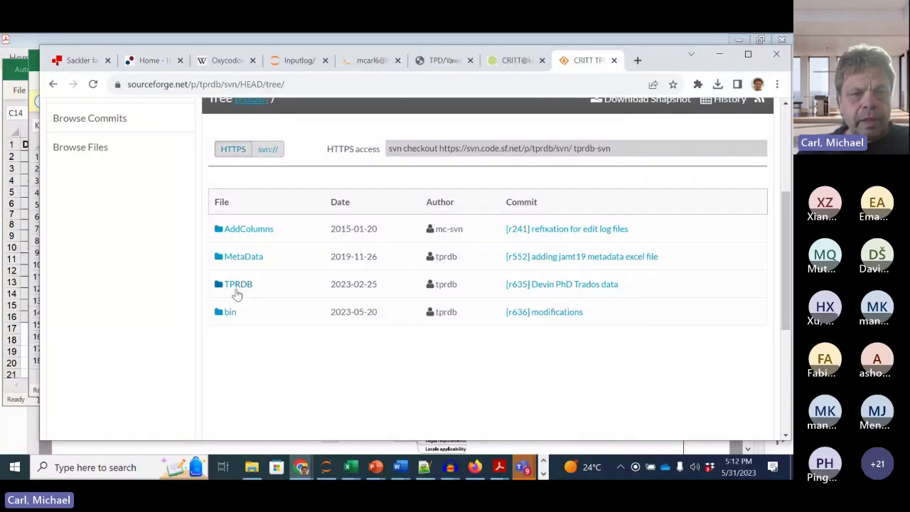
pyautogui.click(228, 313)
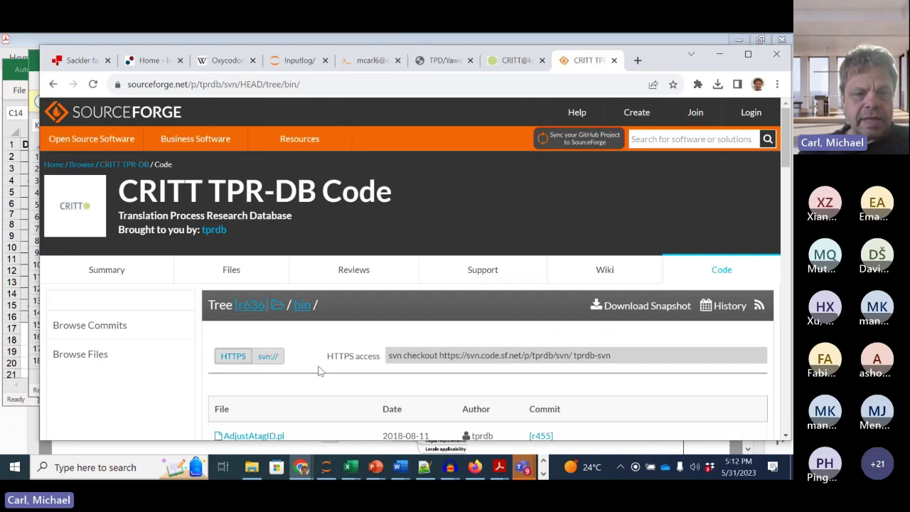
pyautogui.scroll(-4, 317, 368)
pyautogui.scroll(-4, 318, 368)
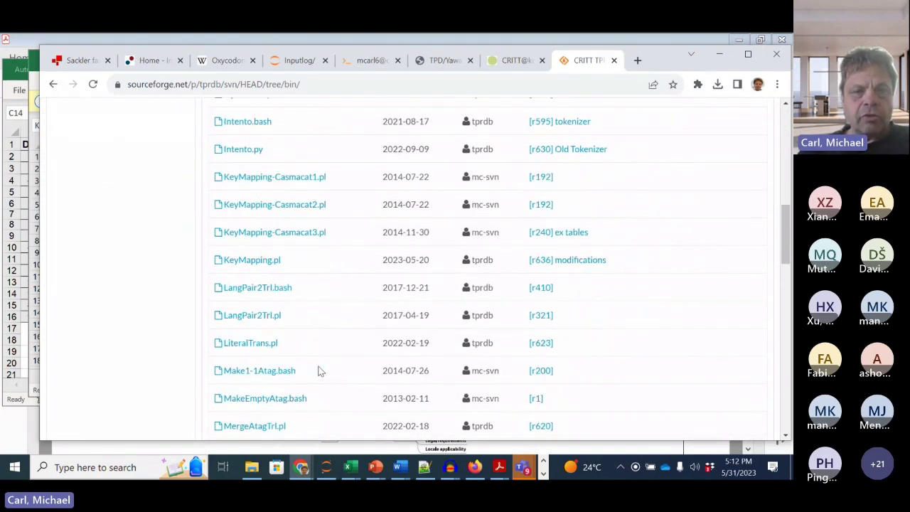
pyautogui.click(446, 61)
pyautogui.click(372, 61)
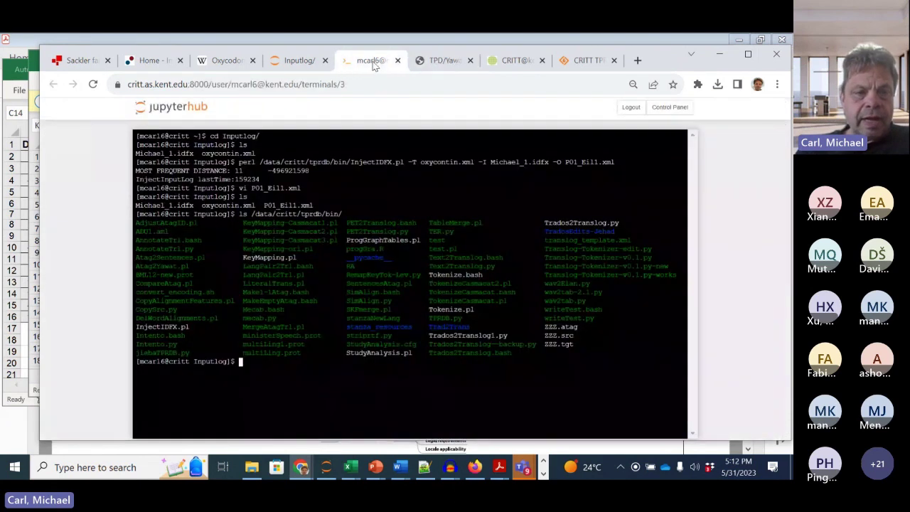